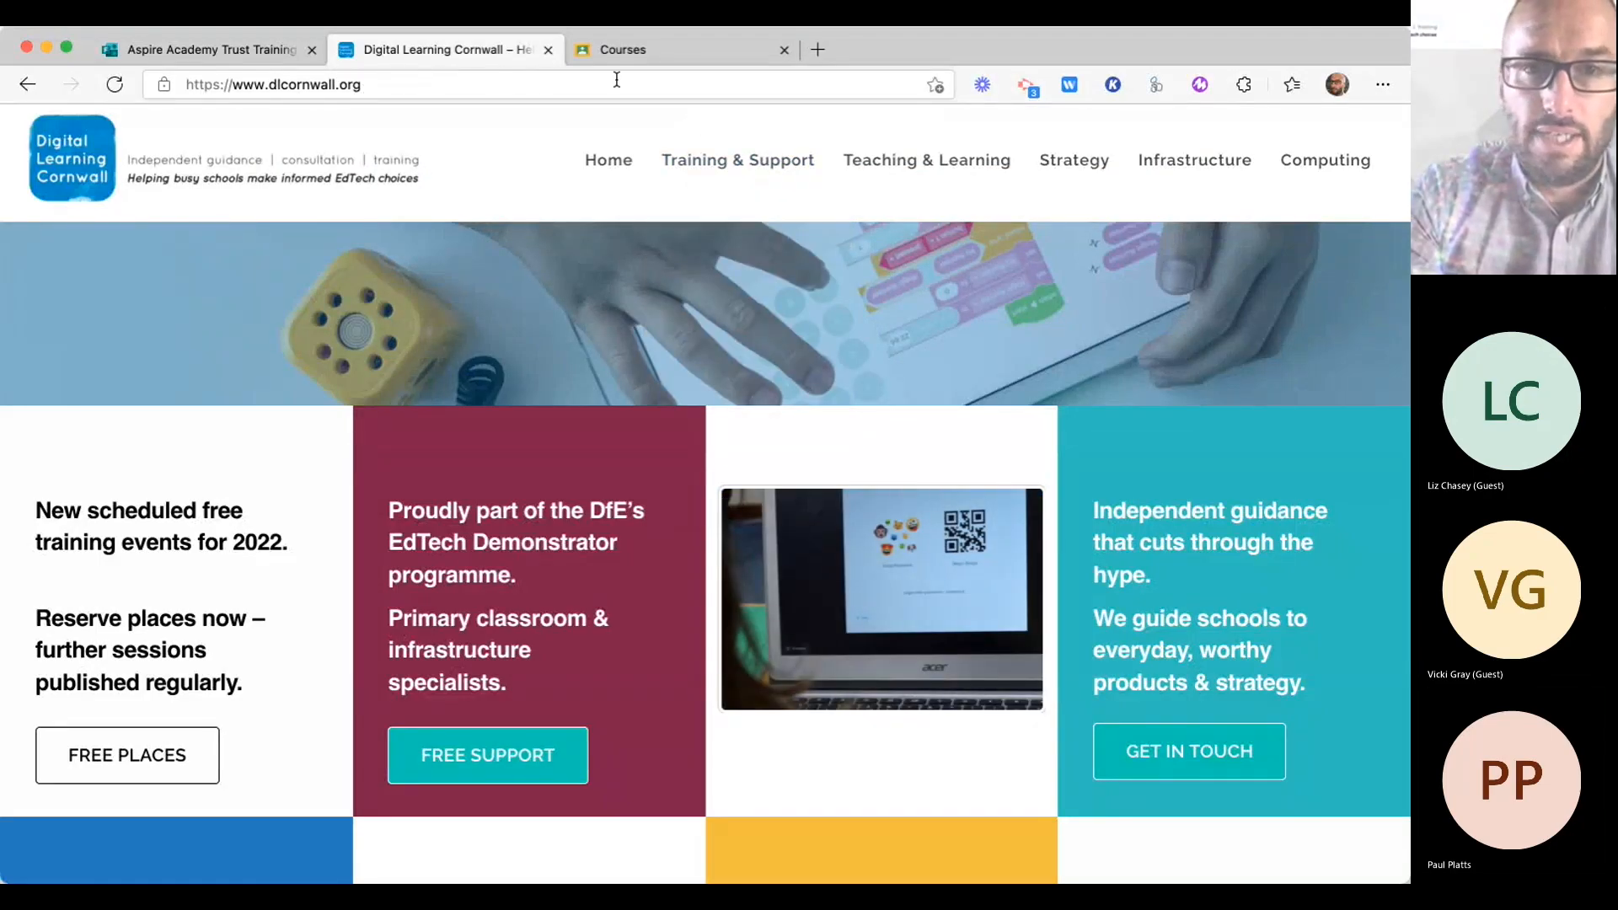
Step: Switch to Google Classroom and look through the existing class cards
left_click(686, 53)
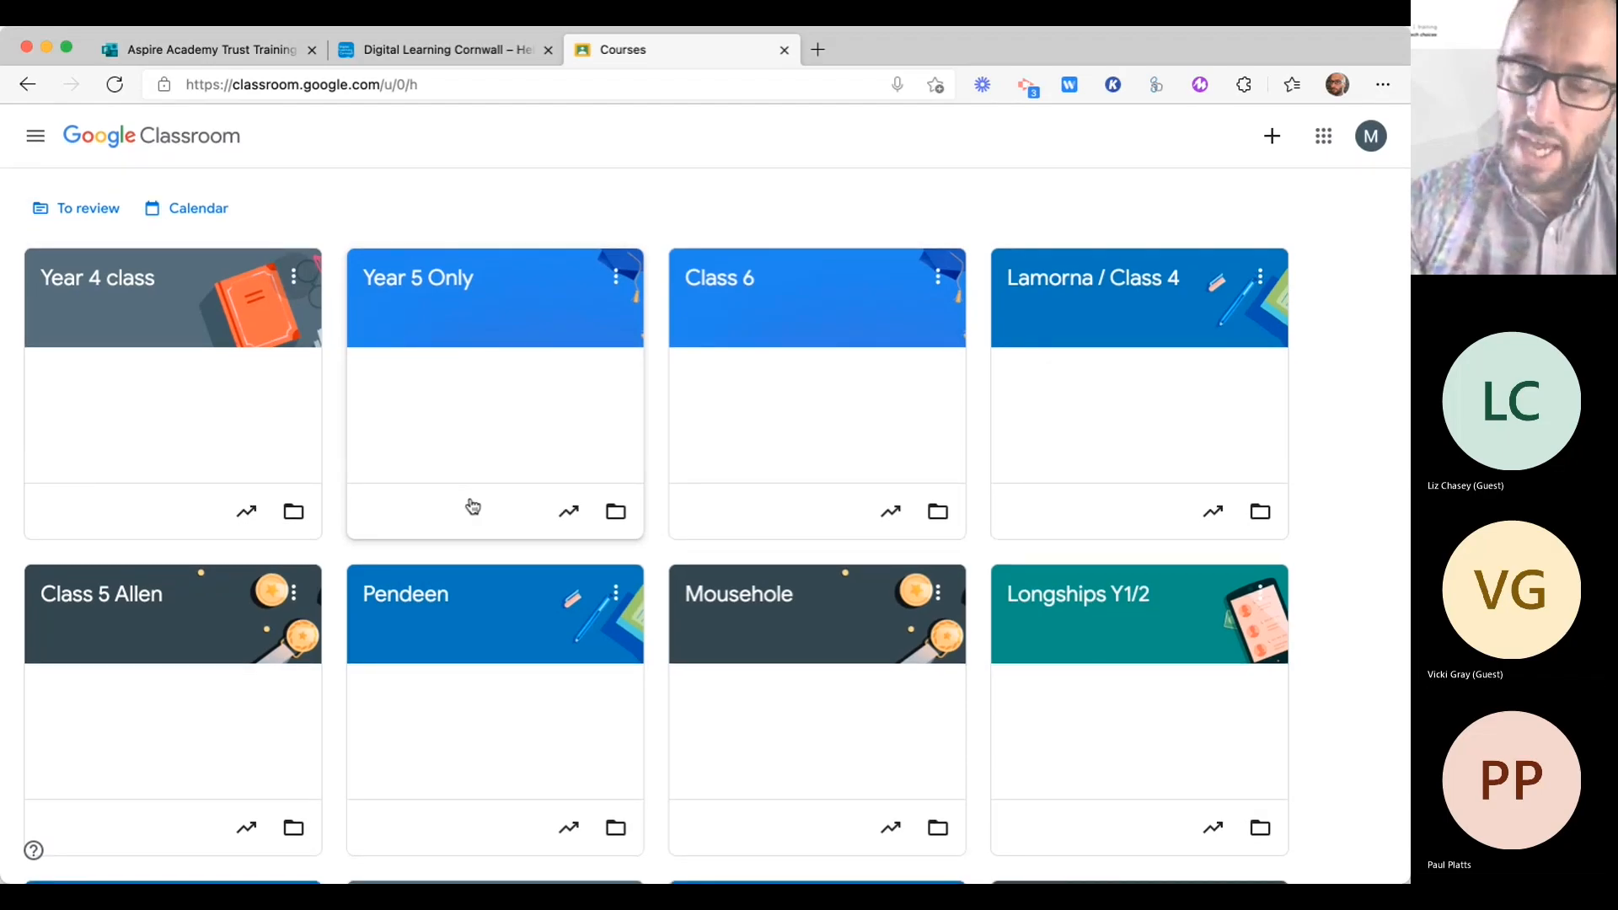
scroll(455, 513, "down", 10)
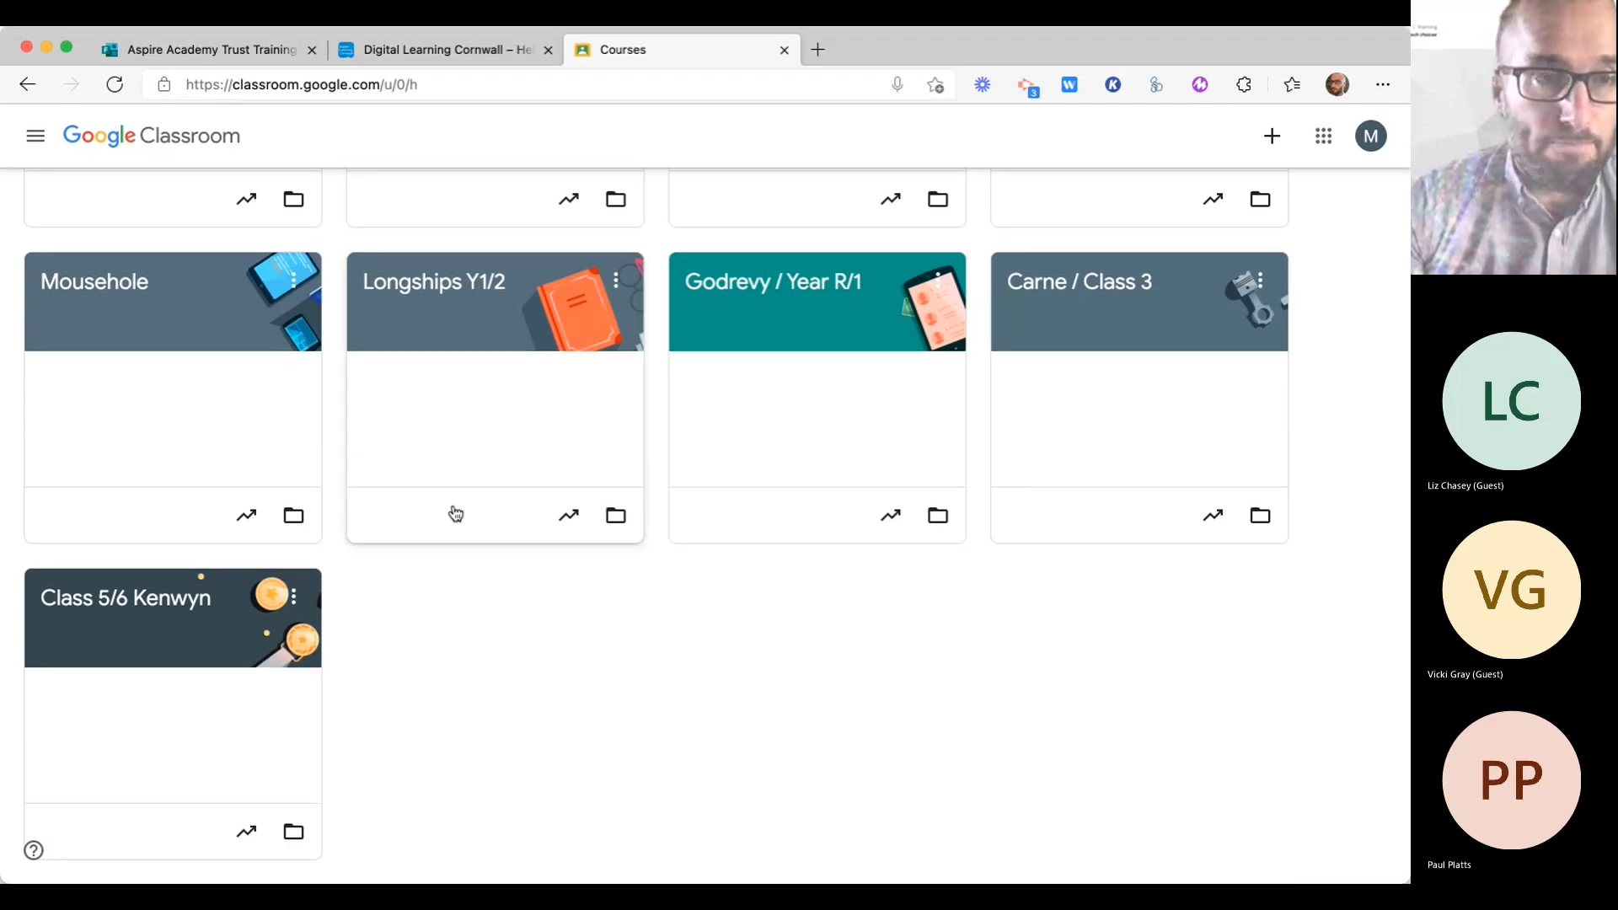
scroll(455, 513, "up", 10)
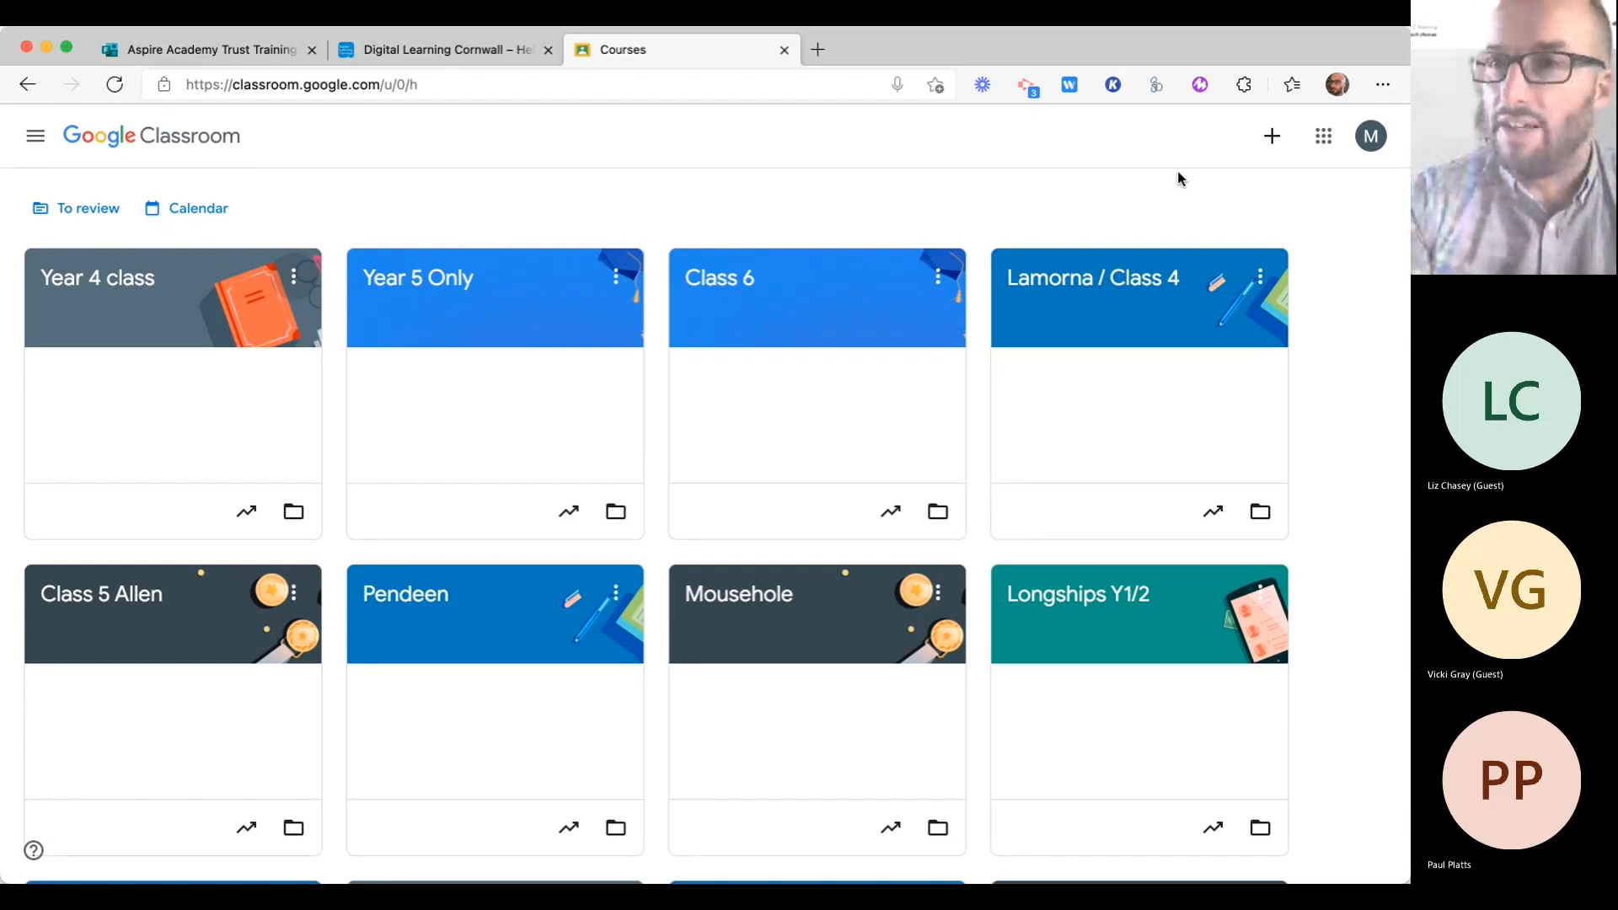
Step: Create a new class named "Year 4 at DLCornwall", leaving section, subject and room blank
left_click(1274, 138)
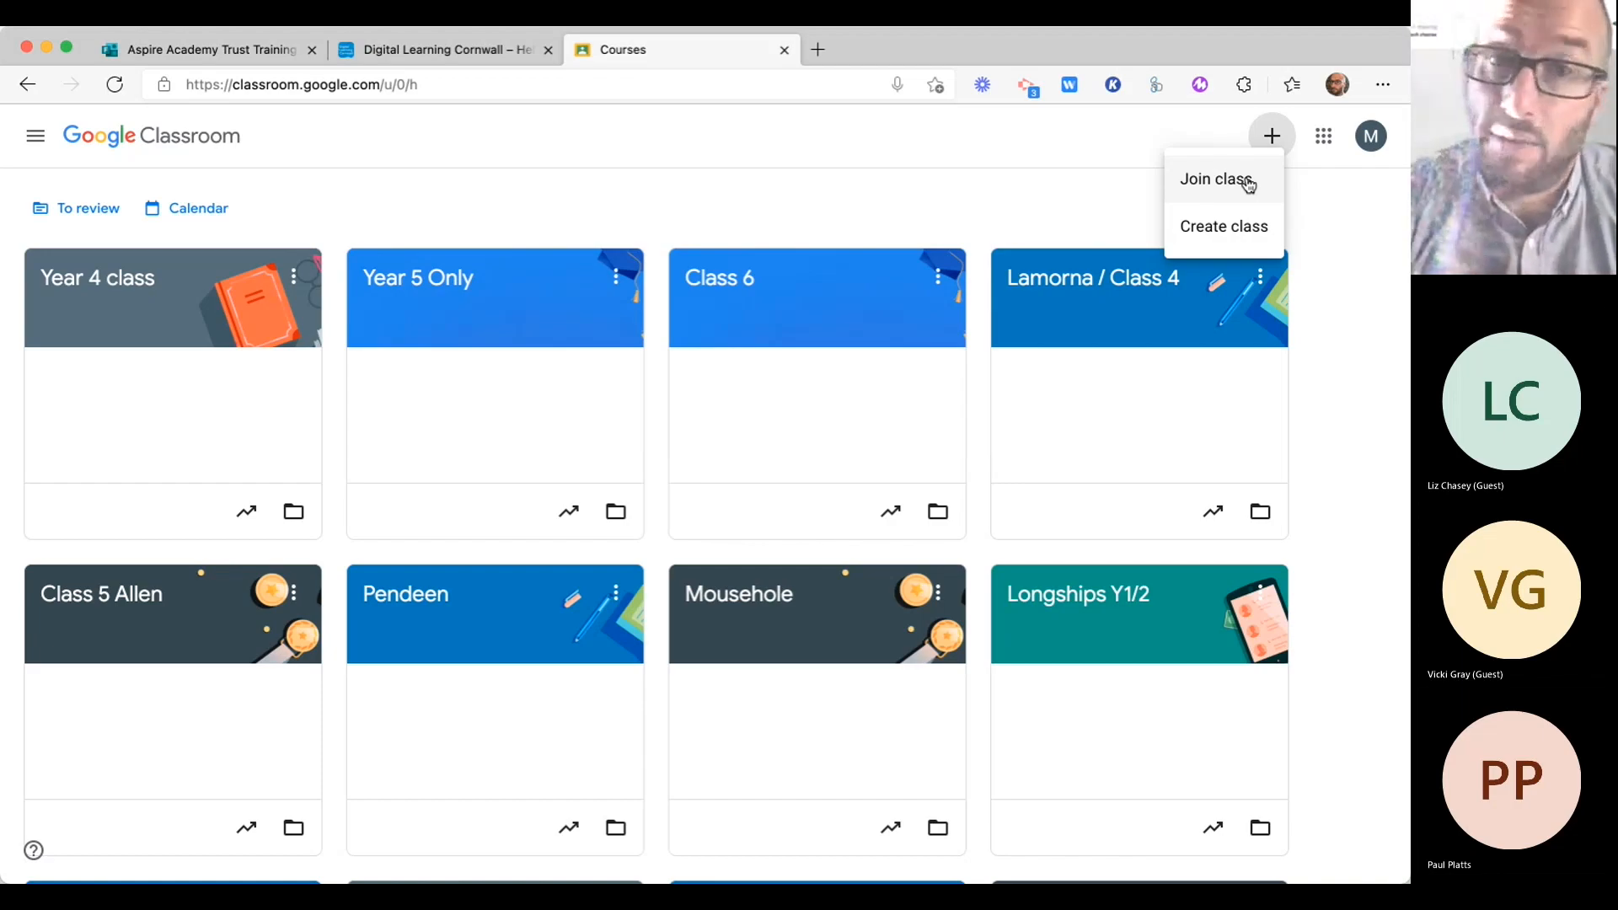
left_click(1243, 238)
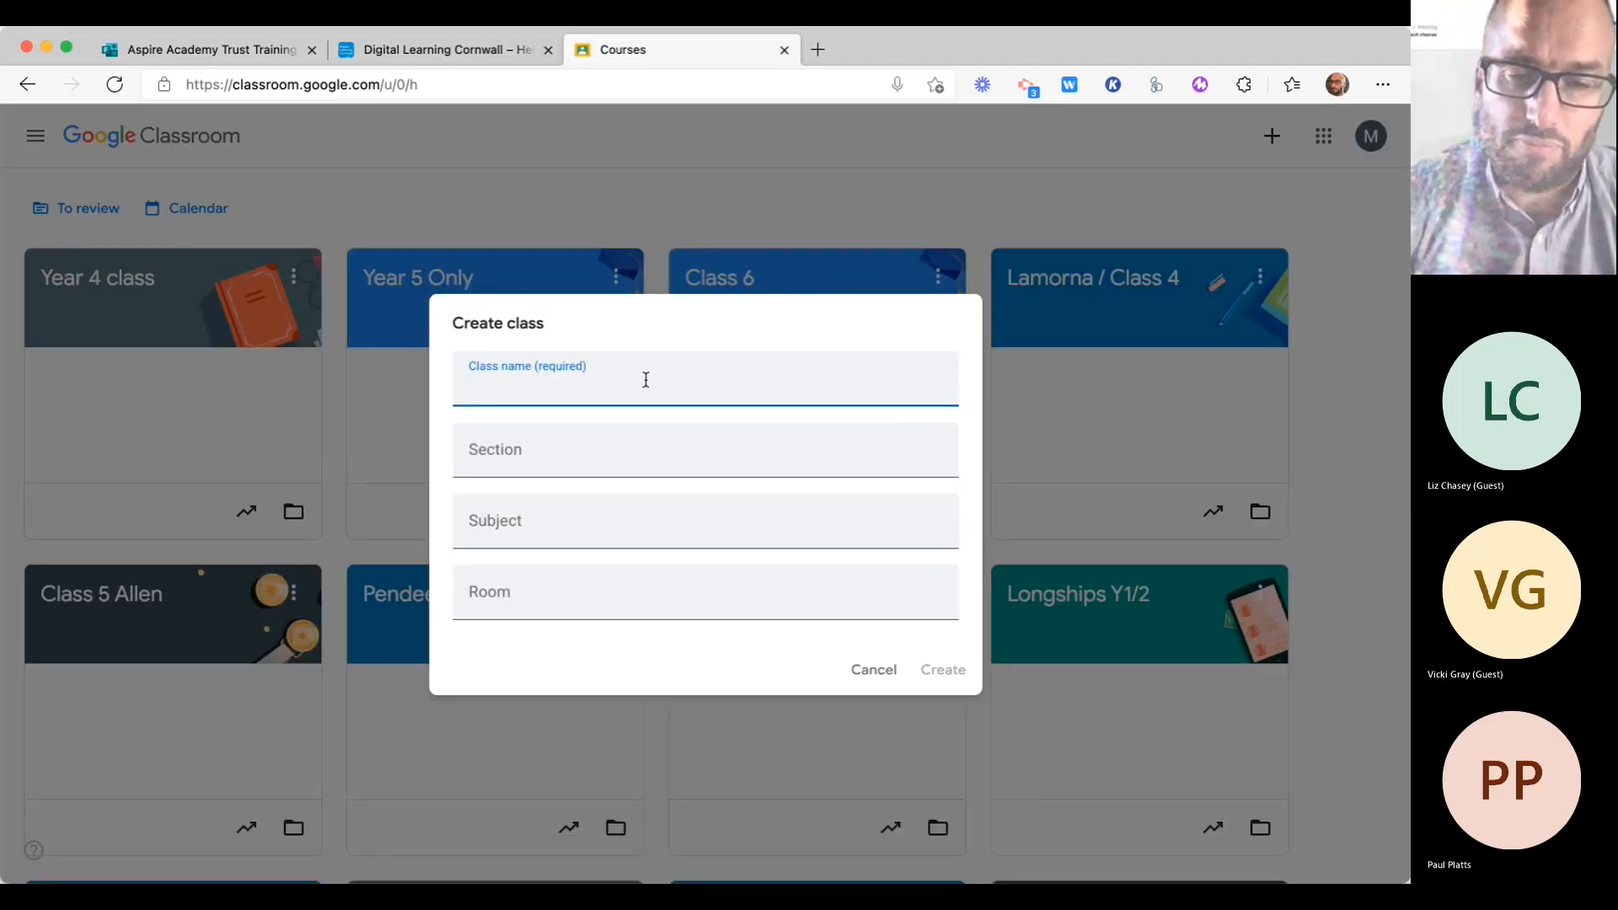
type("Year 4 ")
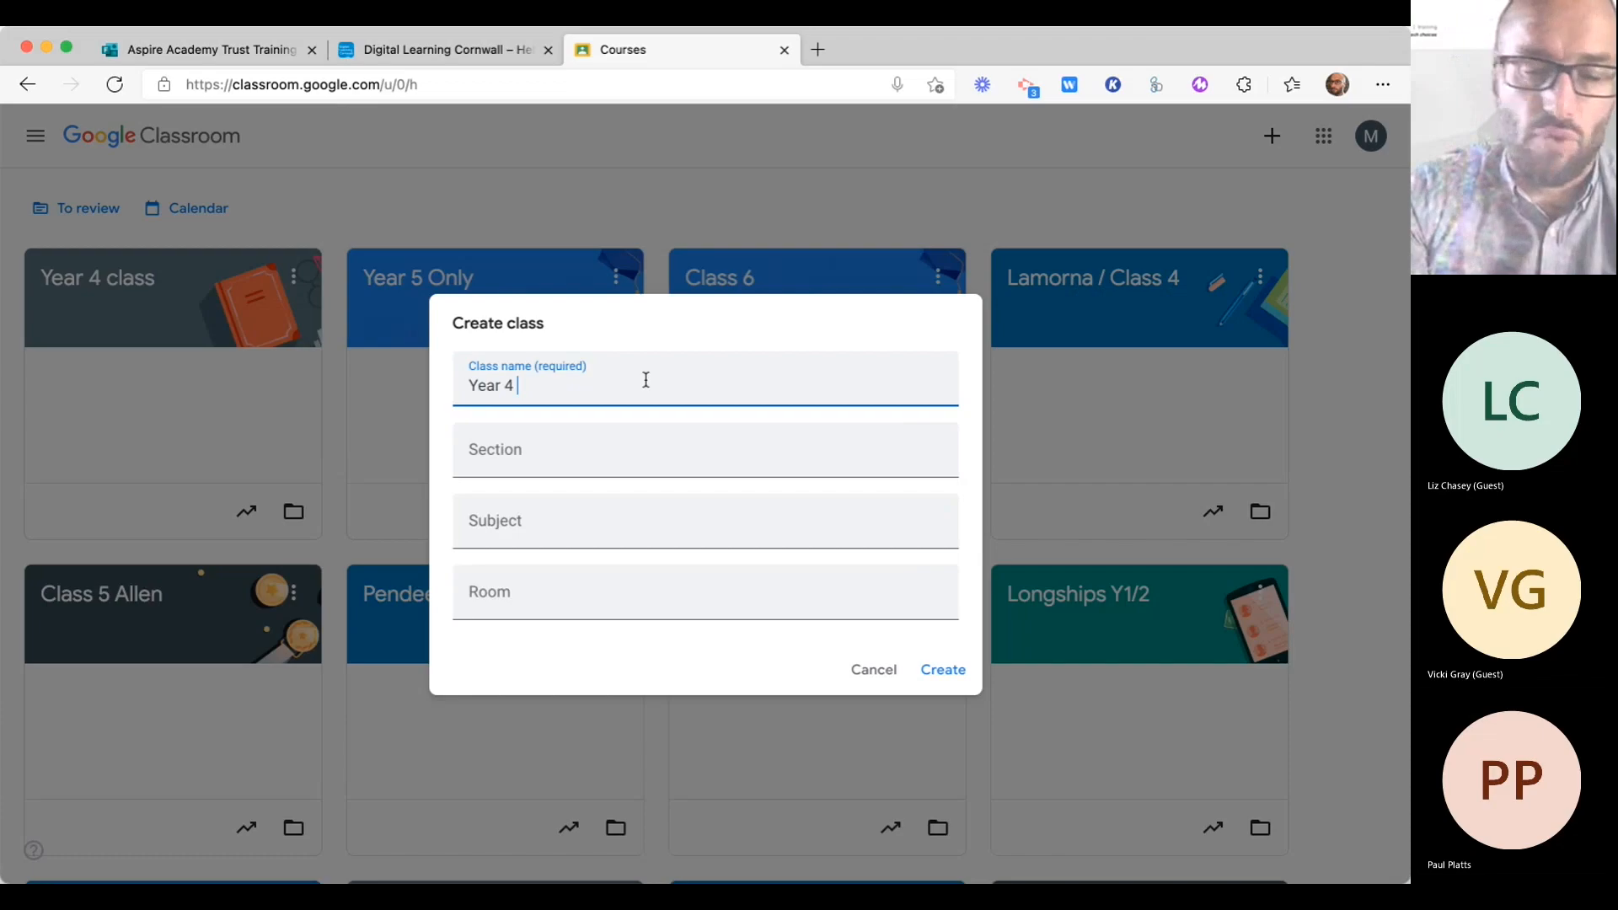
type("at DLCO")
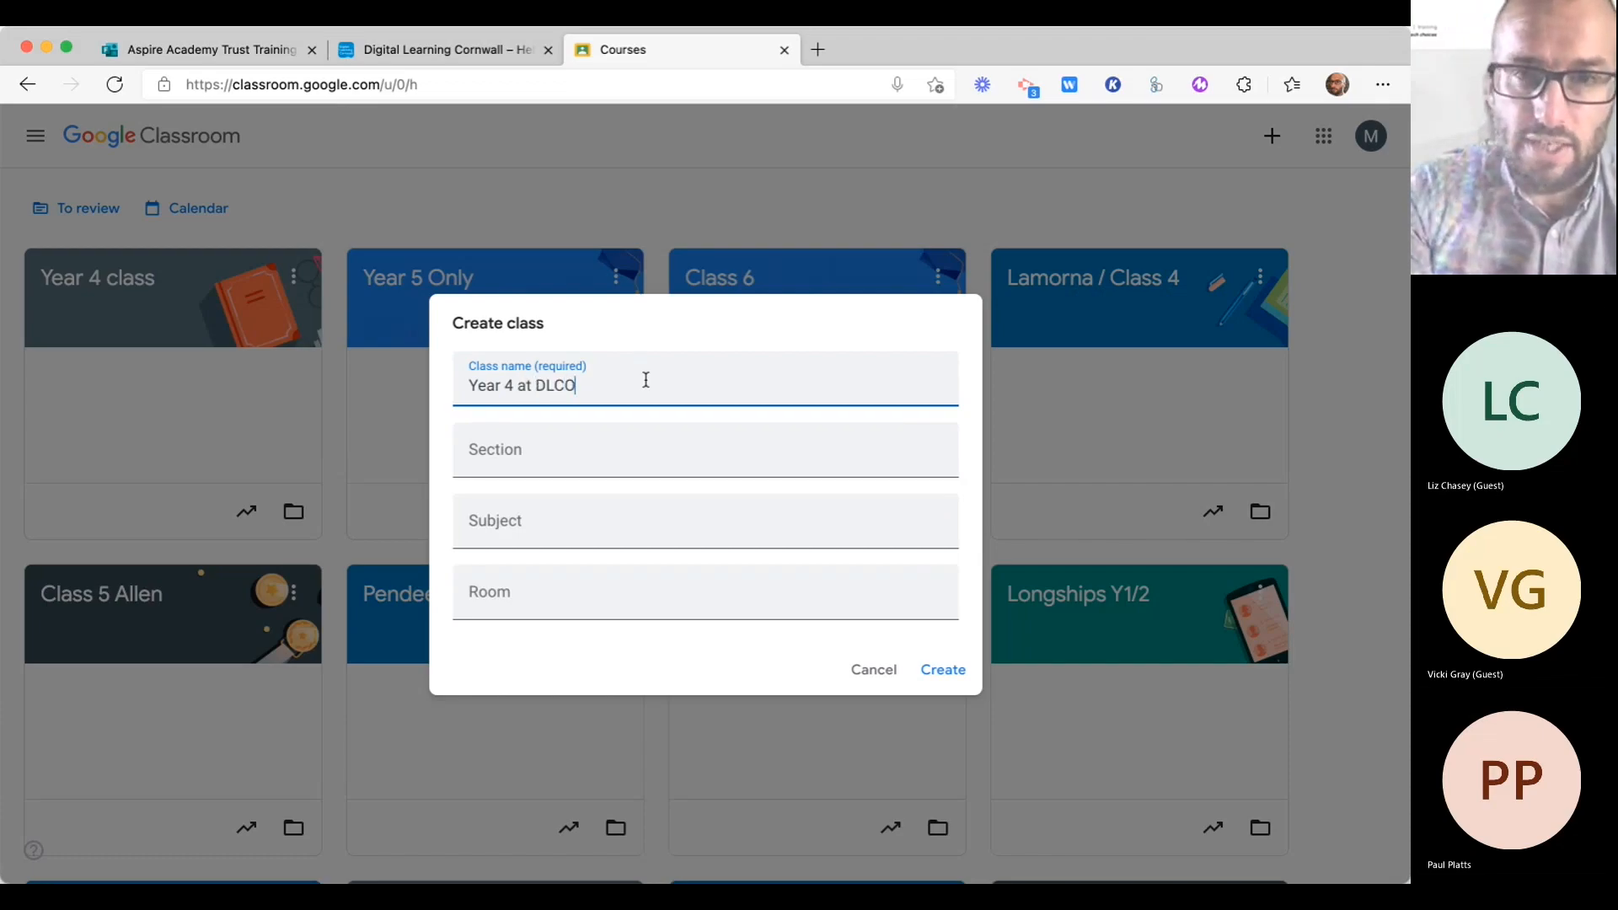
key("BackSpace")
type("ornwall")
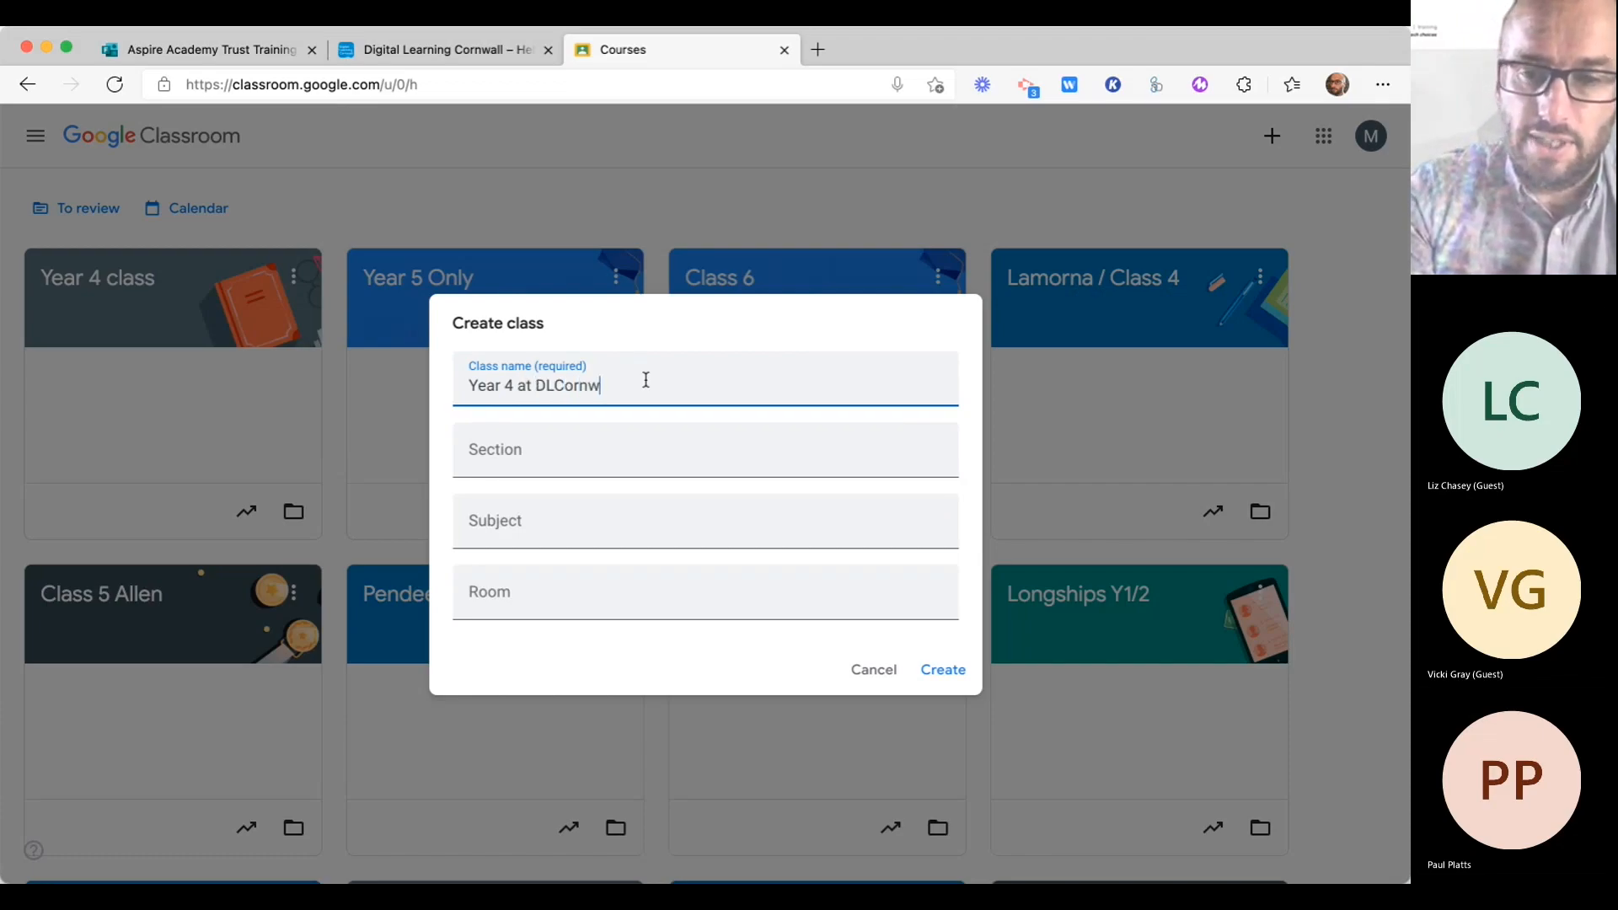
left_click(944, 669)
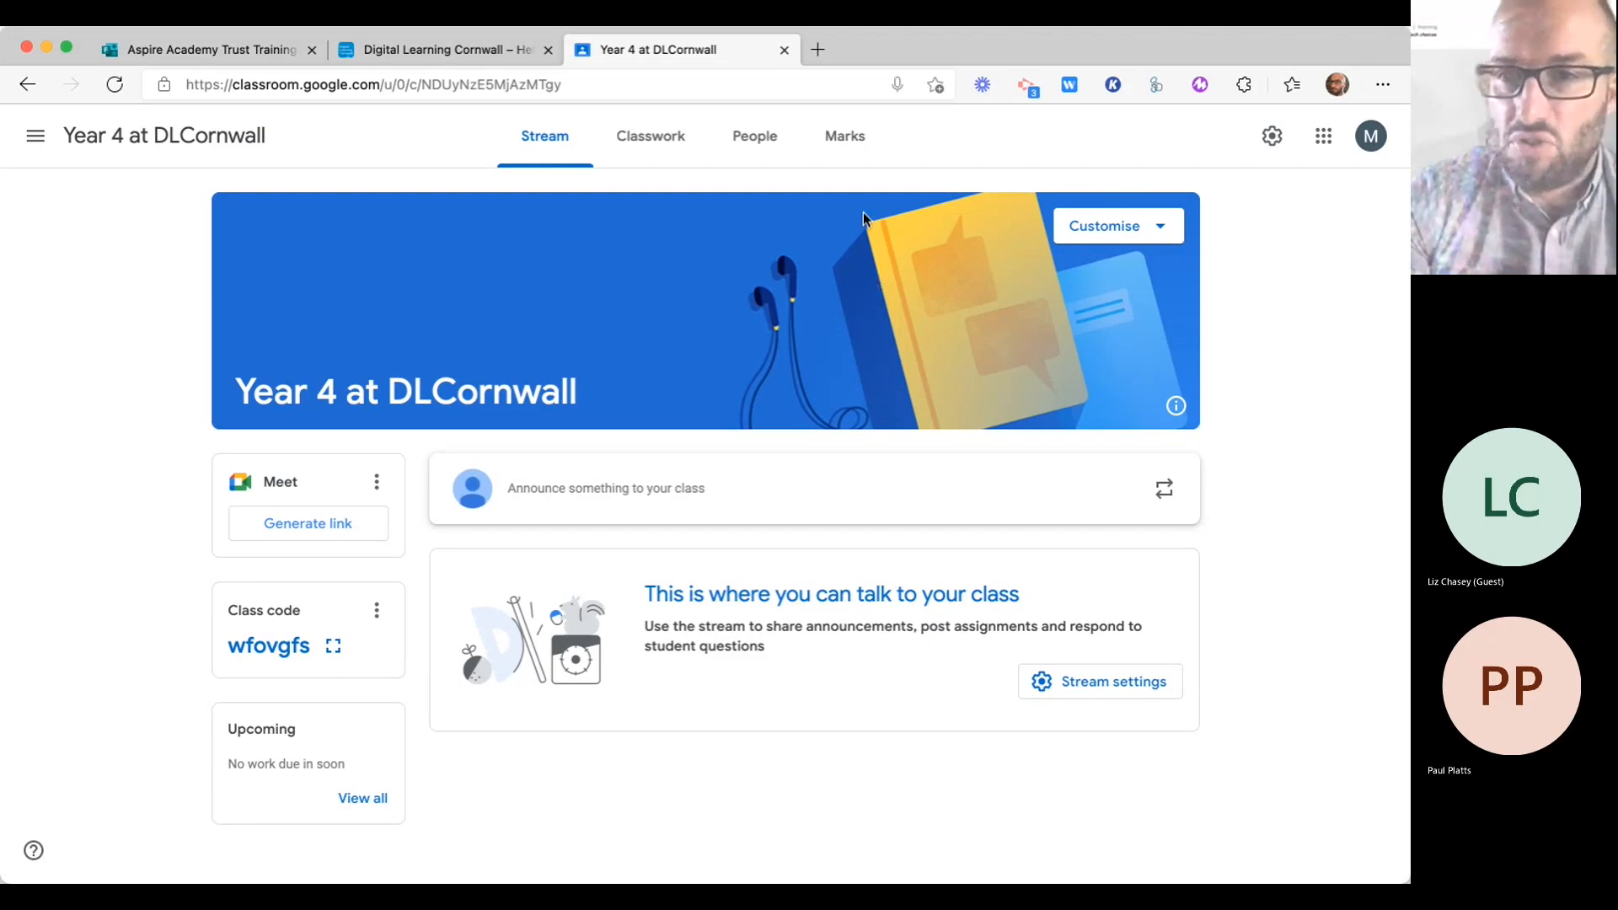
Step: Change the class header theme to the dark General gallery image with medals and a rolled diploma
left_click(1163, 229)
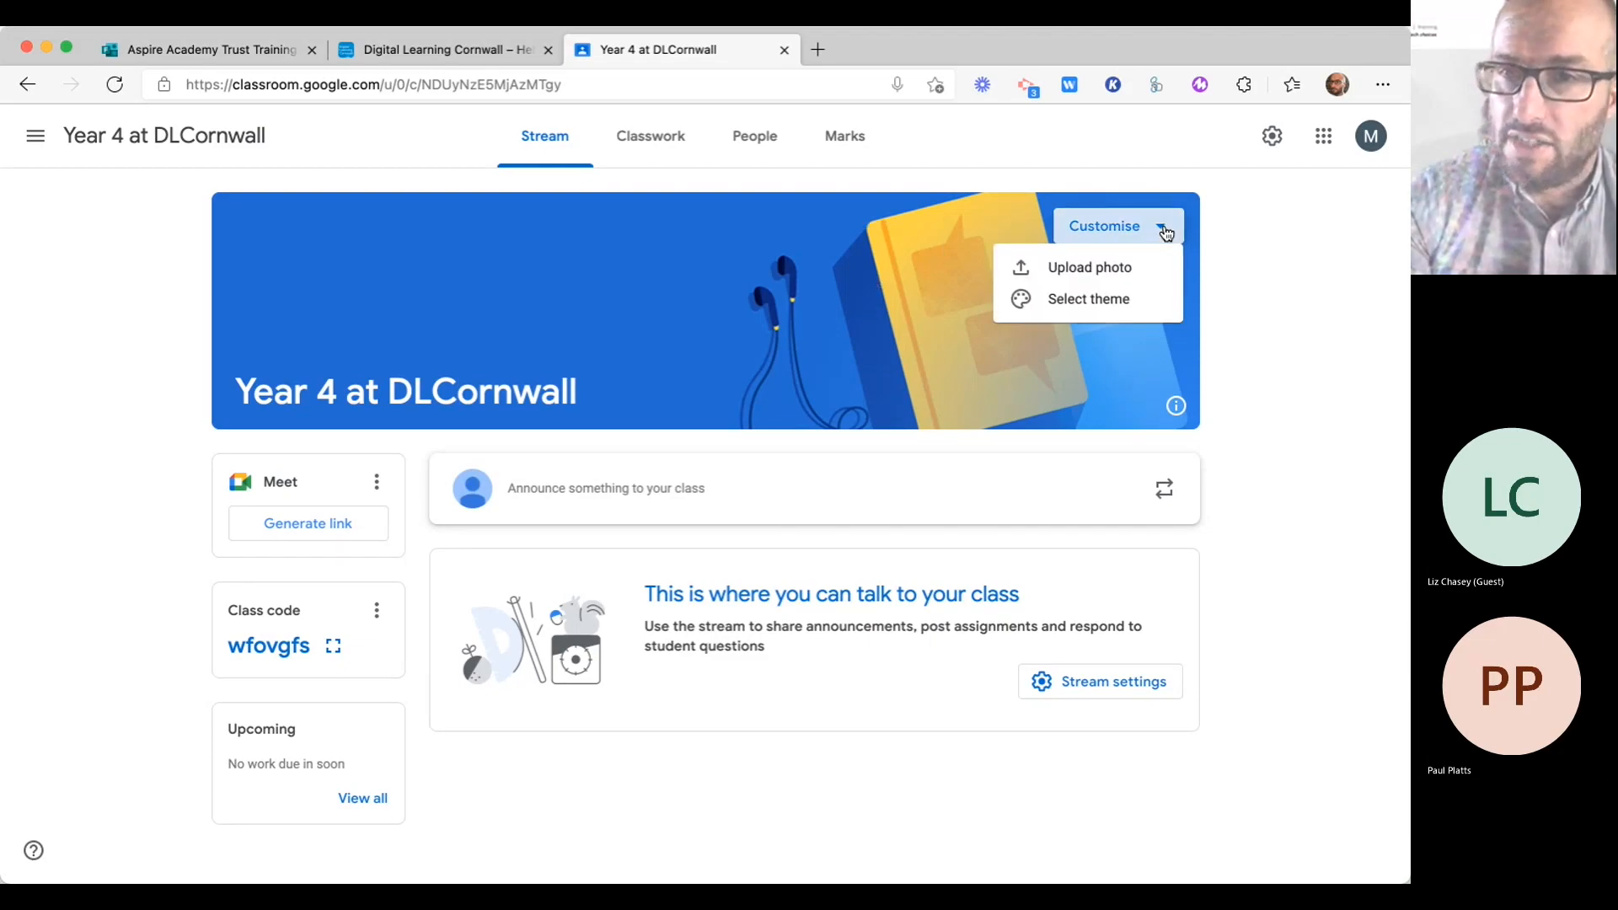
left_click(1123, 306)
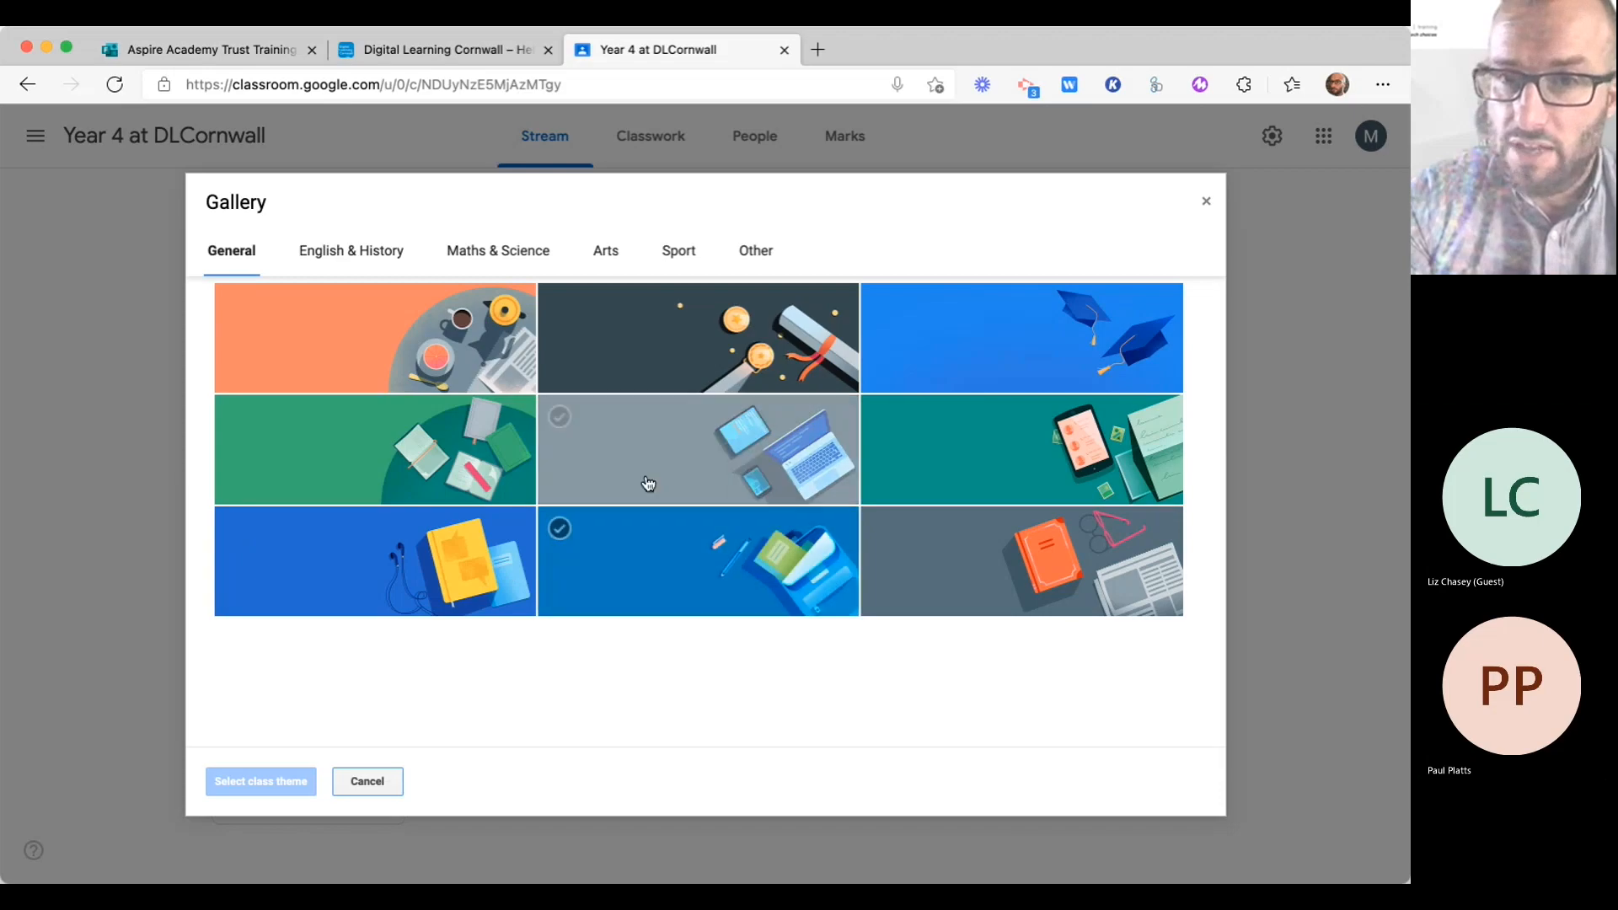
left_click(759, 362)
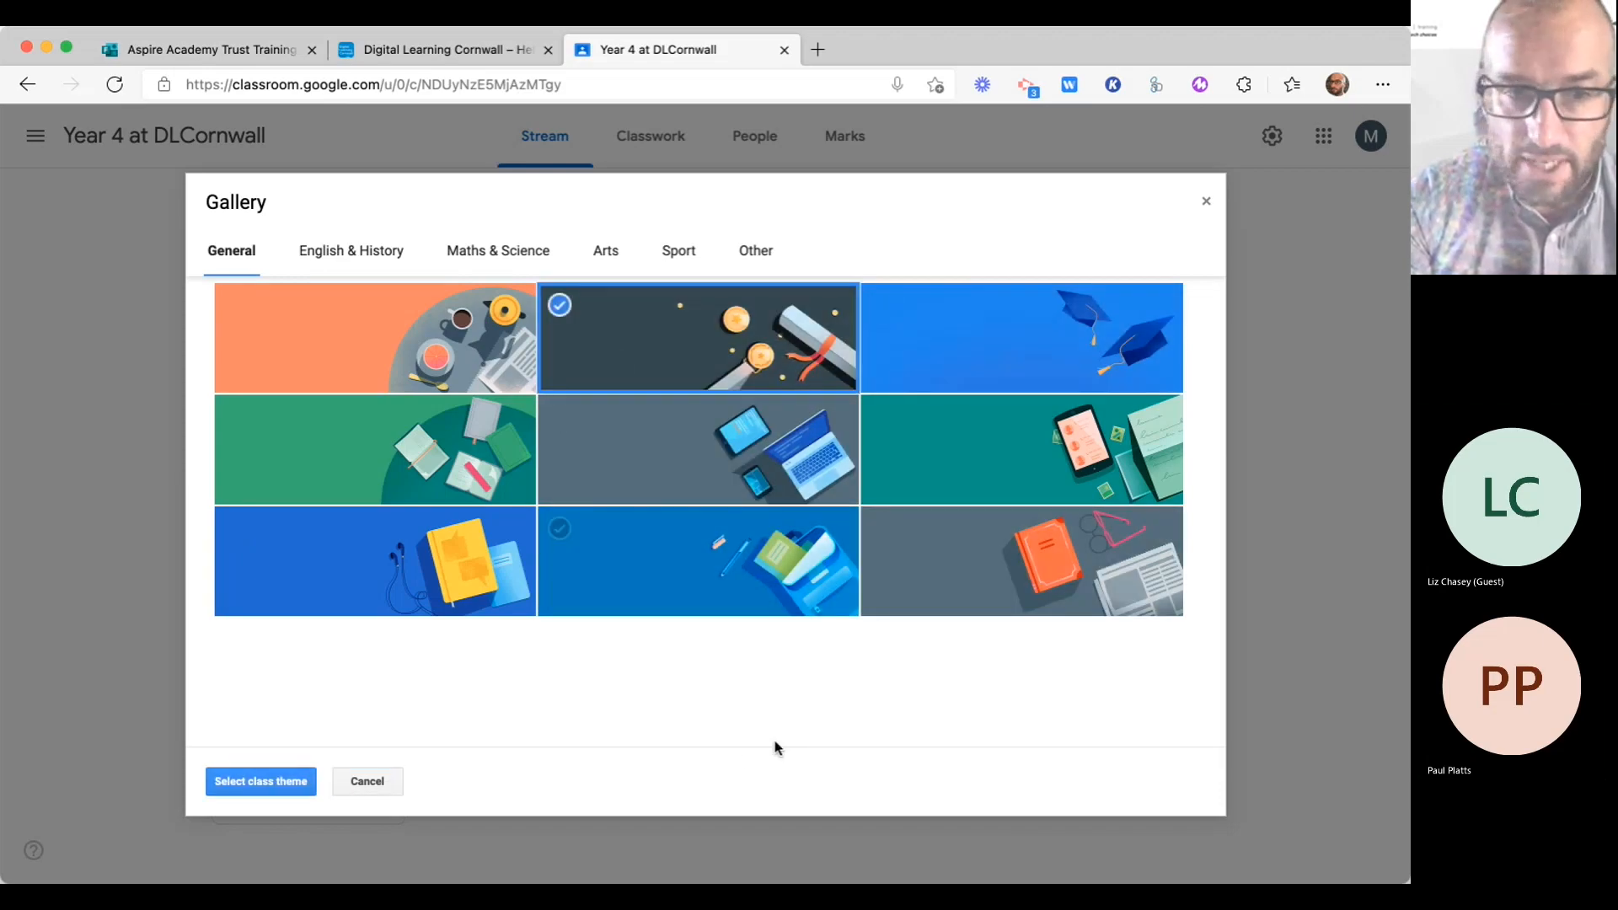
left_click(260, 781)
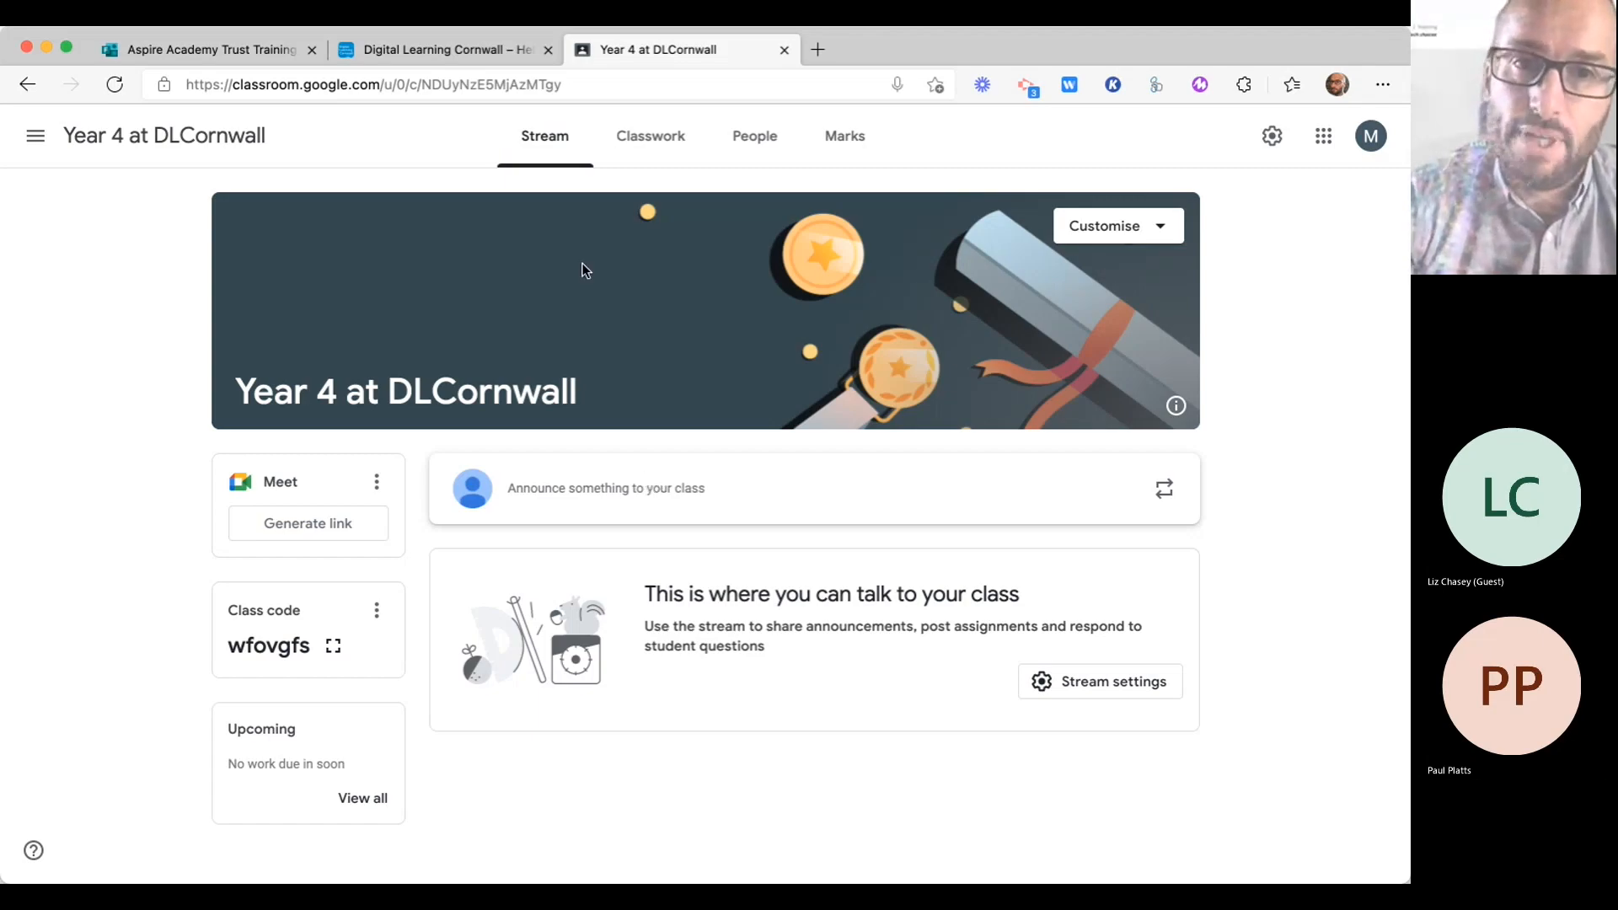
Step: View the new class's Classwork and People pages, and return to its Stream
left_click(669, 150)
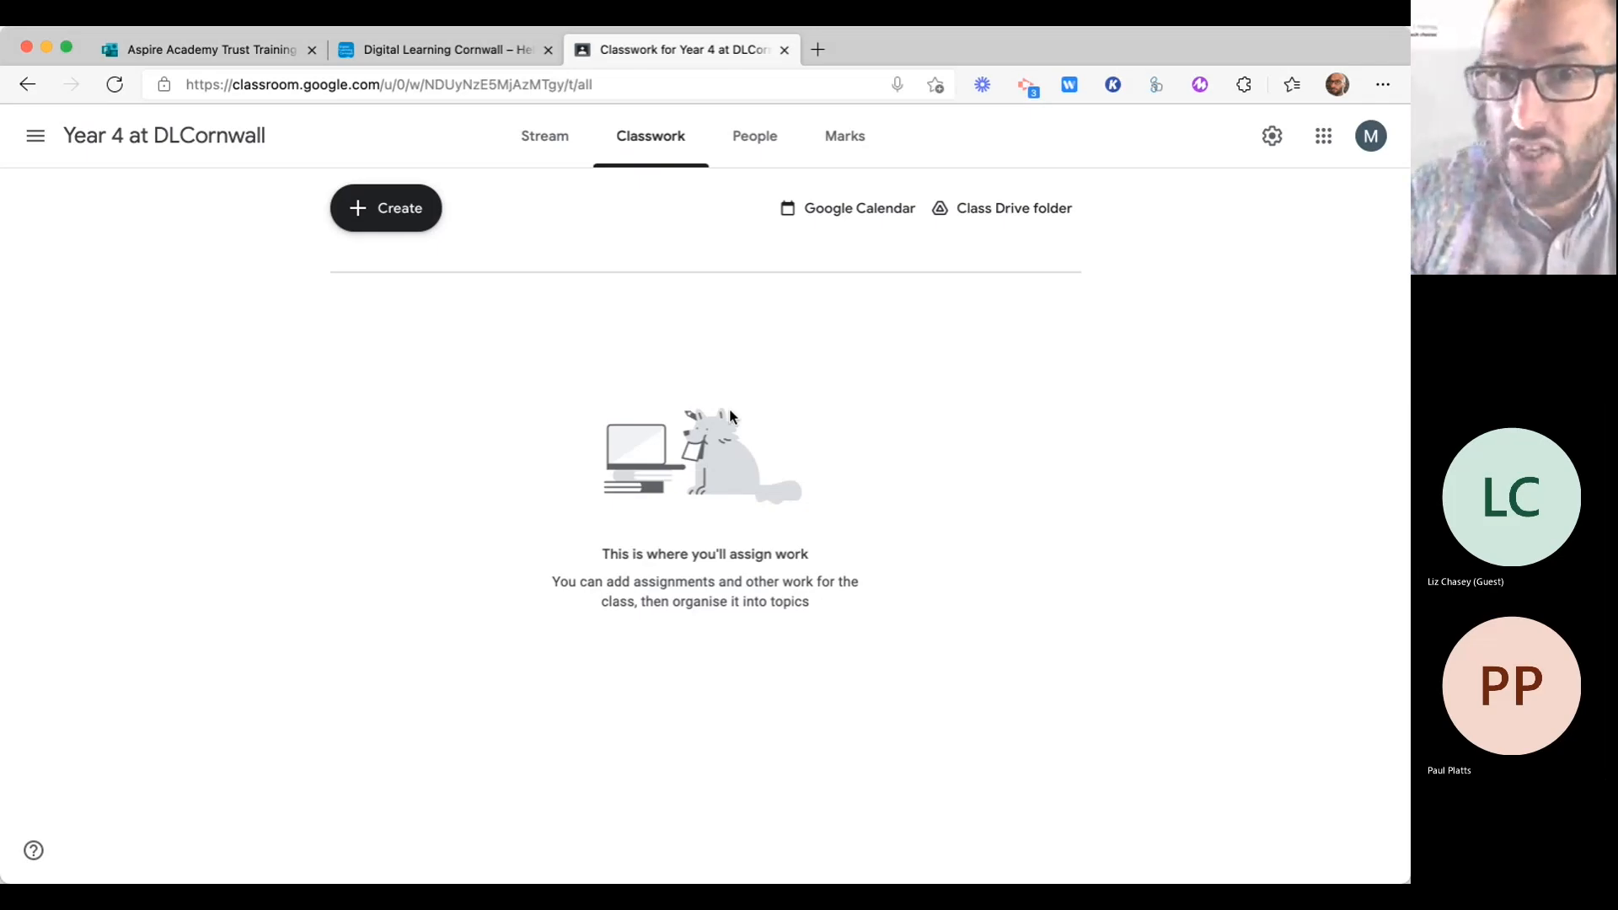
left_click(546, 147)
left_click(740, 148)
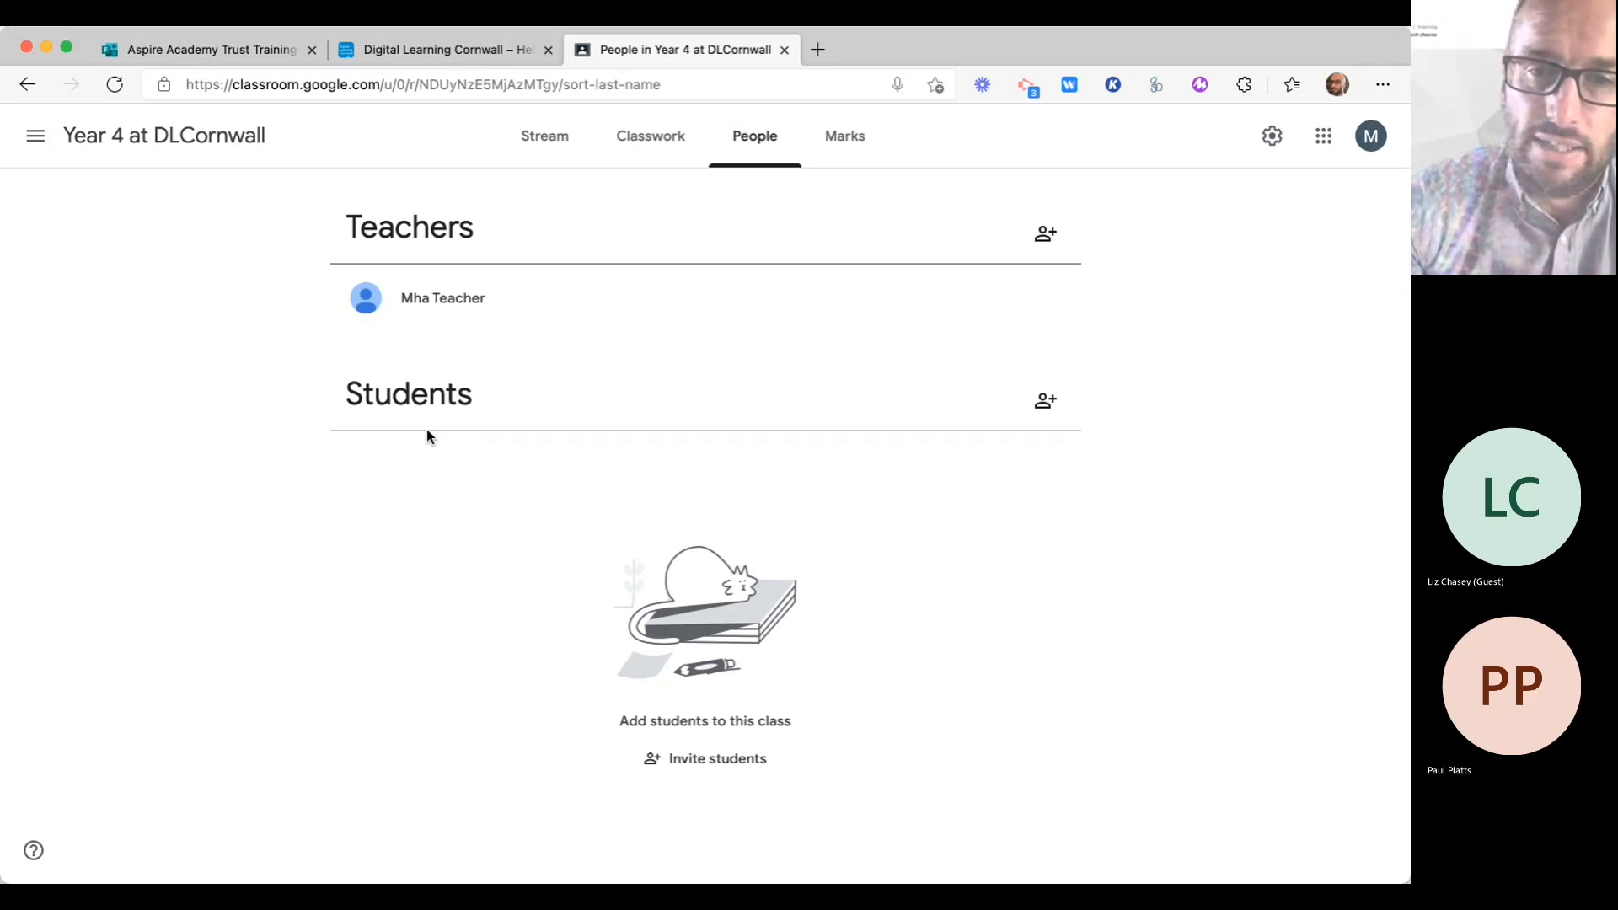
left_click(543, 145)
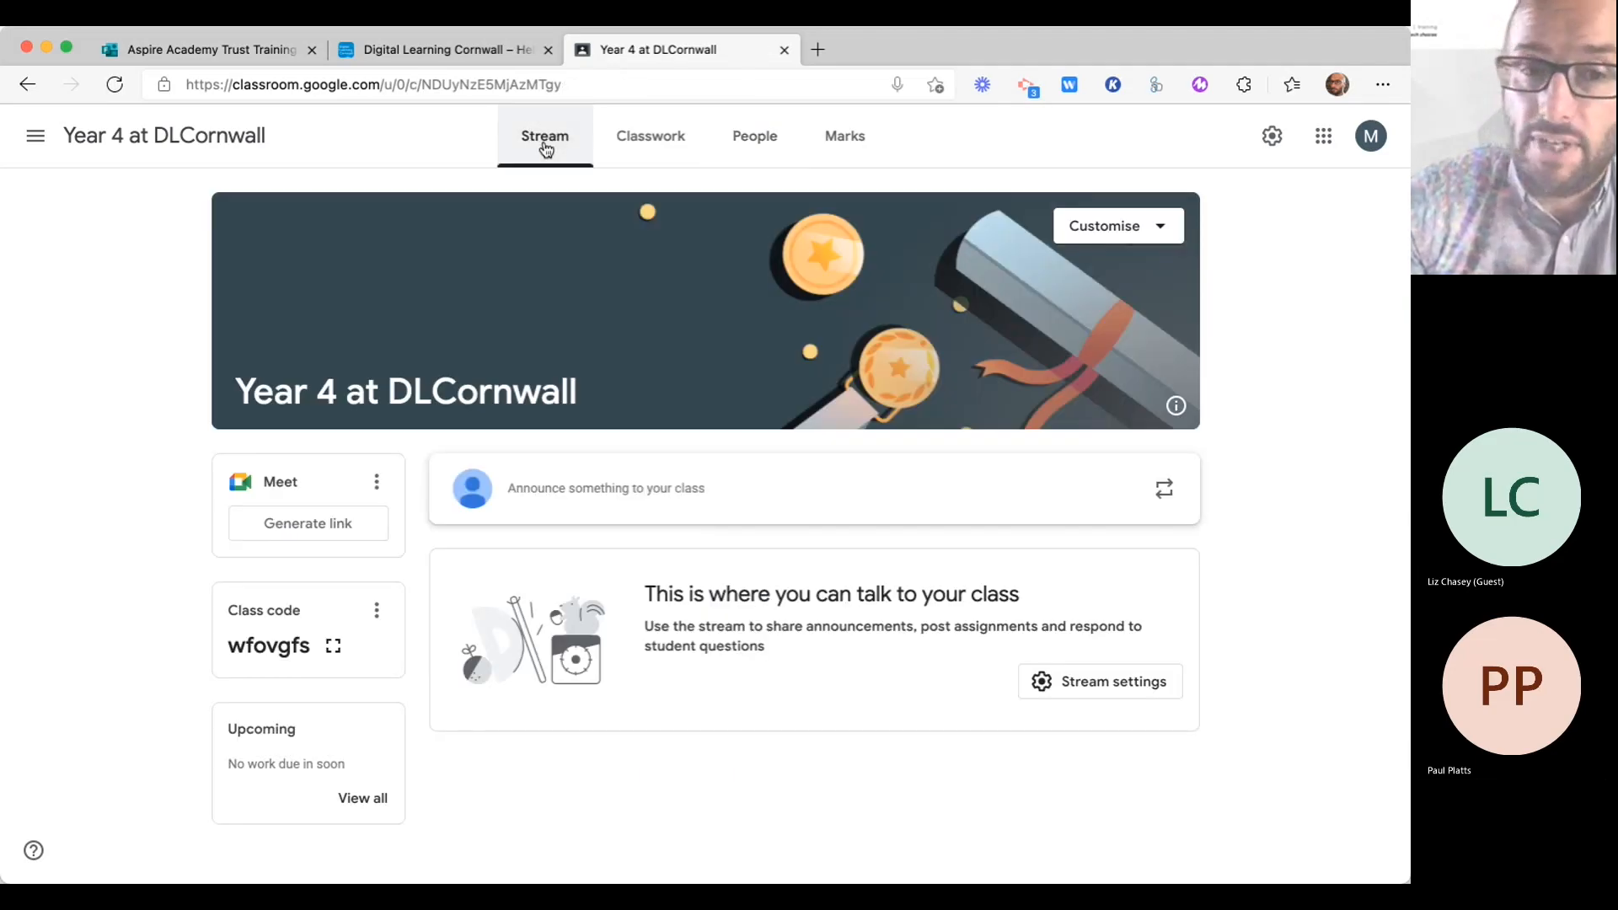
Step: Display the class code enlarged for students to read, and close the enlarged view
left_click(336, 648)
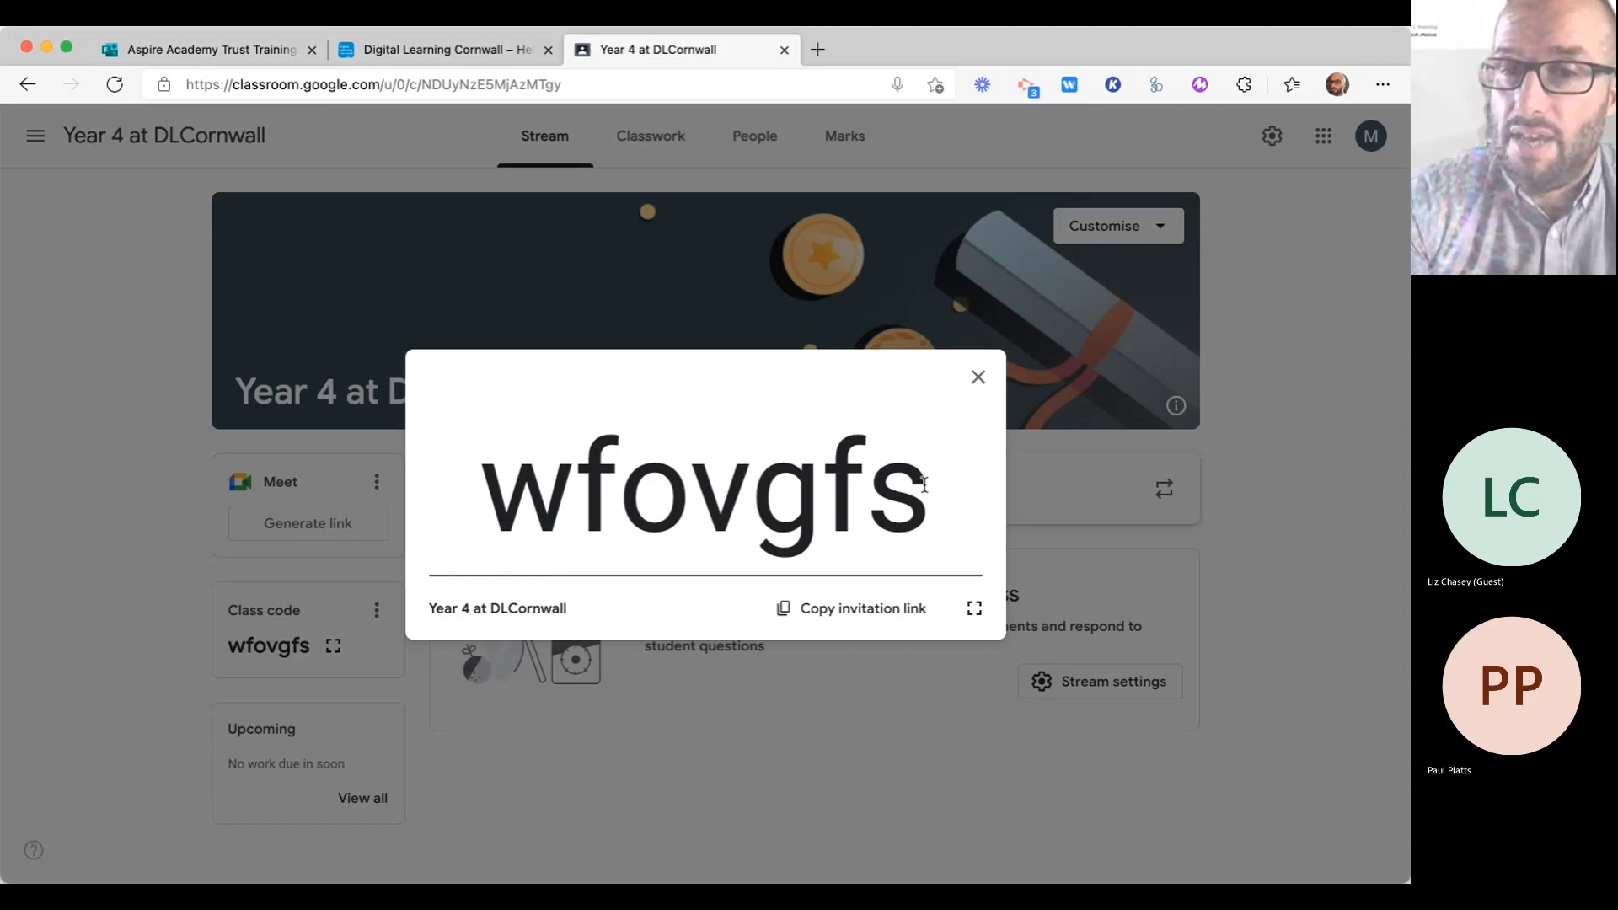
left_click_drag(925, 484, 510, 497)
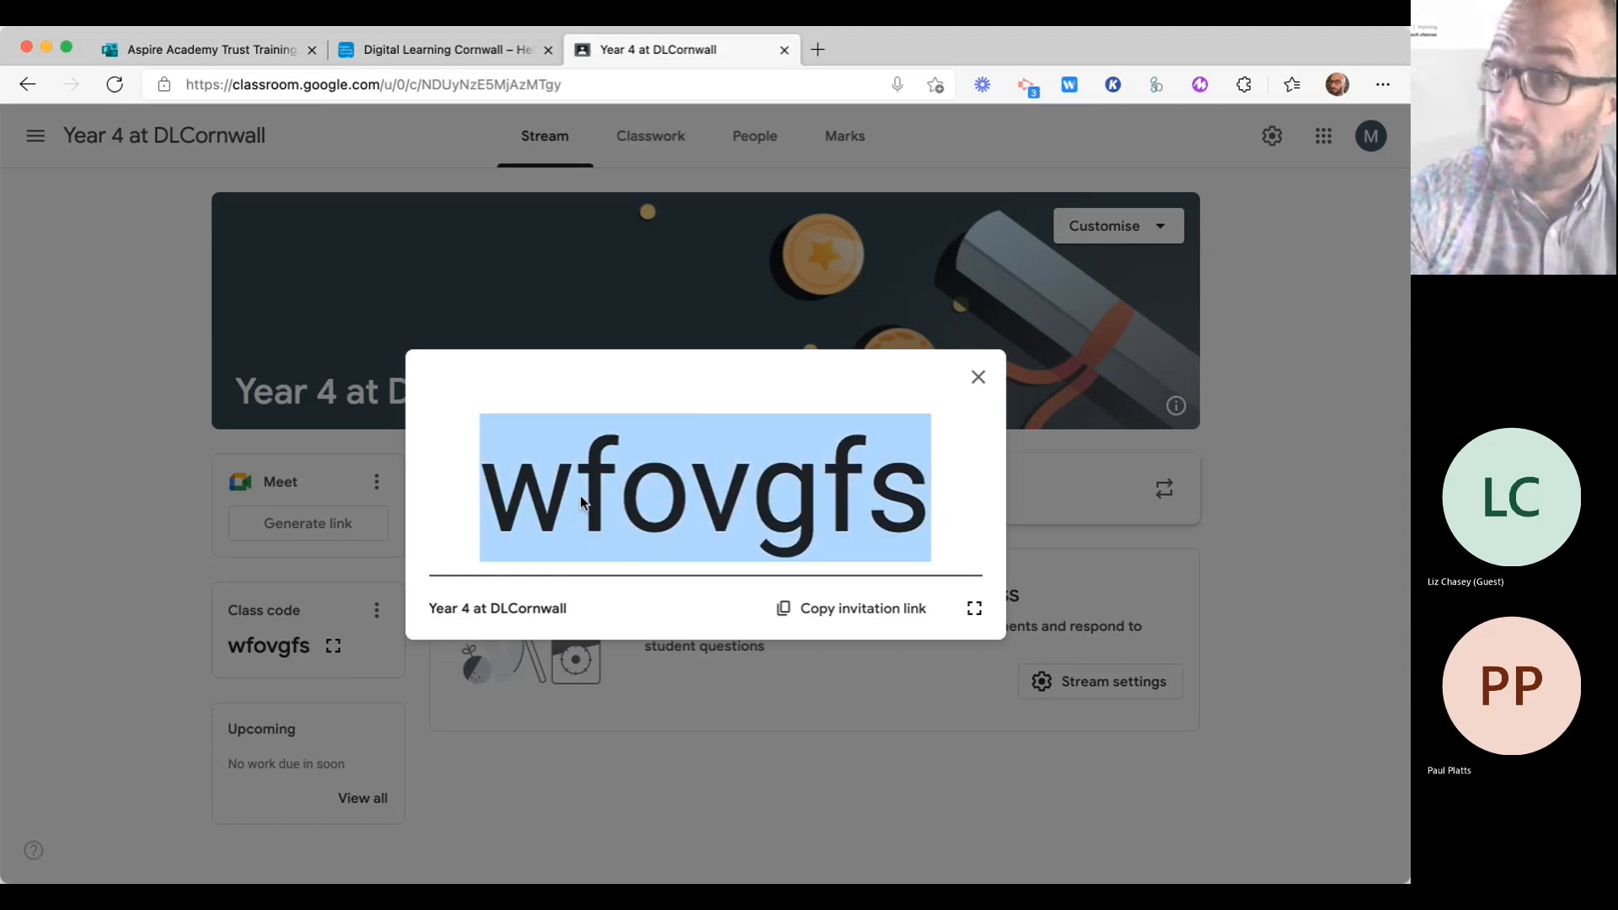
left_click(488, 497)
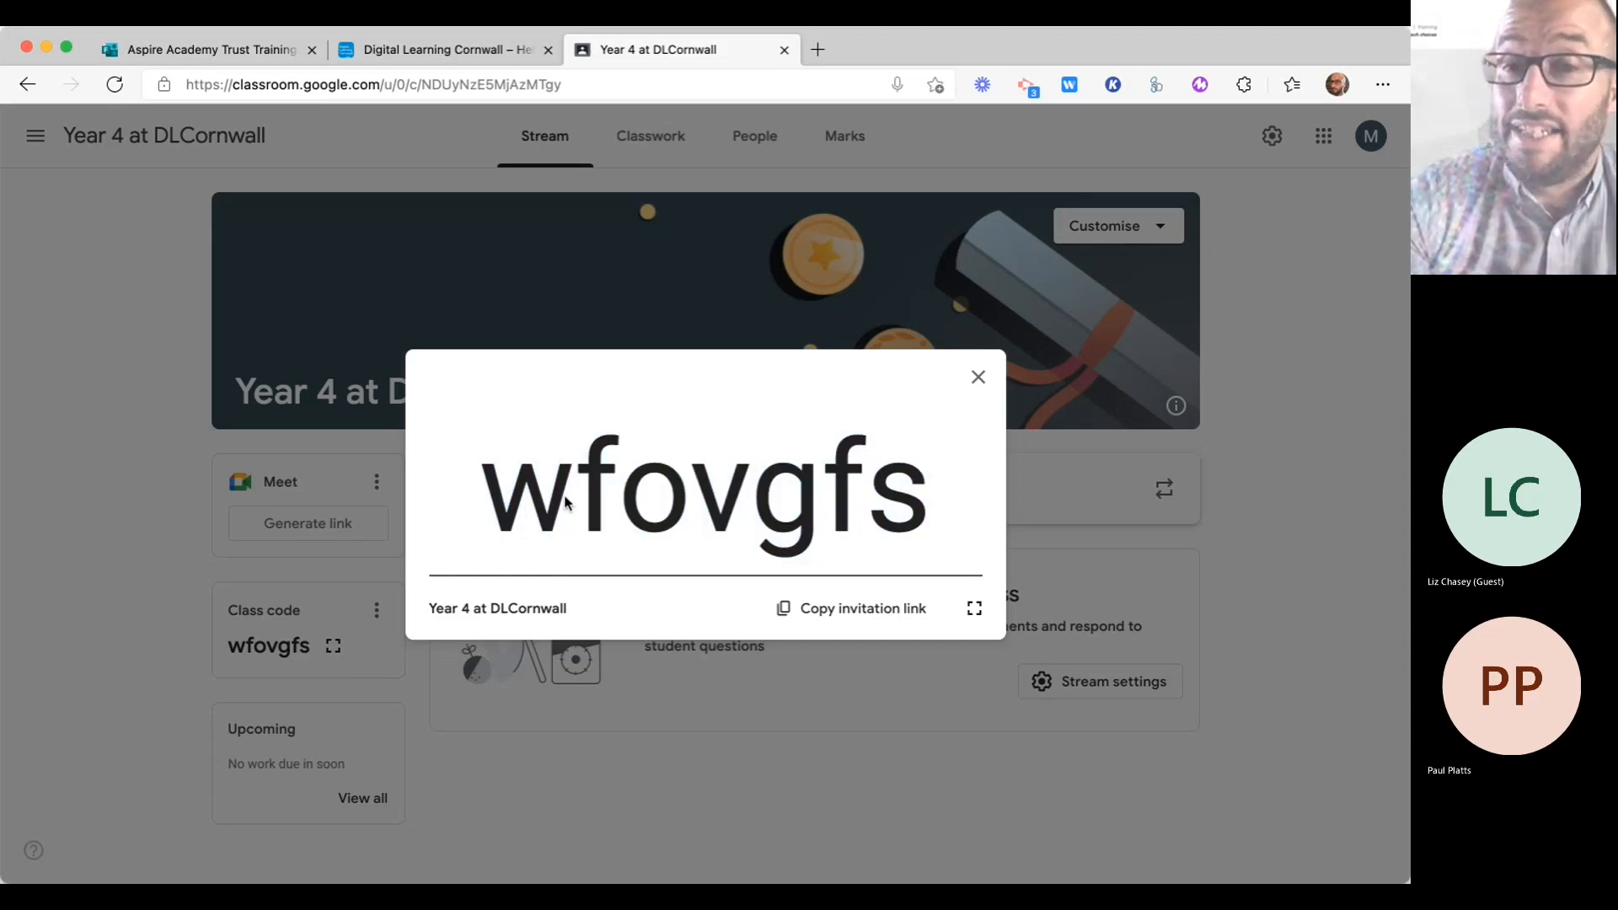
left_click(981, 386)
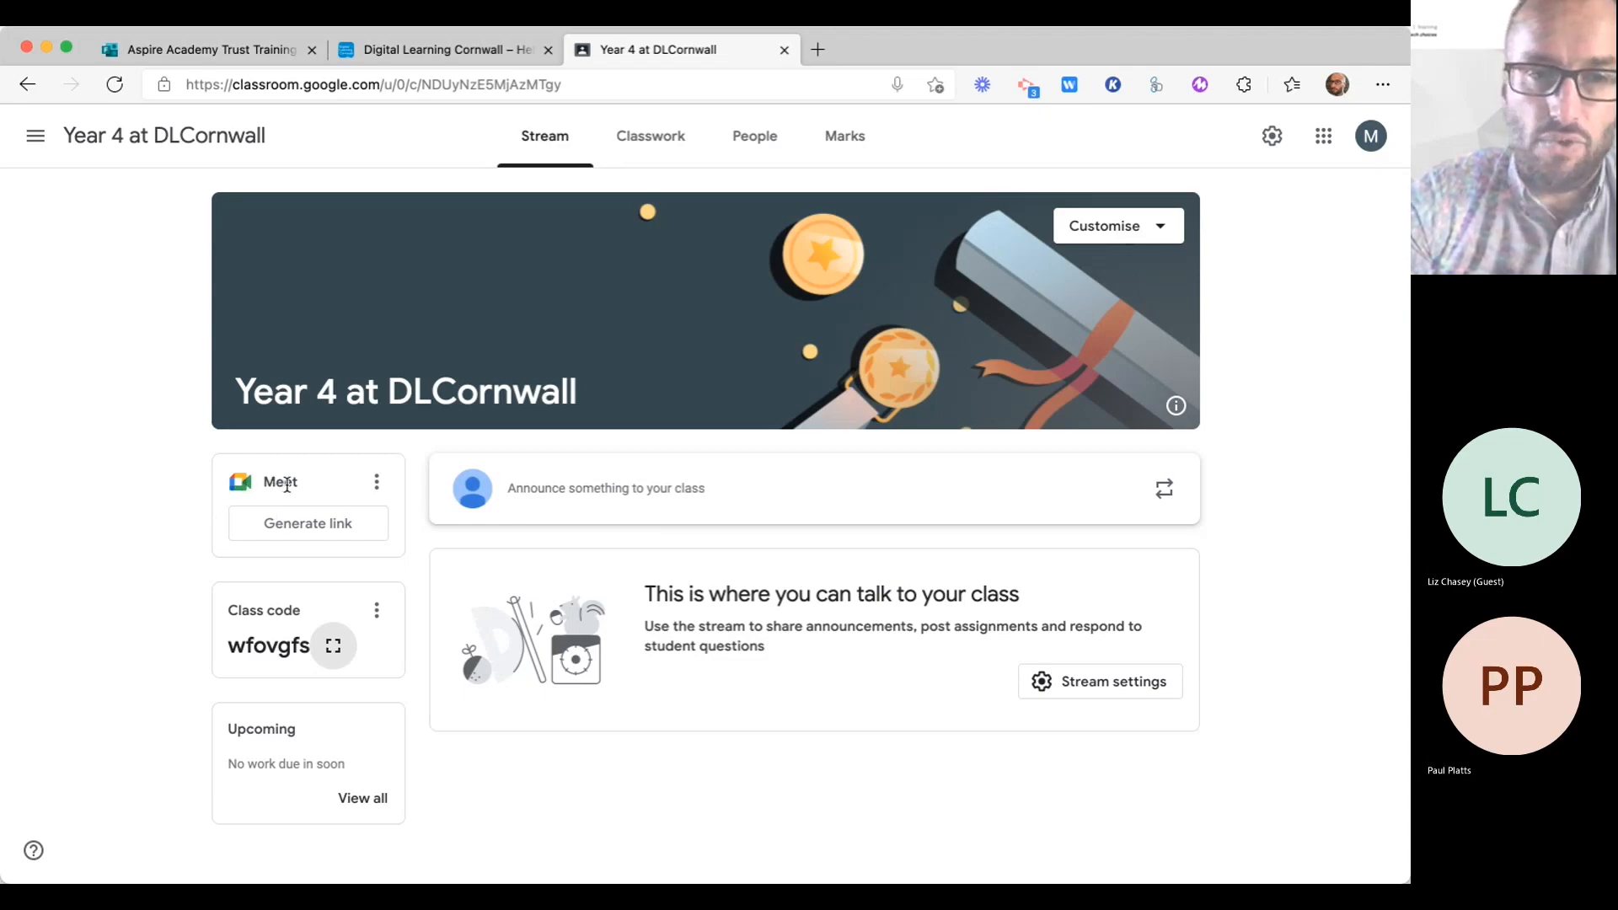
Step: Generate a Google Meet link for the class and save it as visible to students
left_click(329, 535)
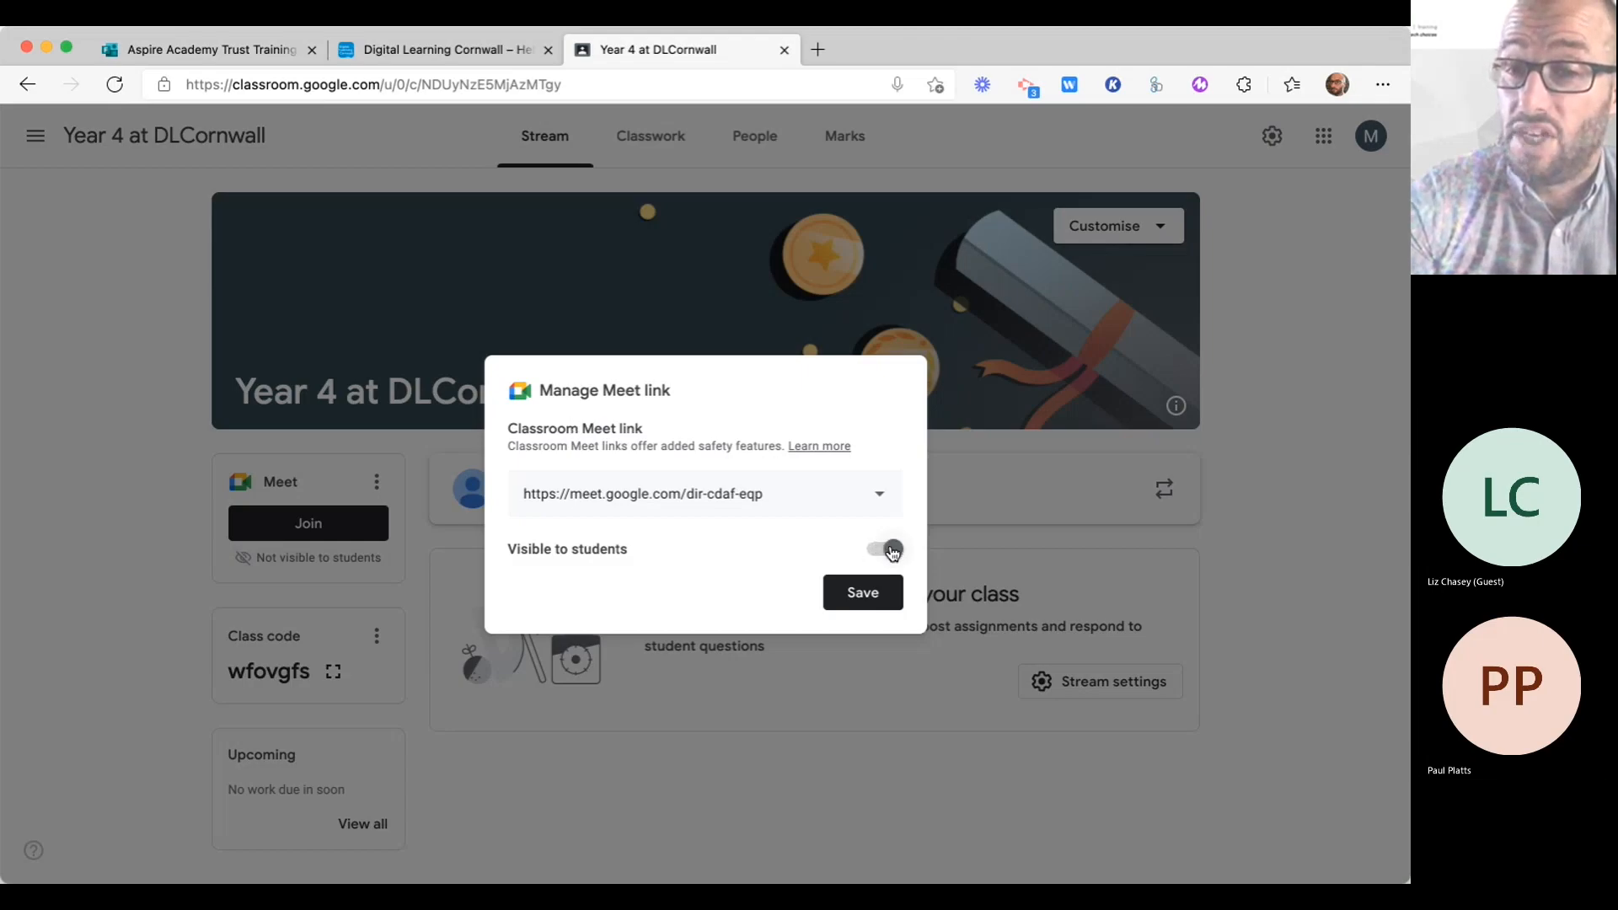
left_click(876, 595)
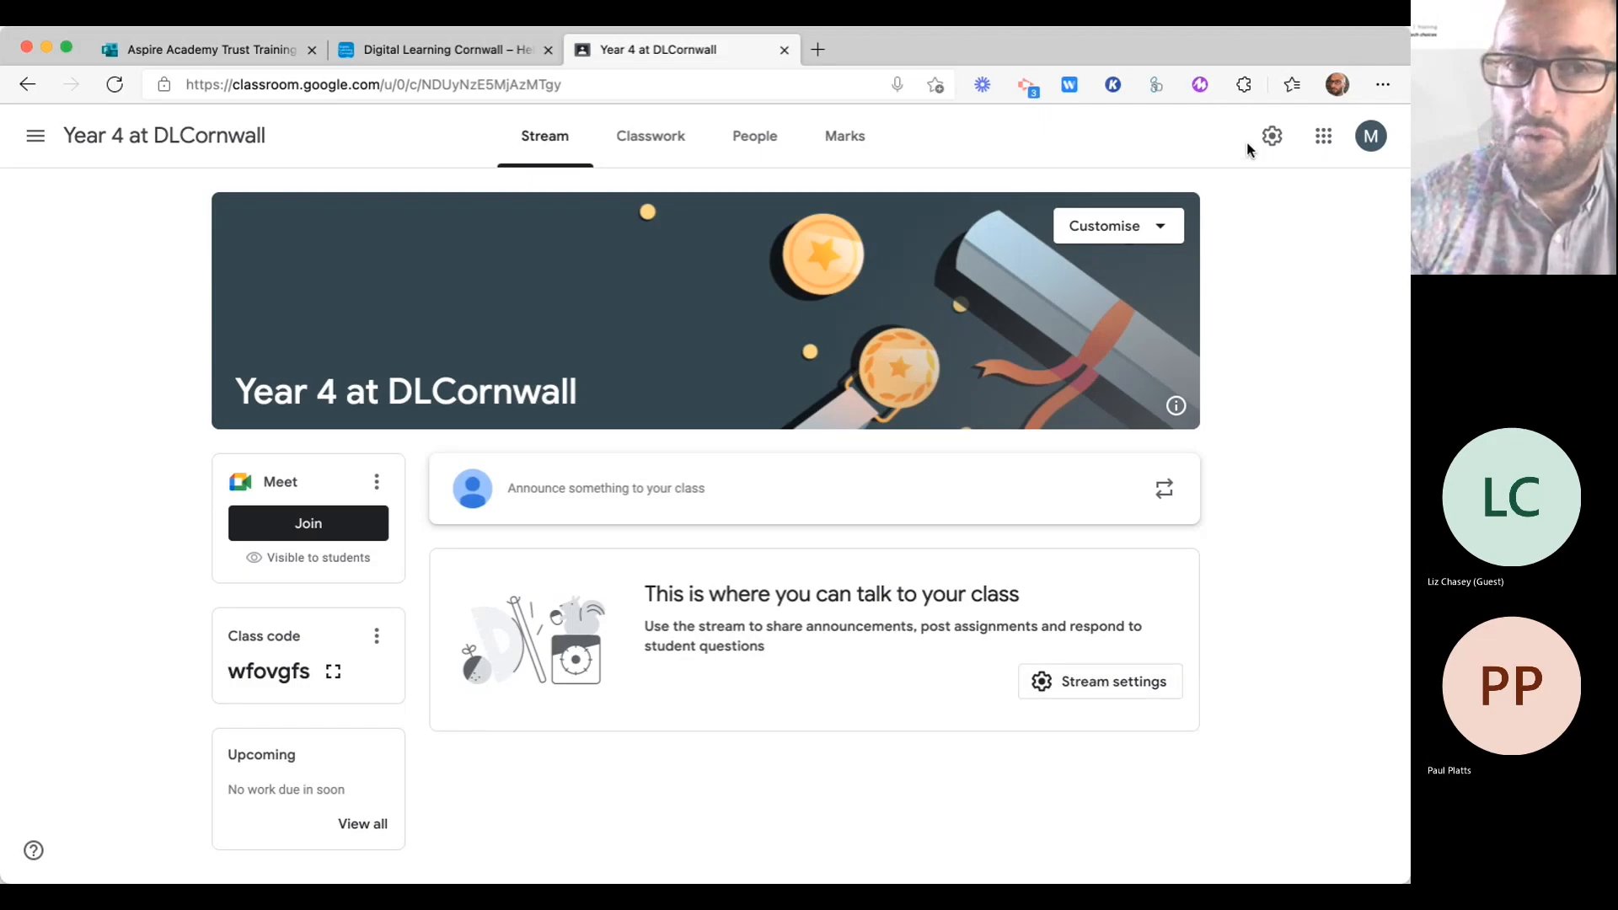
Step: In the class settings, set the Stream permission to "Only teachers can post or comment"
left_click(1273, 138)
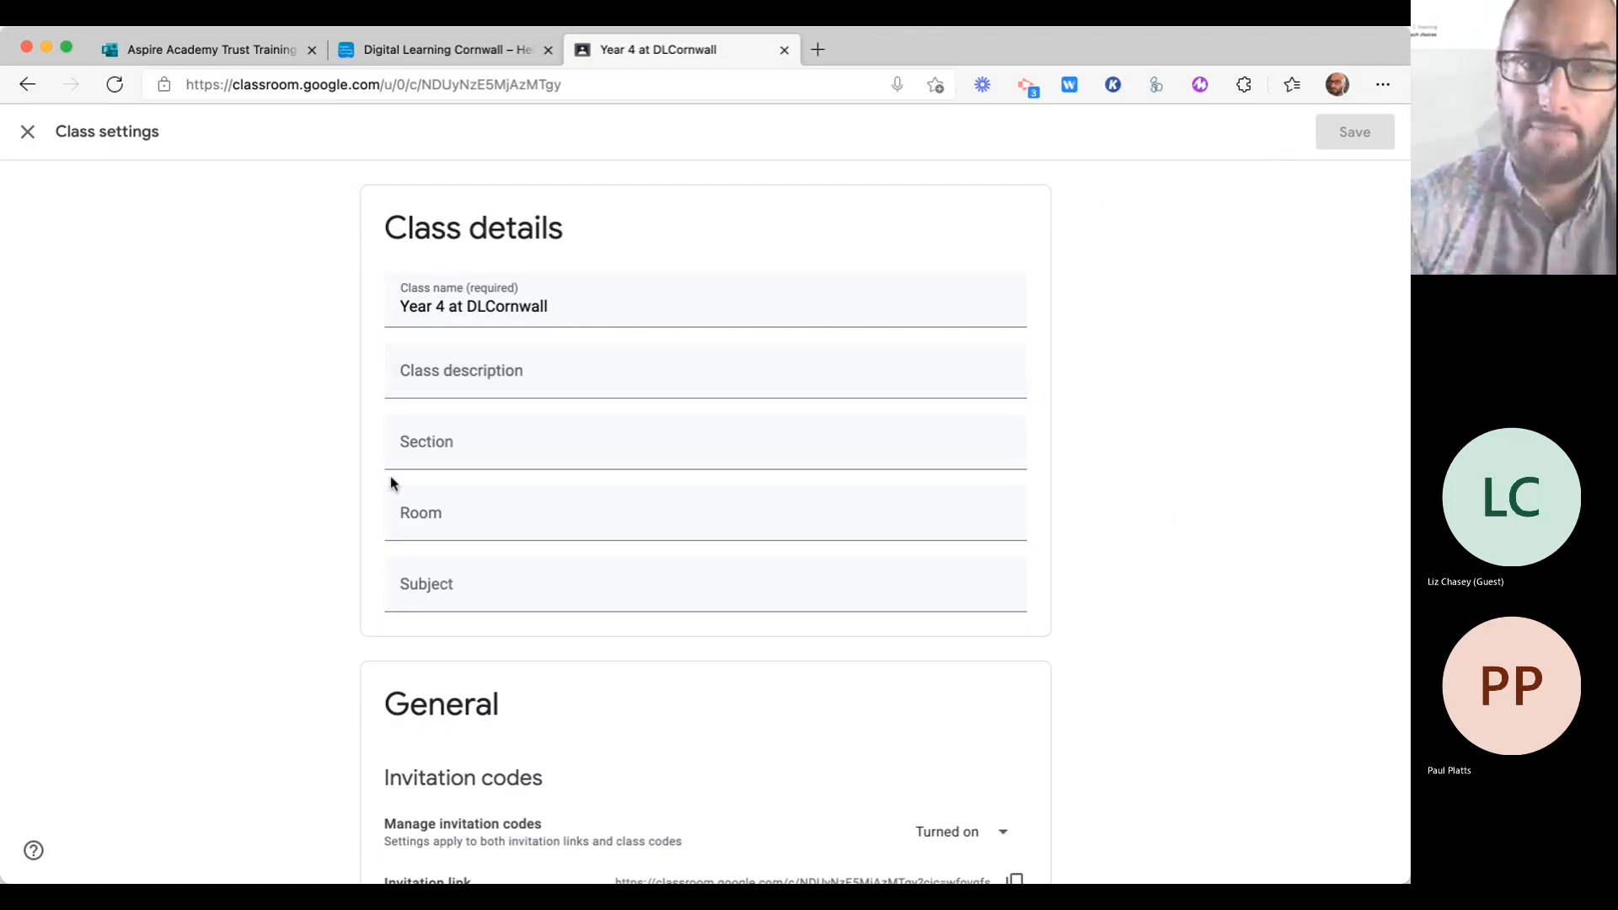
scroll(326, 646, "down", 7)
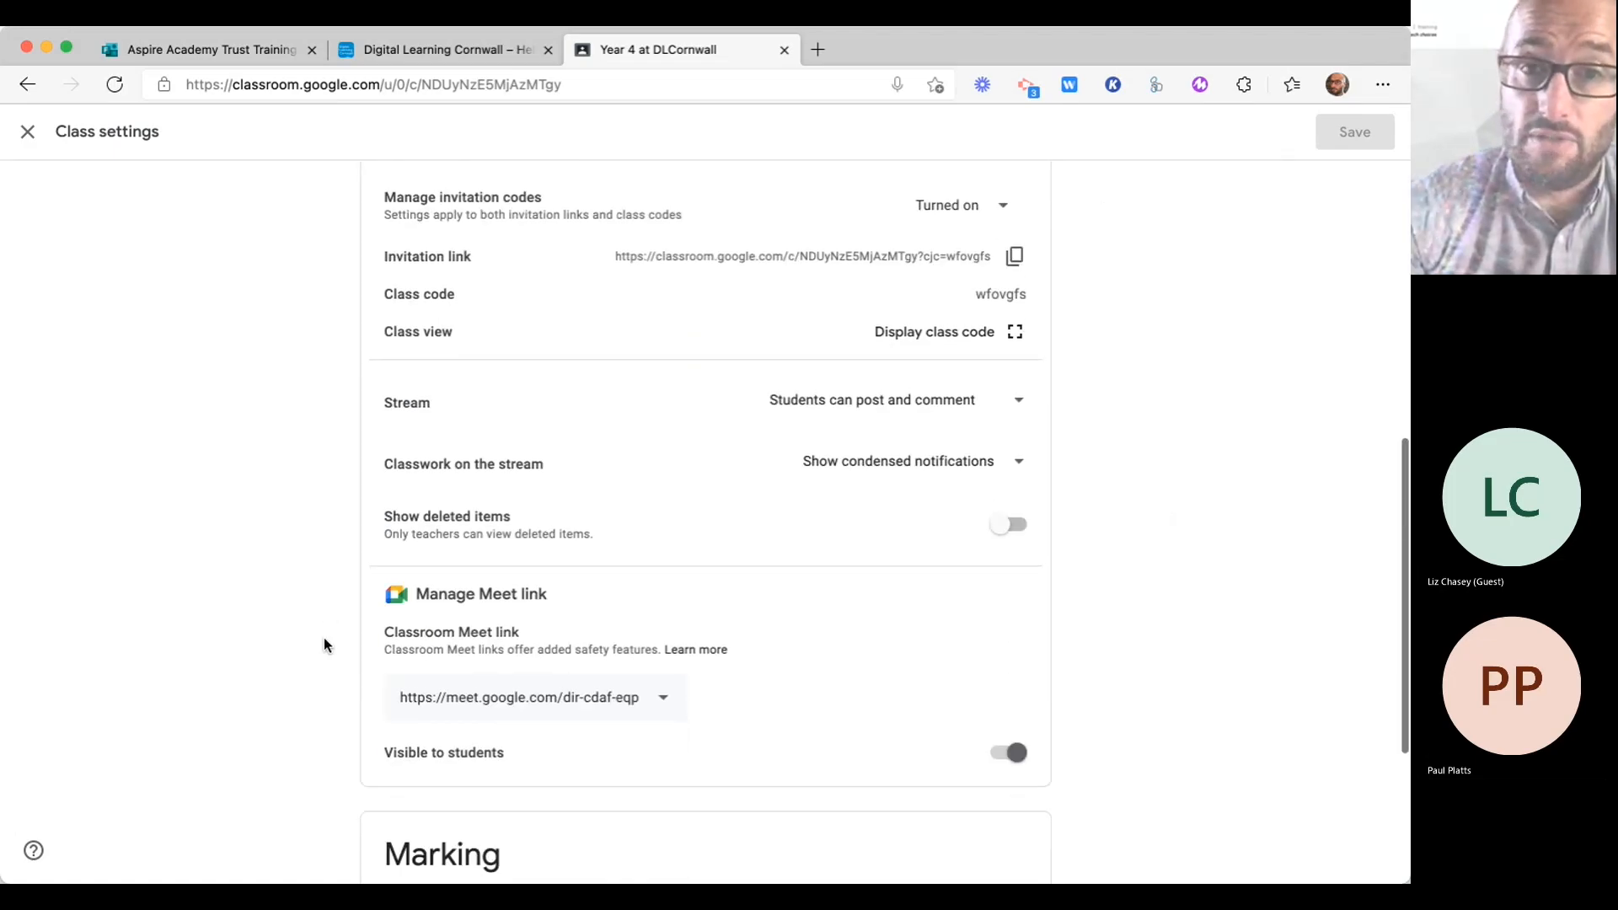
scroll(329, 548, "up", 2)
scroll(311, 560, "down", 3)
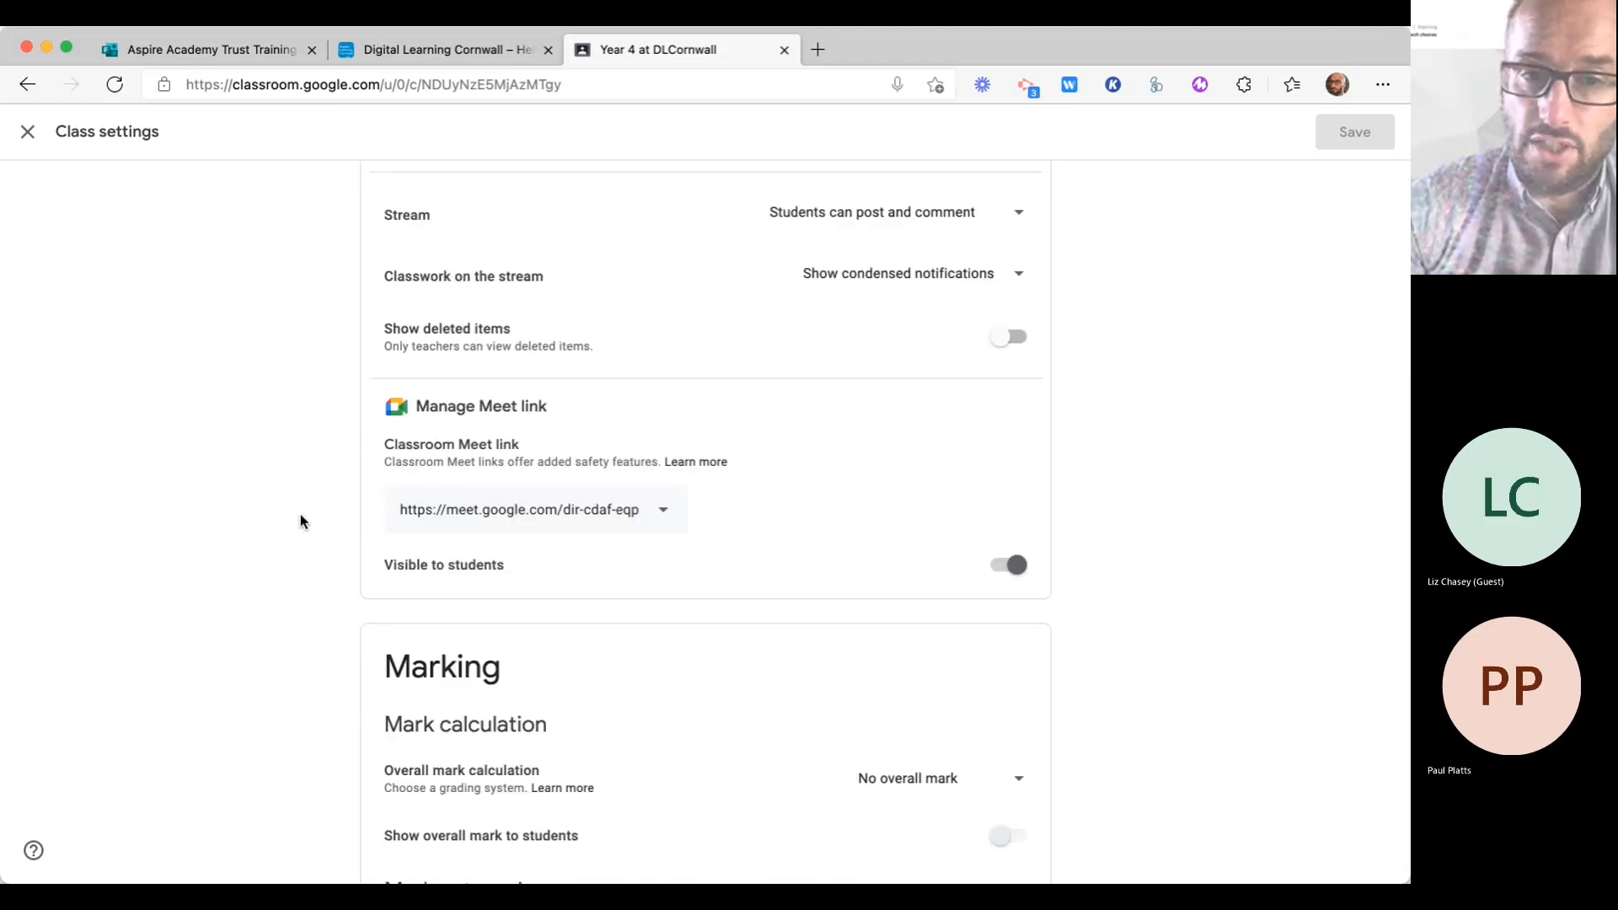
scroll(318, 541, "up", 2)
scroll(319, 542, "up", 1)
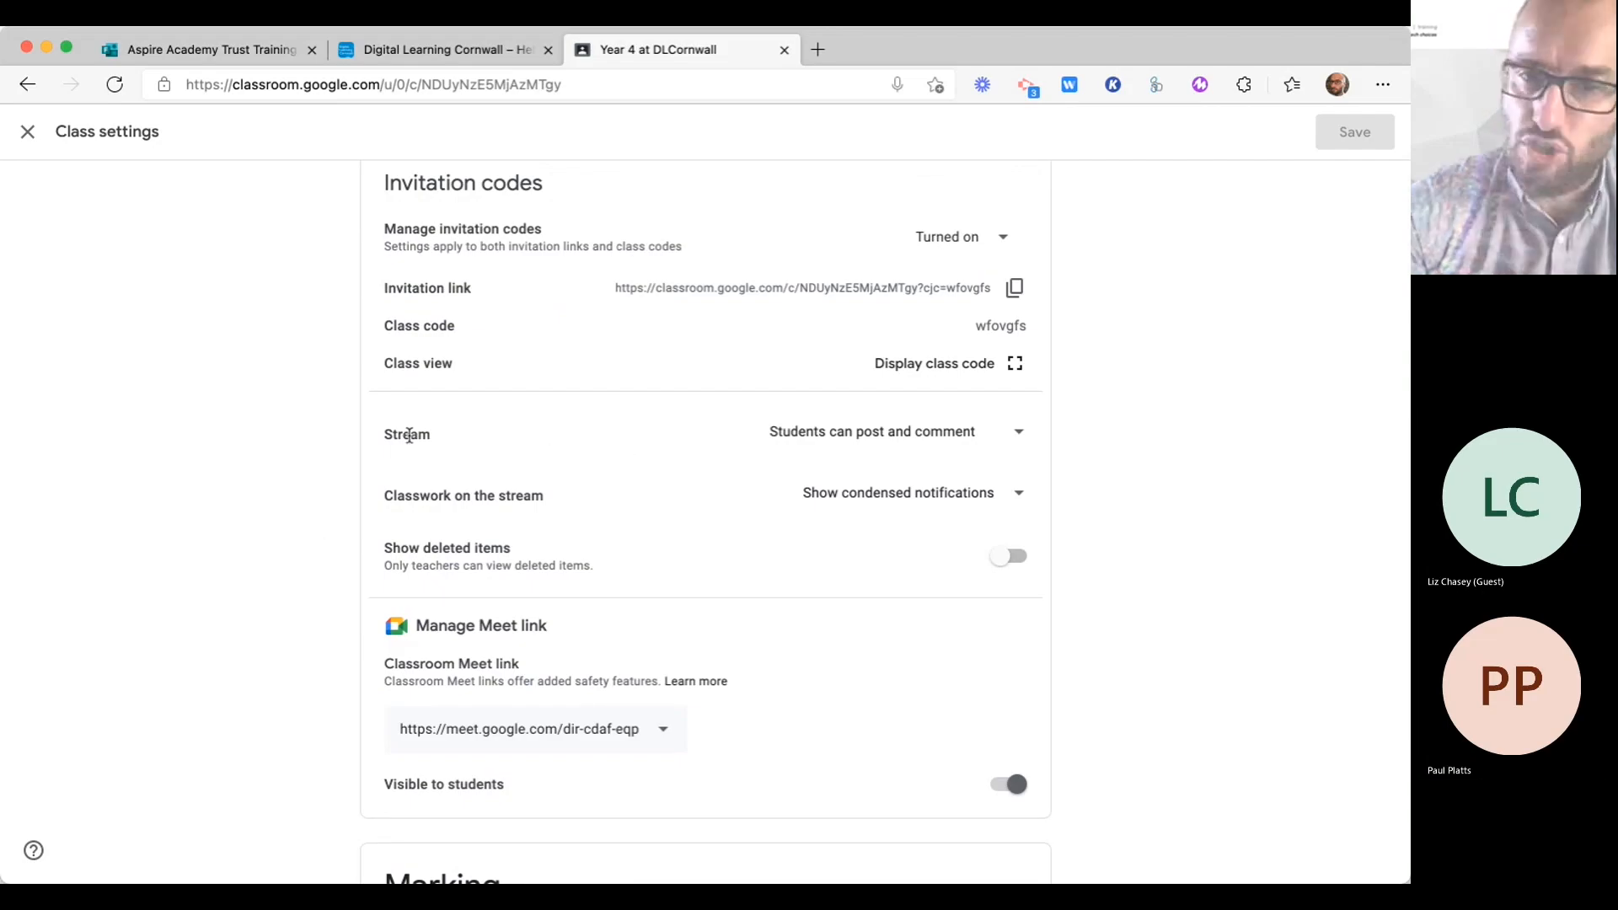
left_click(1010, 436)
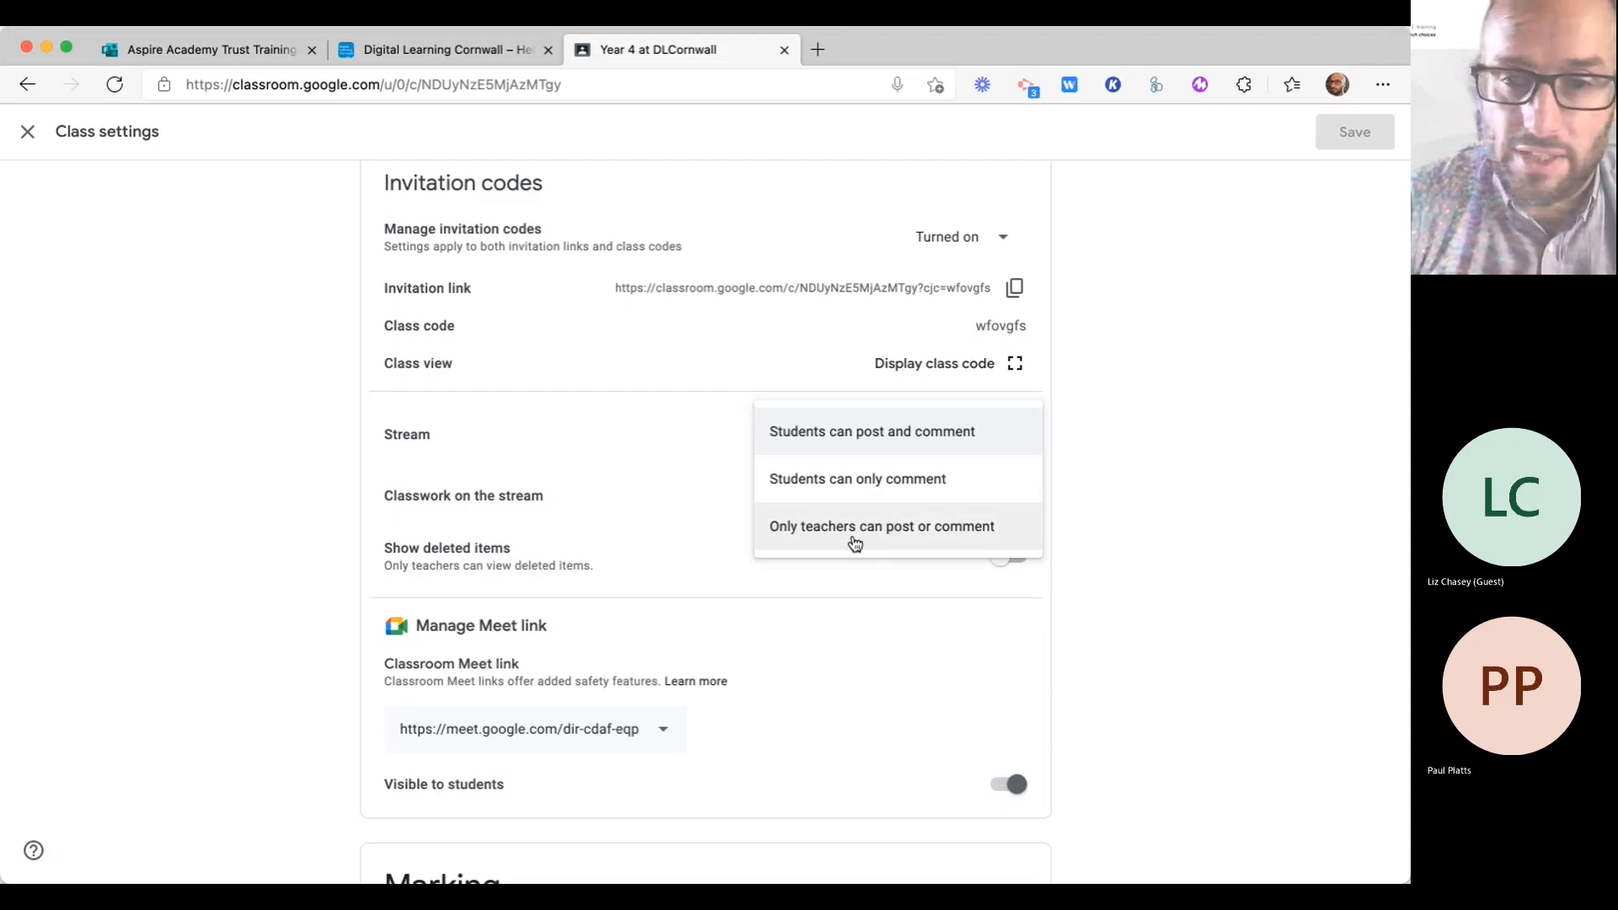
left_click(824, 542)
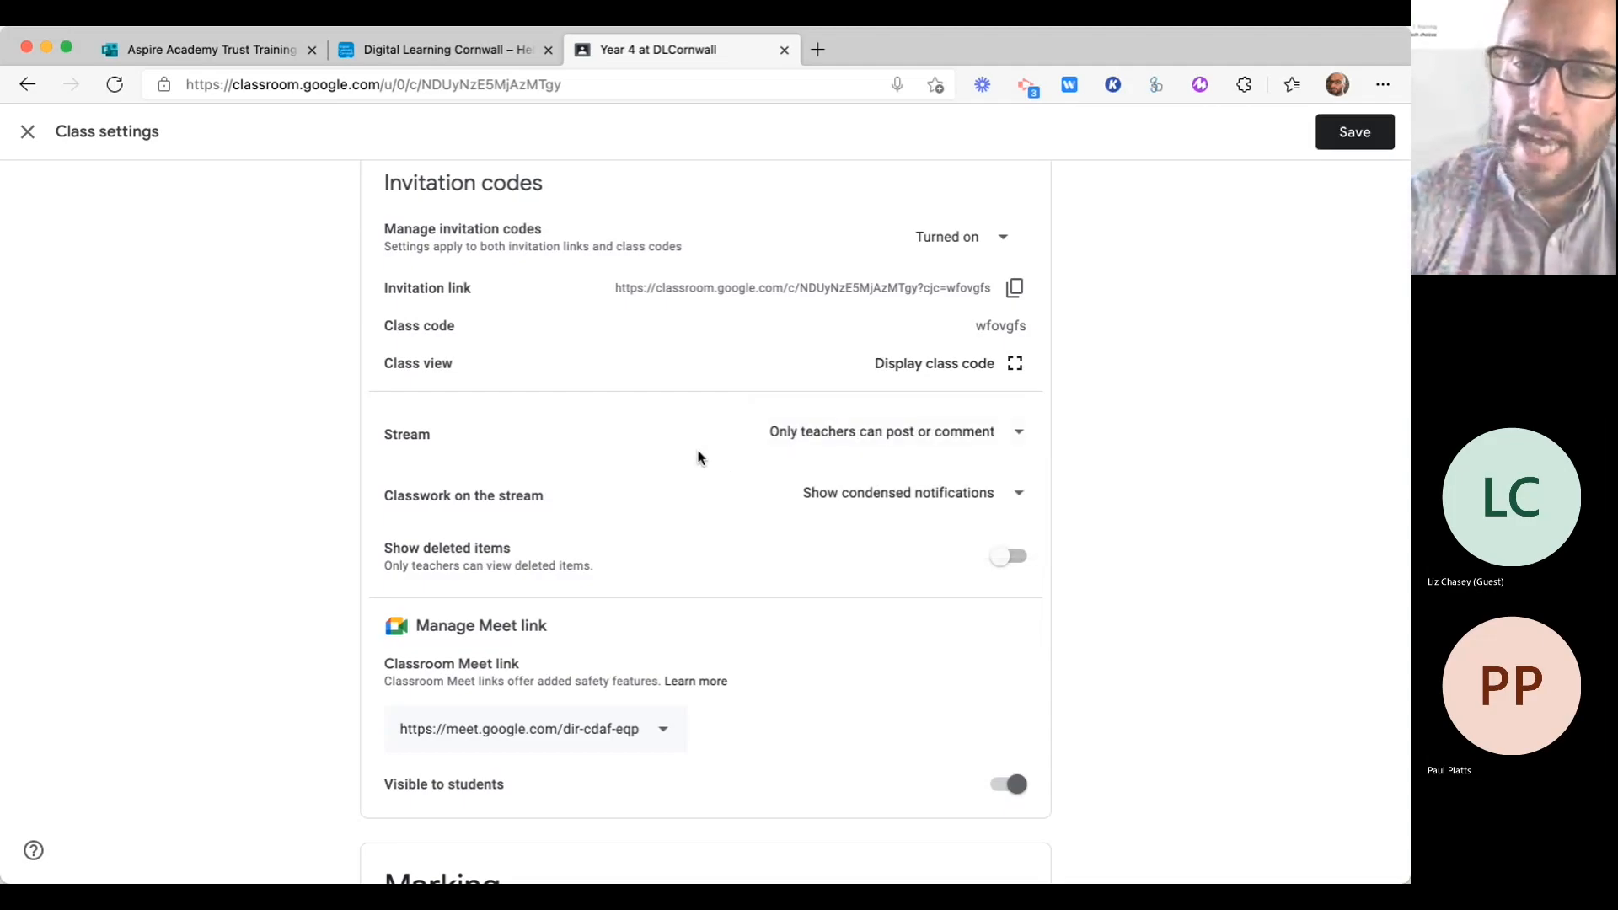
Step: Set Classwork on the stream to "Hide notifications" and save the class settings
left_click(969, 492)
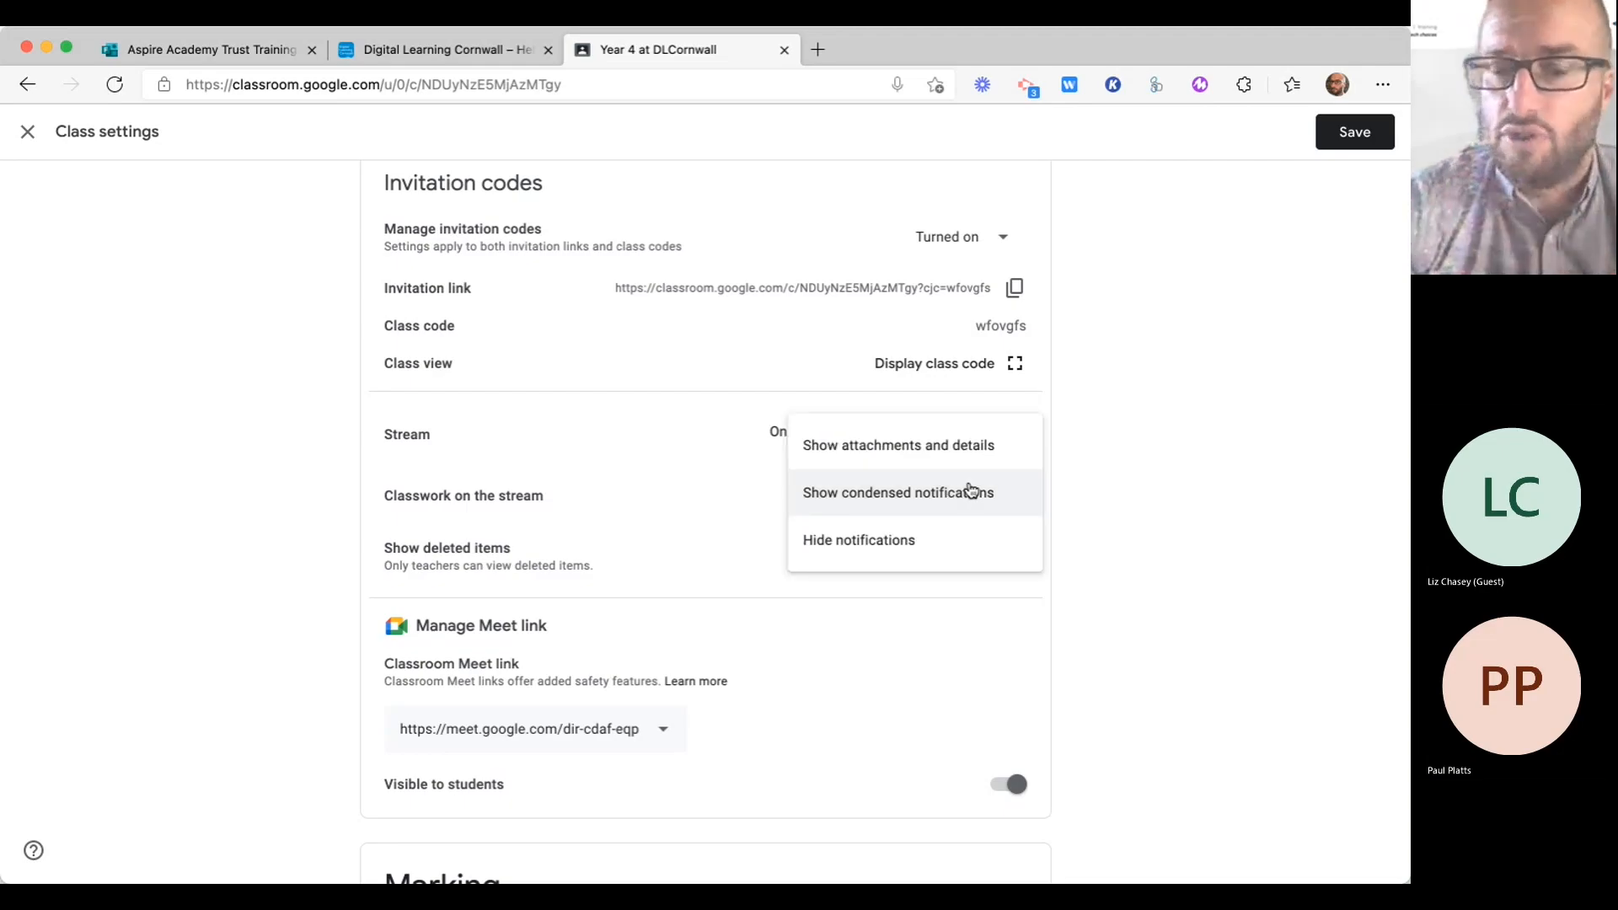
left_click(922, 550)
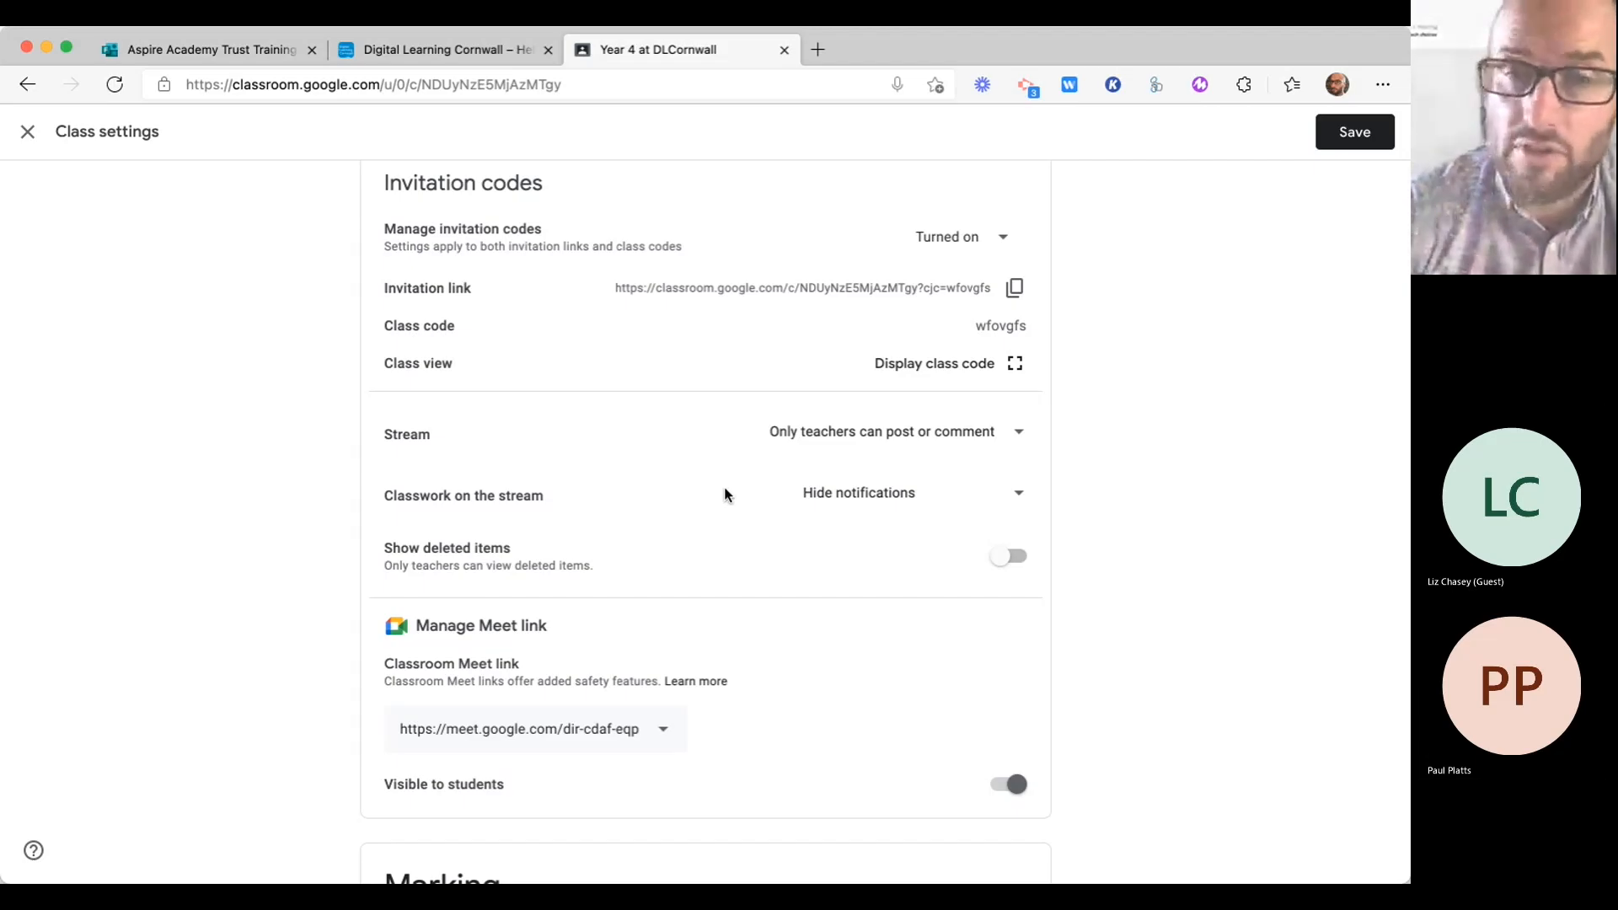
scroll(725, 495, "down", 4)
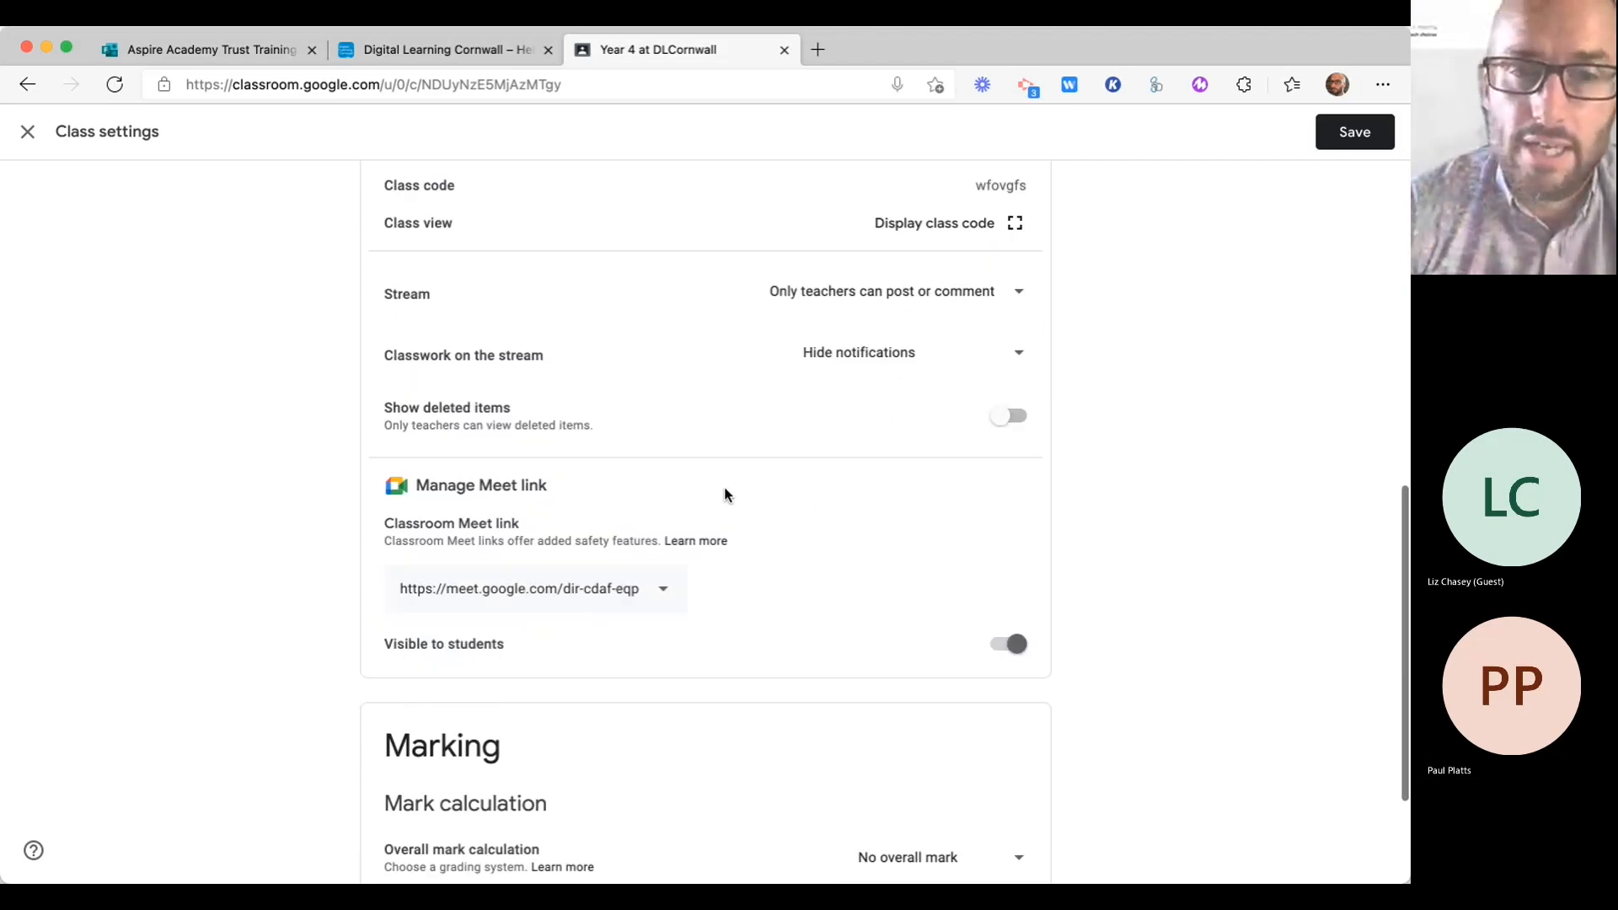
scroll(724, 495, "up", 5)
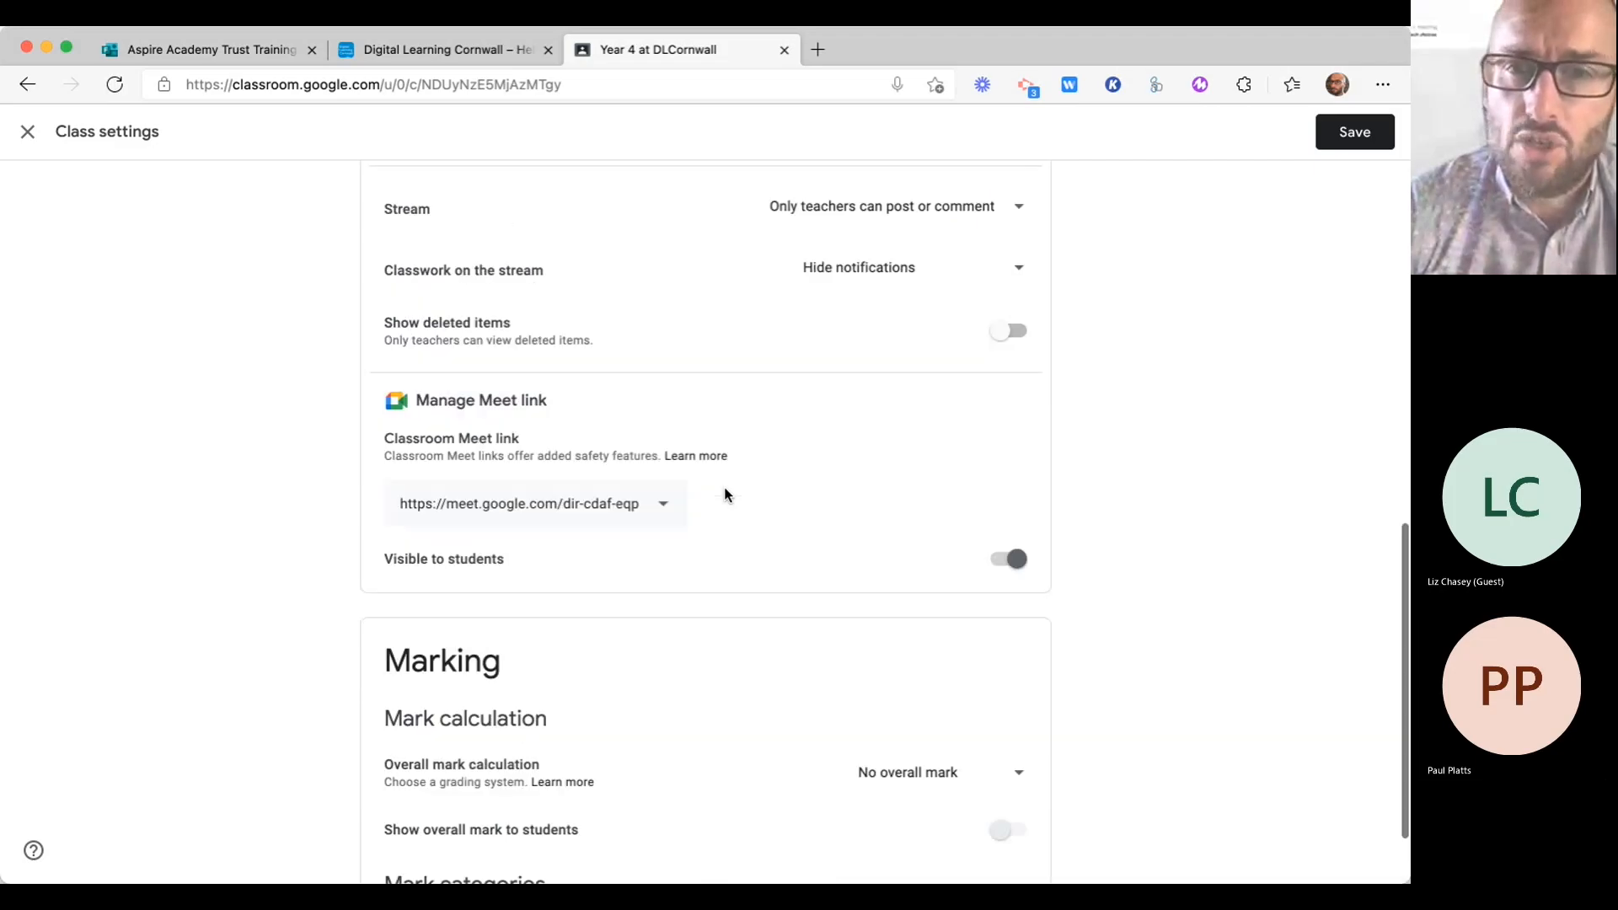
scroll(725, 495, "down", 3)
scroll(725, 495, "down", 2)
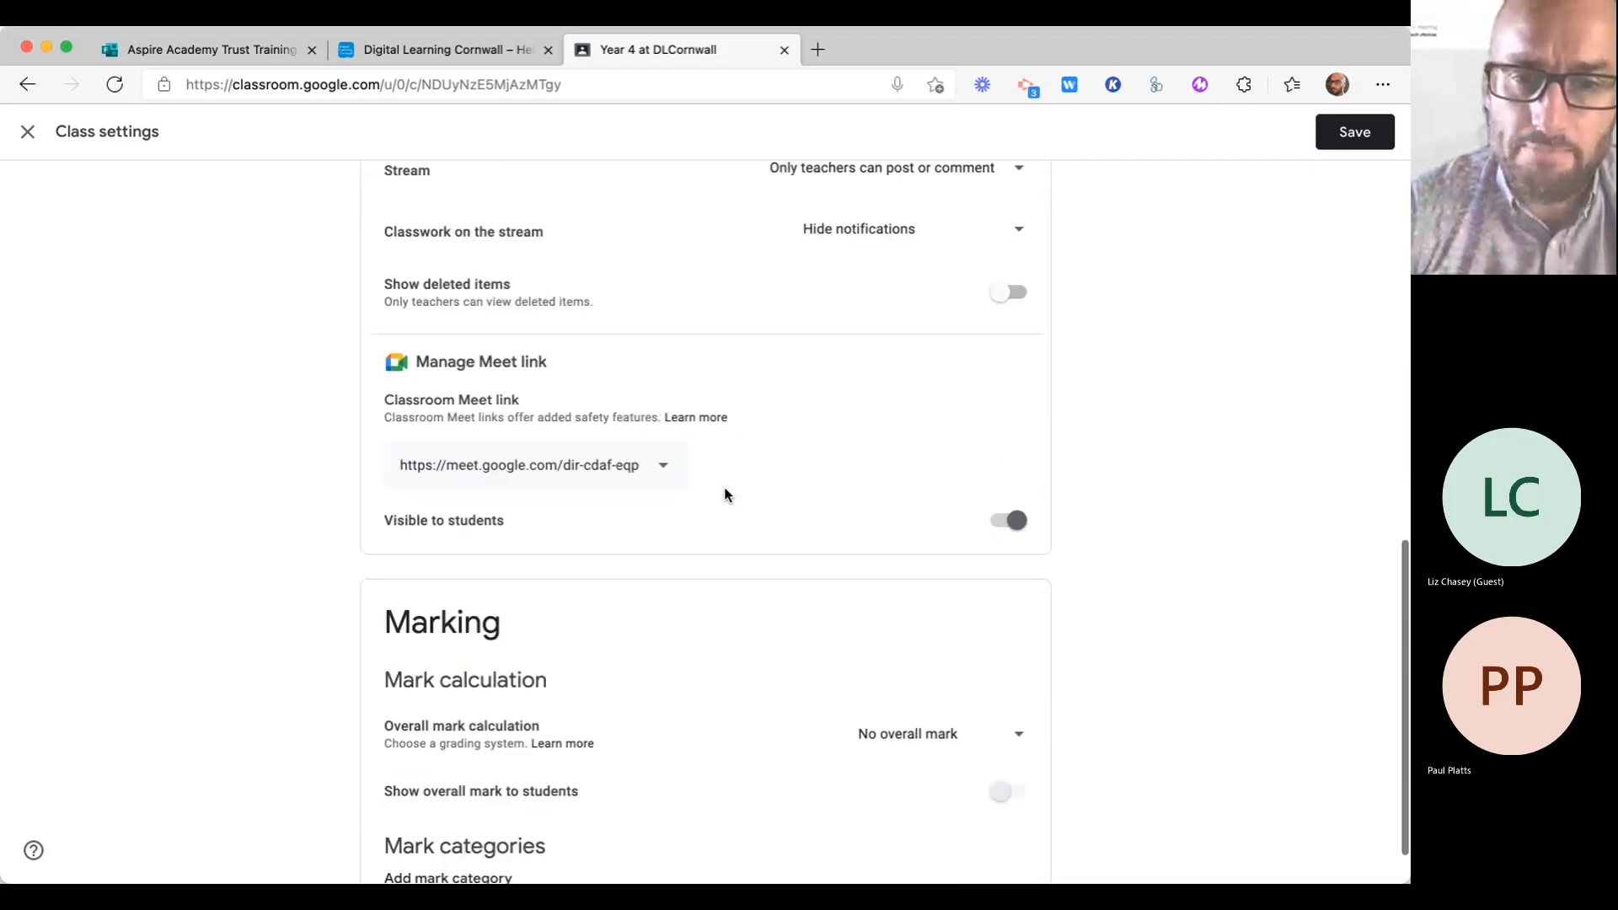
scroll(724, 495, "up", 10)
left_click(1321, 134)
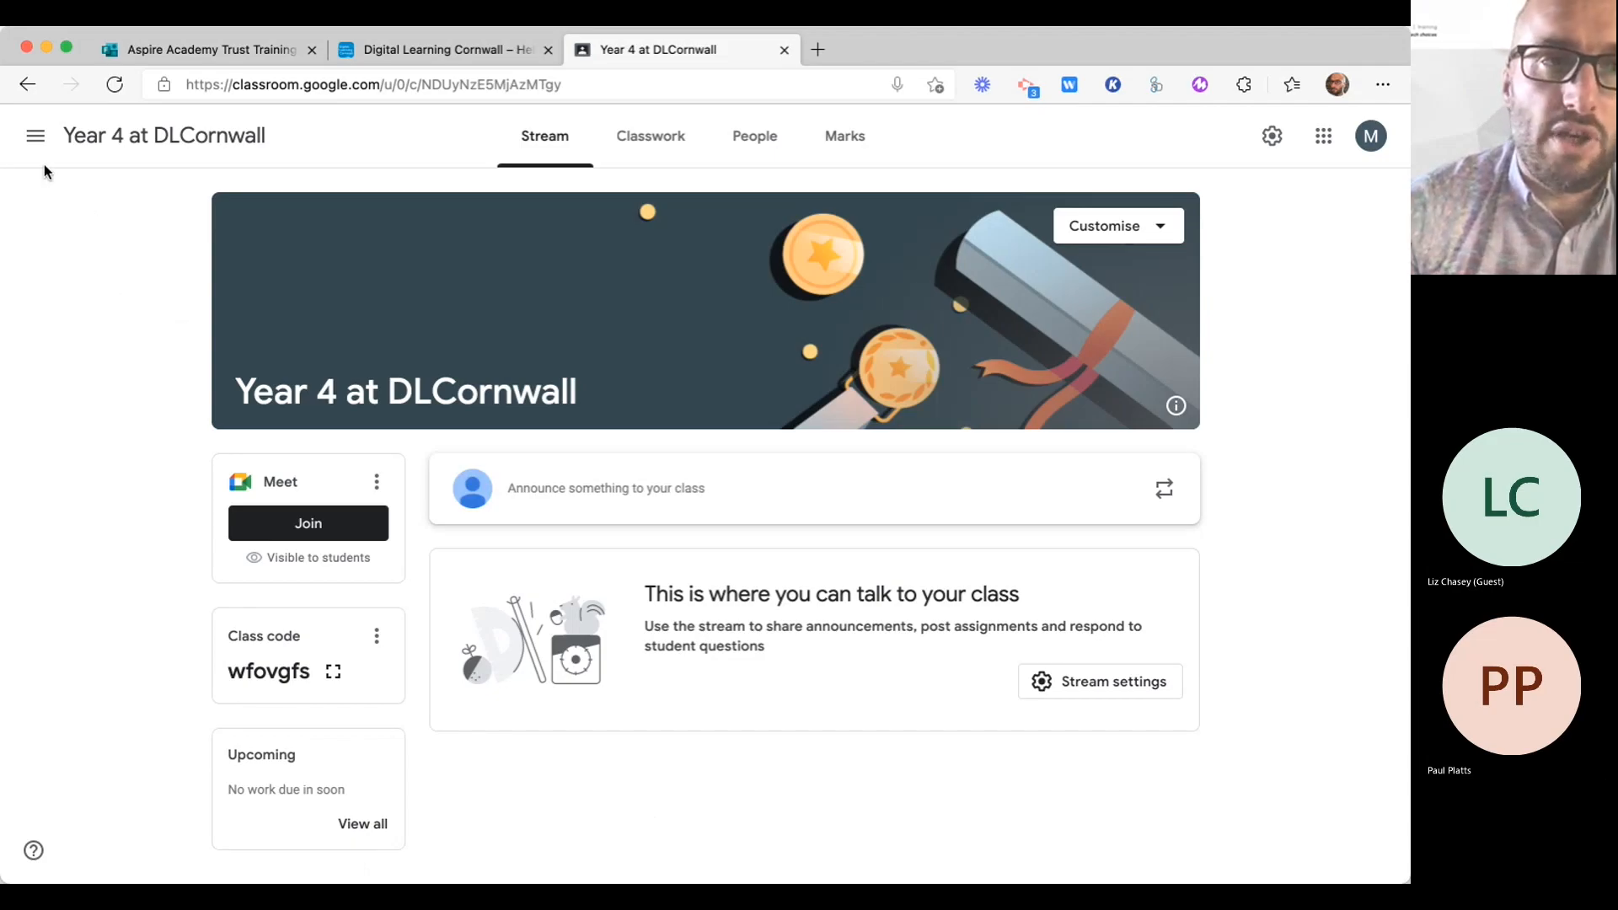
Step: Open the general Classroom settings page from the Year 4 at DLCornwall class
left_click(35, 140)
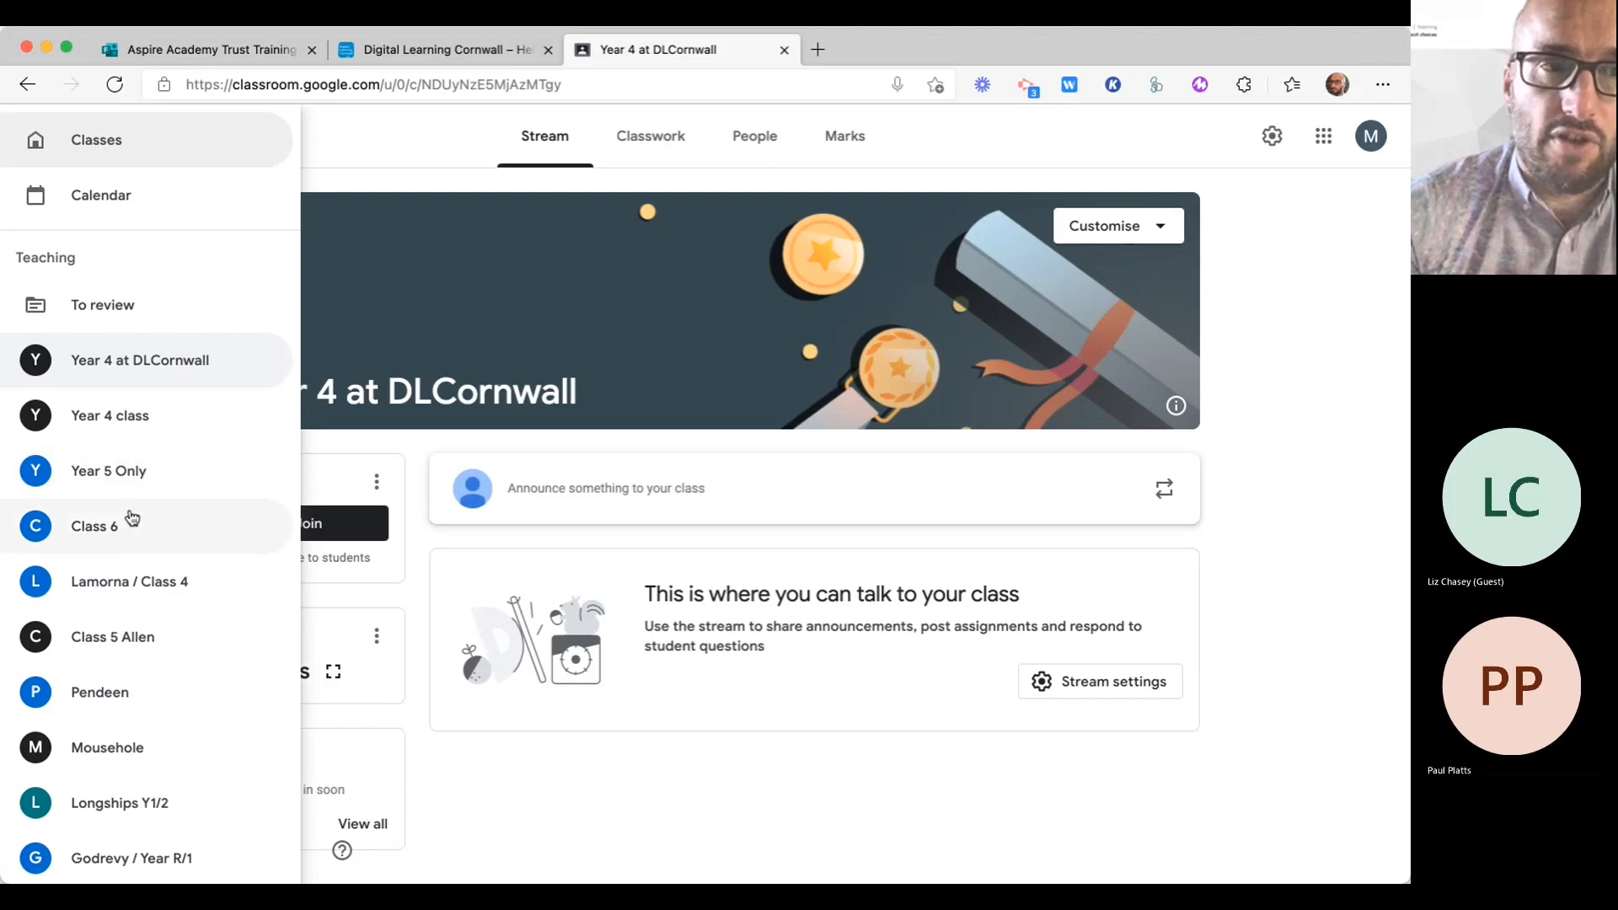
scroll(130, 518, "down", 4)
scroll(131, 517, "down", 5)
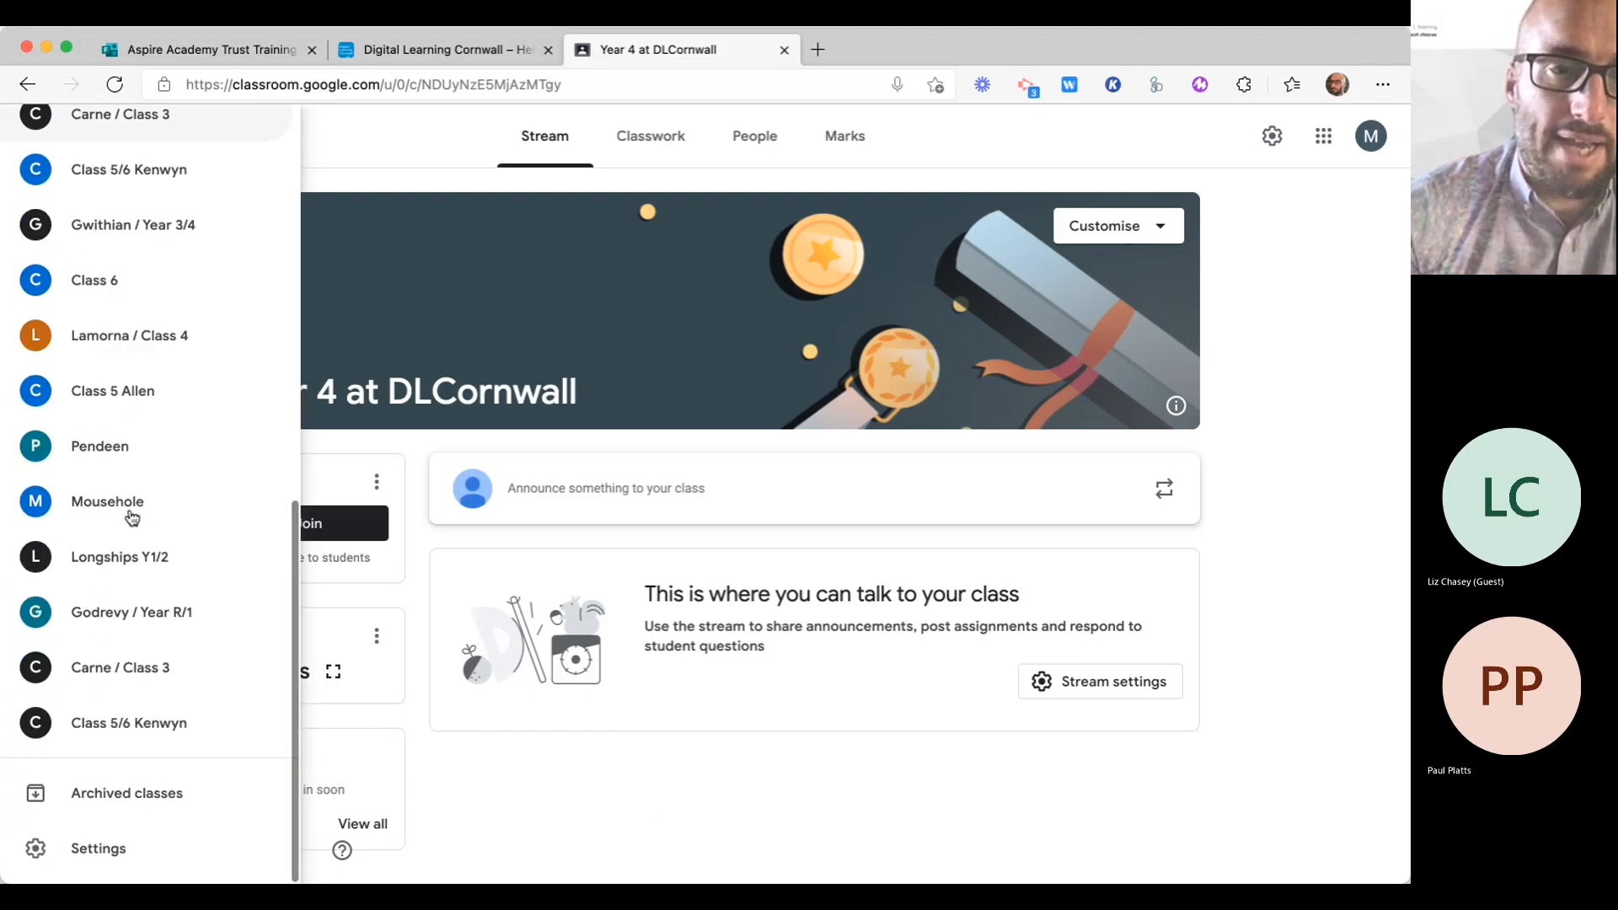
left_click(116, 848)
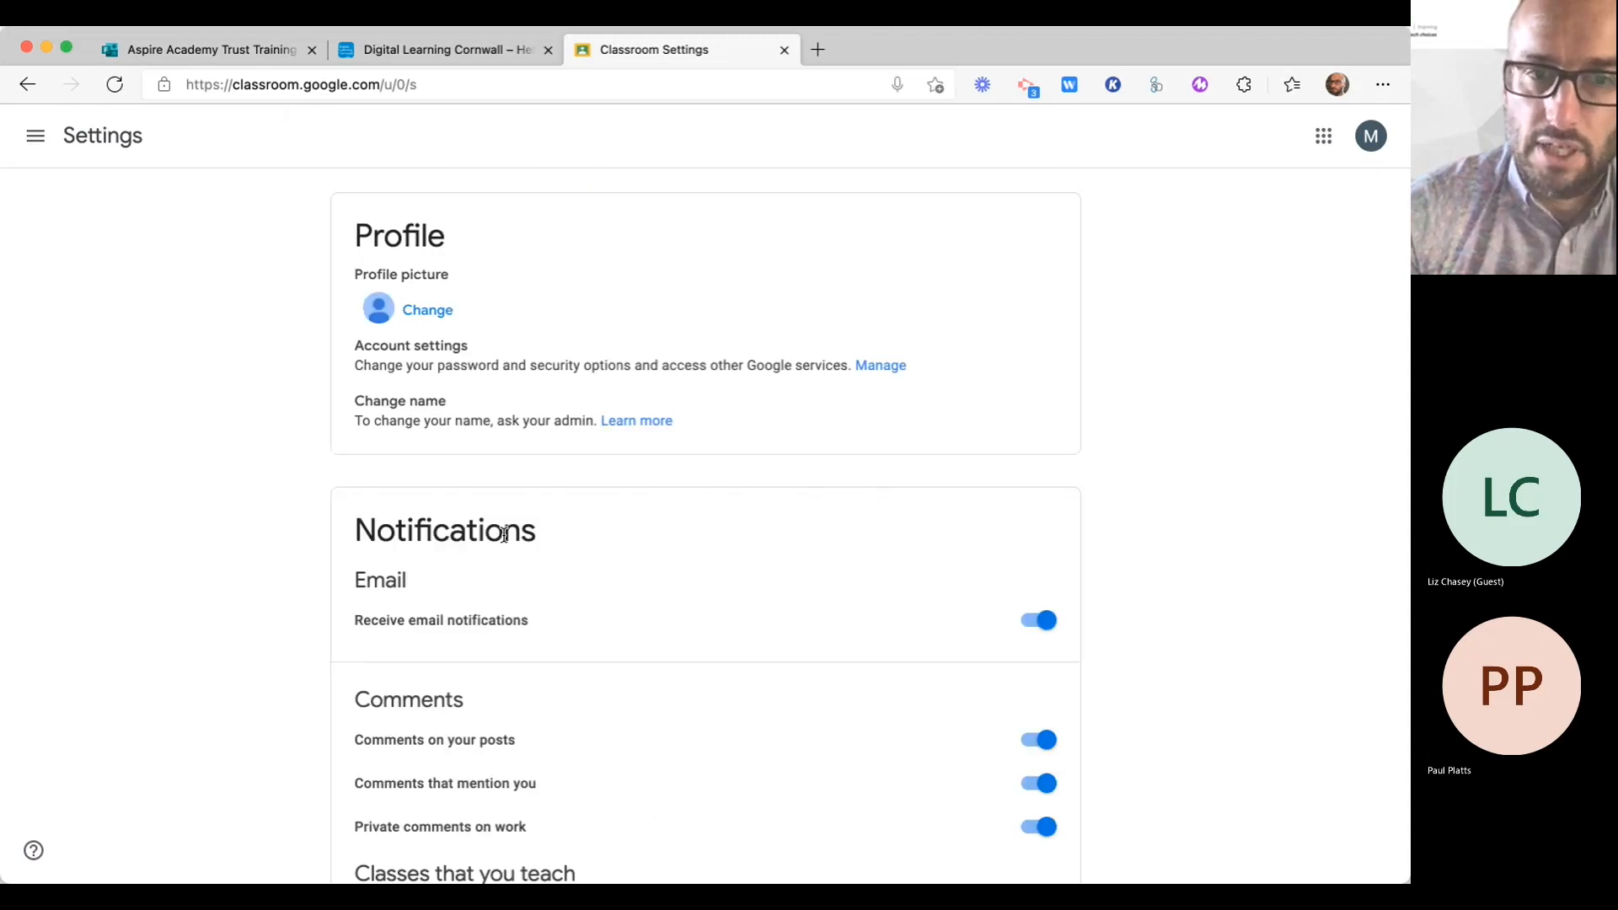
Step: Examine the profile and notification options, including email, comments and the classes you teach
scroll(303, 607, "down", 5)
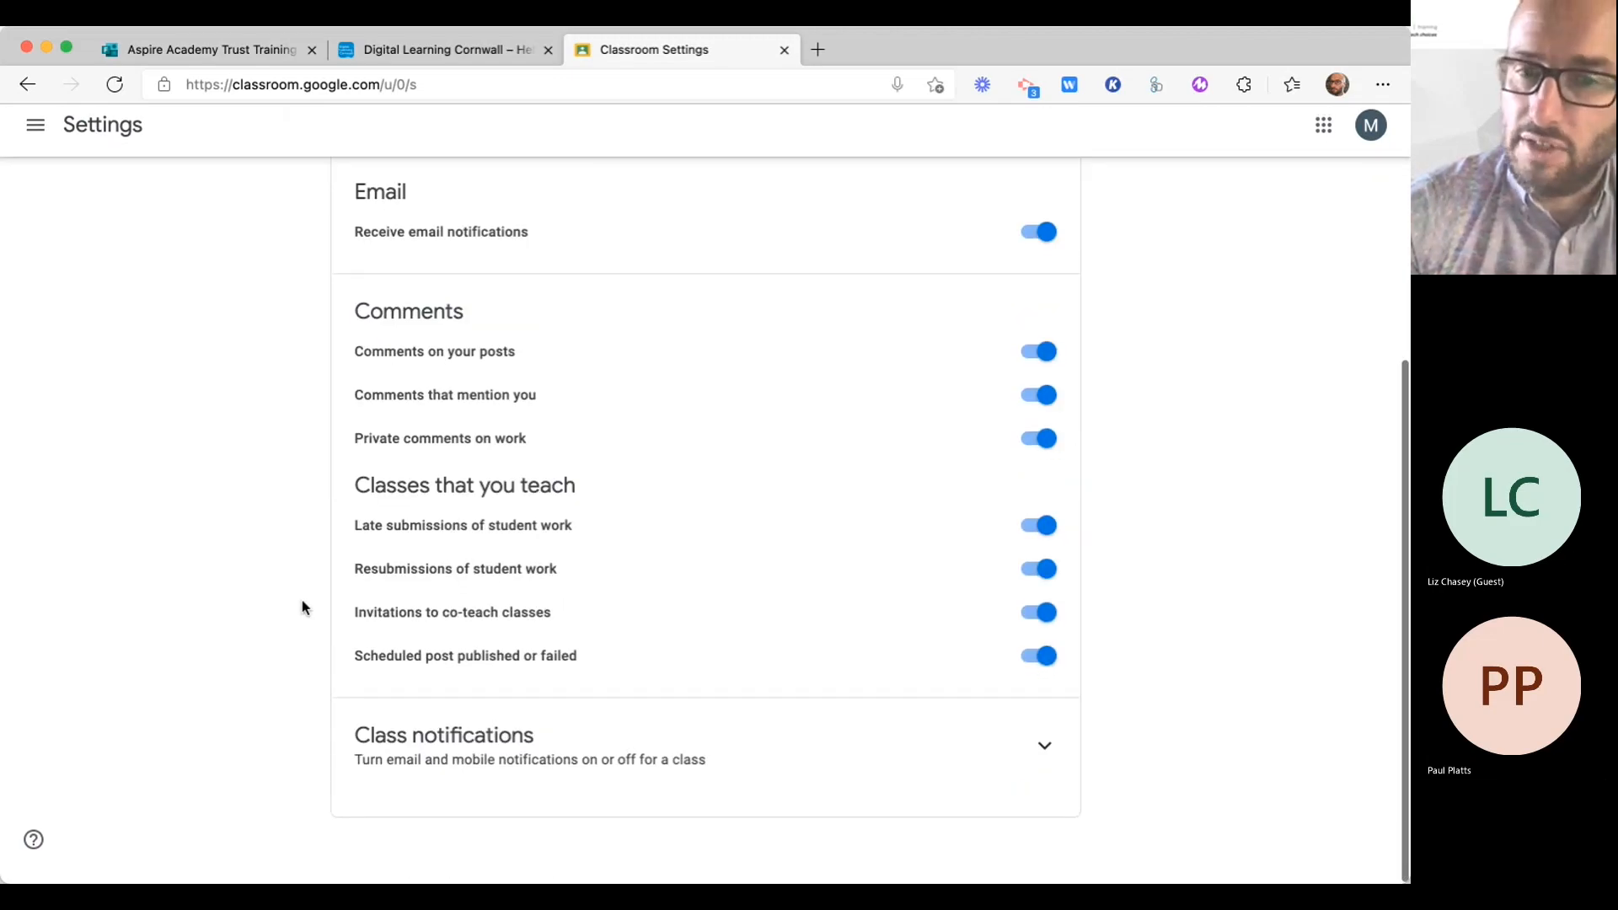
scroll(303, 607, "up", 5)
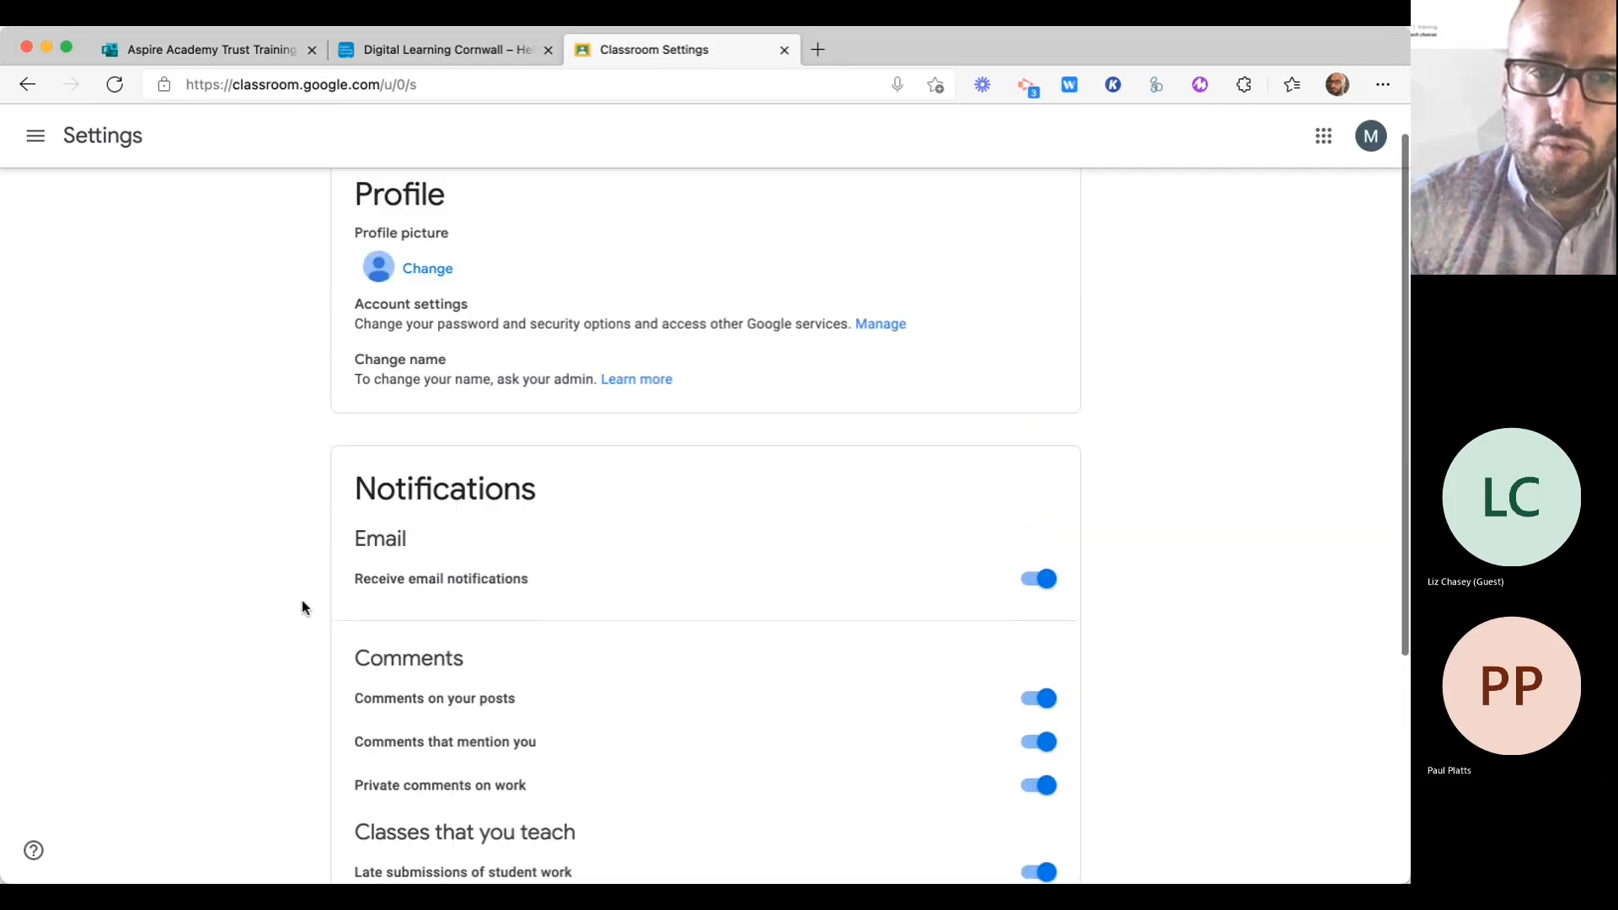
scroll(304, 607, "down", 5)
scroll(296, 546, "up", 1)
scroll(295, 541, "down", 1)
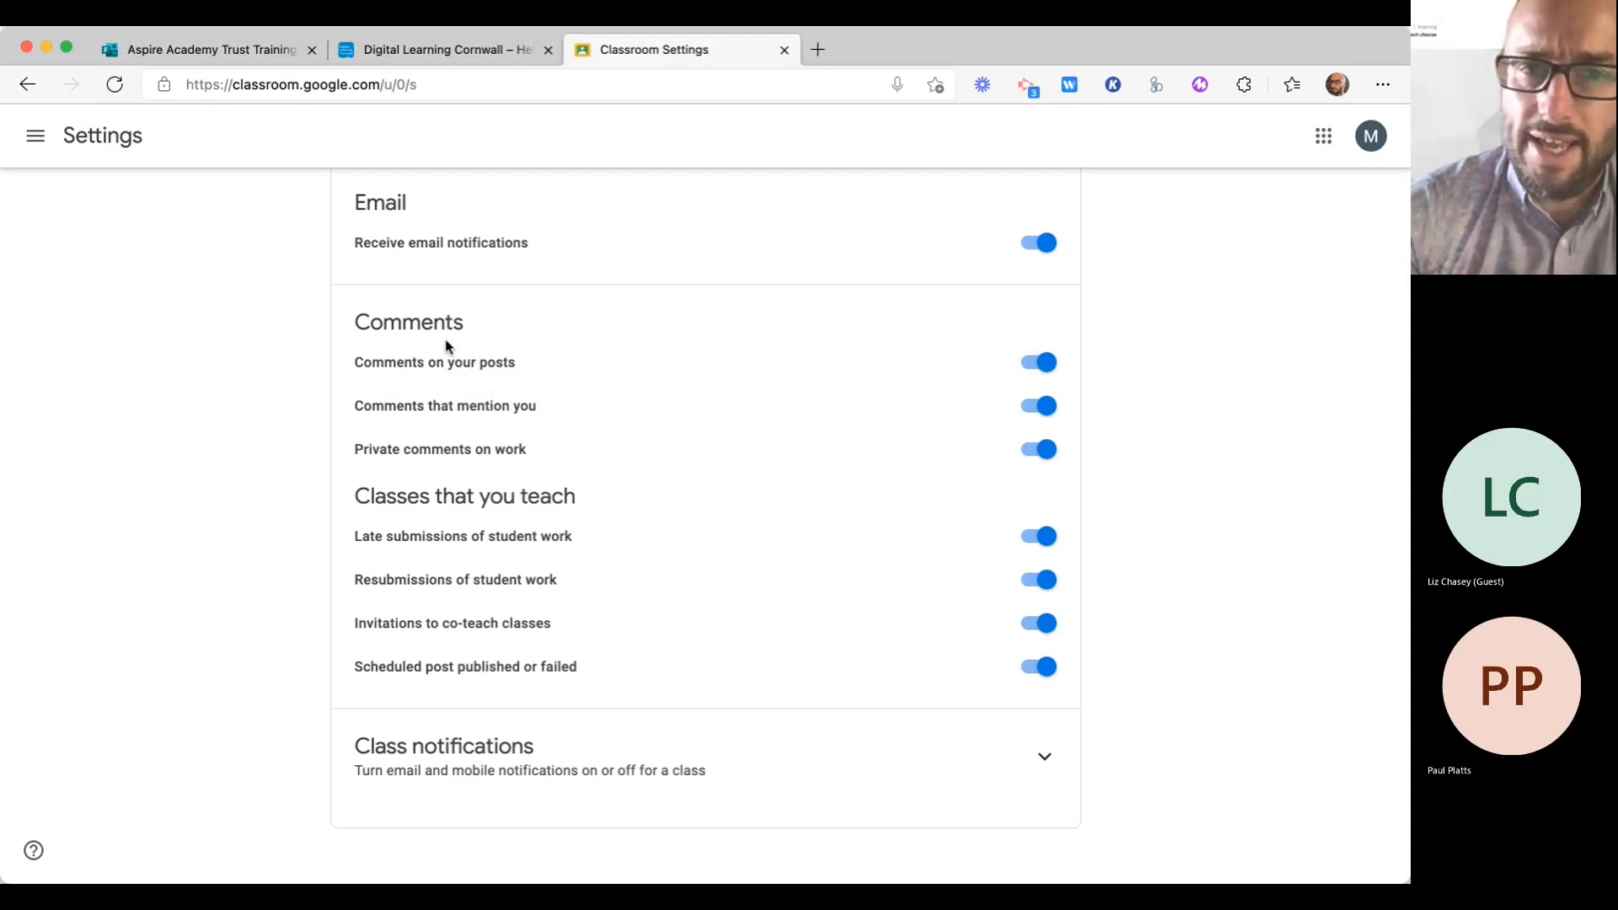
scroll(325, 405, "up", 2)
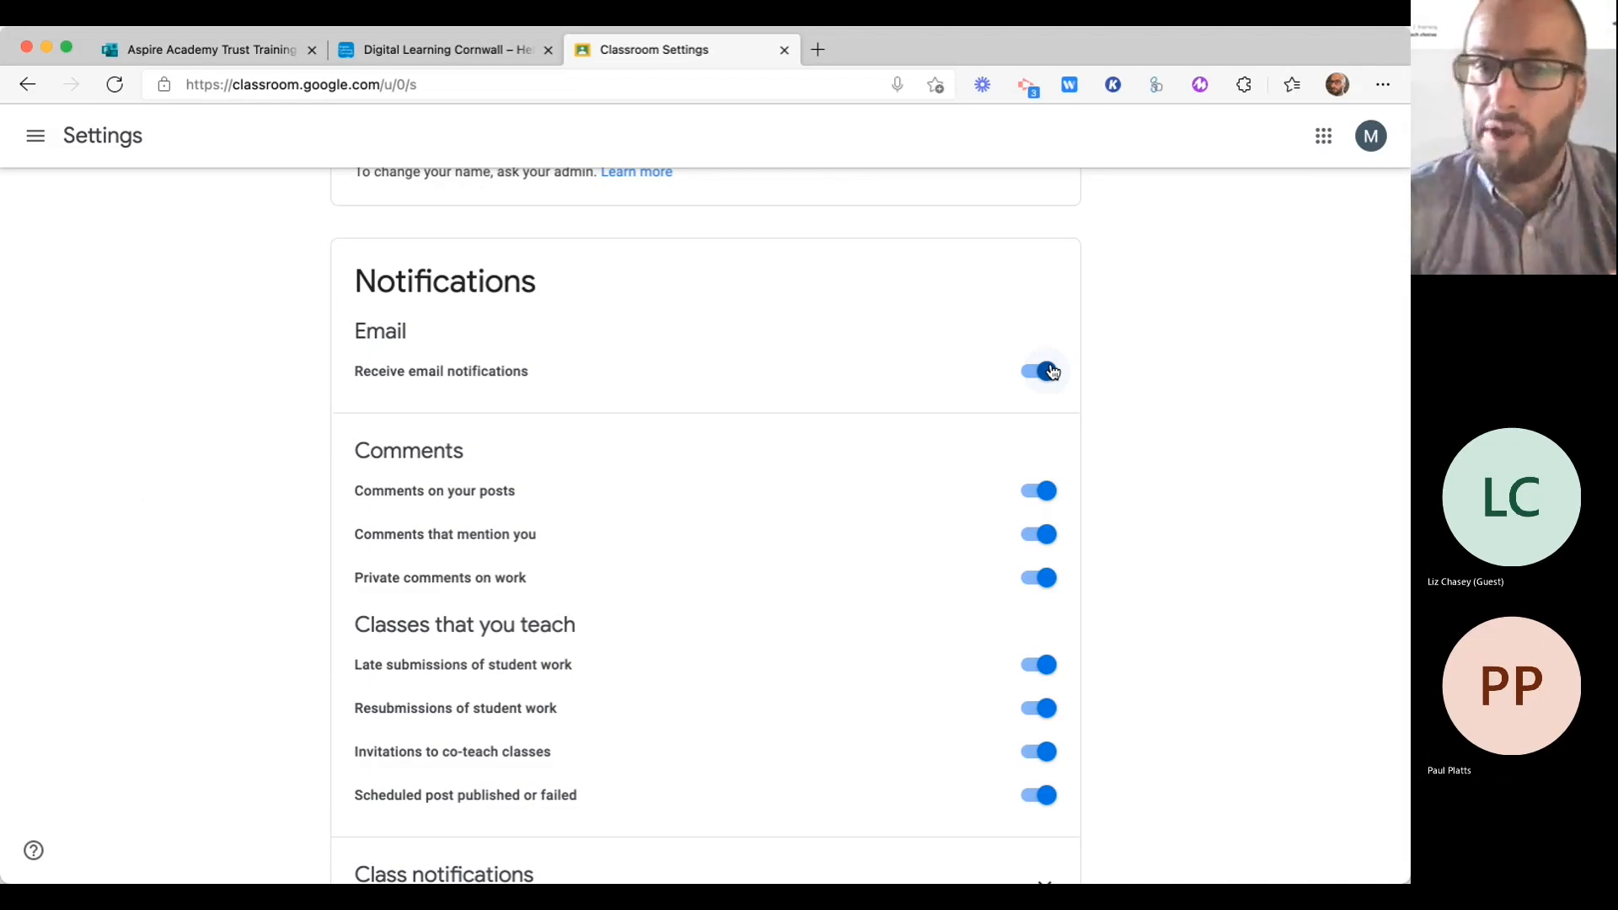
scroll(918, 440, "down", 1)
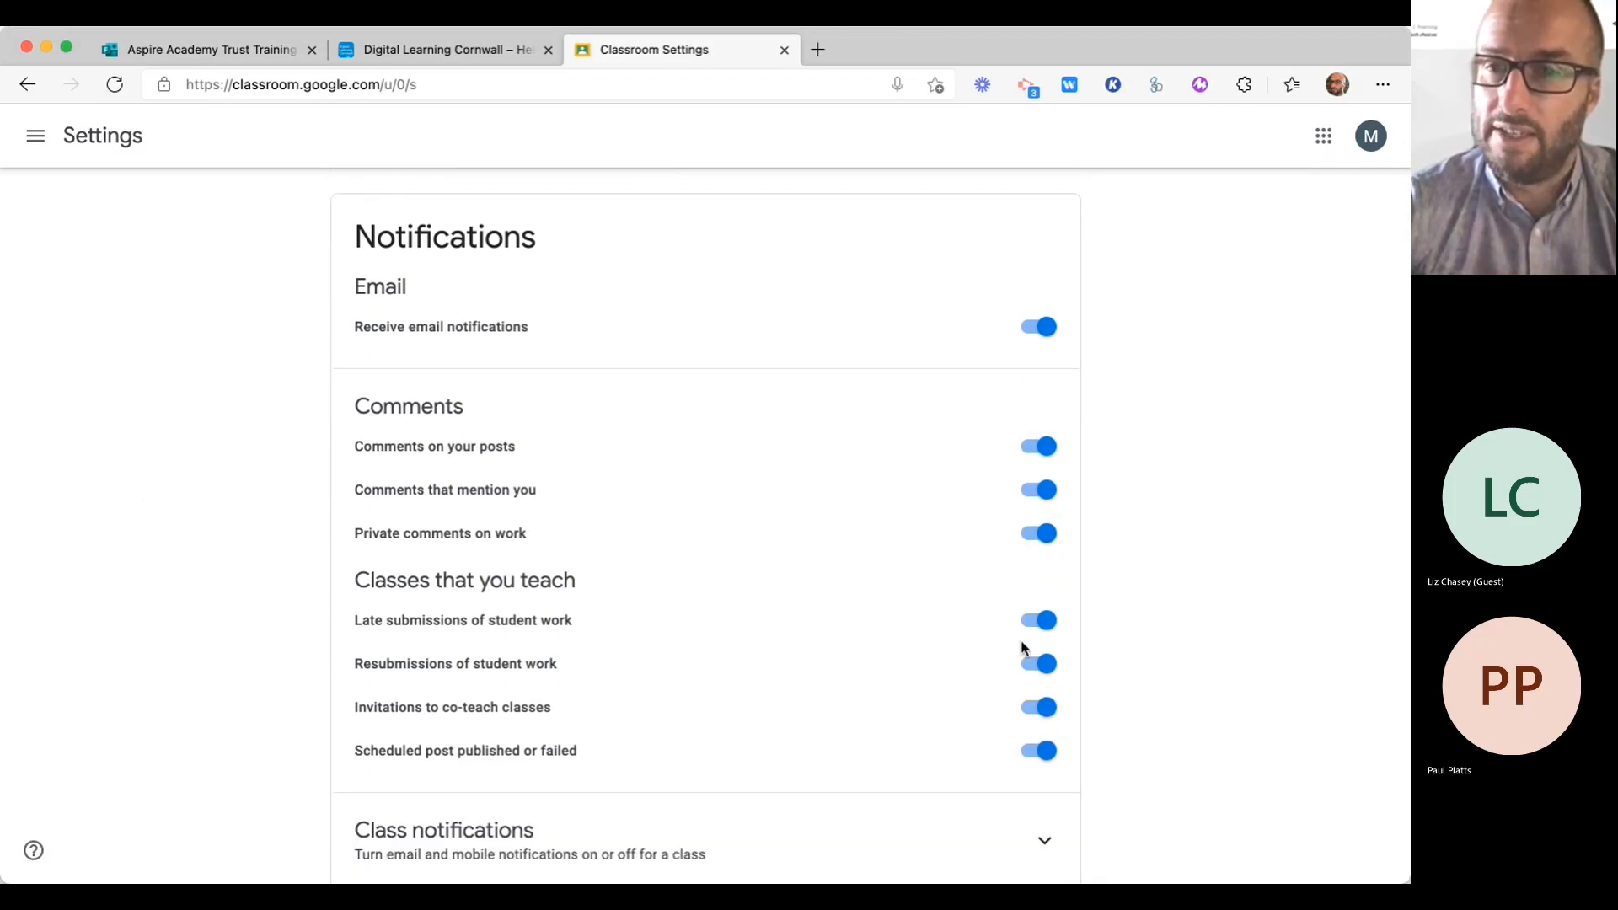
scroll(931, 611, "down", 1)
scroll(930, 618, "down", 1)
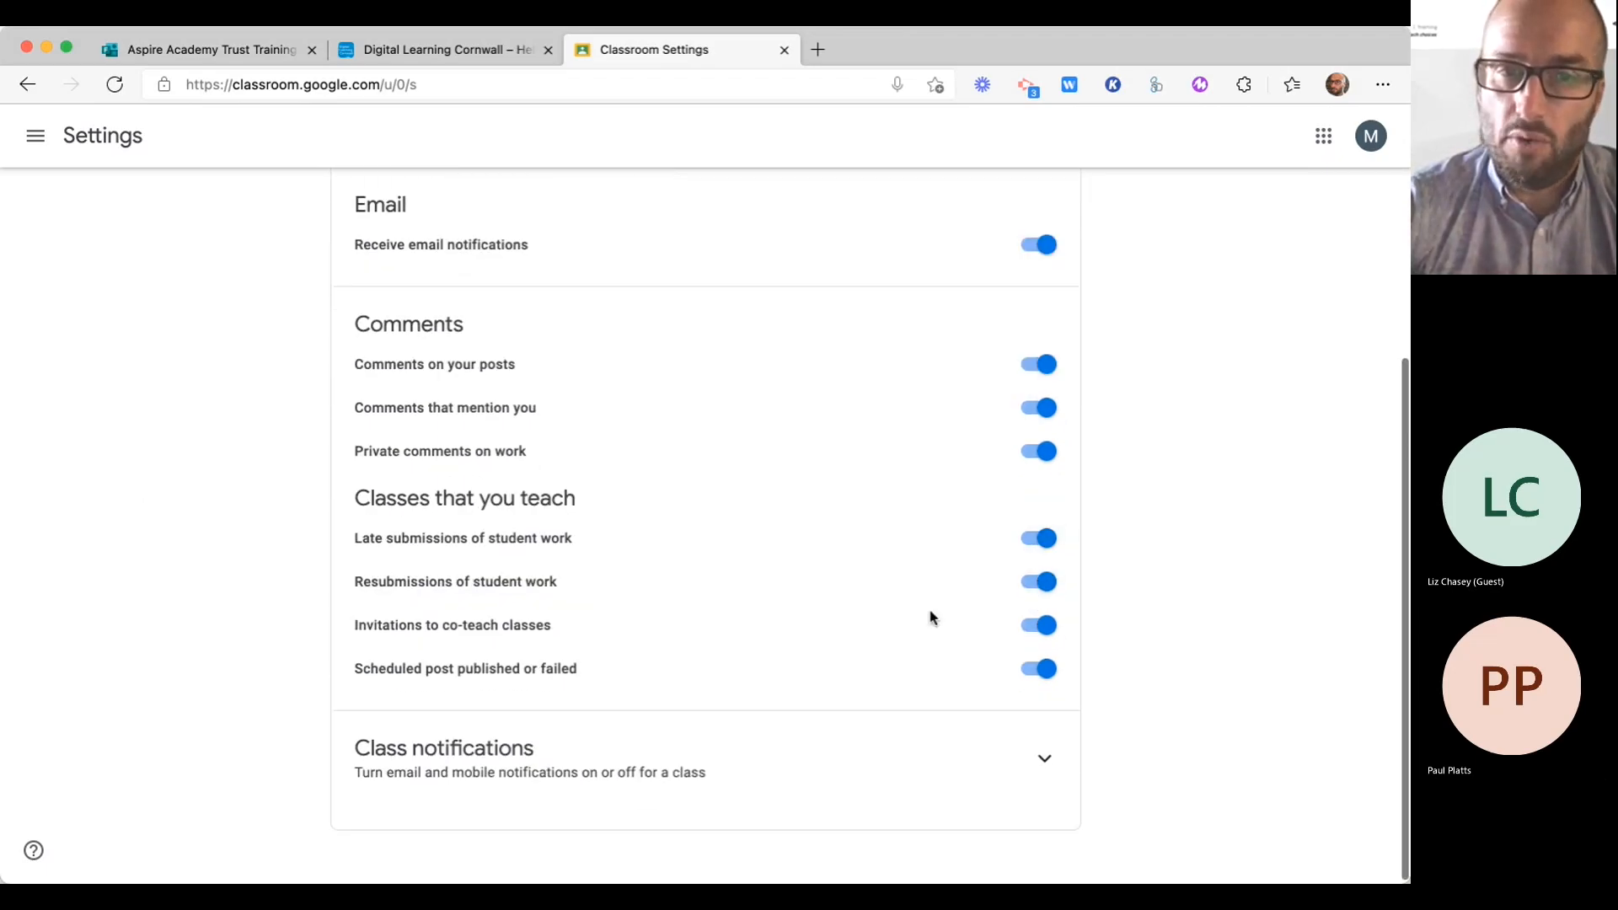
Step: Turn off notifications for late submissions of student work
left_click(1048, 540)
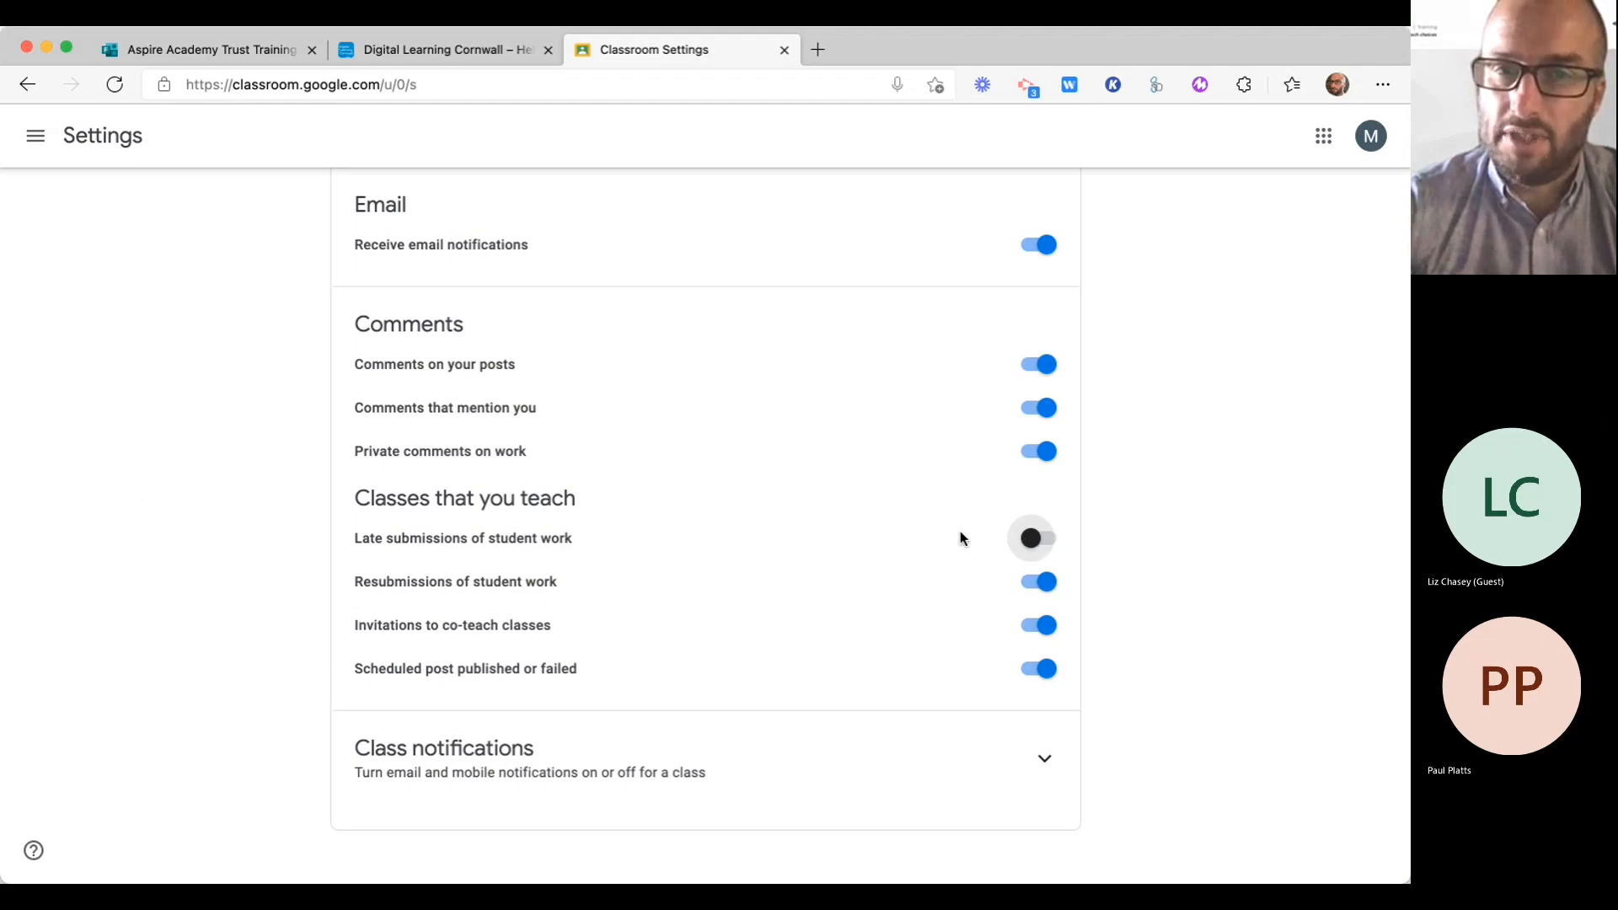
scroll(939, 553, "up", 1)
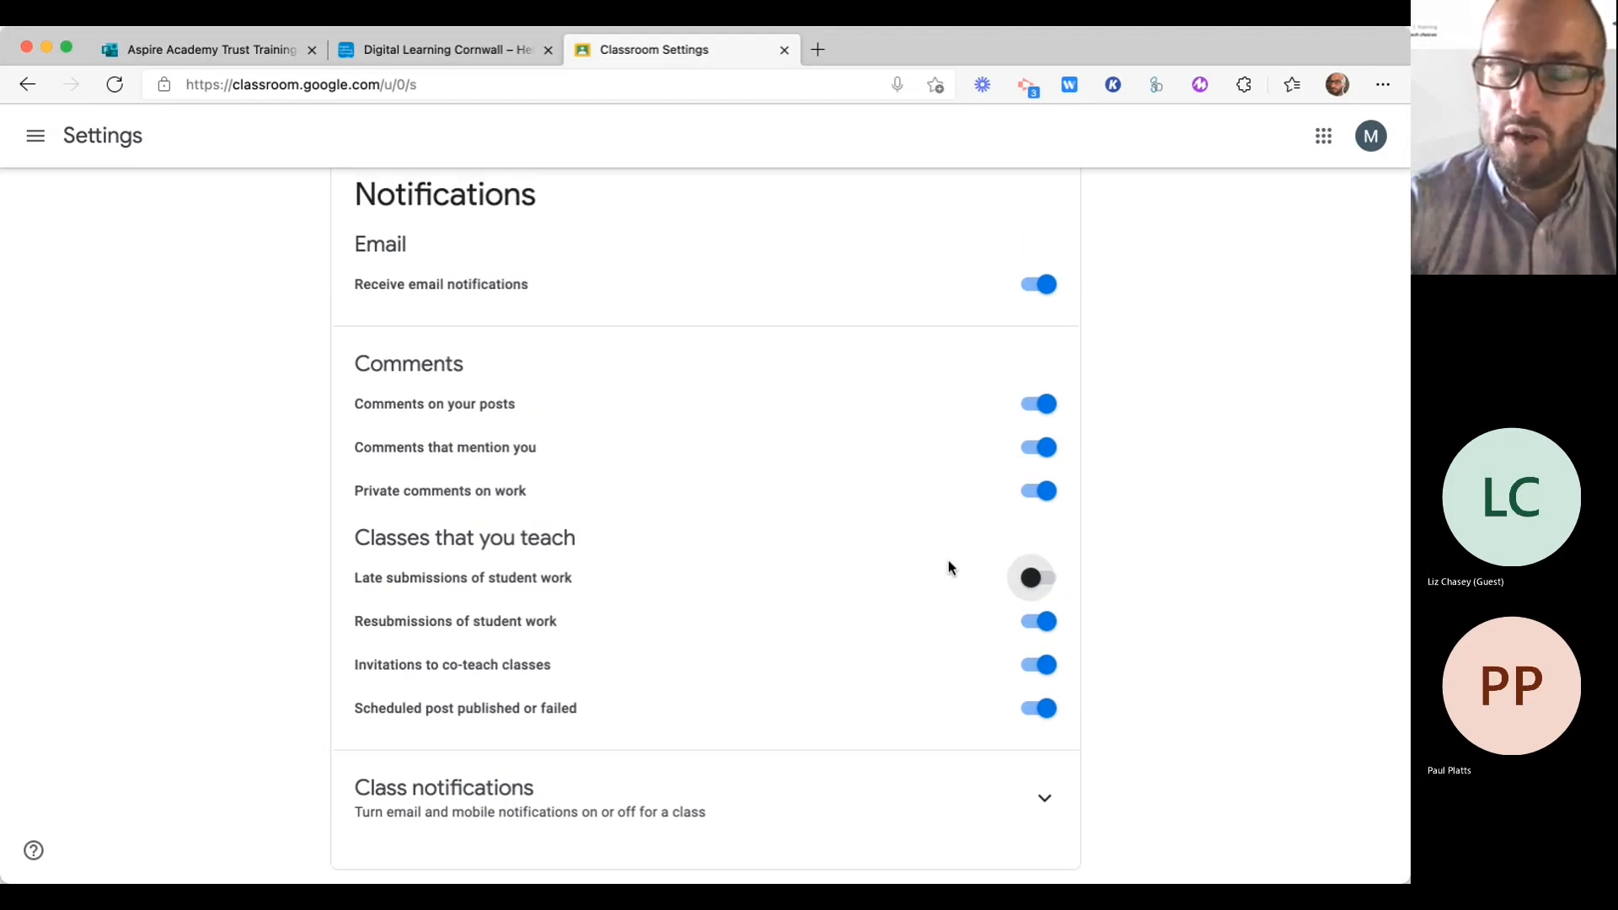
scroll(957, 536, "down", 1)
scroll(957, 537, "up", 1)
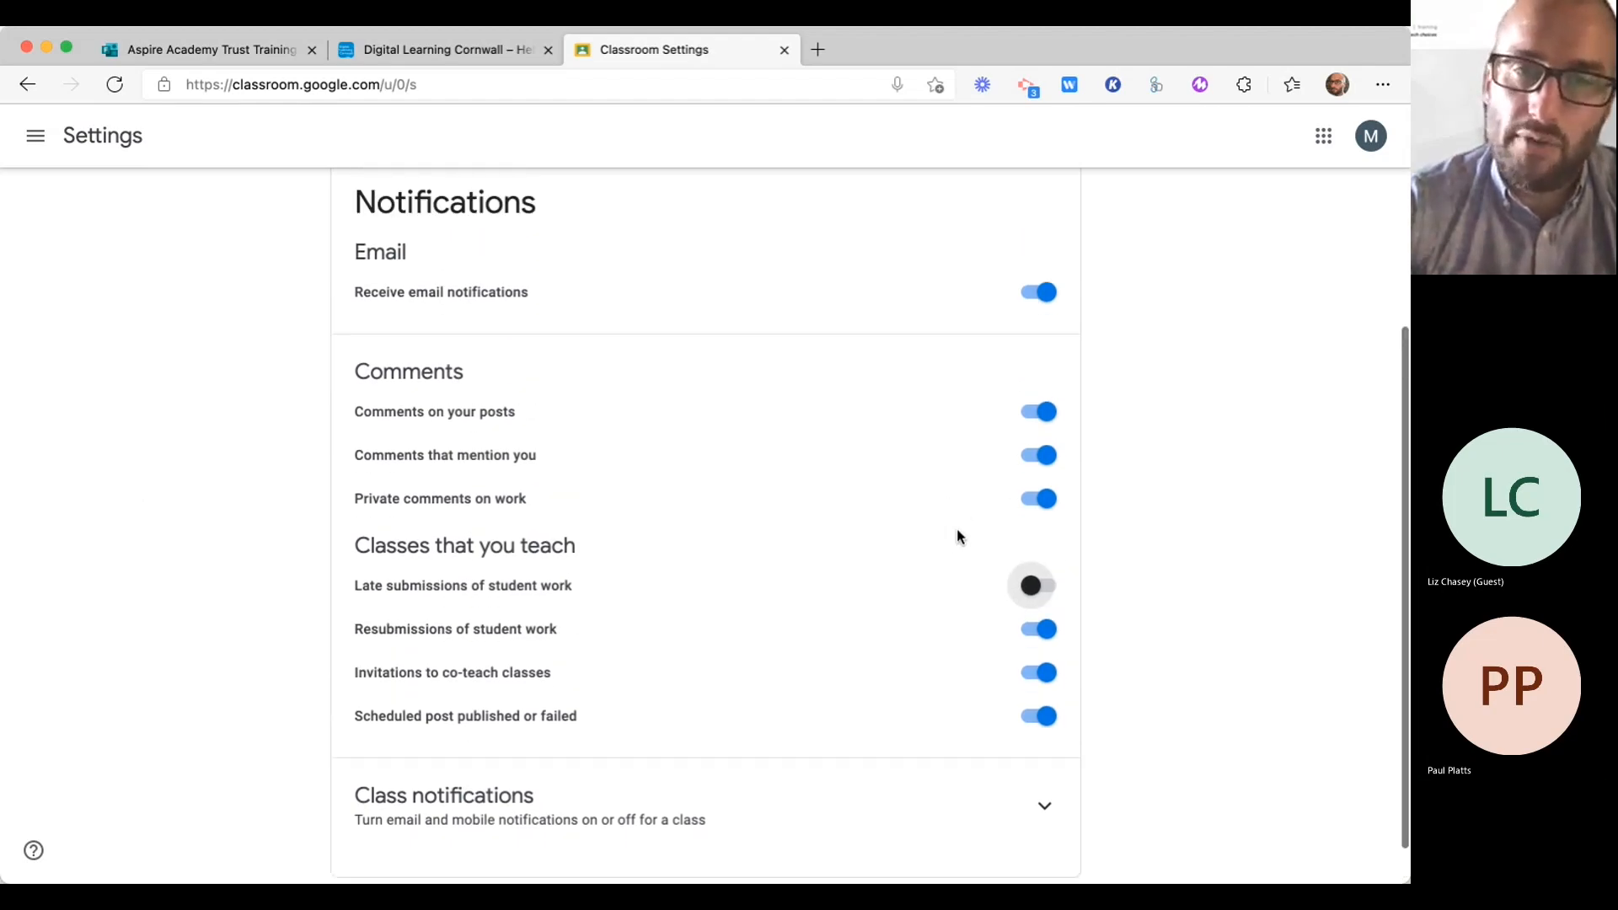
scroll(957, 530, "up", 1)
scroll(957, 530, "down", 1)
scroll(957, 530, "up", 1)
scroll(958, 530, "down", 1)
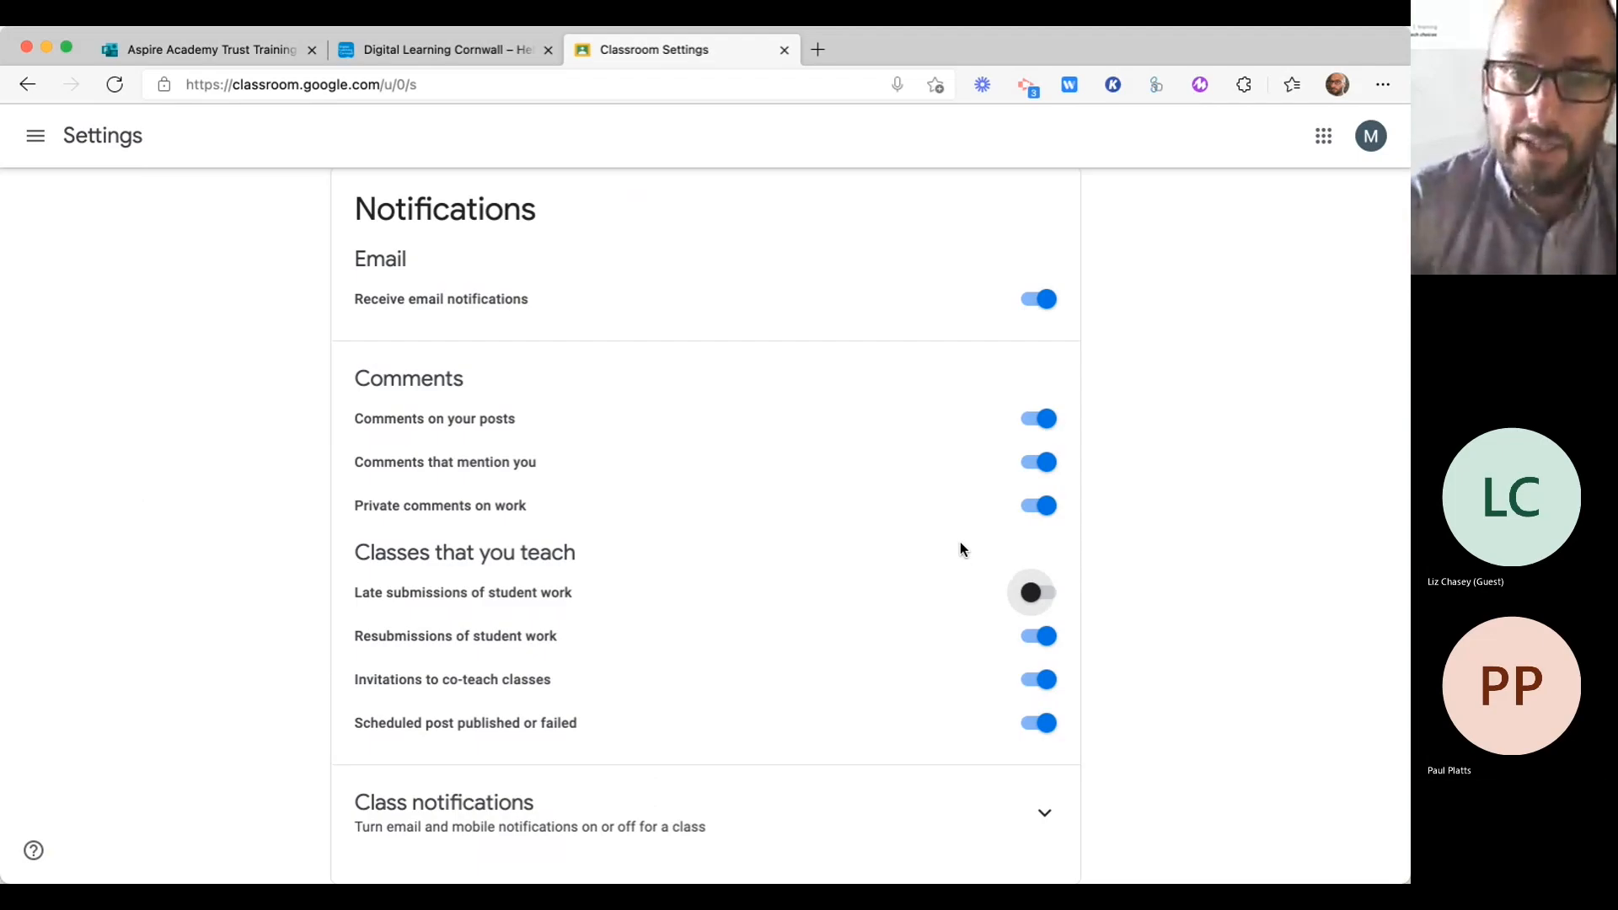
Step: Expand the Class notifications section and look through its list of individual classes
scroll(961, 548, "down", 1)
scroll(838, 524, "down", 2)
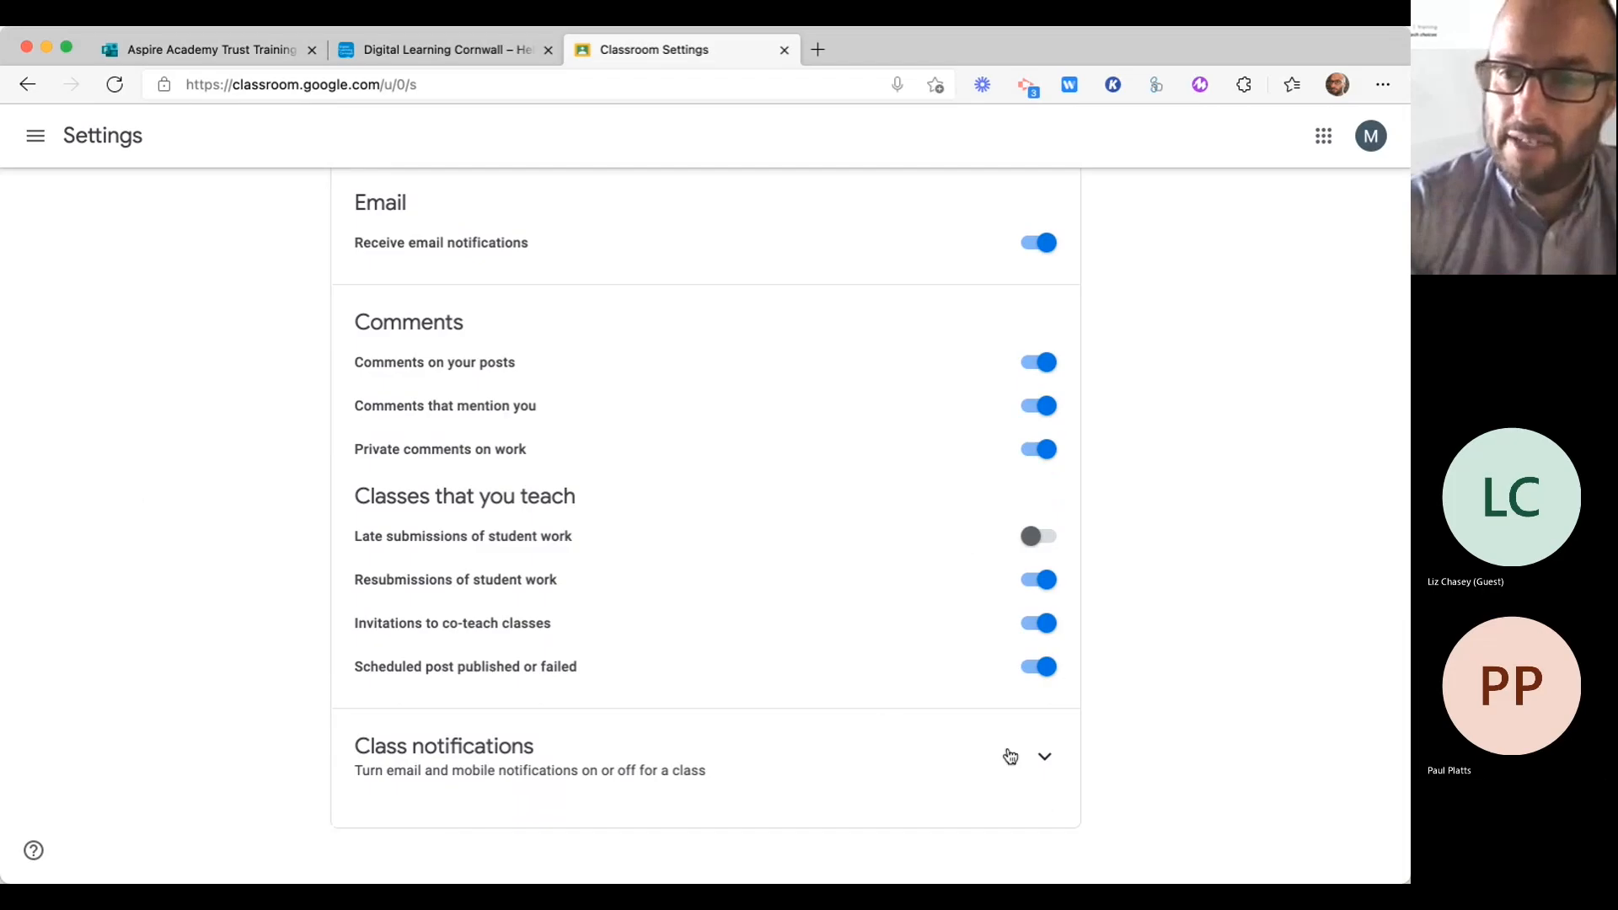
left_click(1044, 756)
scroll(773, 674, "down", 10)
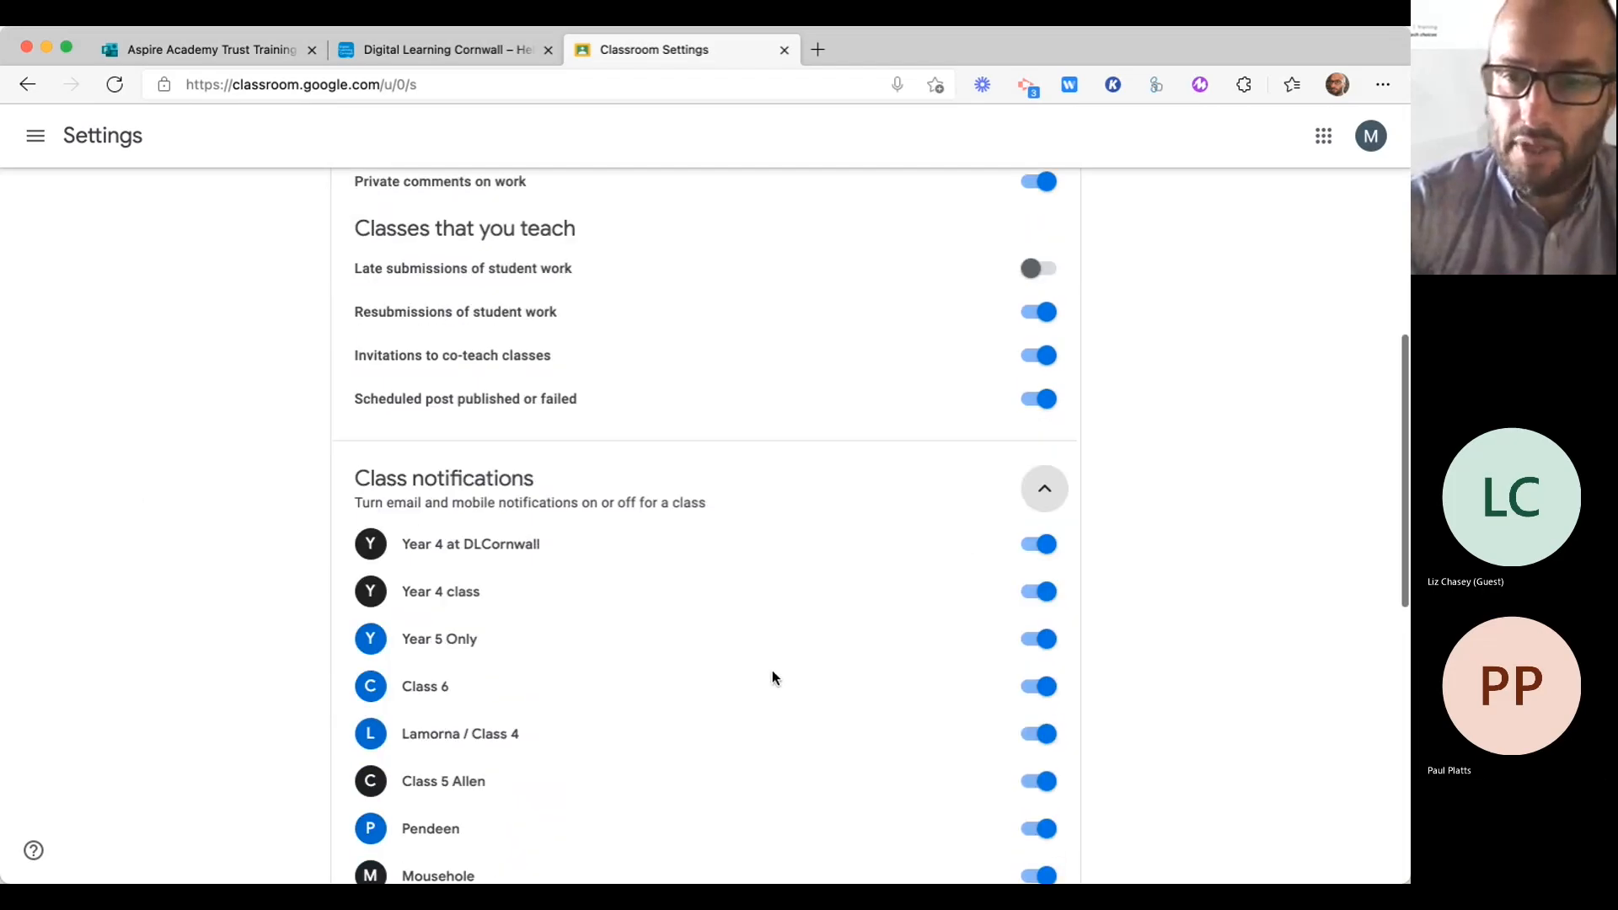
scroll(772, 677, "down", 5)
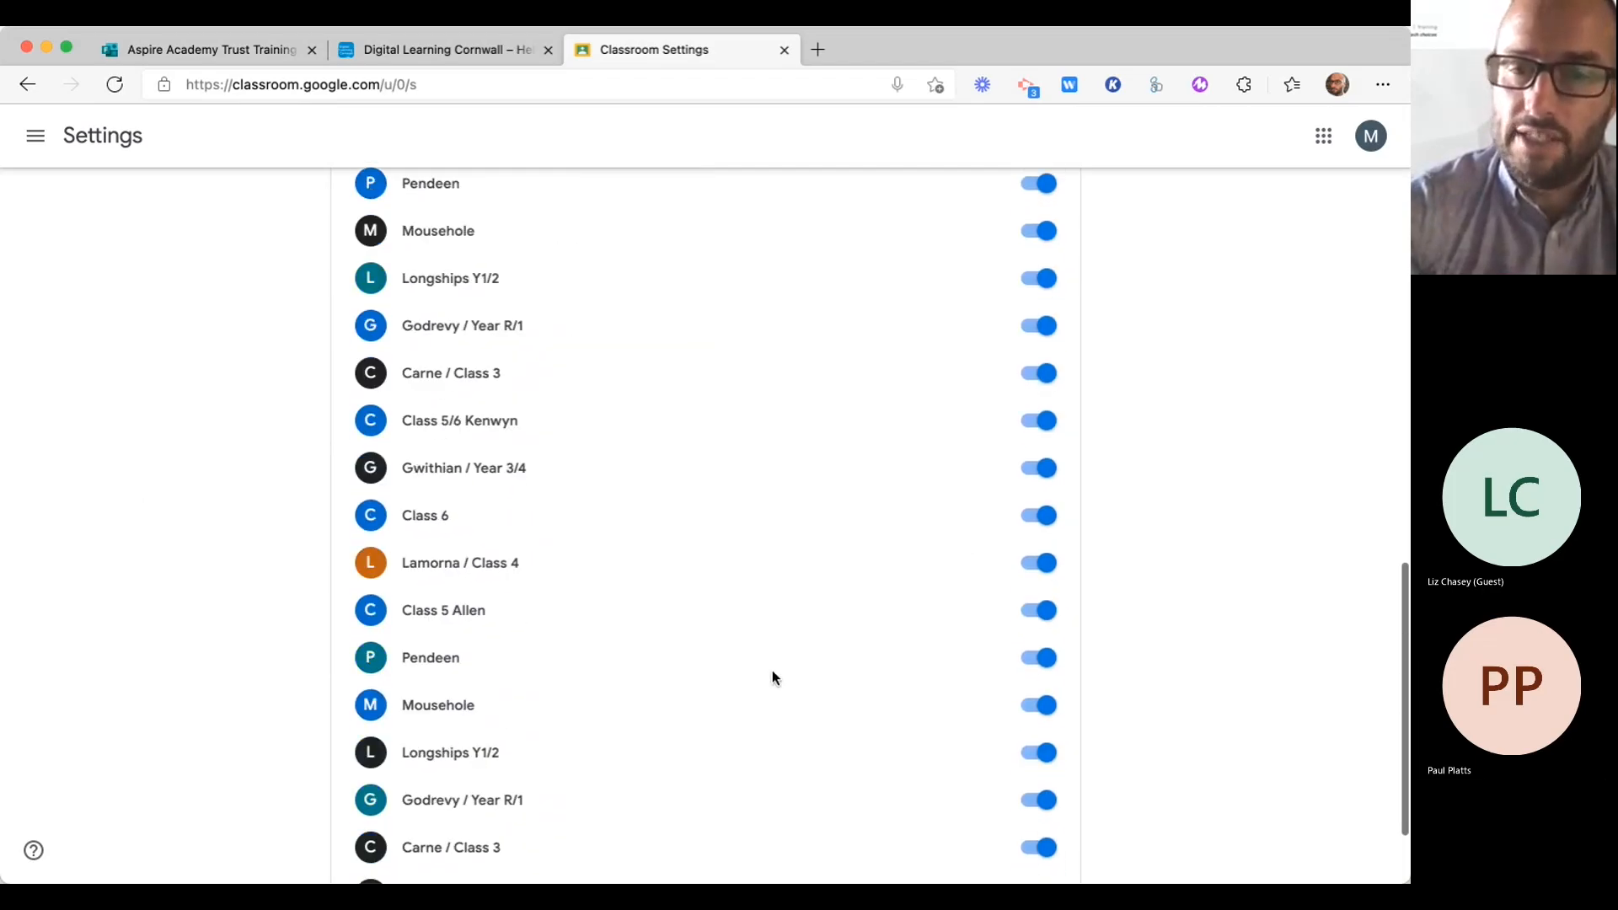
scroll(817, 622, "up", 8)
scroll(816, 622, "down", 1)
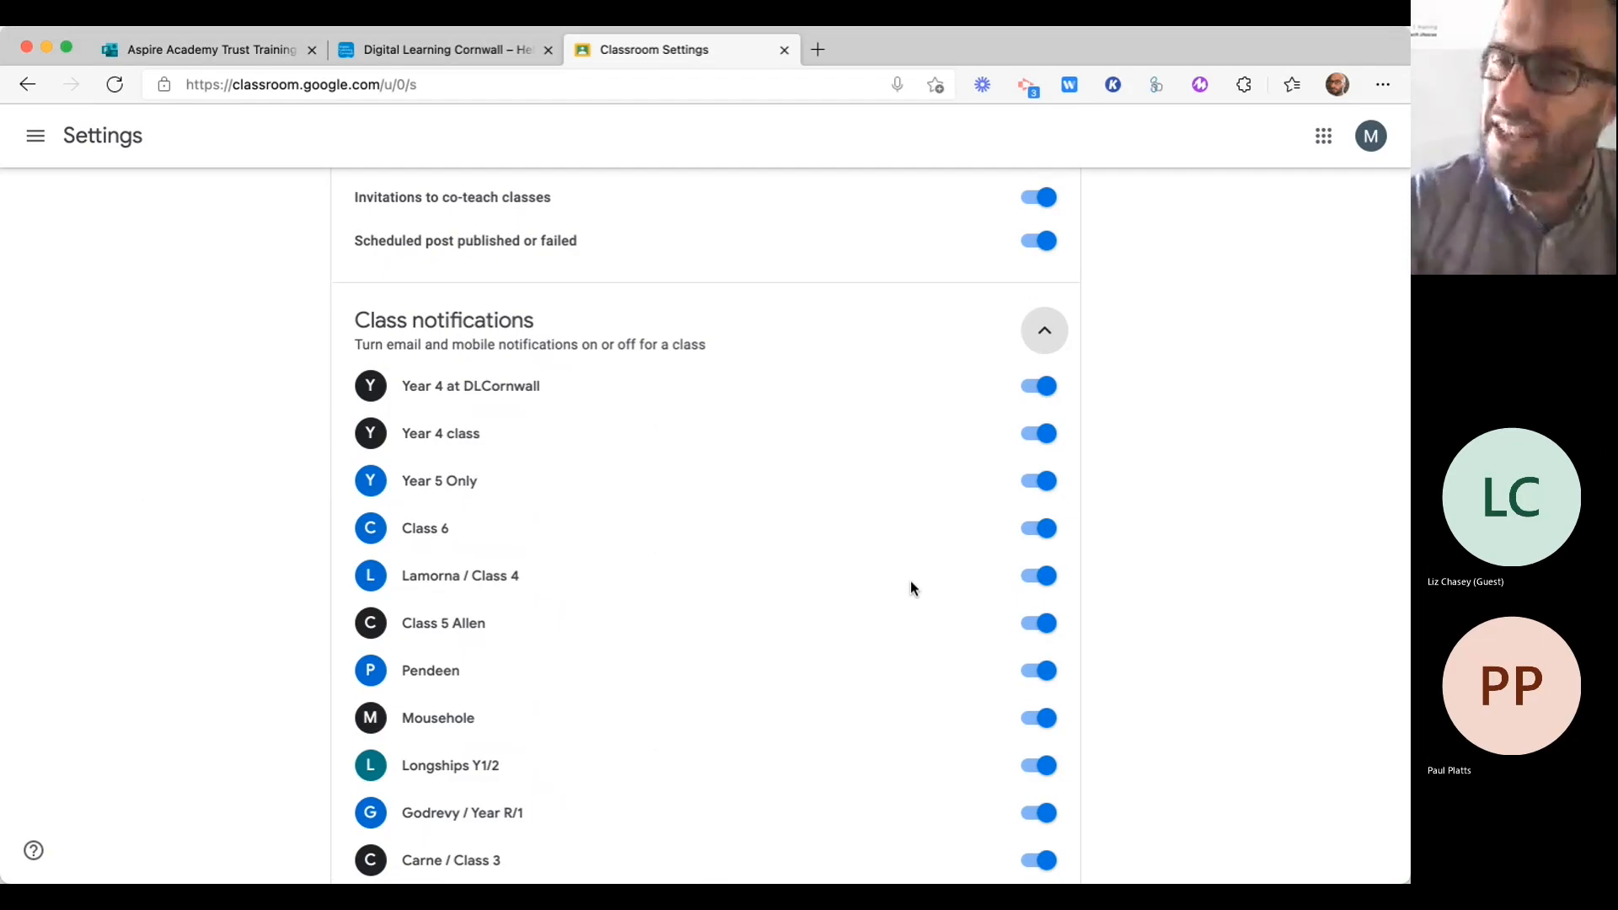
Step: Turn off class notifications for the ten consecutive classes from Year 4 class down to the first Carne / Class 3
left_click(1039, 434)
left_click(1042, 480)
left_click(1051, 528)
left_click(1045, 625)
left_click(1047, 674)
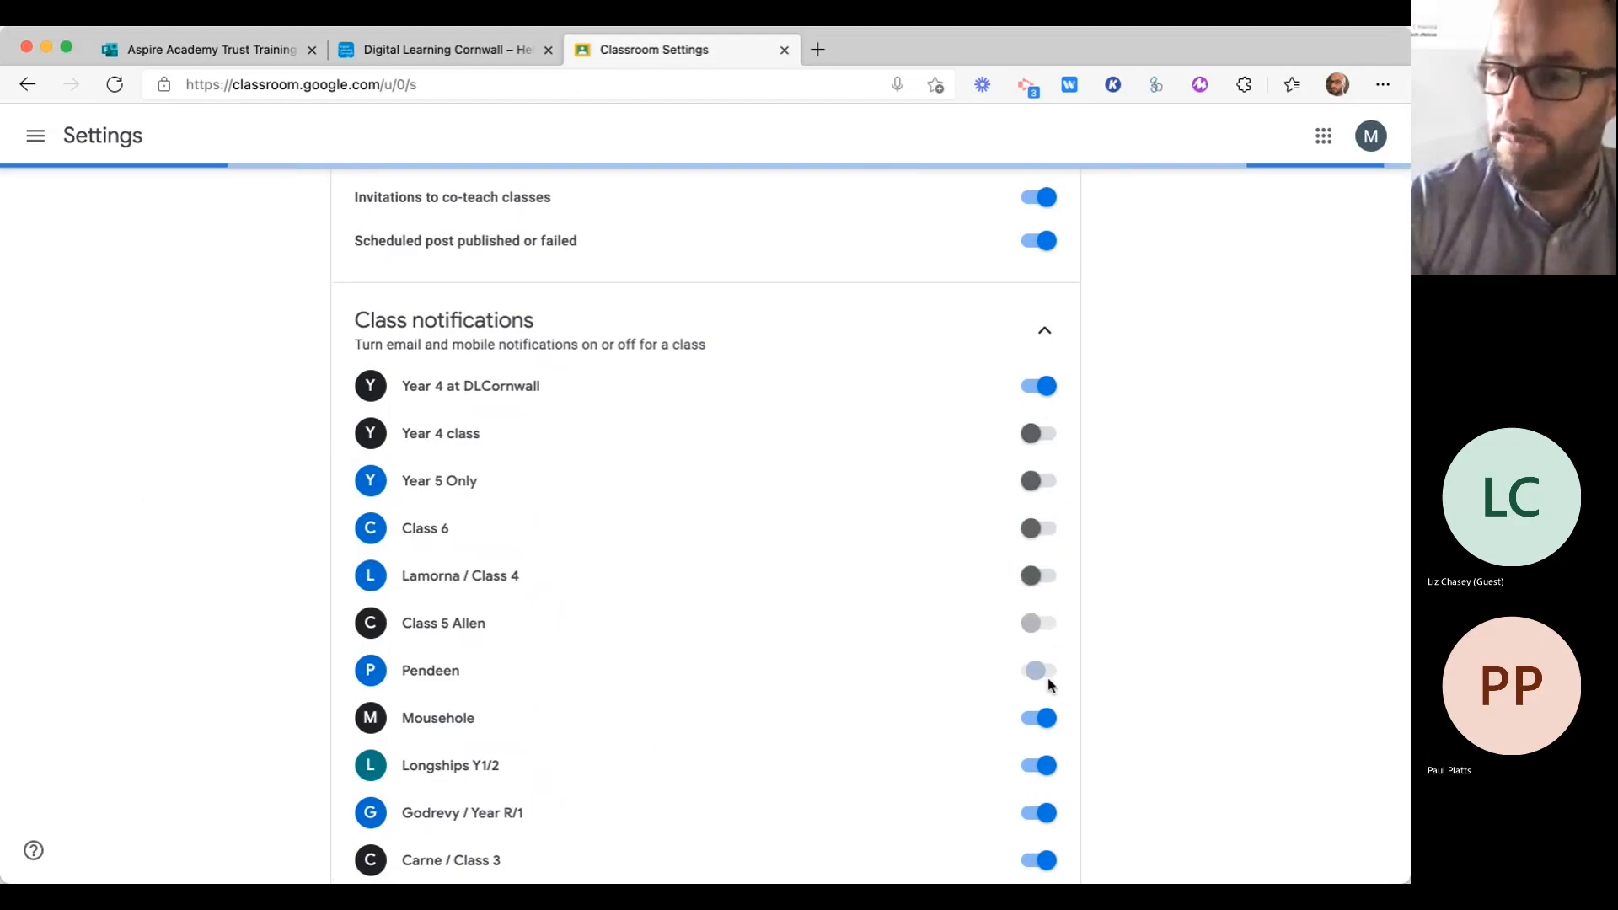
left_click(1048, 719)
left_click(1048, 767)
left_click(1048, 812)
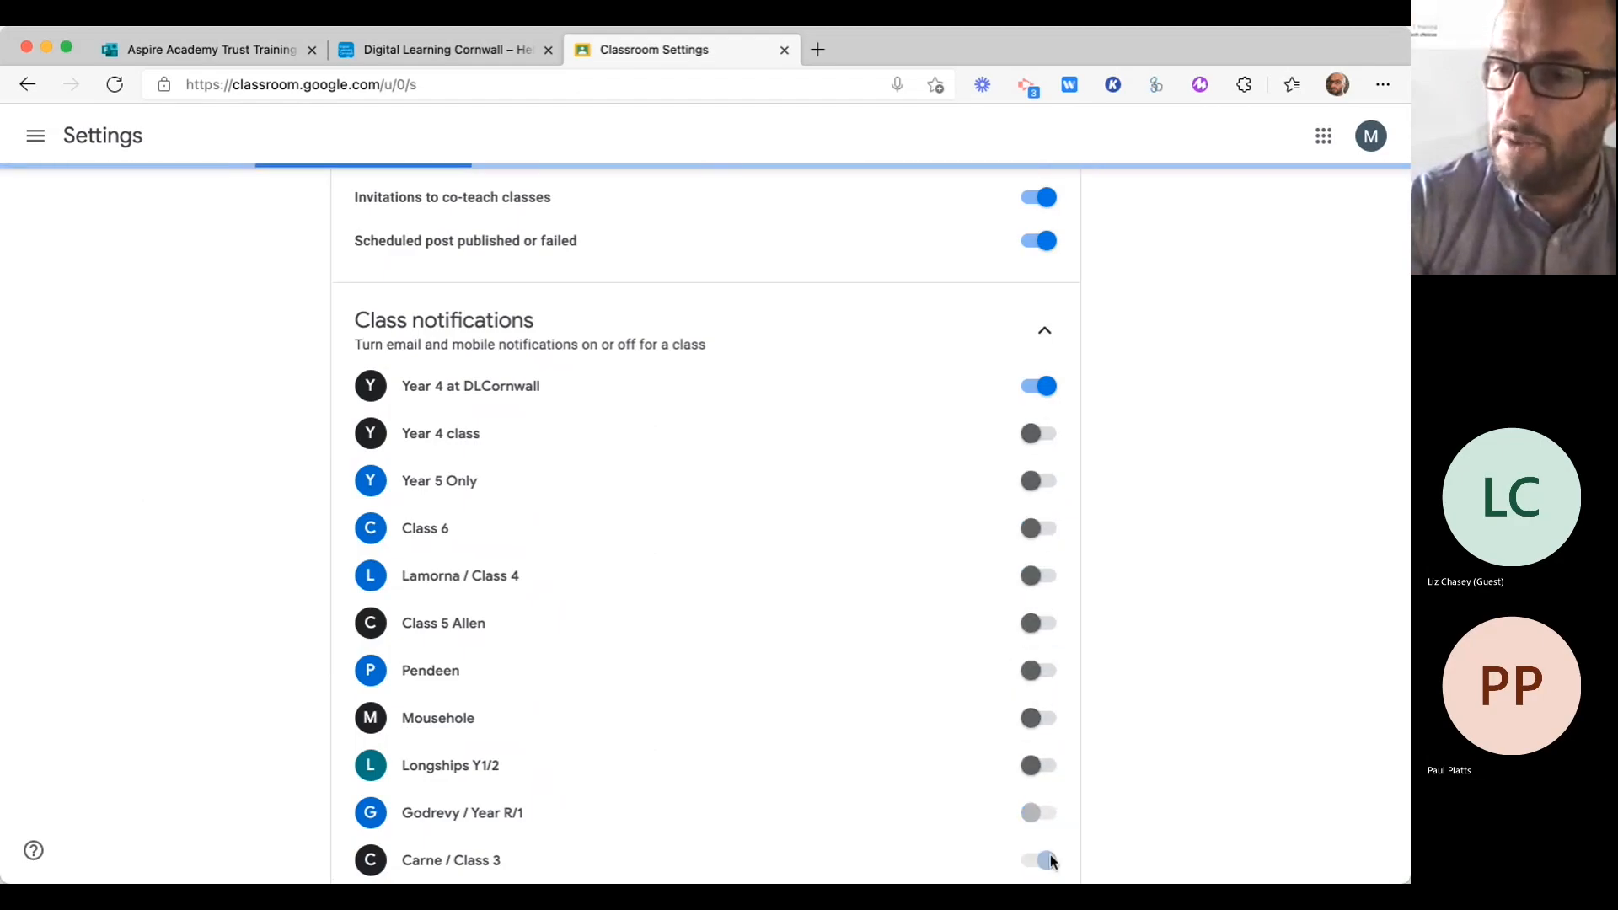
left_click(1048, 860)
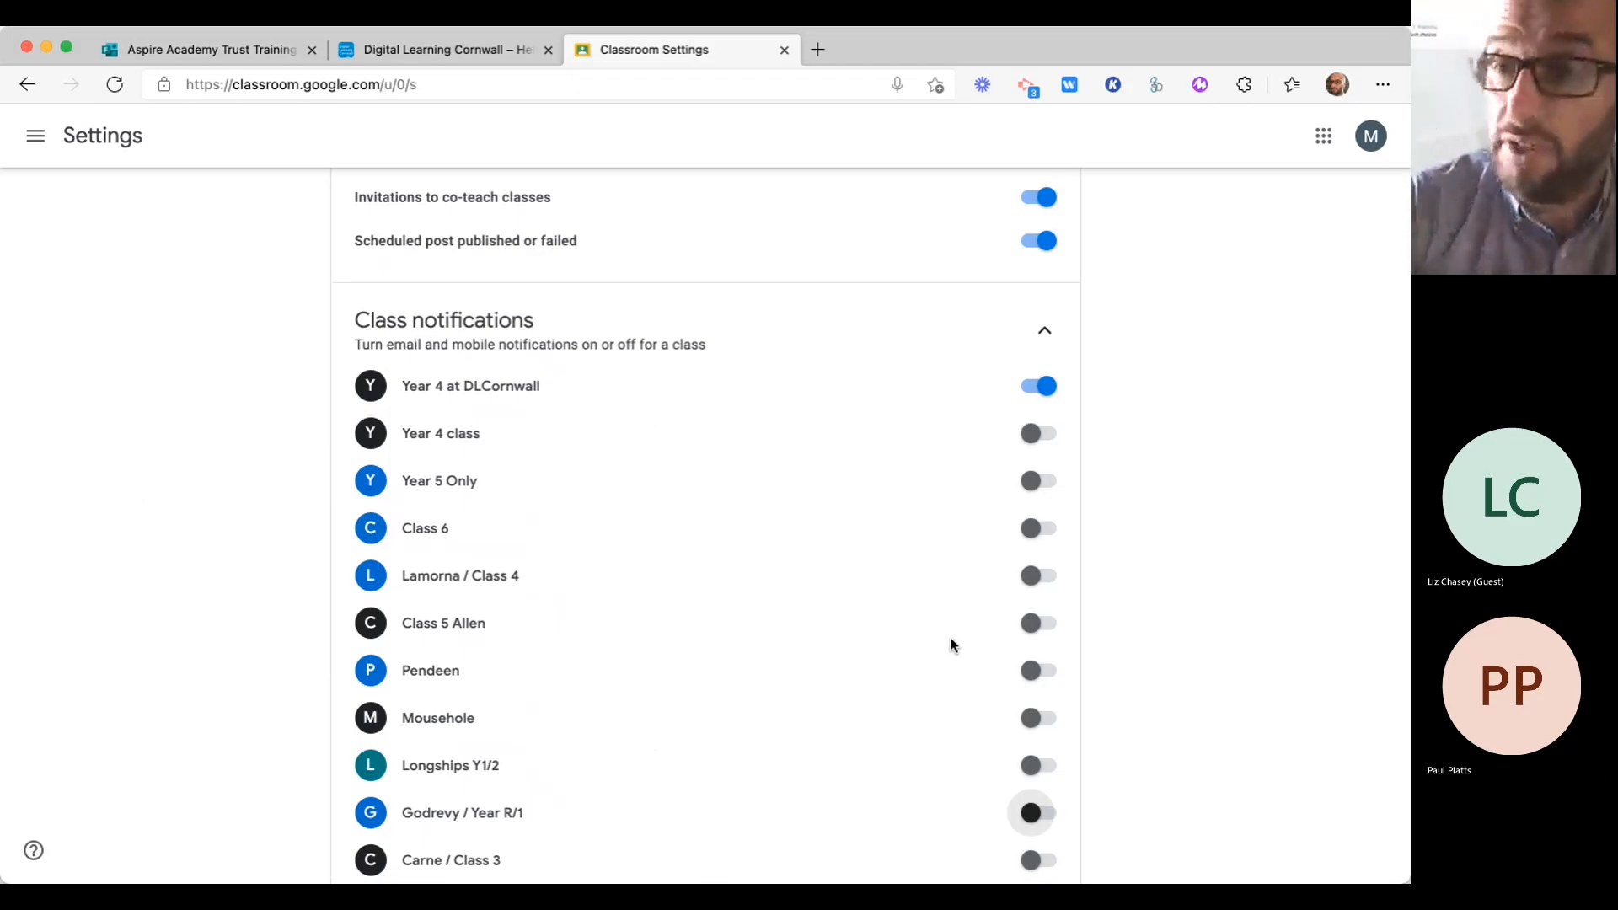
Step: Review the email, comment, teaching and per-class notification settings across the whole page
scroll(919, 581, "up", 3)
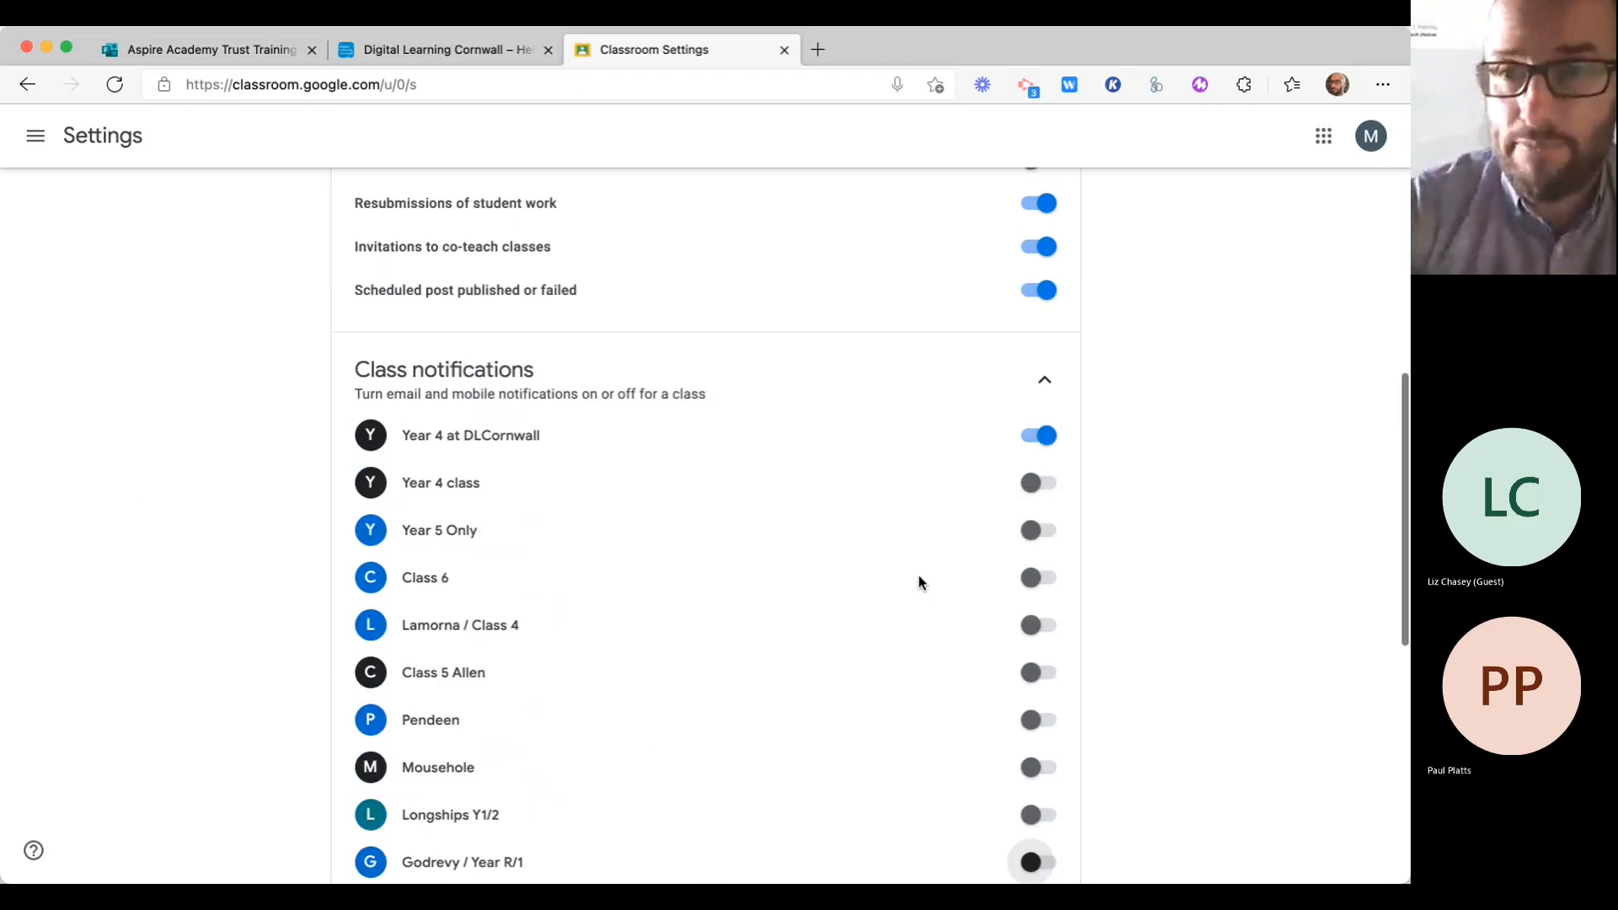
scroll(919, 582, "down", 3)
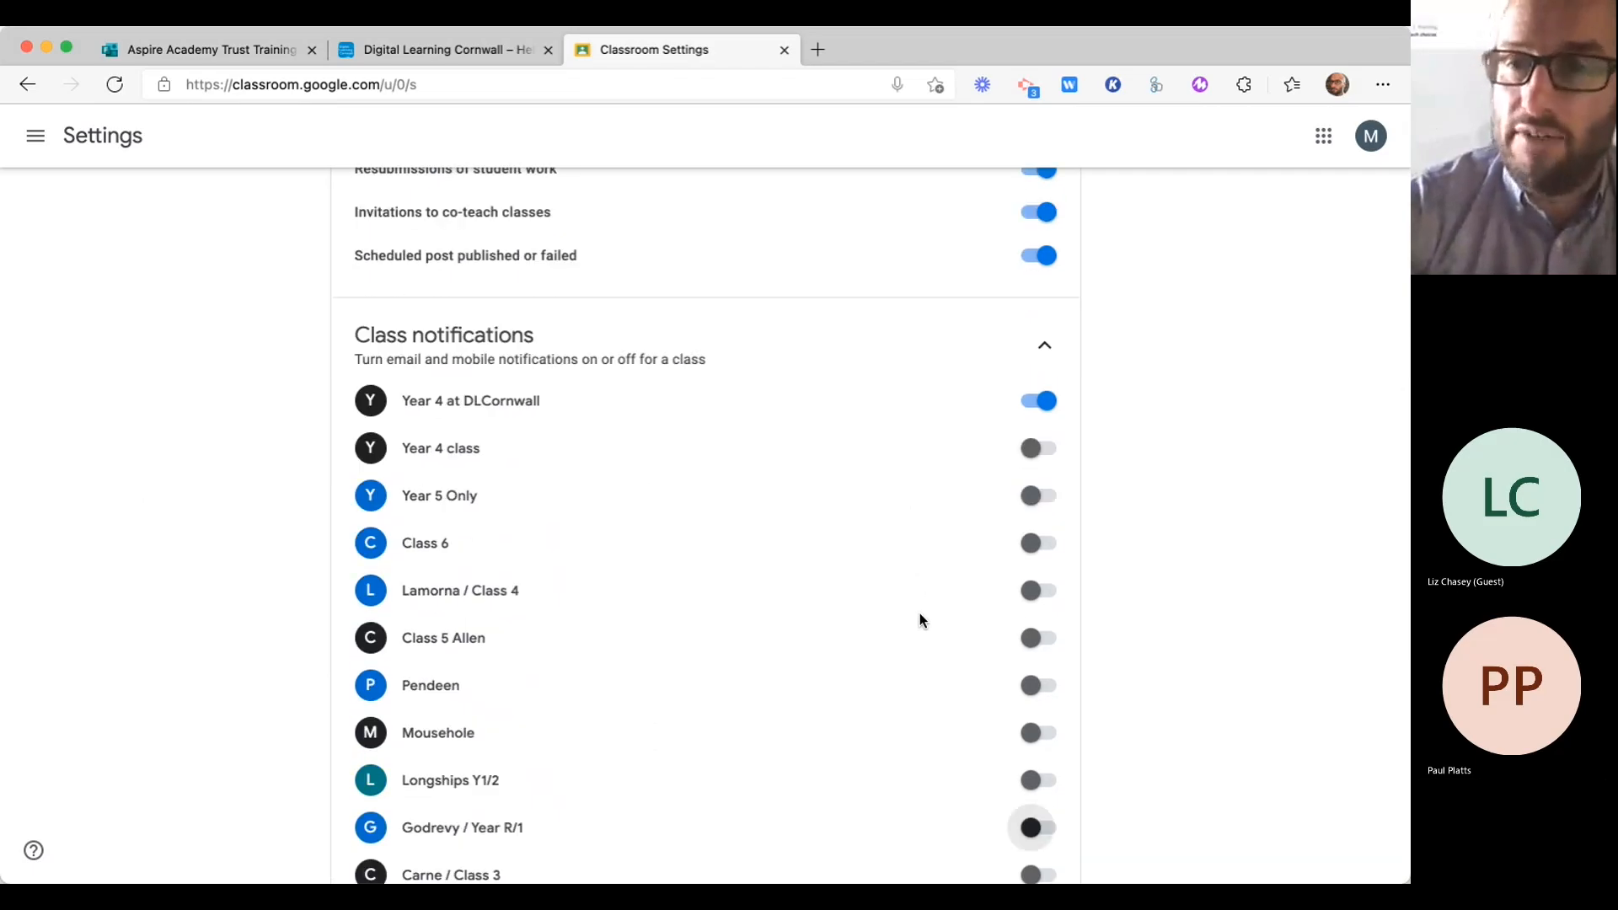
scroll(919, 619, "up", 5)
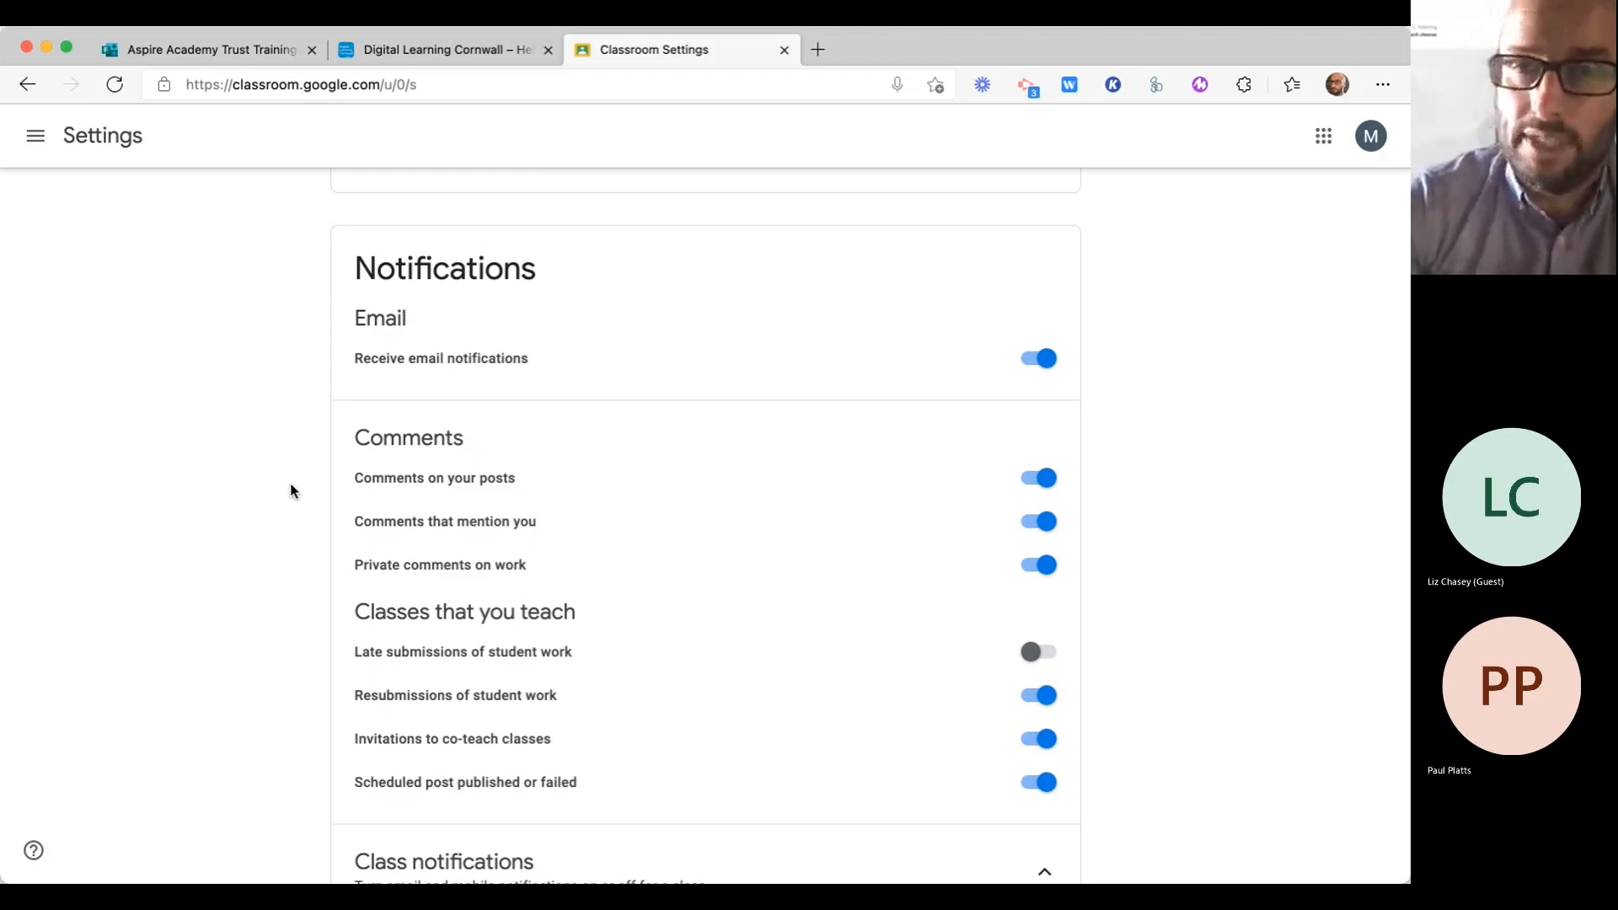
scroll(292, 491, "up", 1)
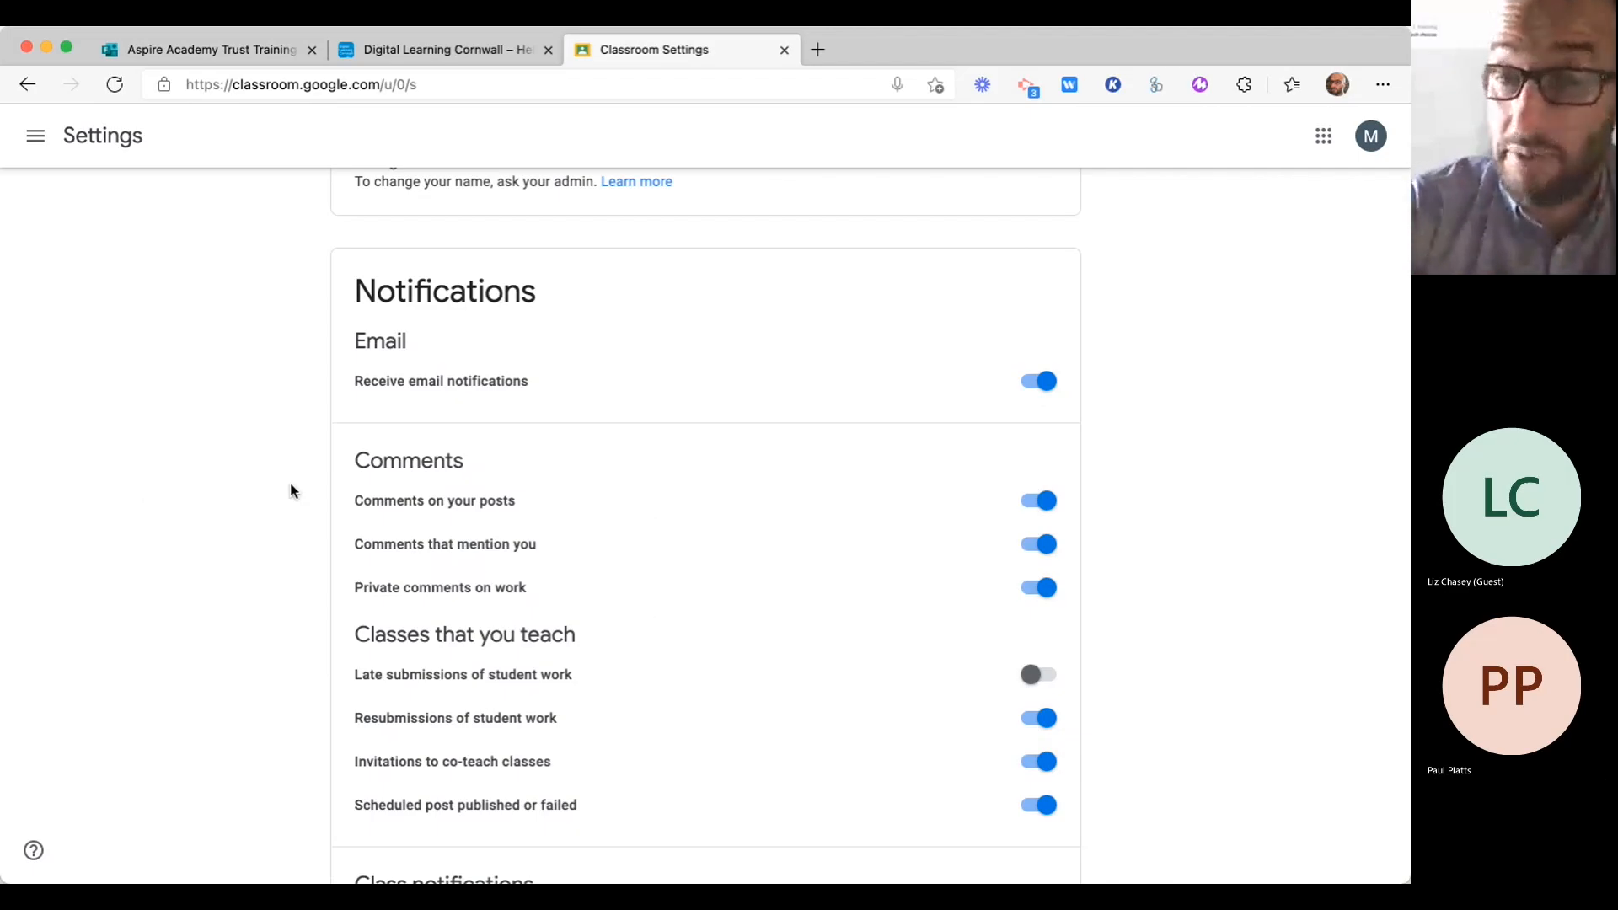
scroll(290, 491, "up", 3)
scroll(291, 491, "down", 3)
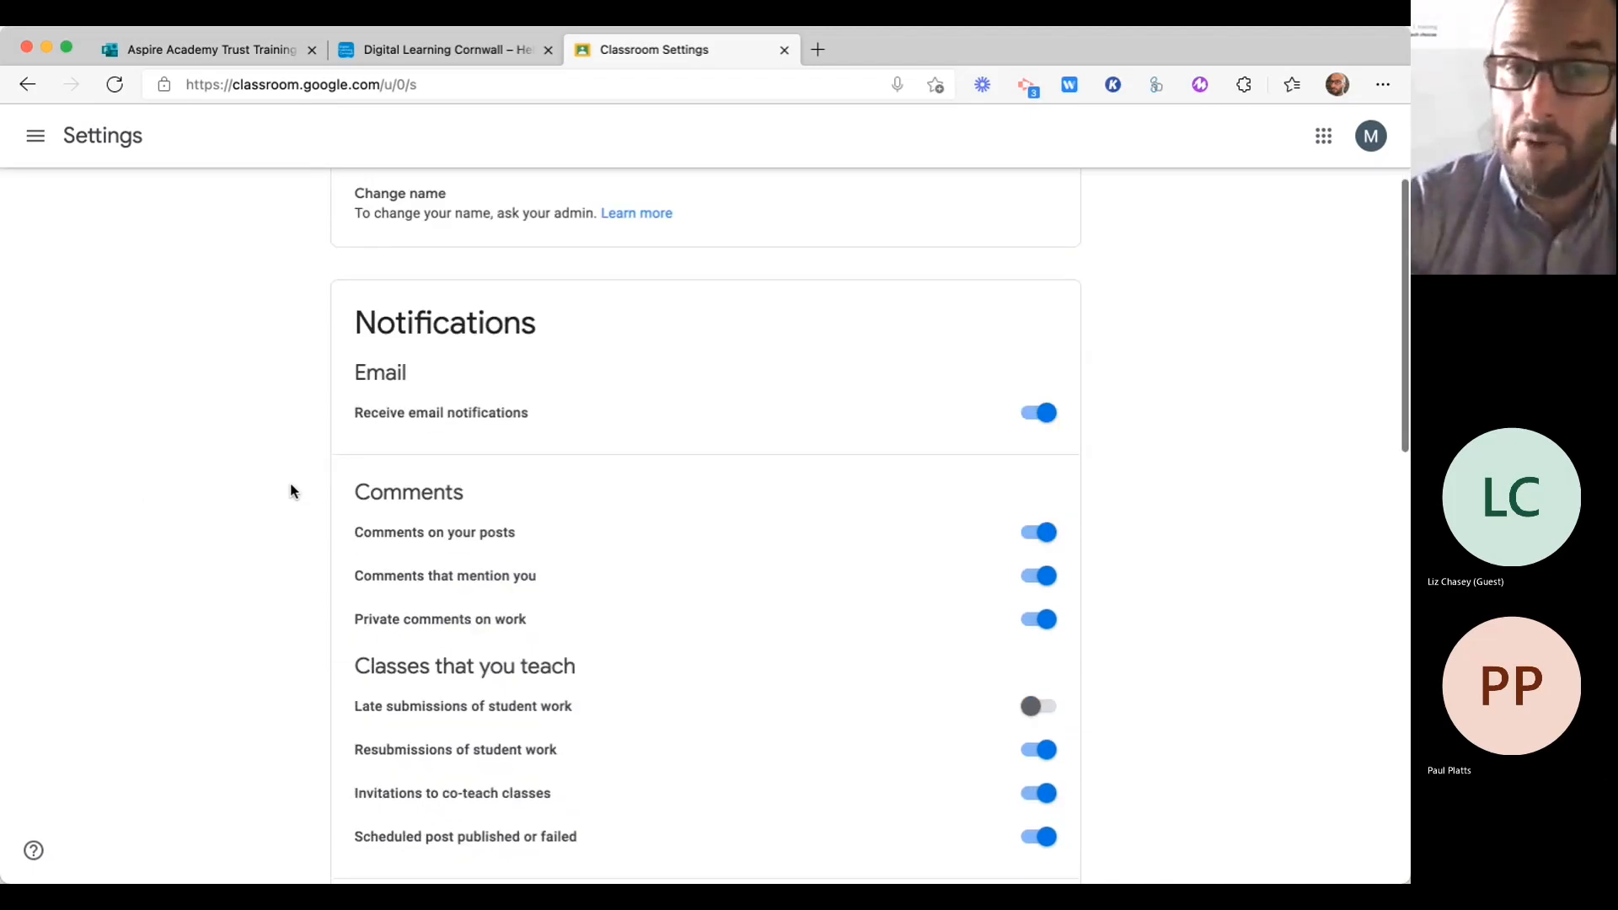
scroll(290, 491, "down", 4)
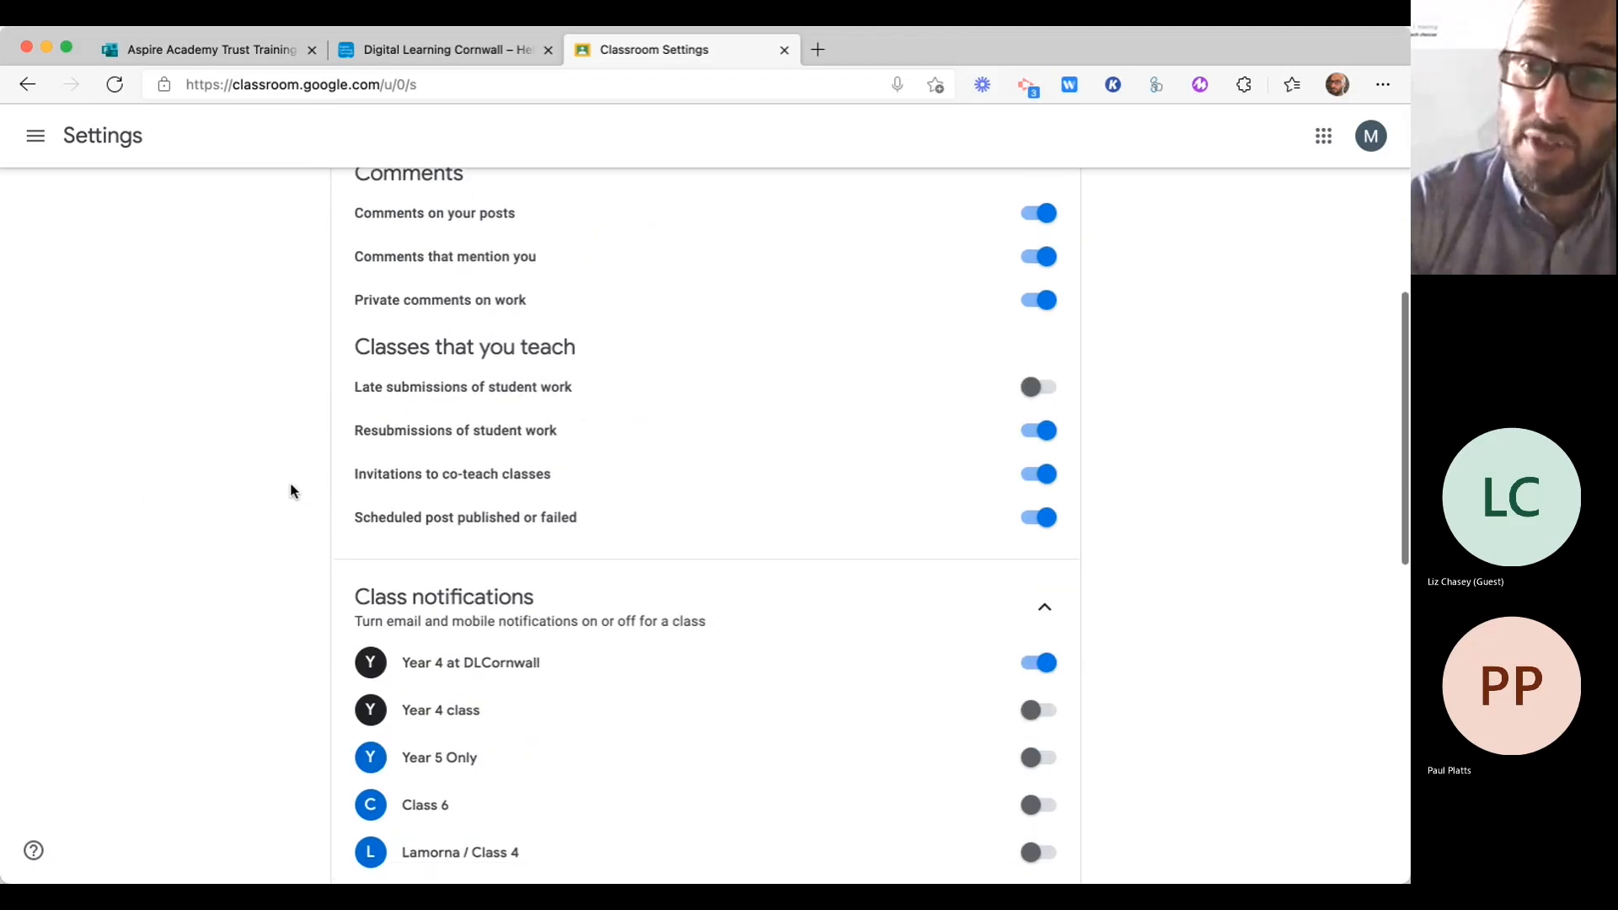
scroll(291, 491, "up", 4)
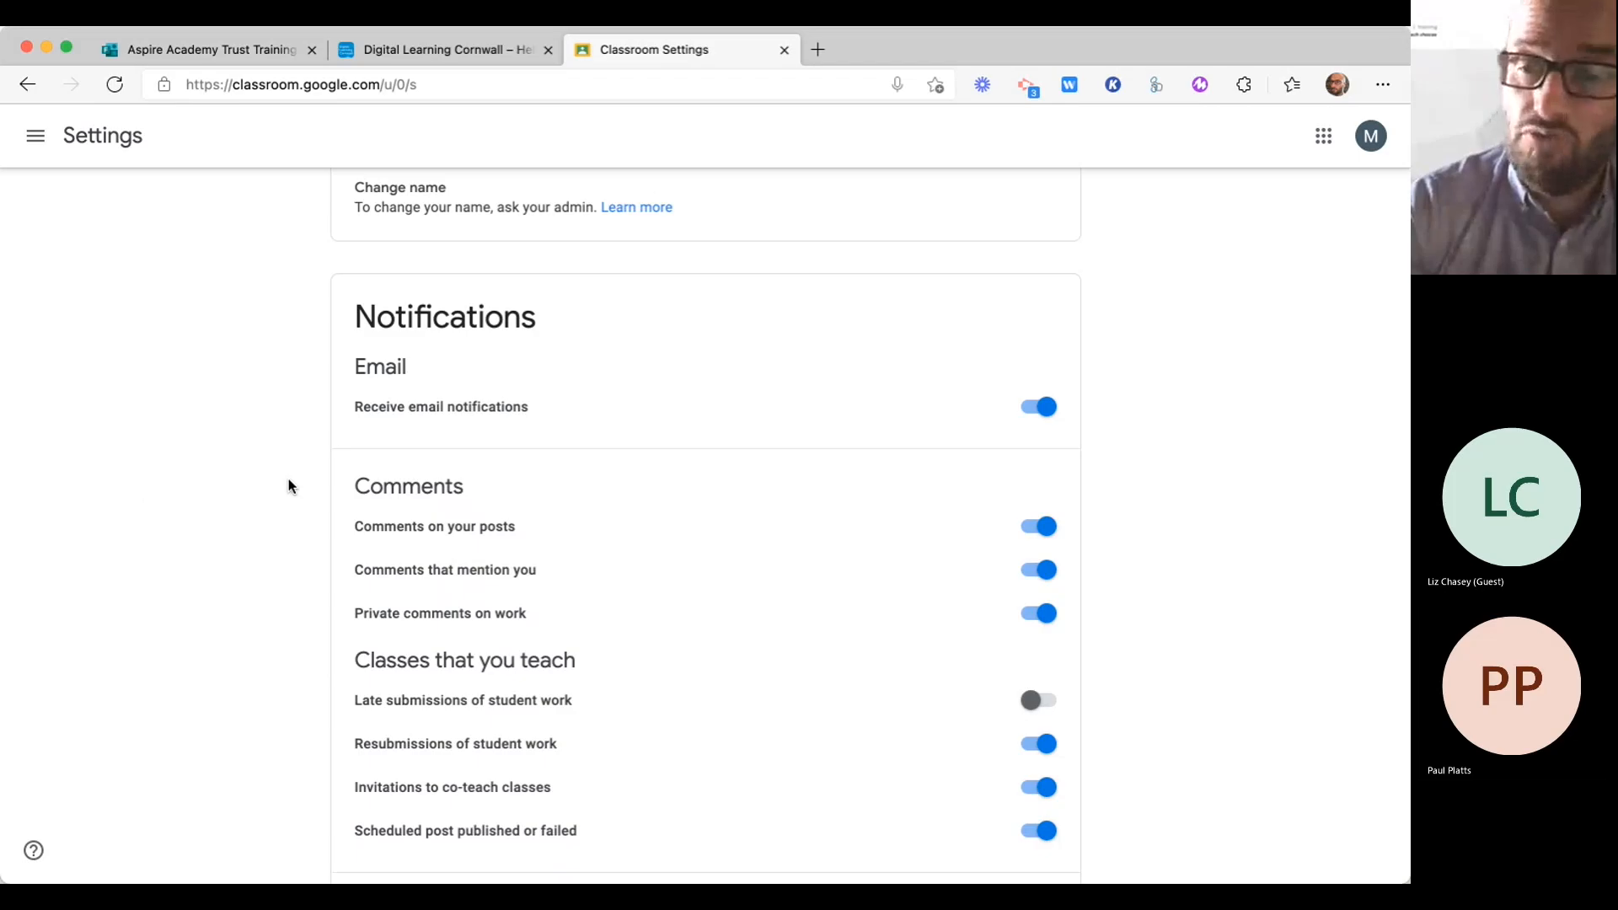
scroll(286, 521, "down", 10)
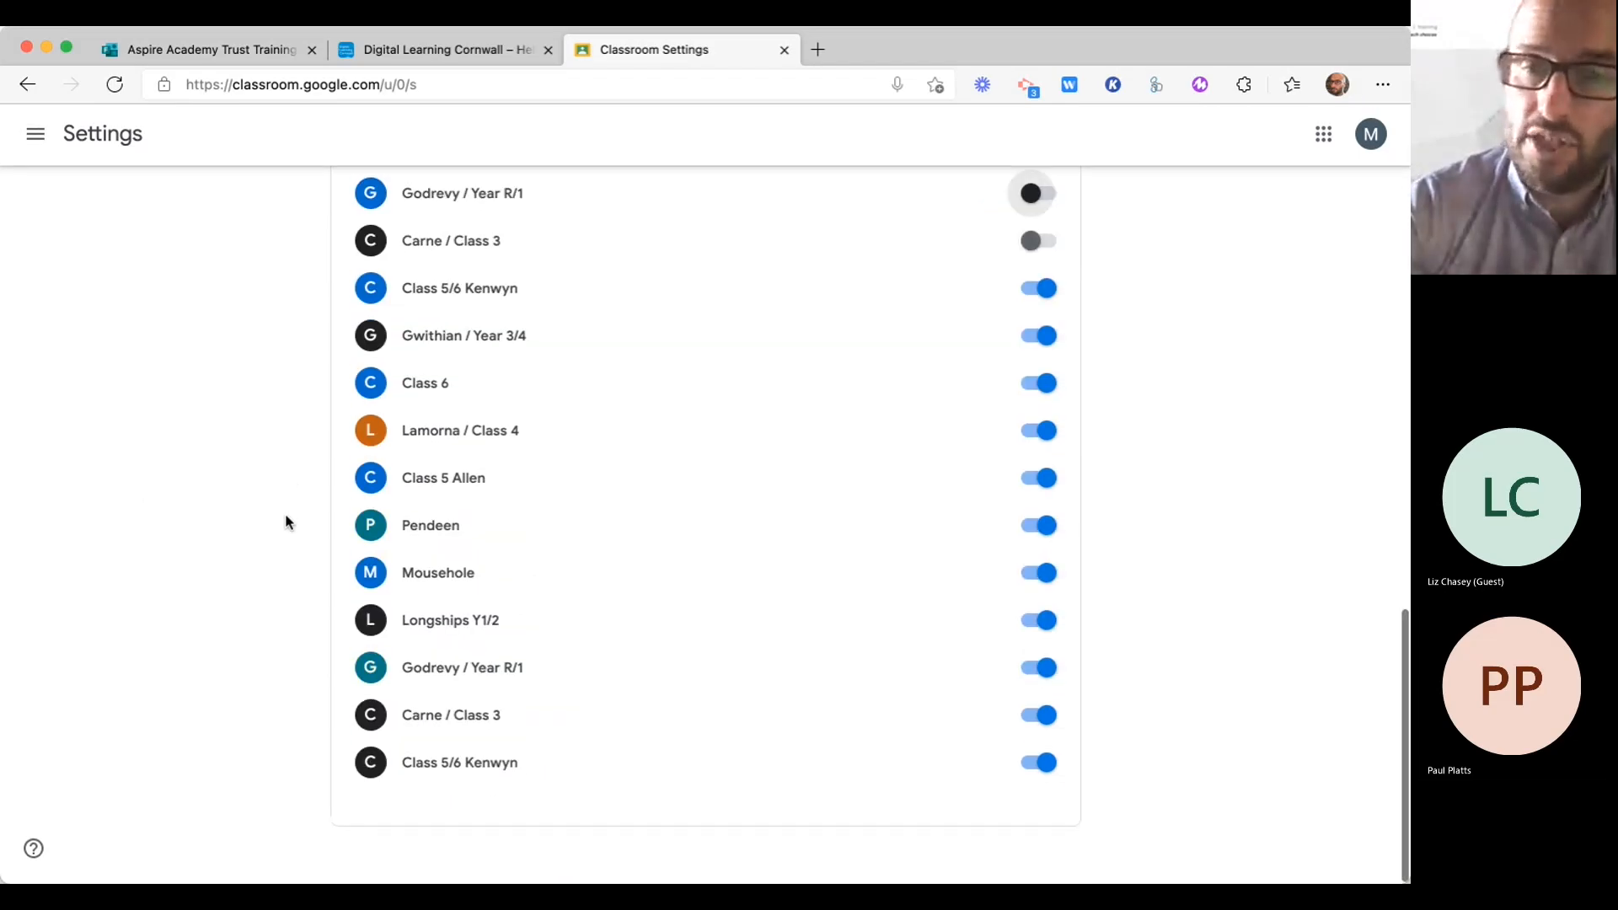
scroll(286, 521, "up", 5)
scroll(285, 521, "up", 7)
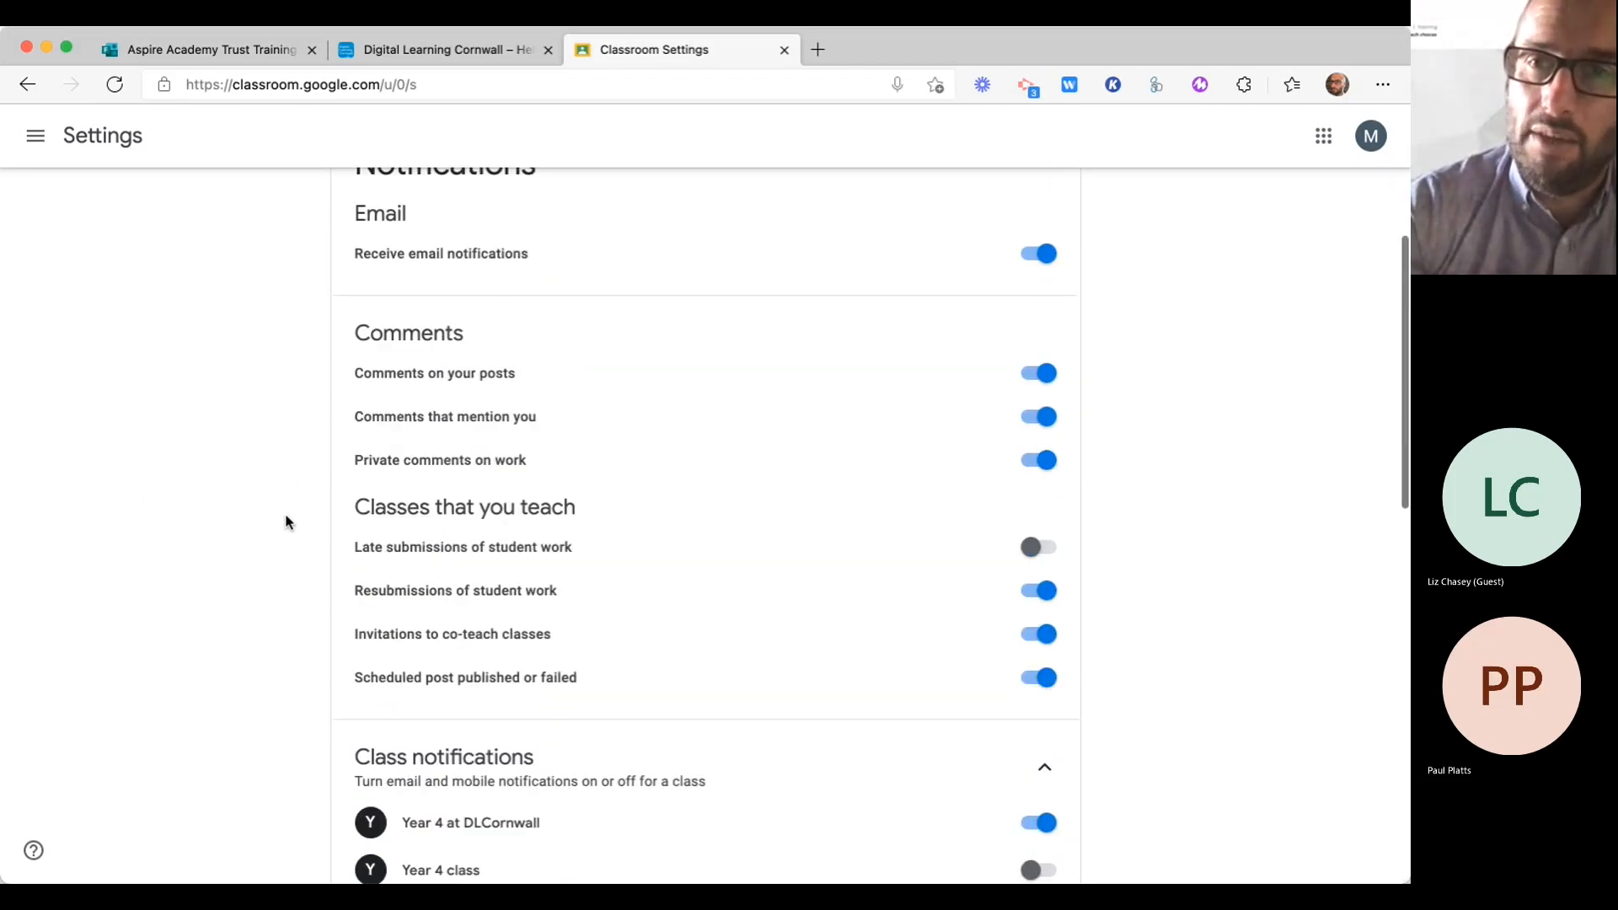
scroll(286, 517, "down", 8)
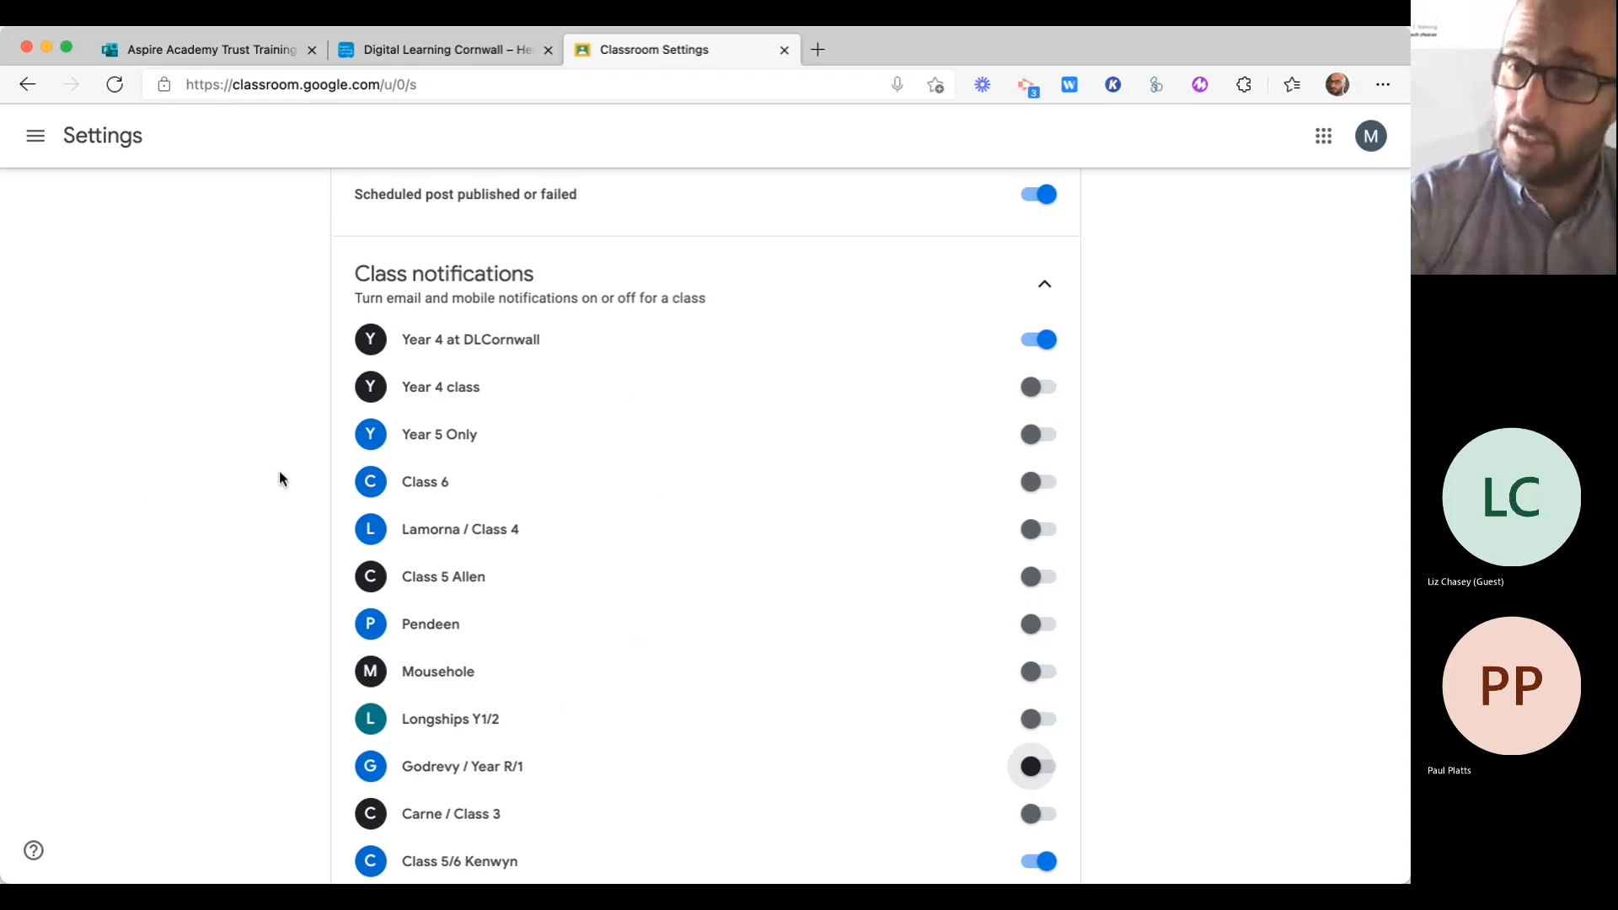
scroll(287, 498, "up", 5)
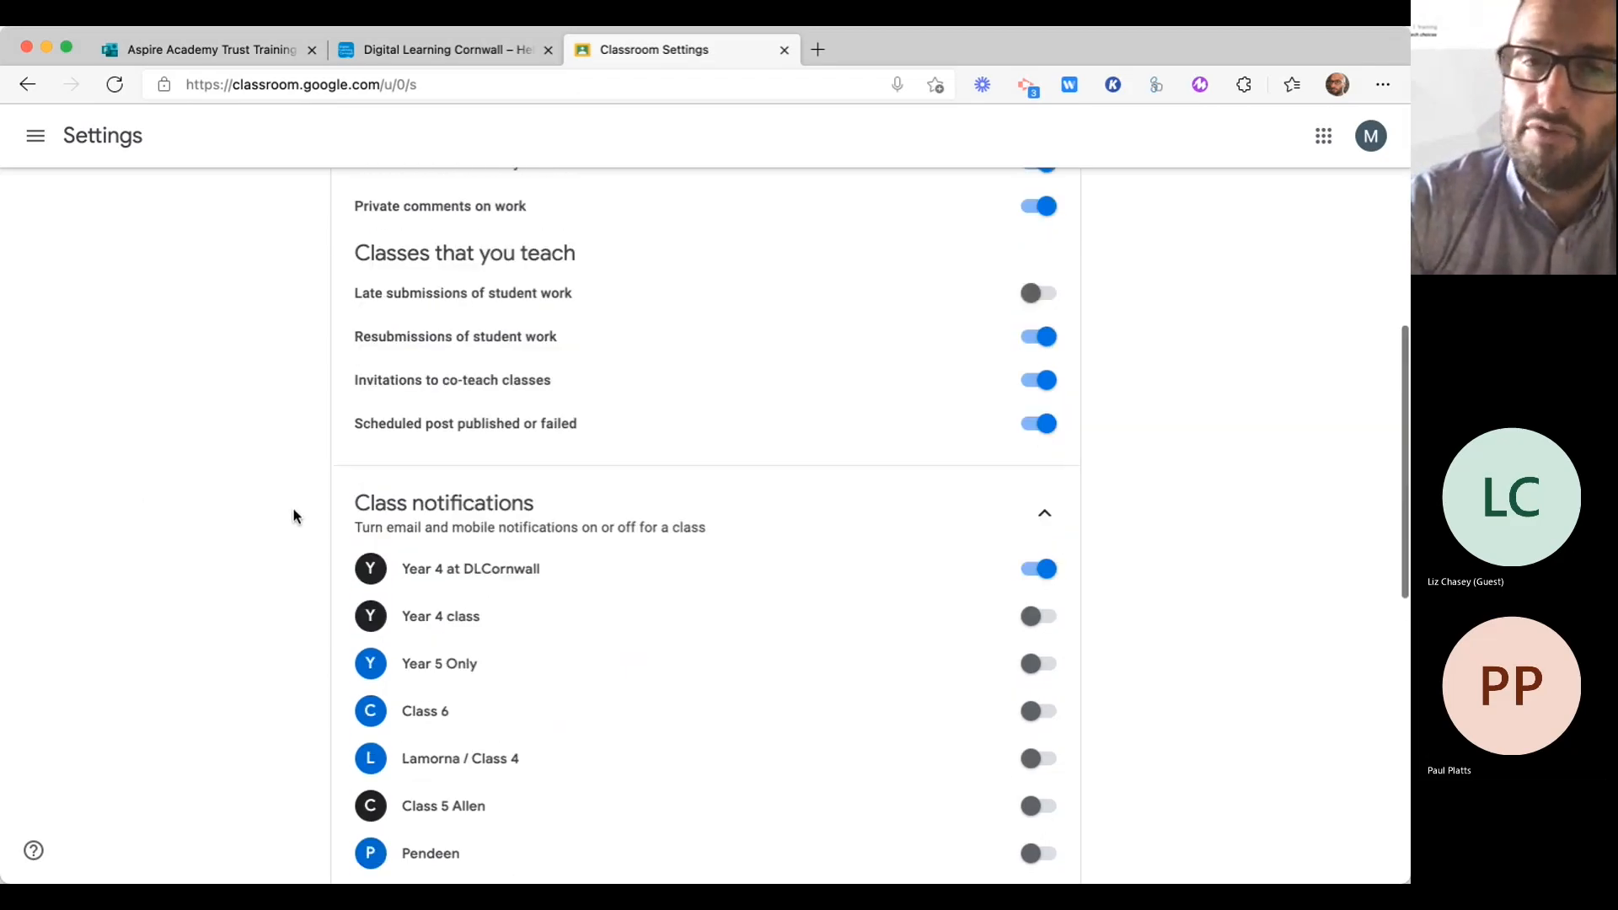
scroll(294, 516, "up", 6)
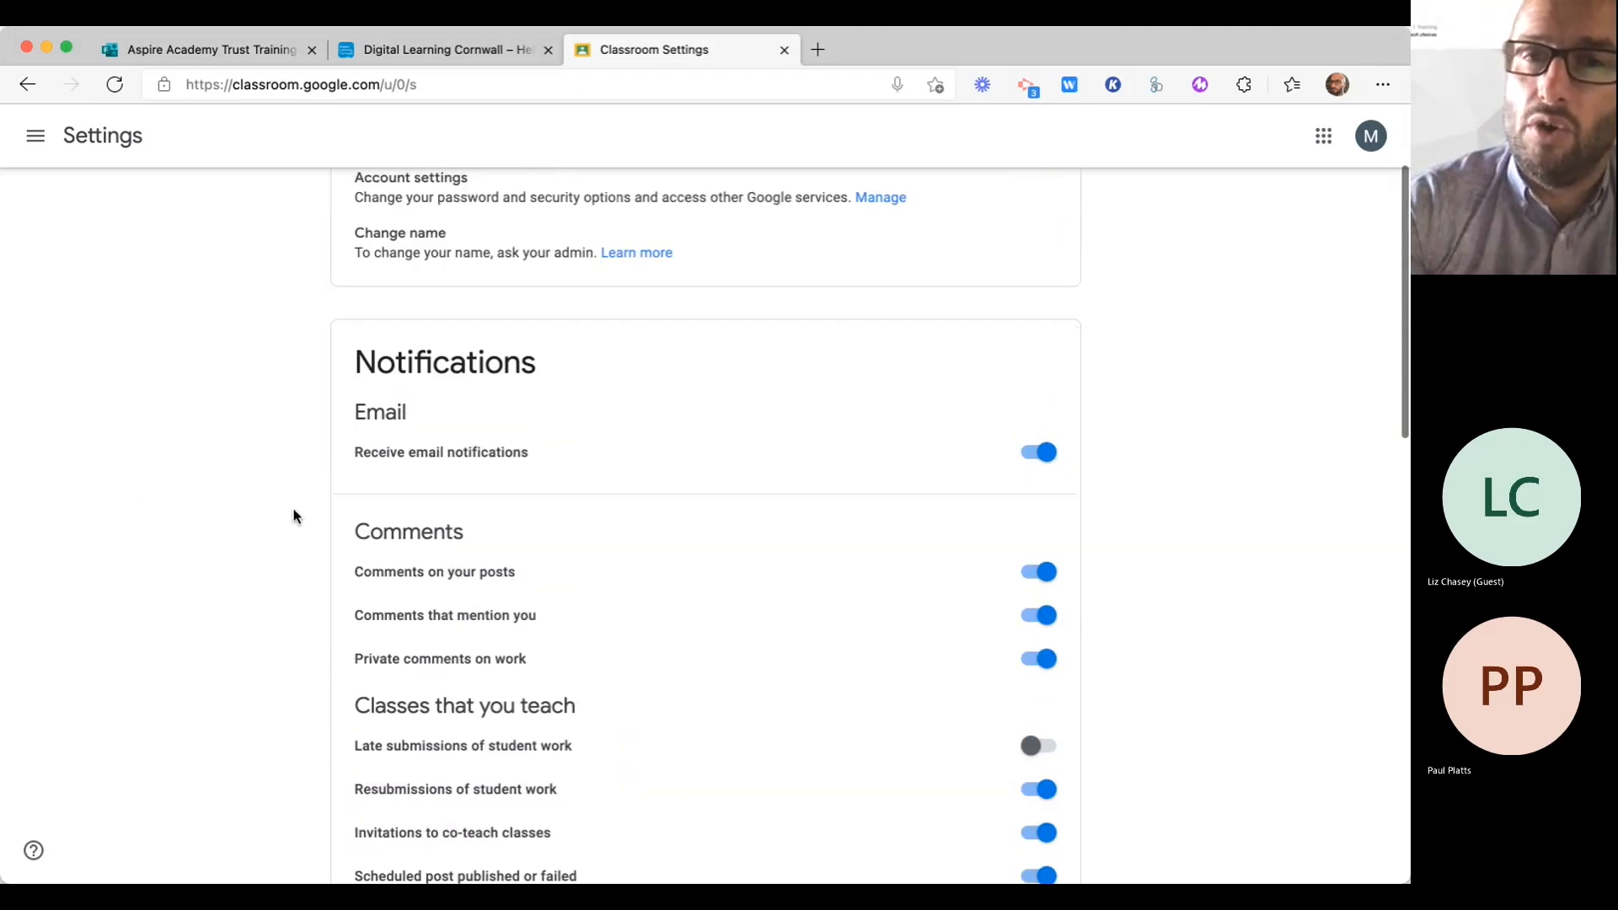
scroll(294, 516, "up", 2)
scroll(294, 515, "down", 10)
Step: Leave the settings and return to the Year 4 at DLCornwall class stream
scroll(294, 516, "up", 8)
scroll(282, 485, "up", 3)
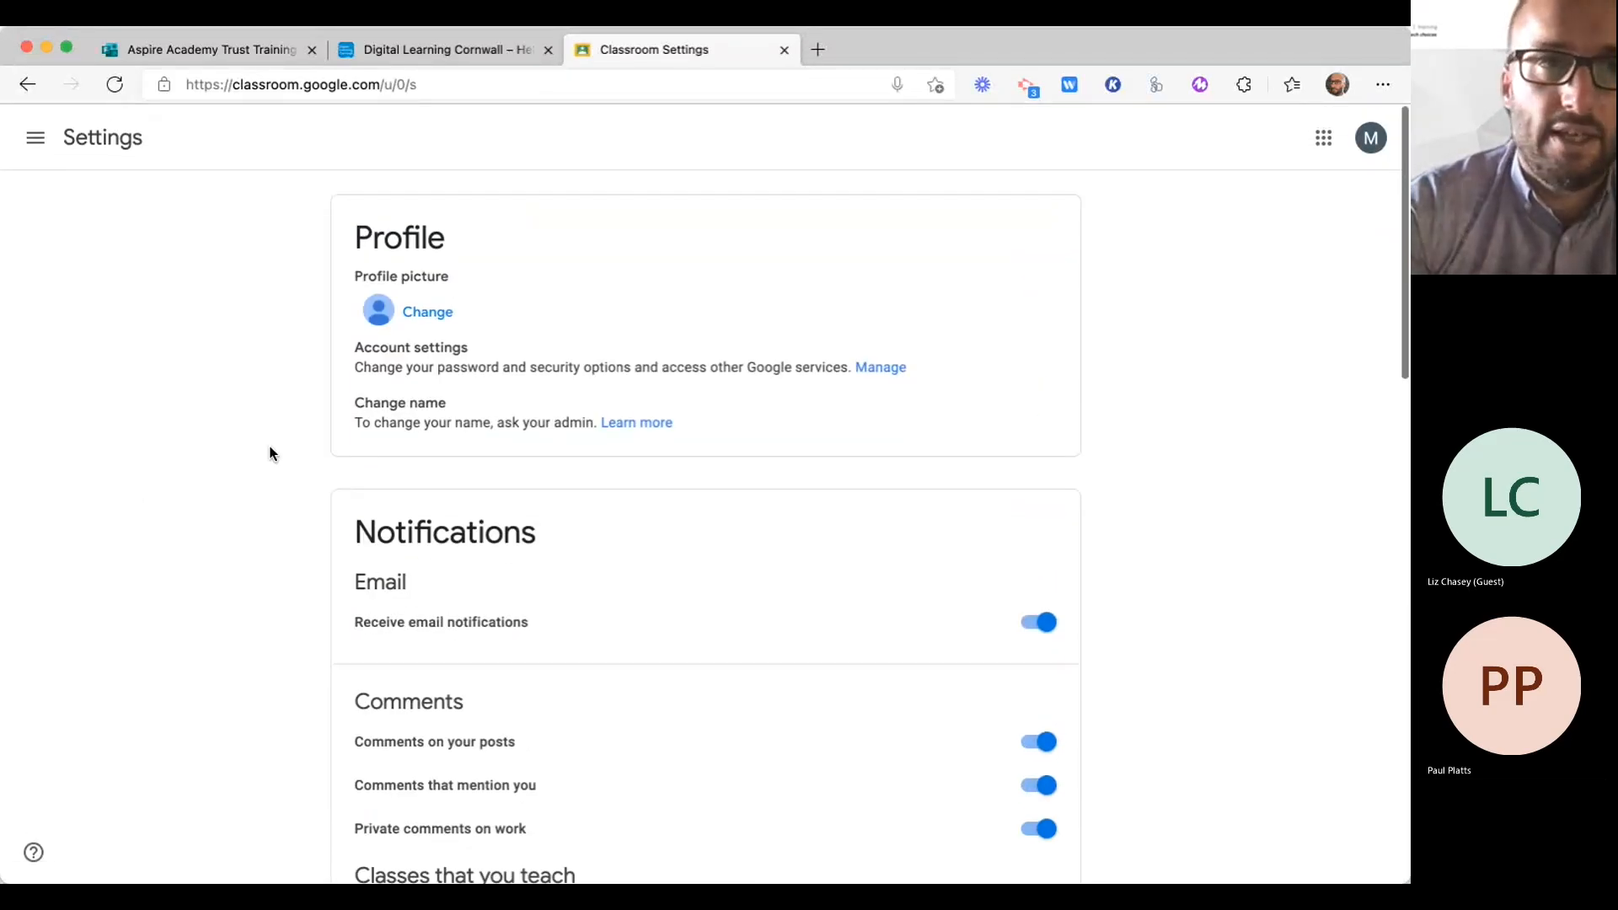
left_click(35, 137)
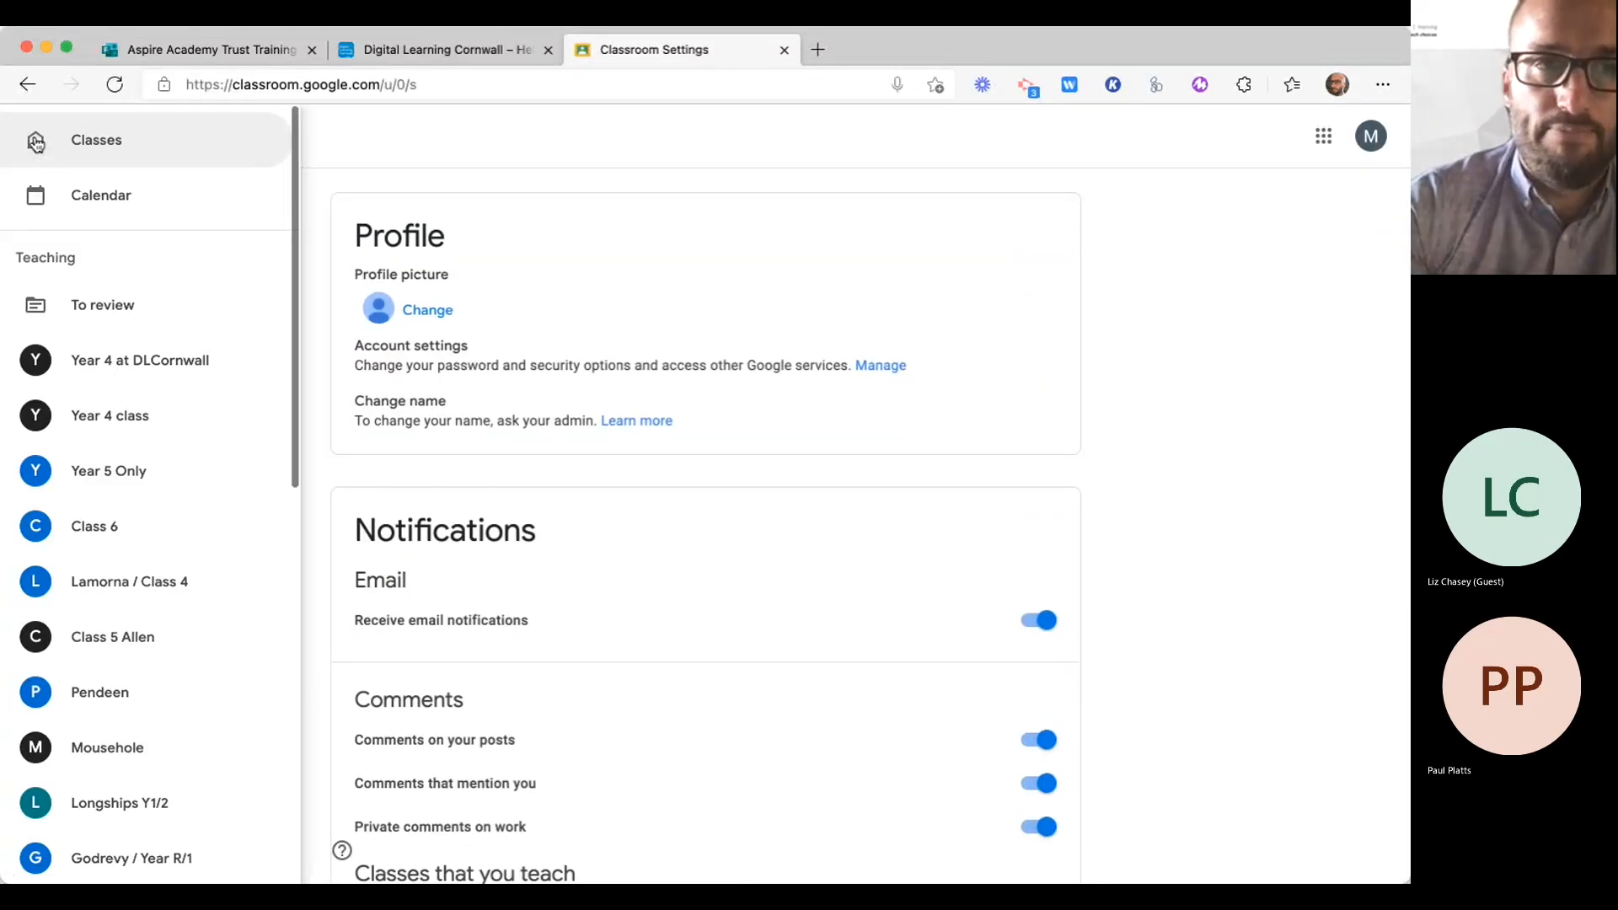
left_click(114, 357)
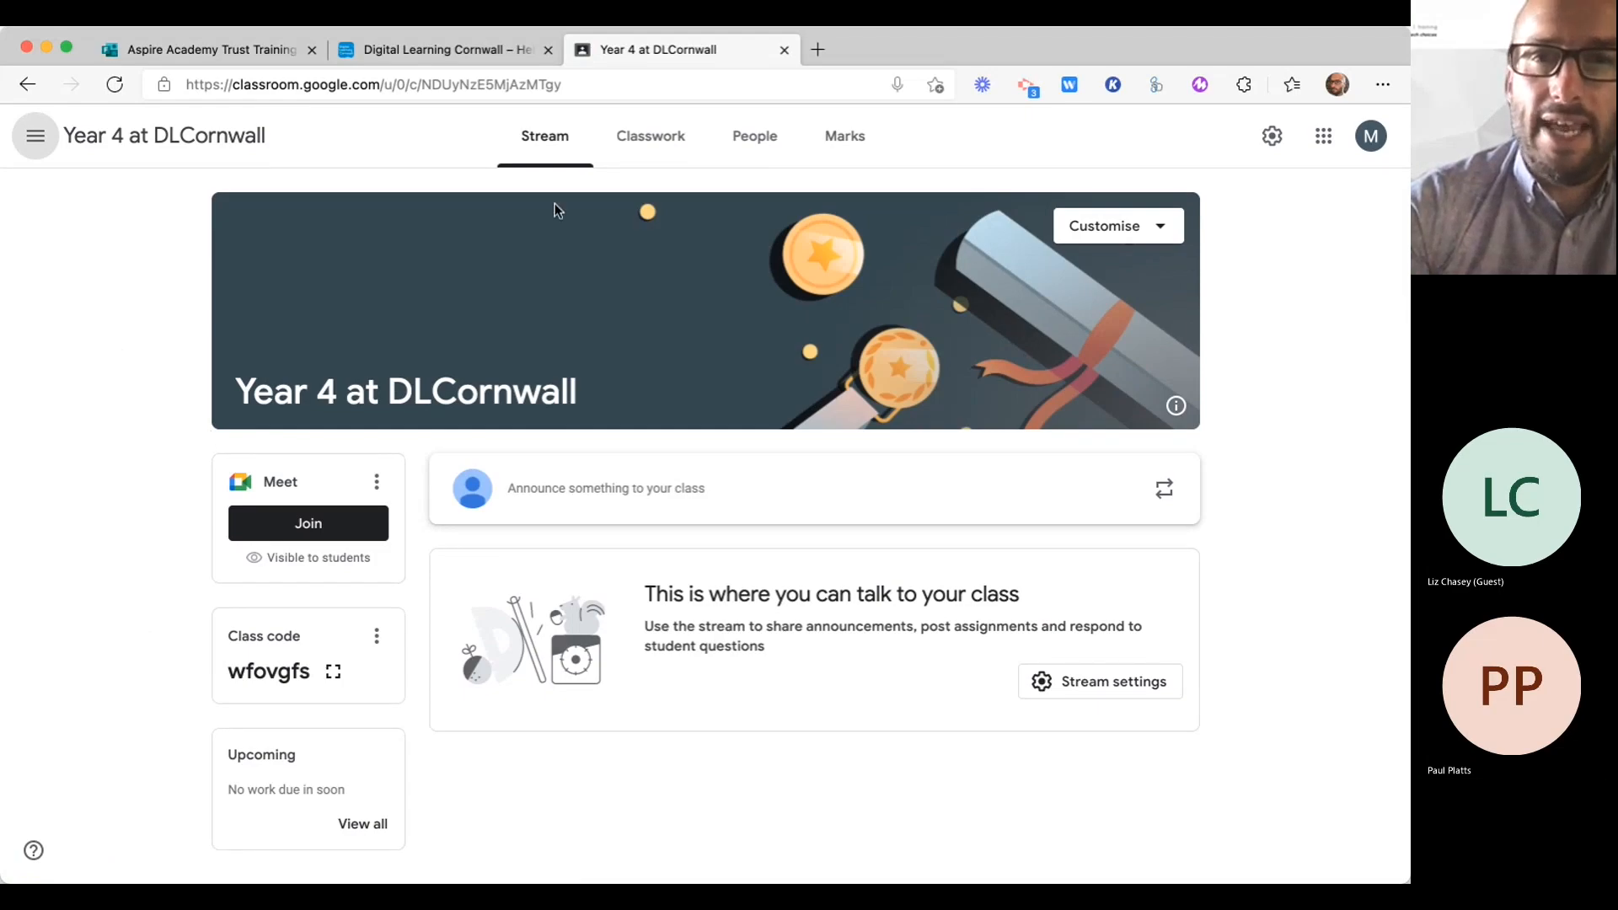
Step: Go to the class's Classwork page and start a new topic named Wk beginning
left_click(669, 138)
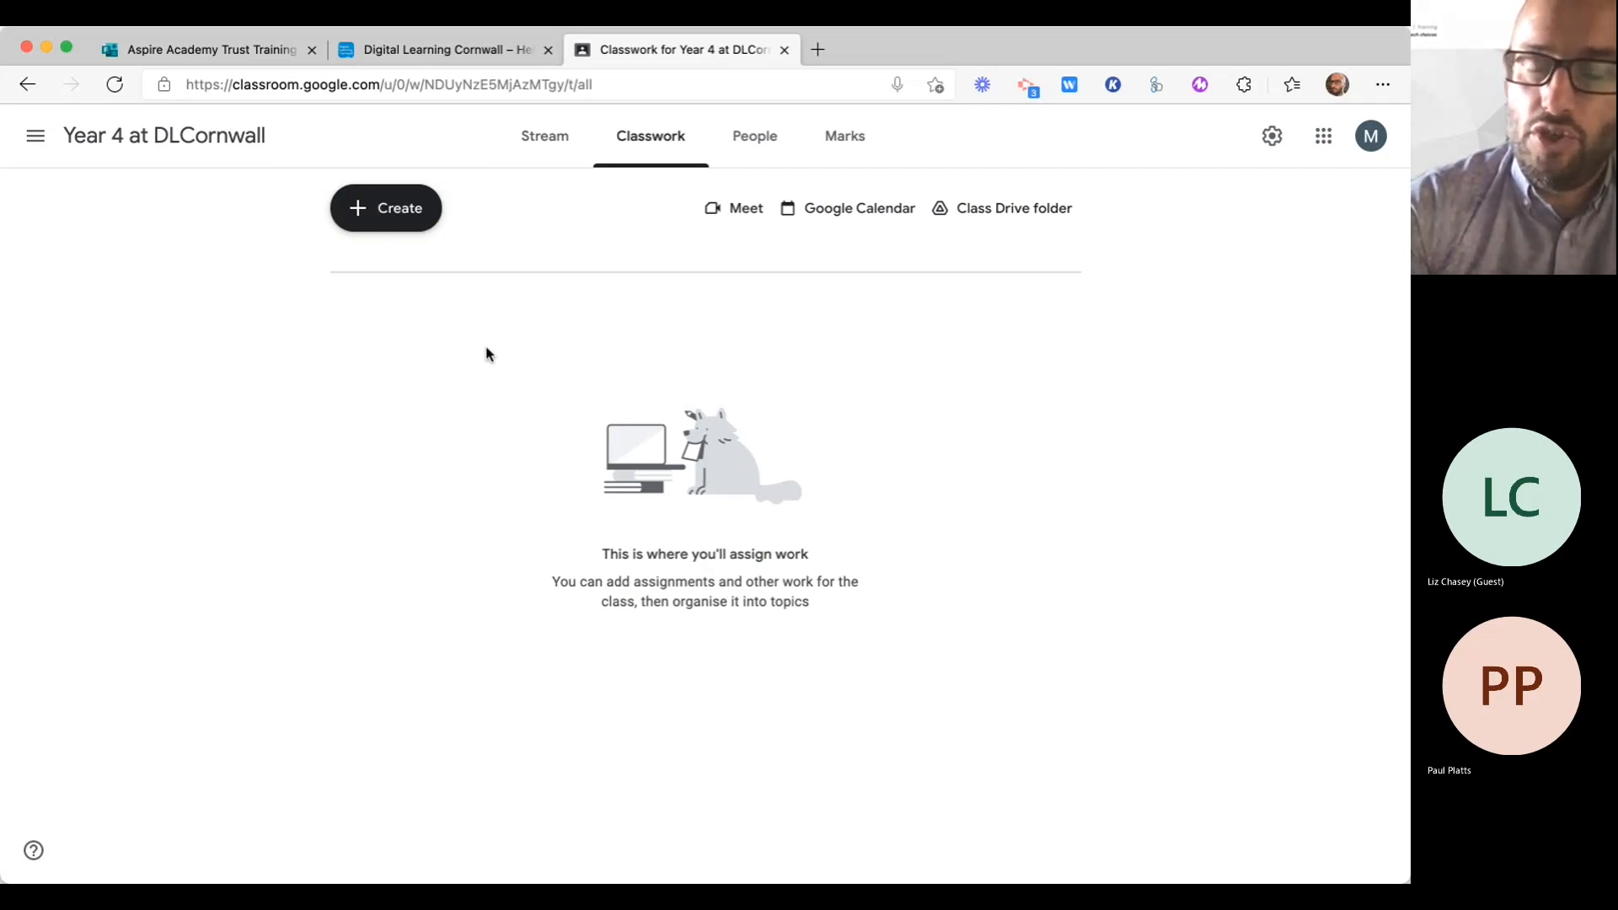
left_click(388, 216)
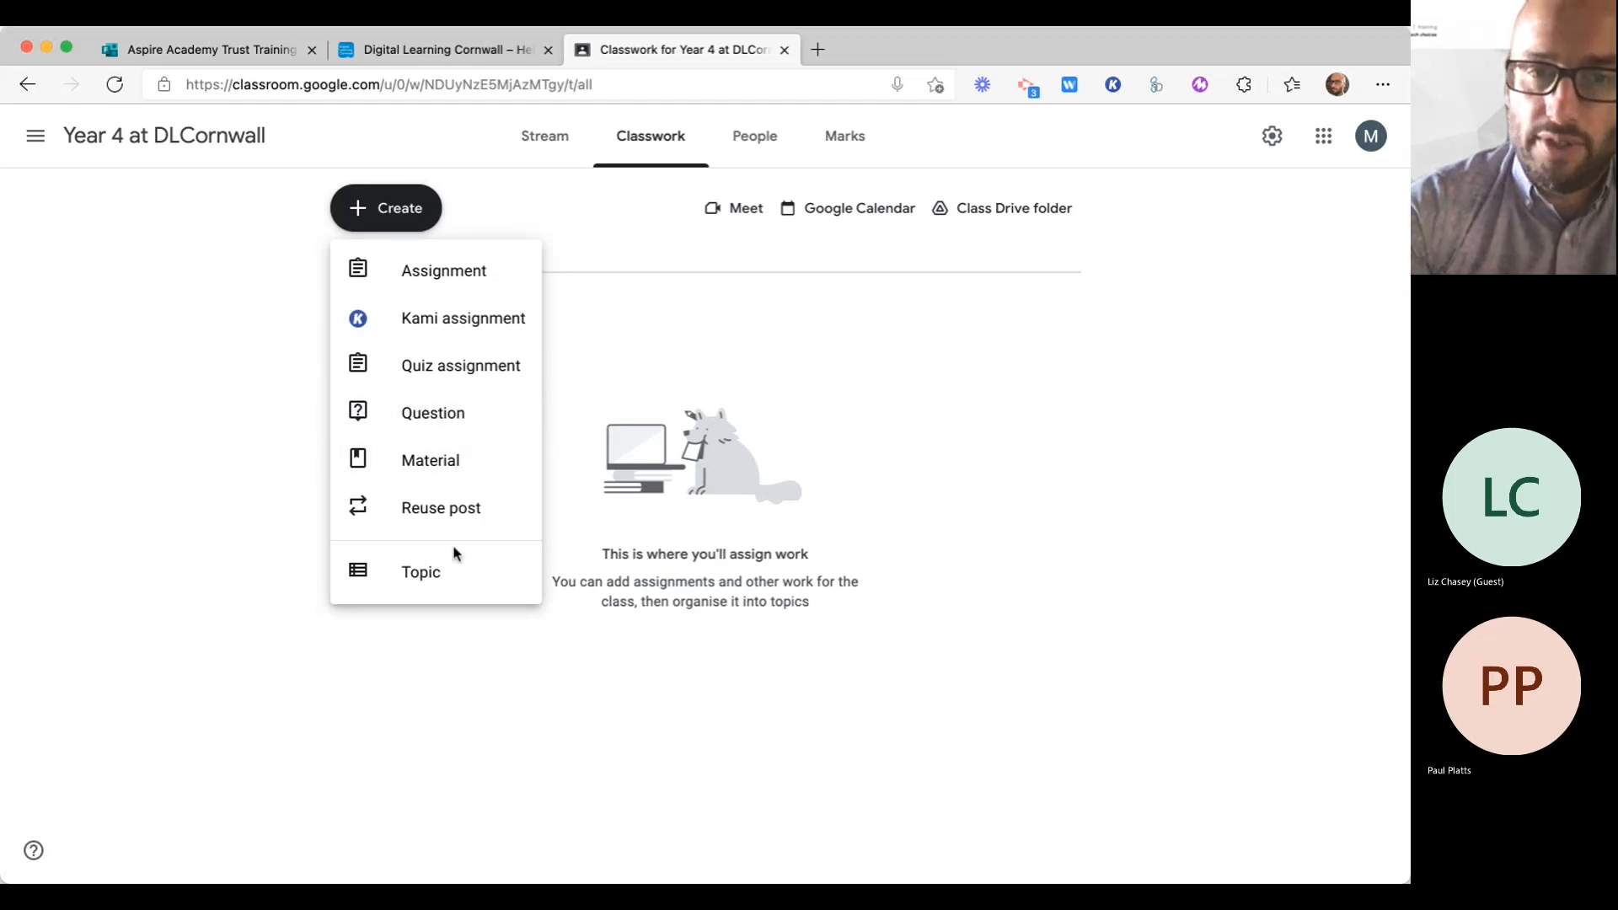
left_click(474, 574)
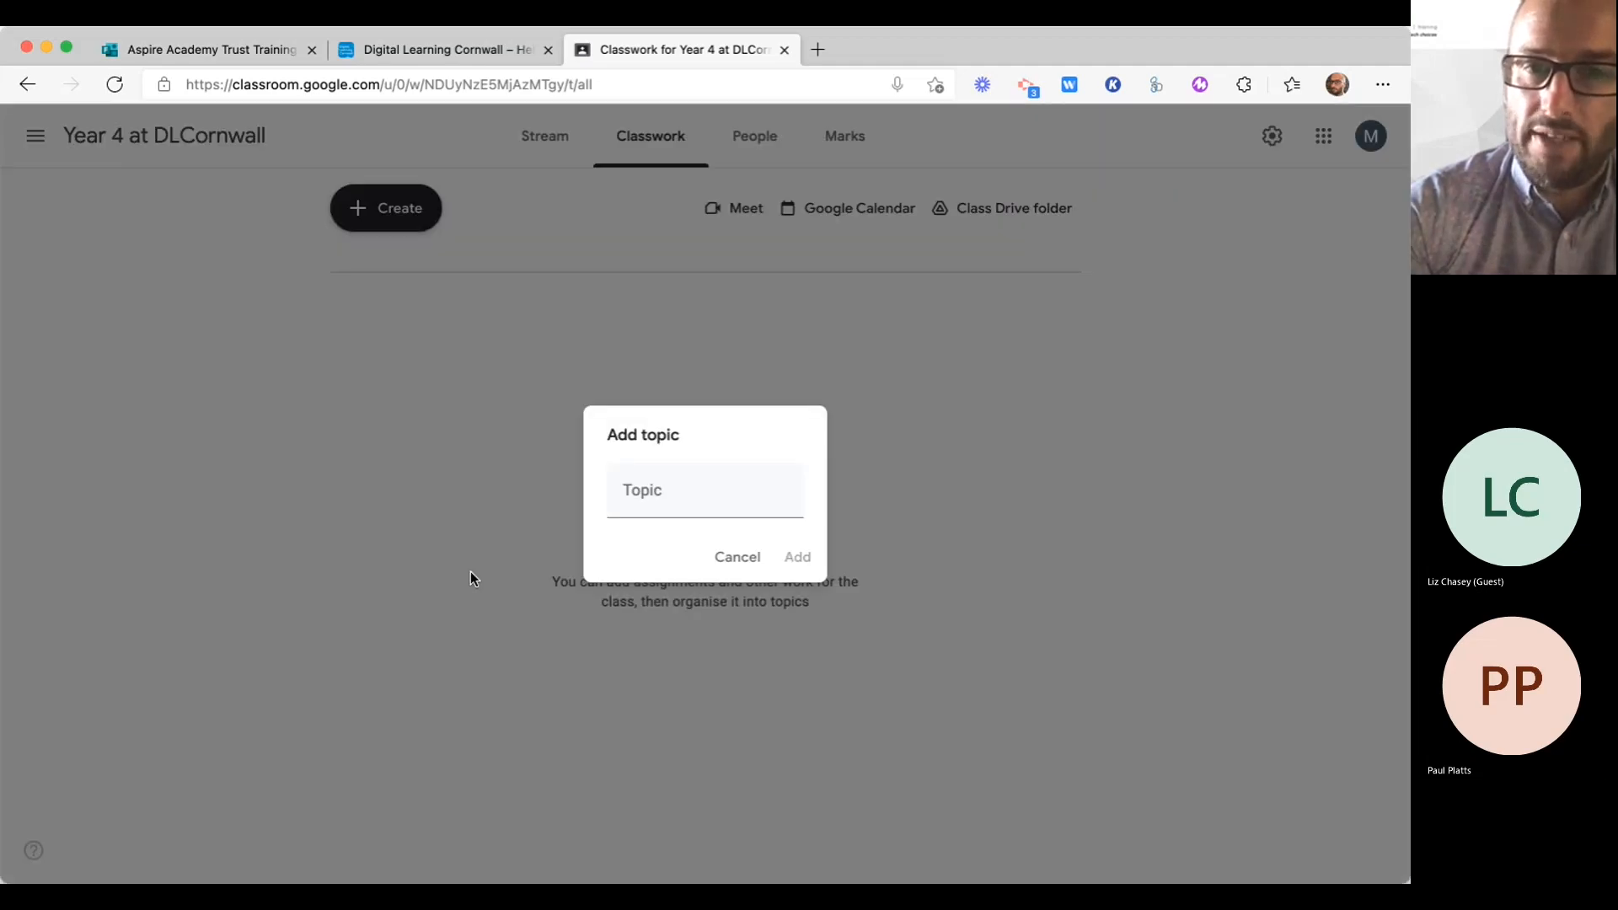
type("Wk")
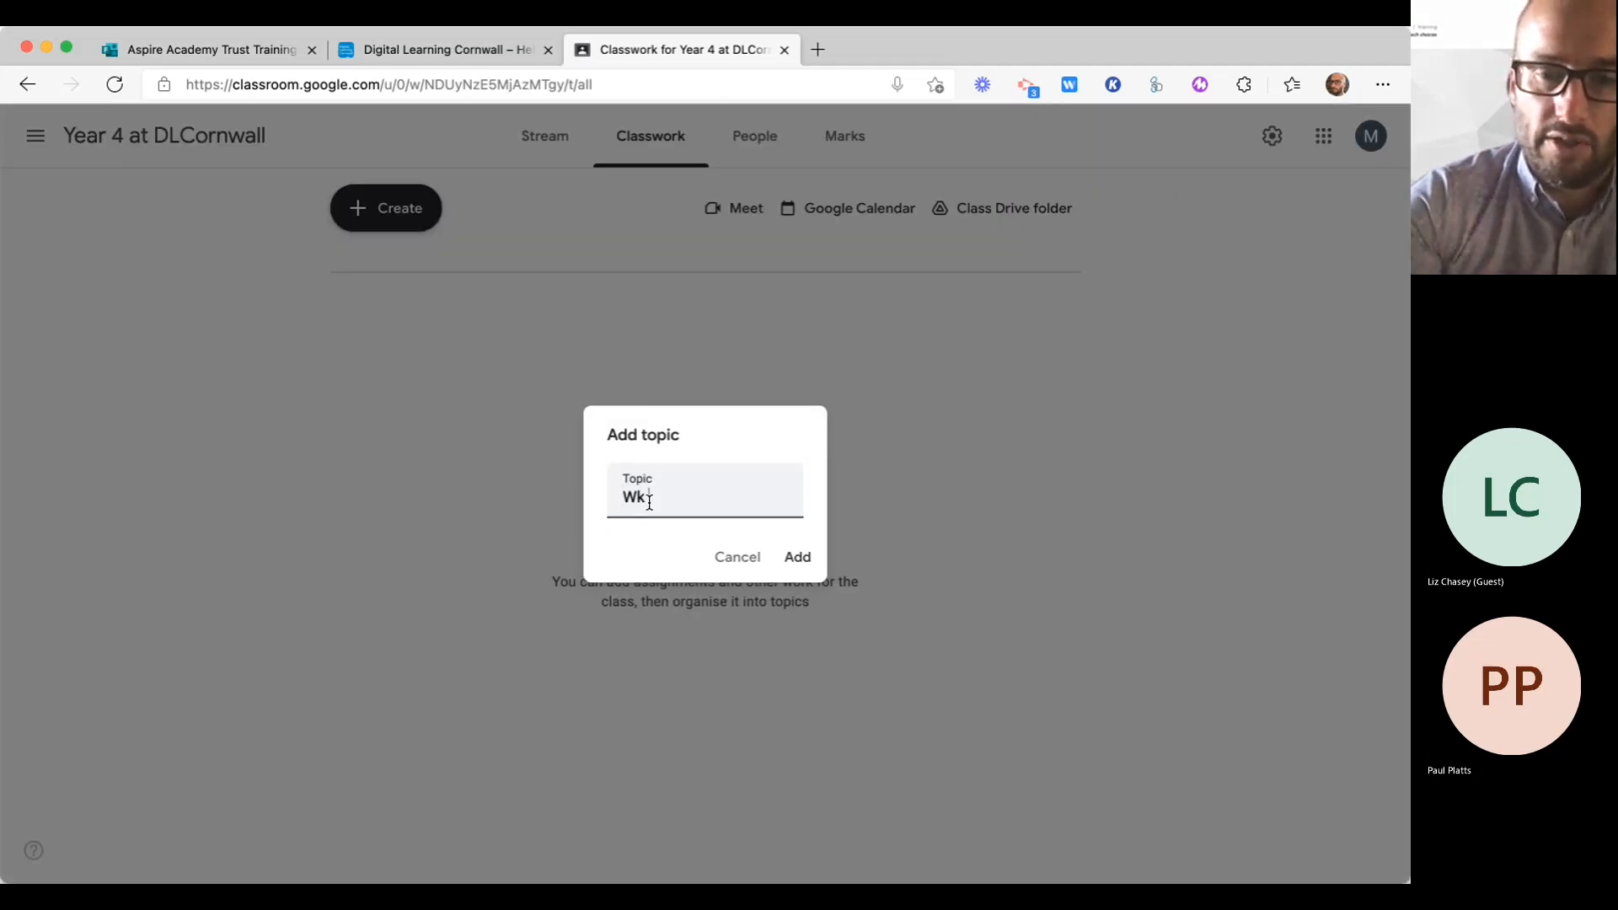
type(" peggiing")
key("BackSpace")
key("BackSpace")
key("BackSpace")
key("BackSpace")
key("BackSpace")
type("innn")
key("BackSpace")
type("ing")
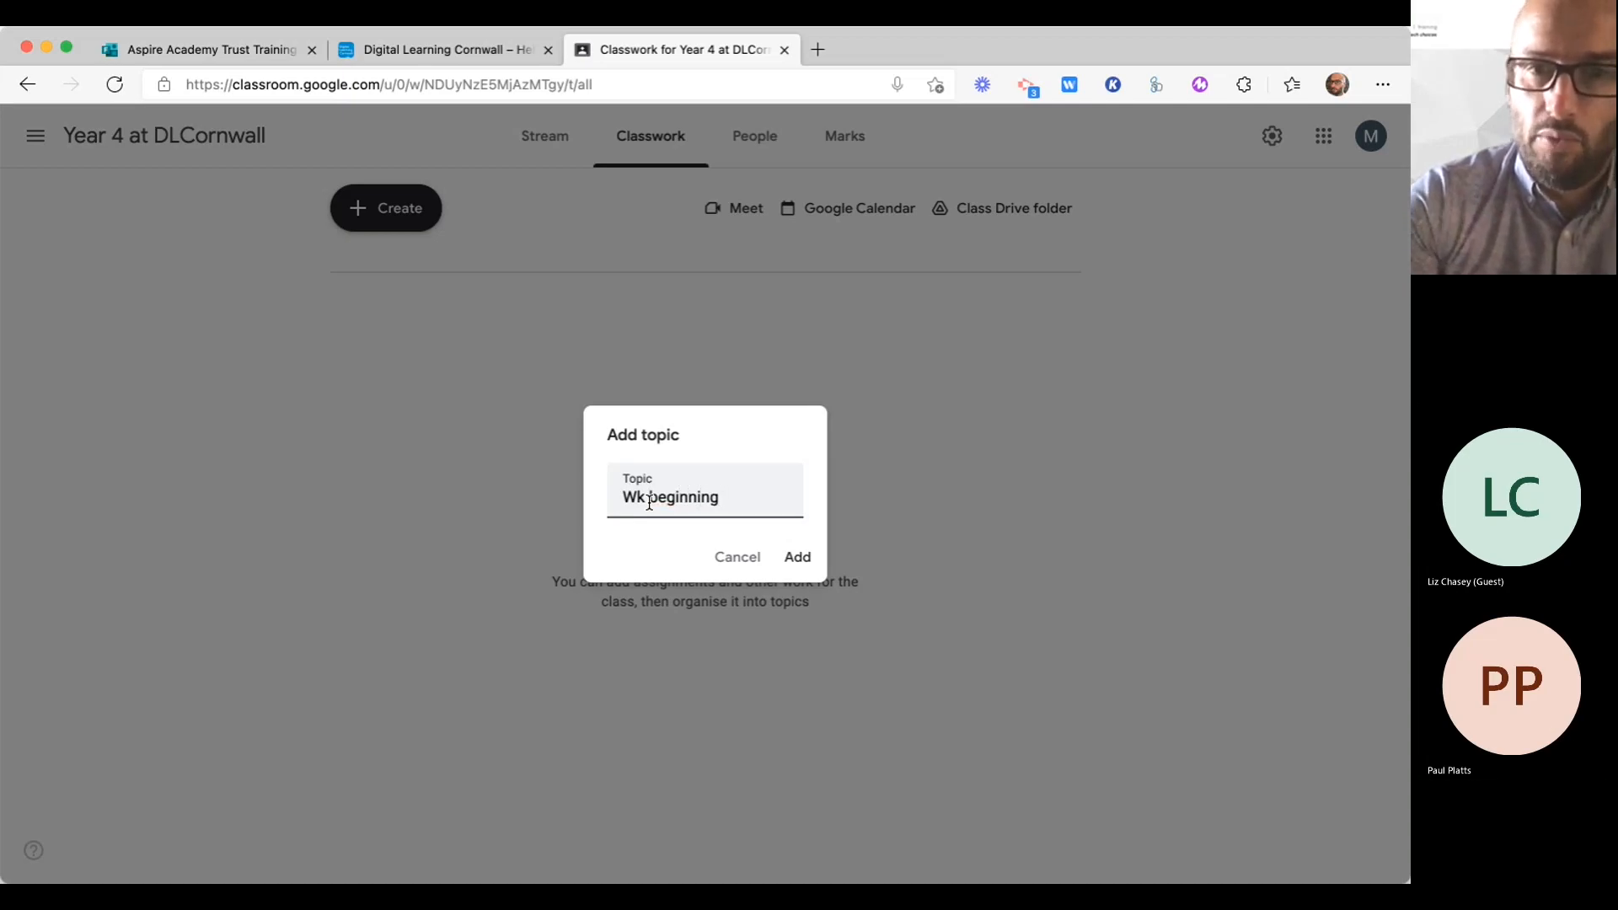
Step: Change the new topic's name to Wk bg 10th Jan, copy the name for reuse and add the topic
left_click(697, 499)
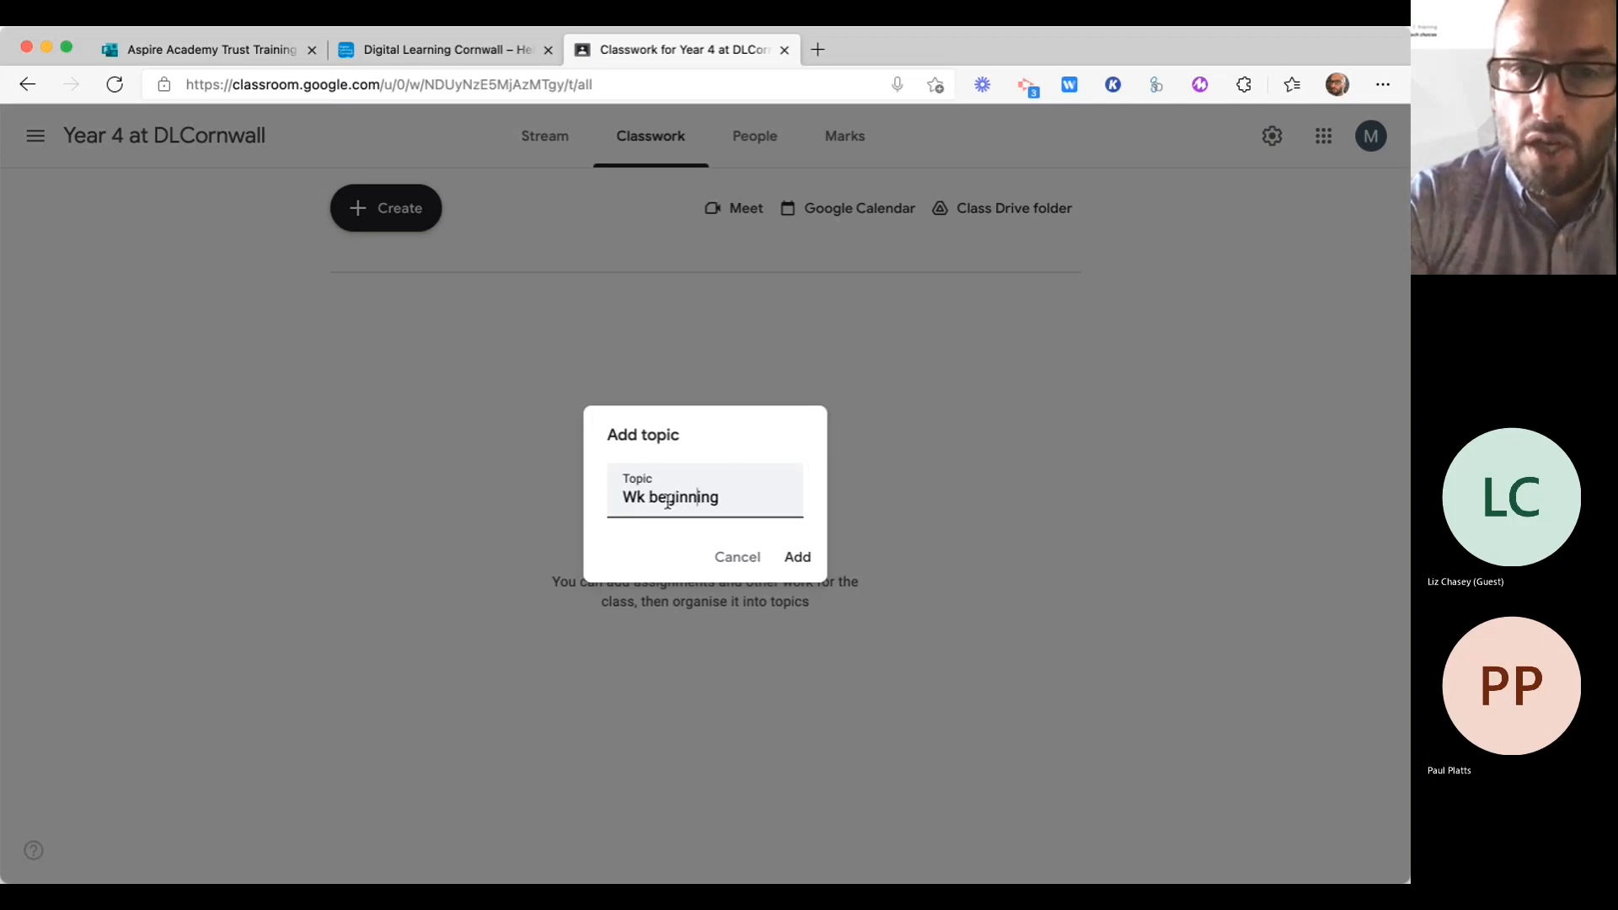
left_click(731, 497)
left_click_drag(732, 498, 652, 501)
type("bg")
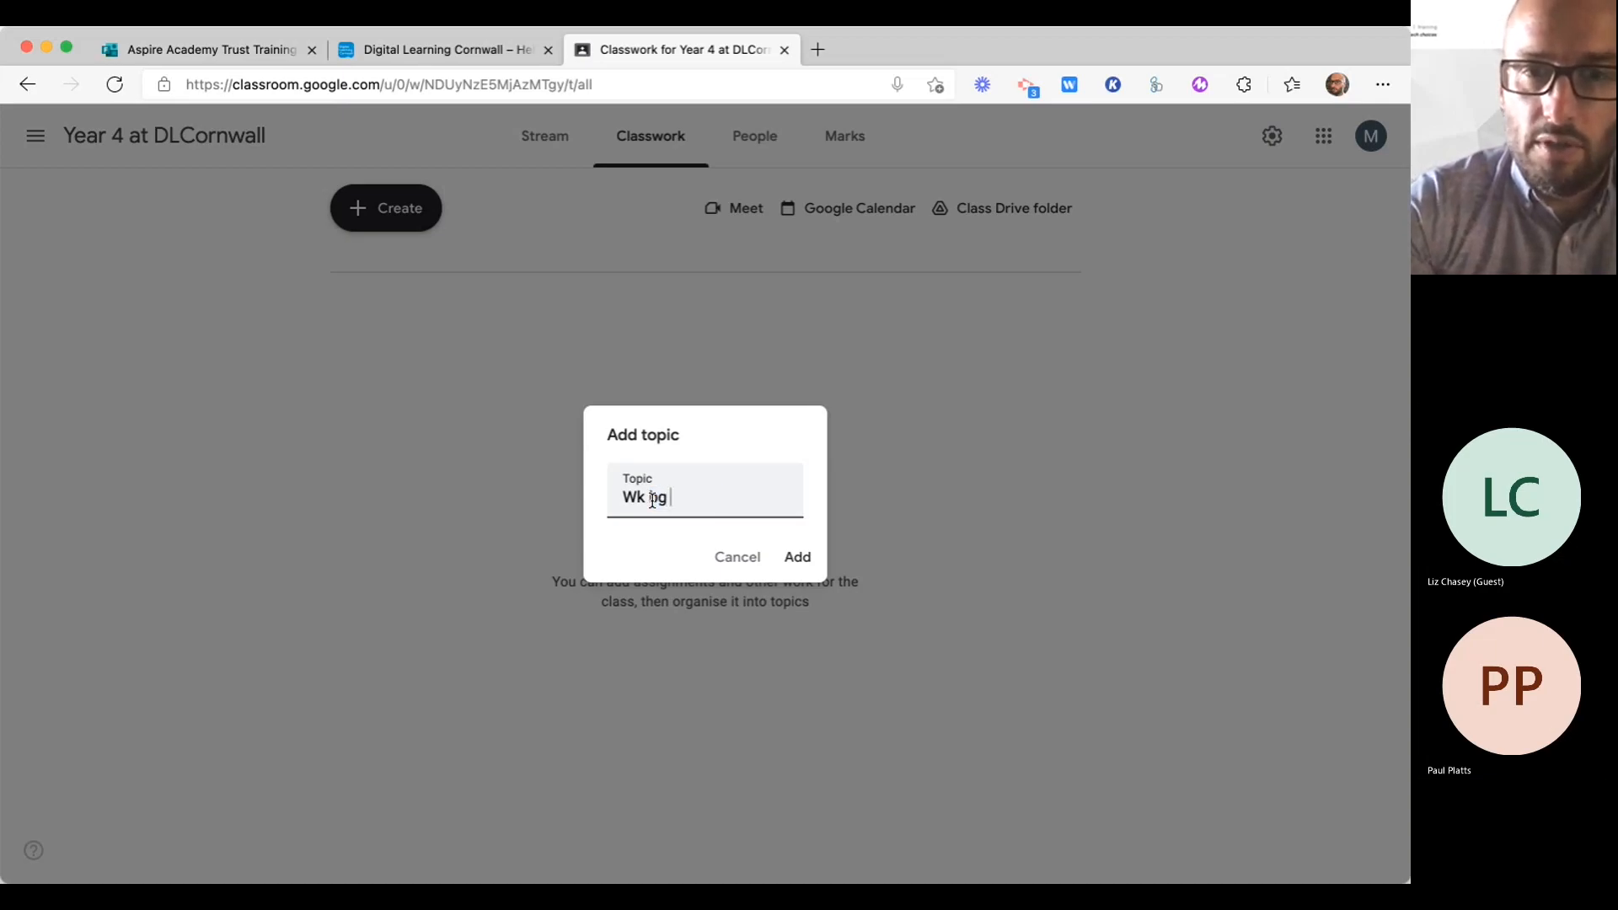
type(" 10th Jan")
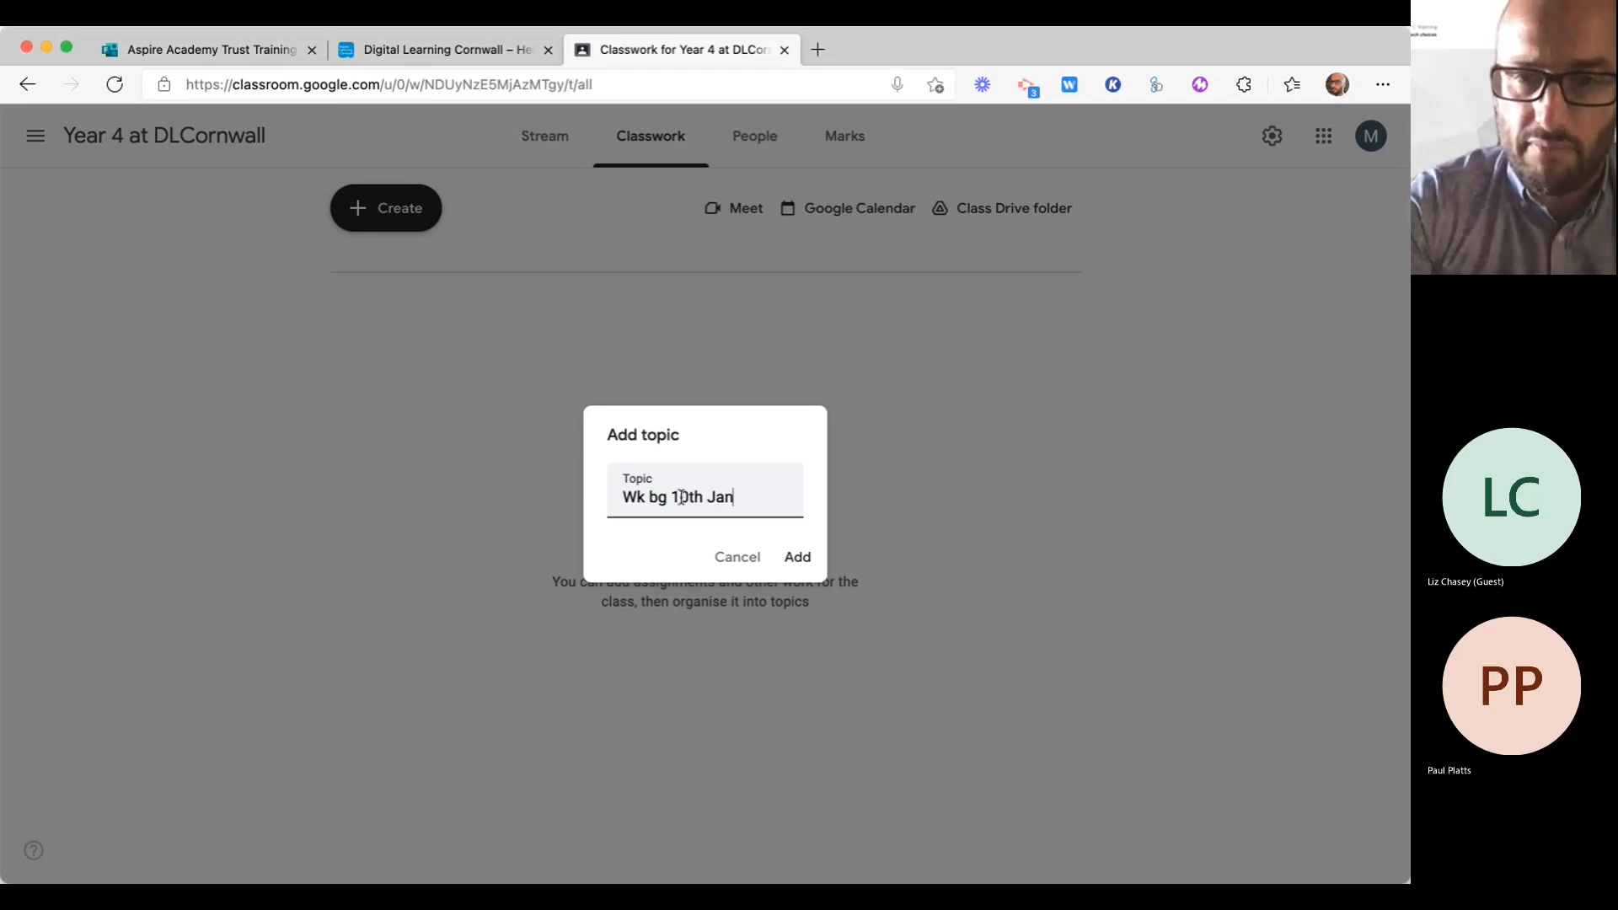
triple_click(678, 495)
key("super+c")
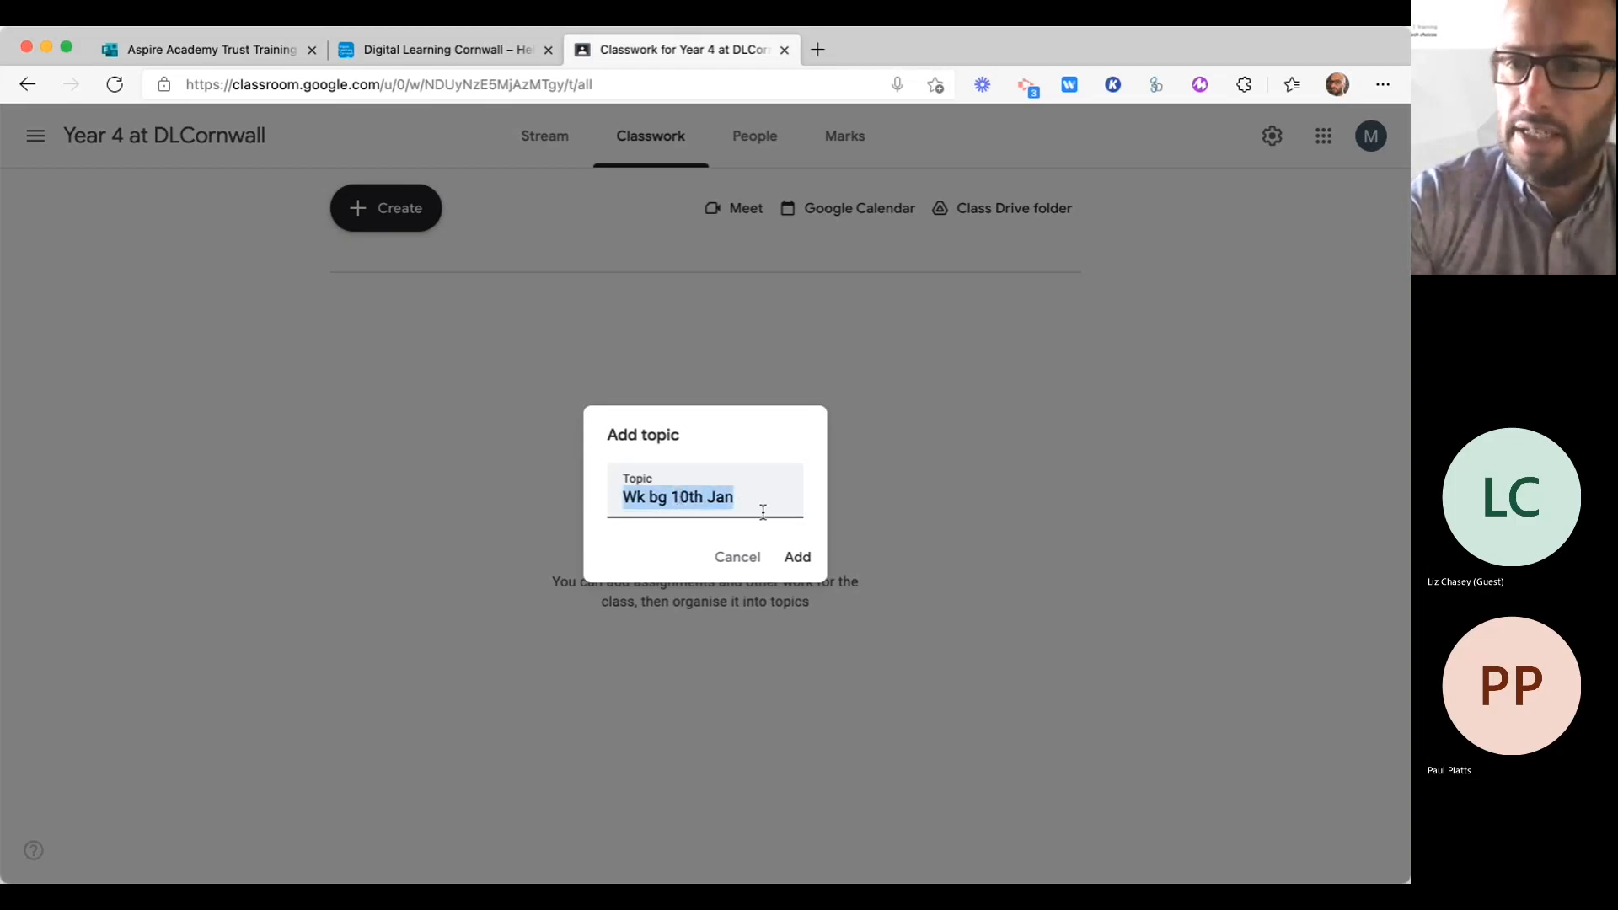
left_click(796, 560)
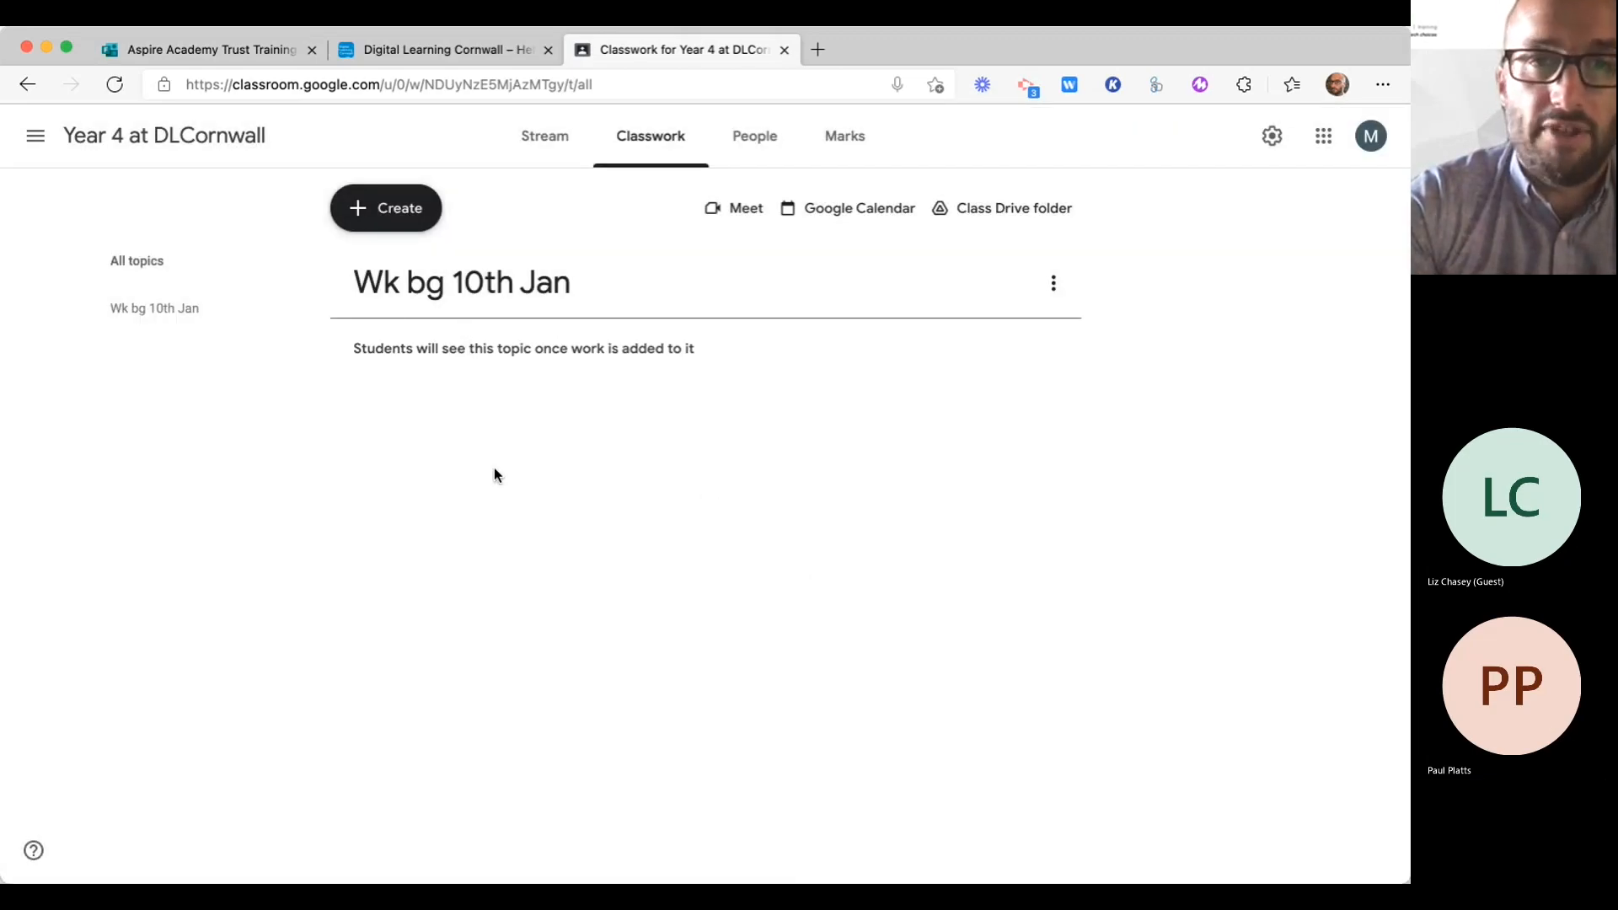
Step: Add a second topic from the copied name, with the date changed so it reads Wk bg 17th Jan
left_click(388, 227)
left_click(447, 578)
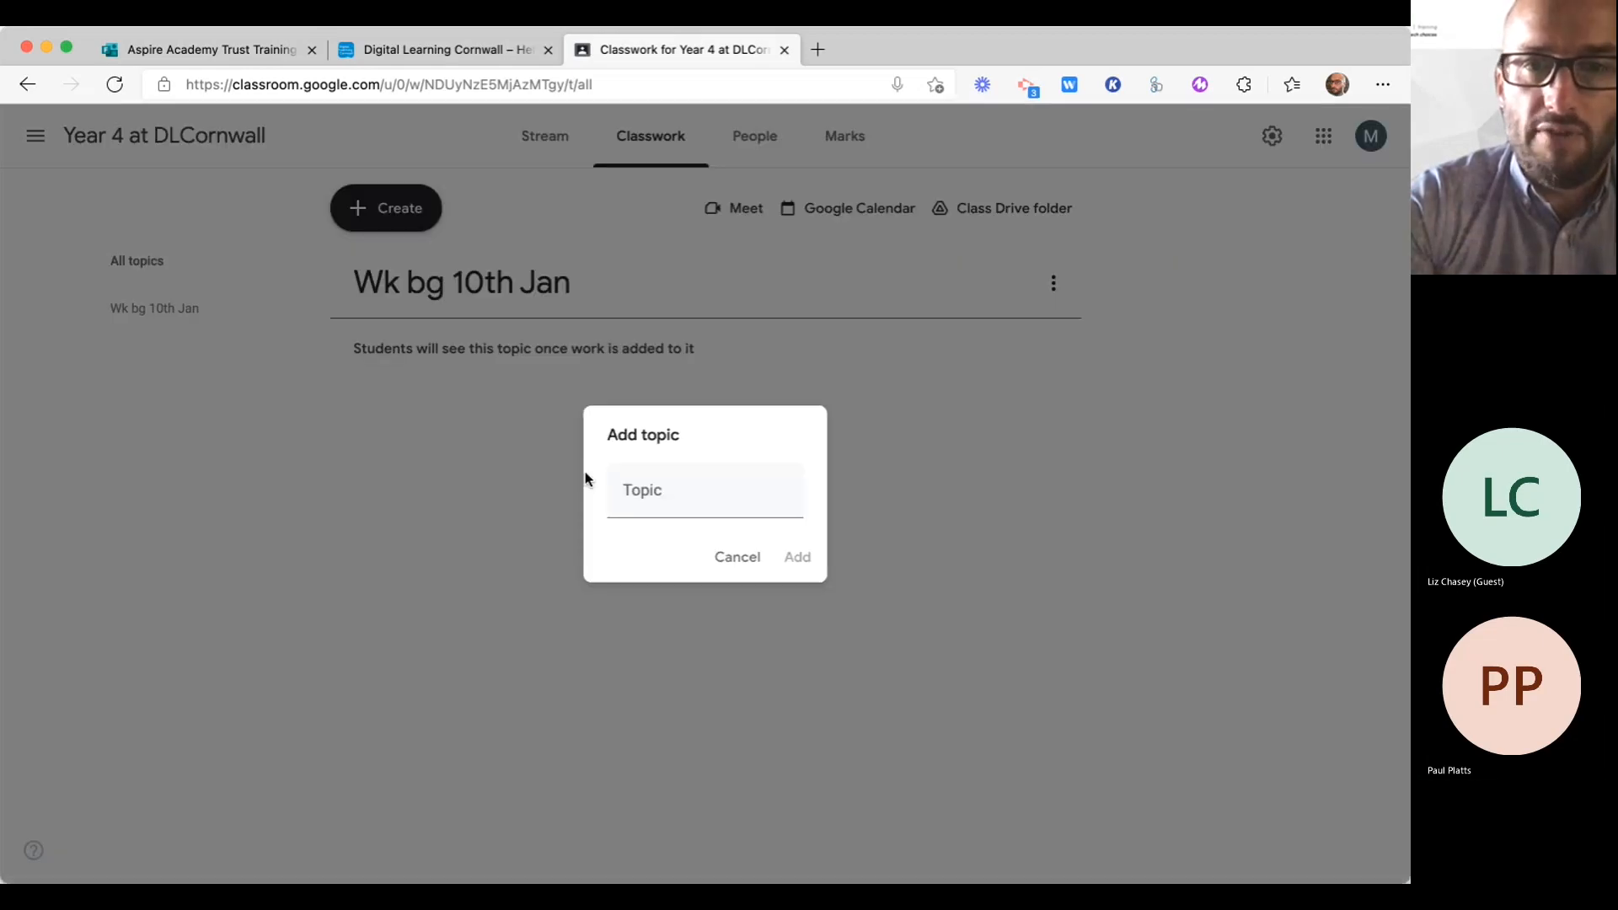
left_click(681, 499)
key("super+v")
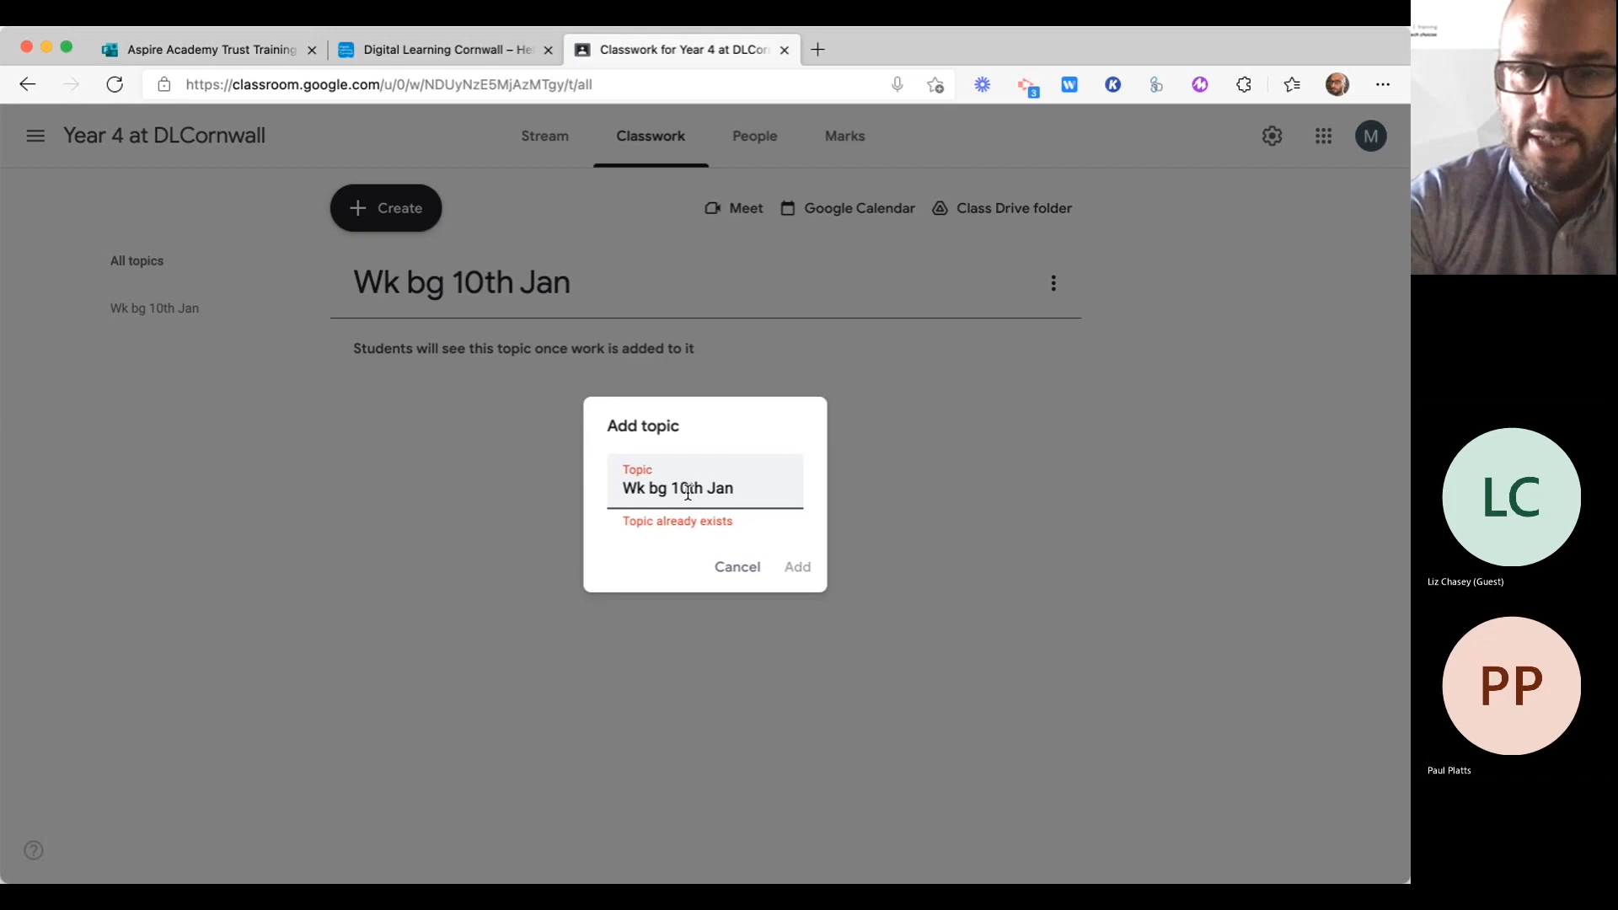
left_click(684, 489)
key("BackSpace")
type("7")
left_click(797, 556)
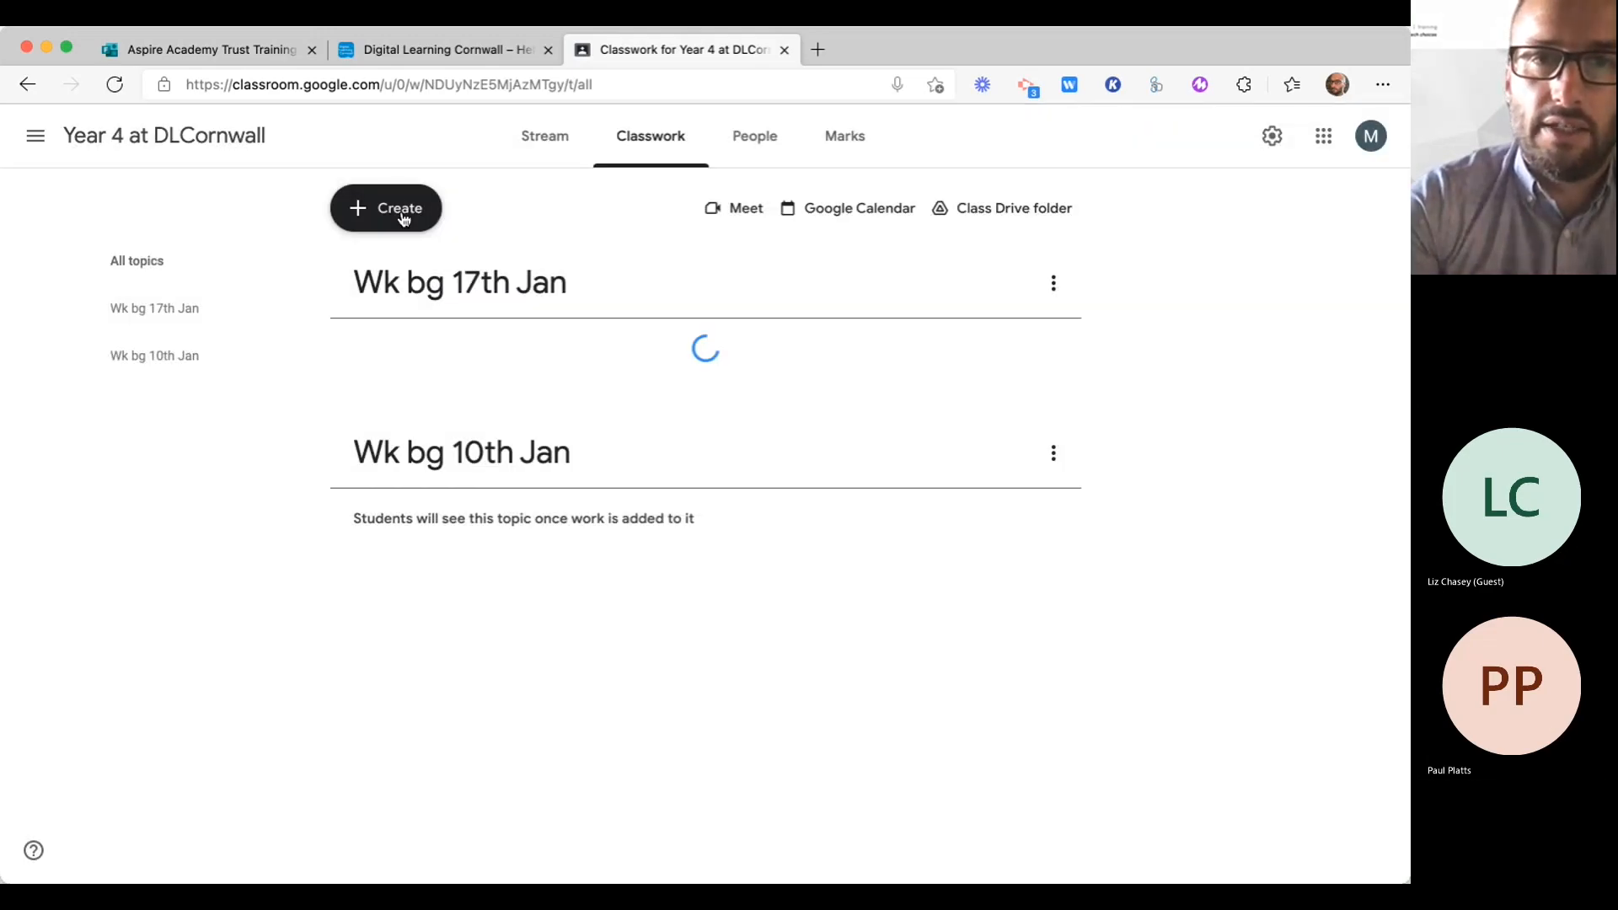
Step: Add a third topic from the copied name, edited to read Wk bg 24th Jan
left_click(415, 221)
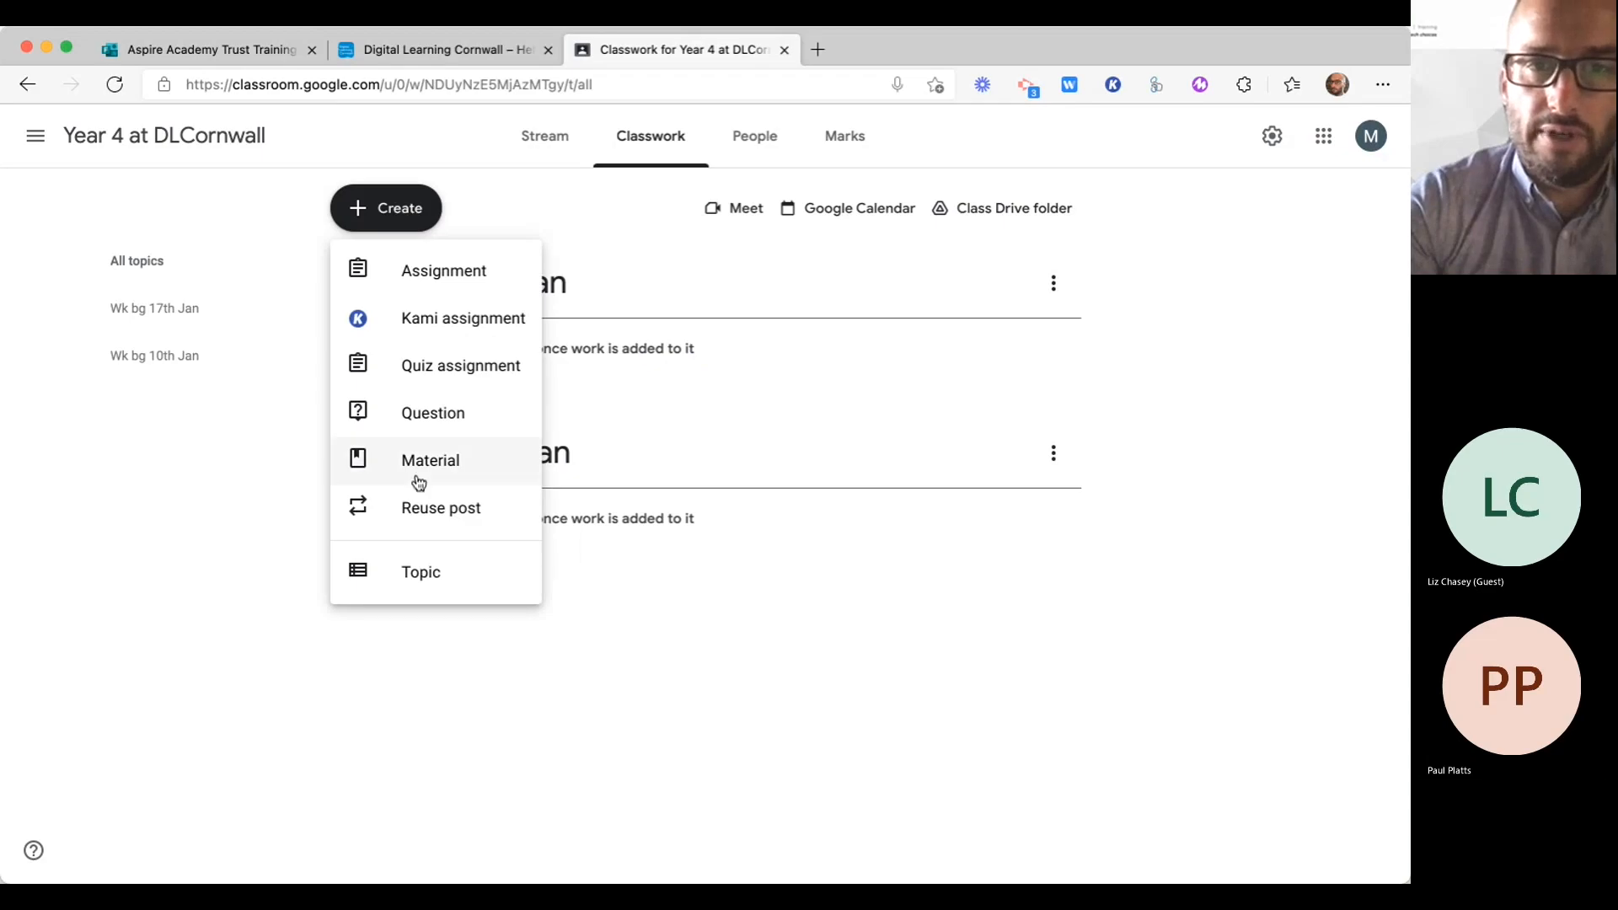
left_click(458, 570)
key("super+v")
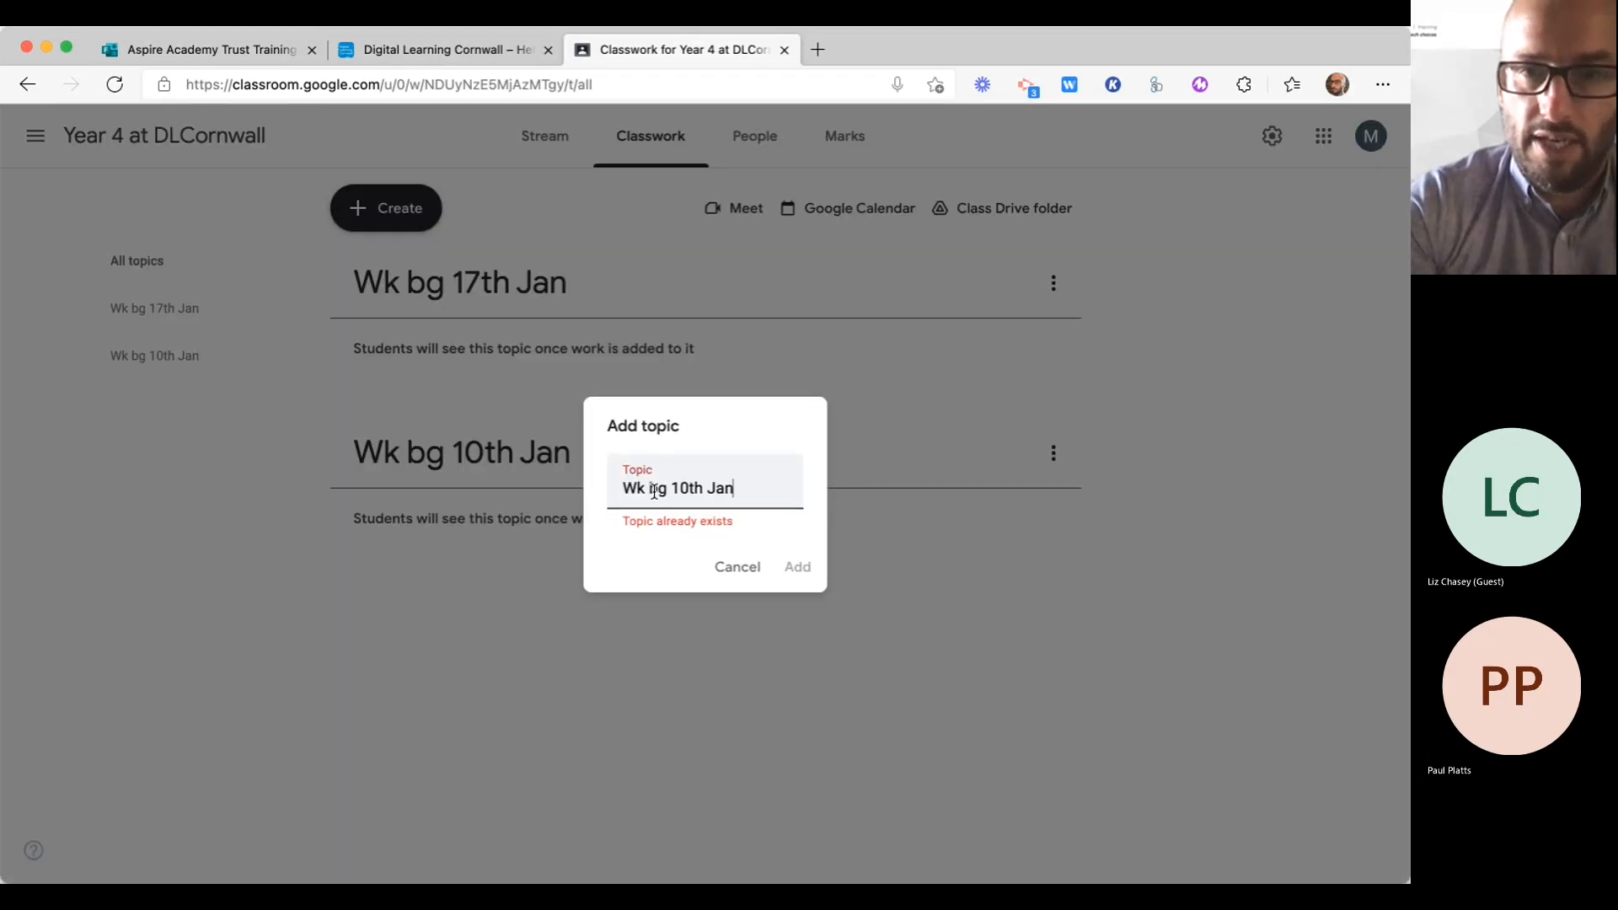
left_click(689, 488)
key("BackSpace")
key("BackSpace")
type("24")
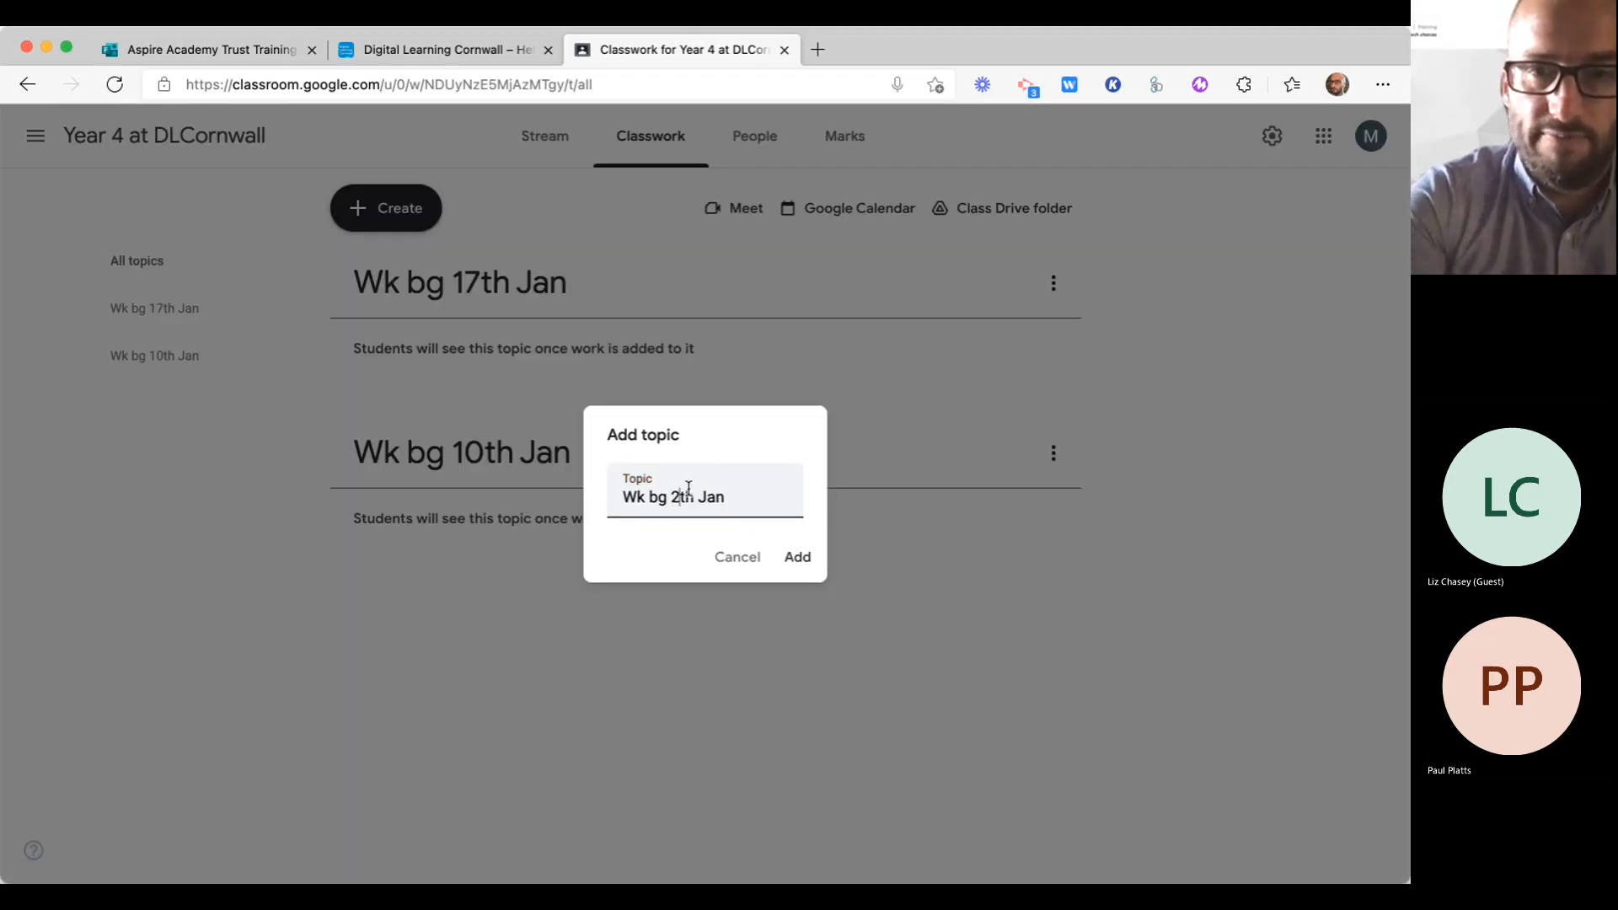
left_click(798, 557)
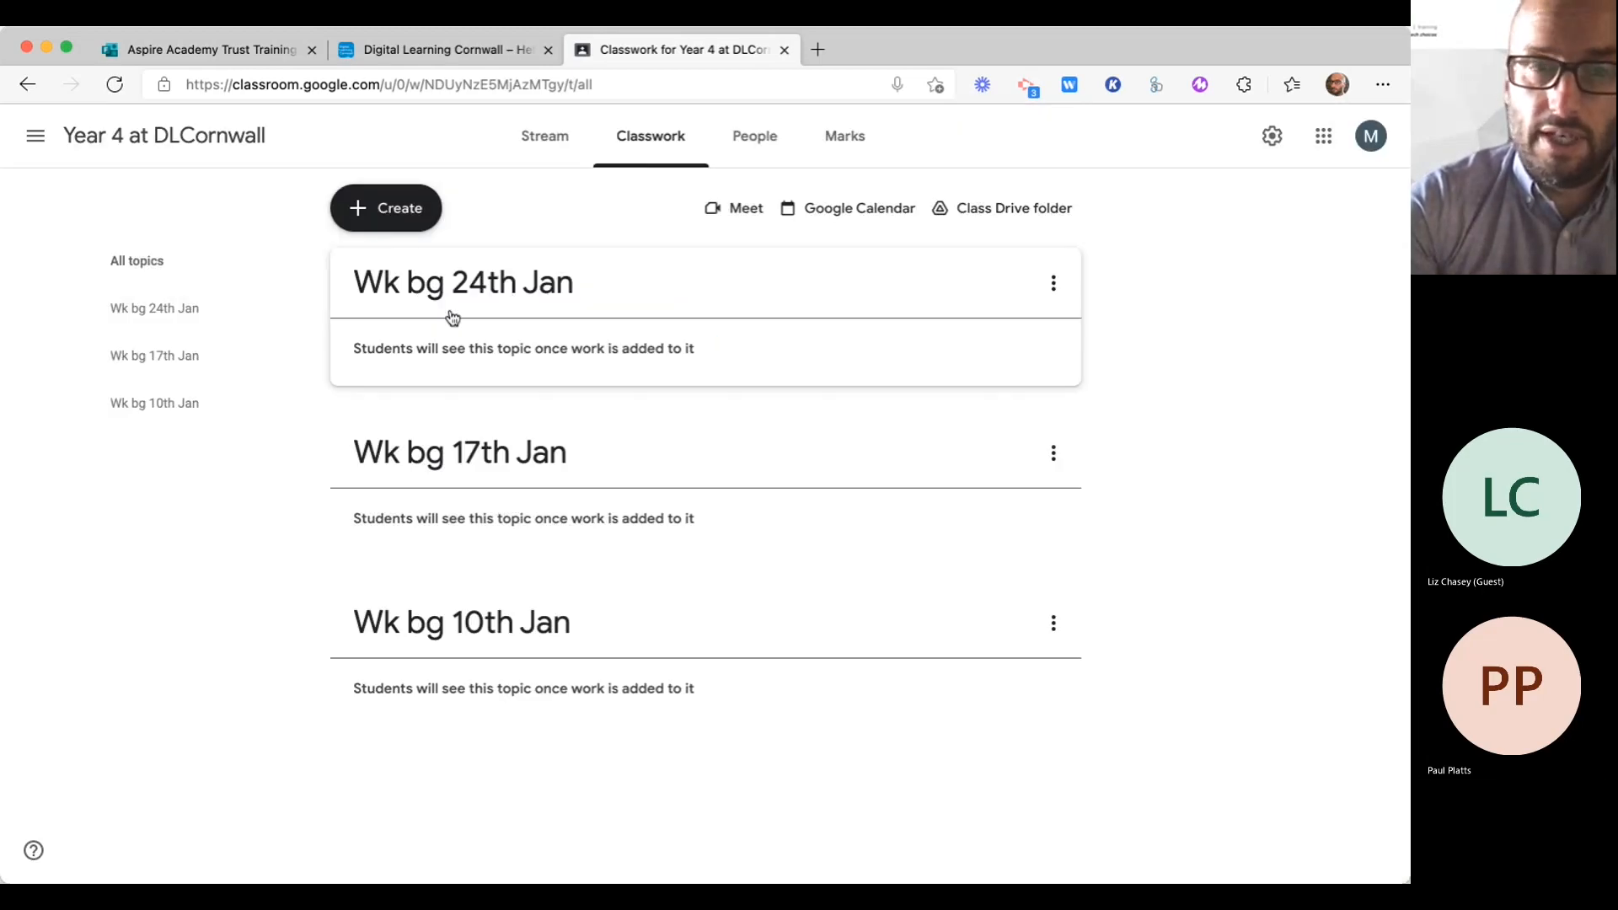
Step: Add a fourth topic from the copied name, edited to read Wk bg 31st Jan
left_click(415, 221)
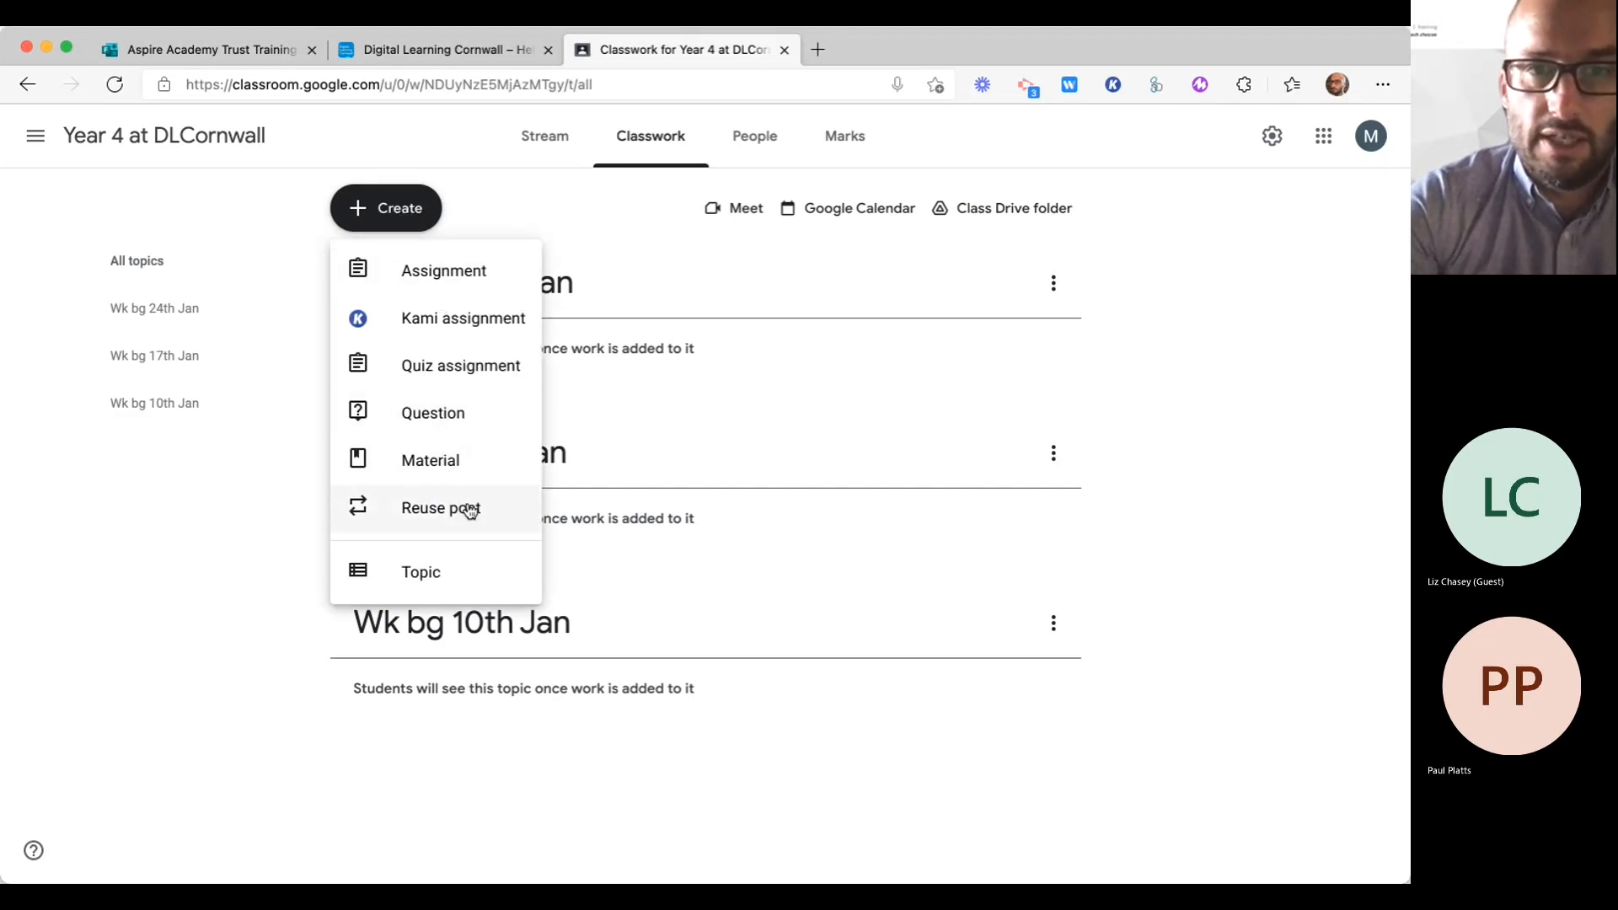
left_click(468, 573)
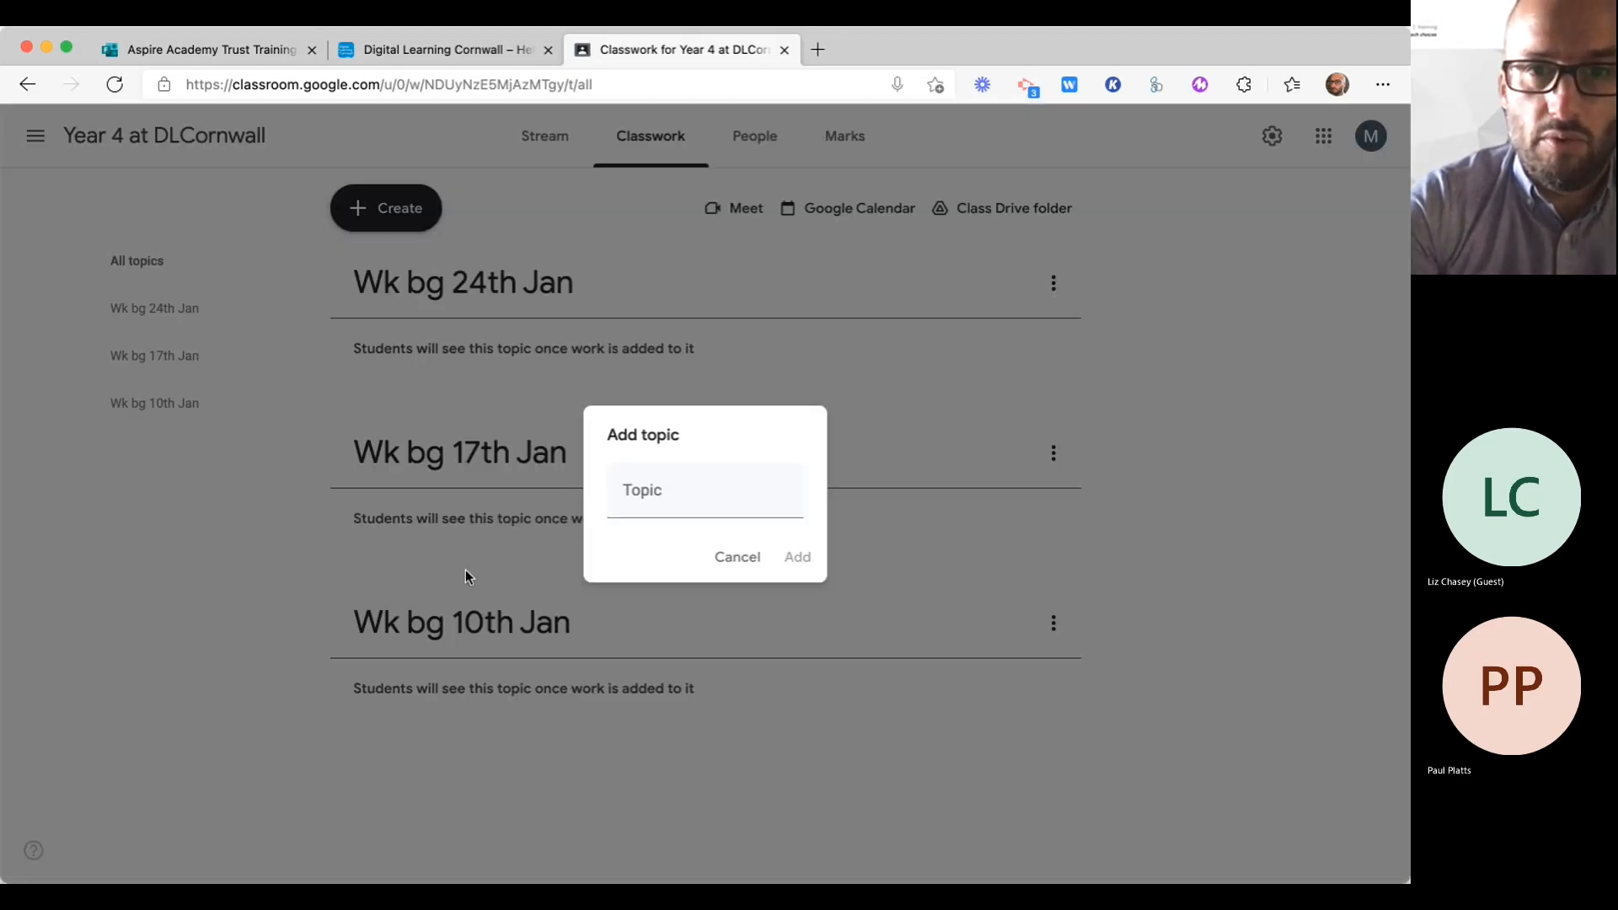
left_click(650, 483)
key("super+v")
left_click(703, 488)
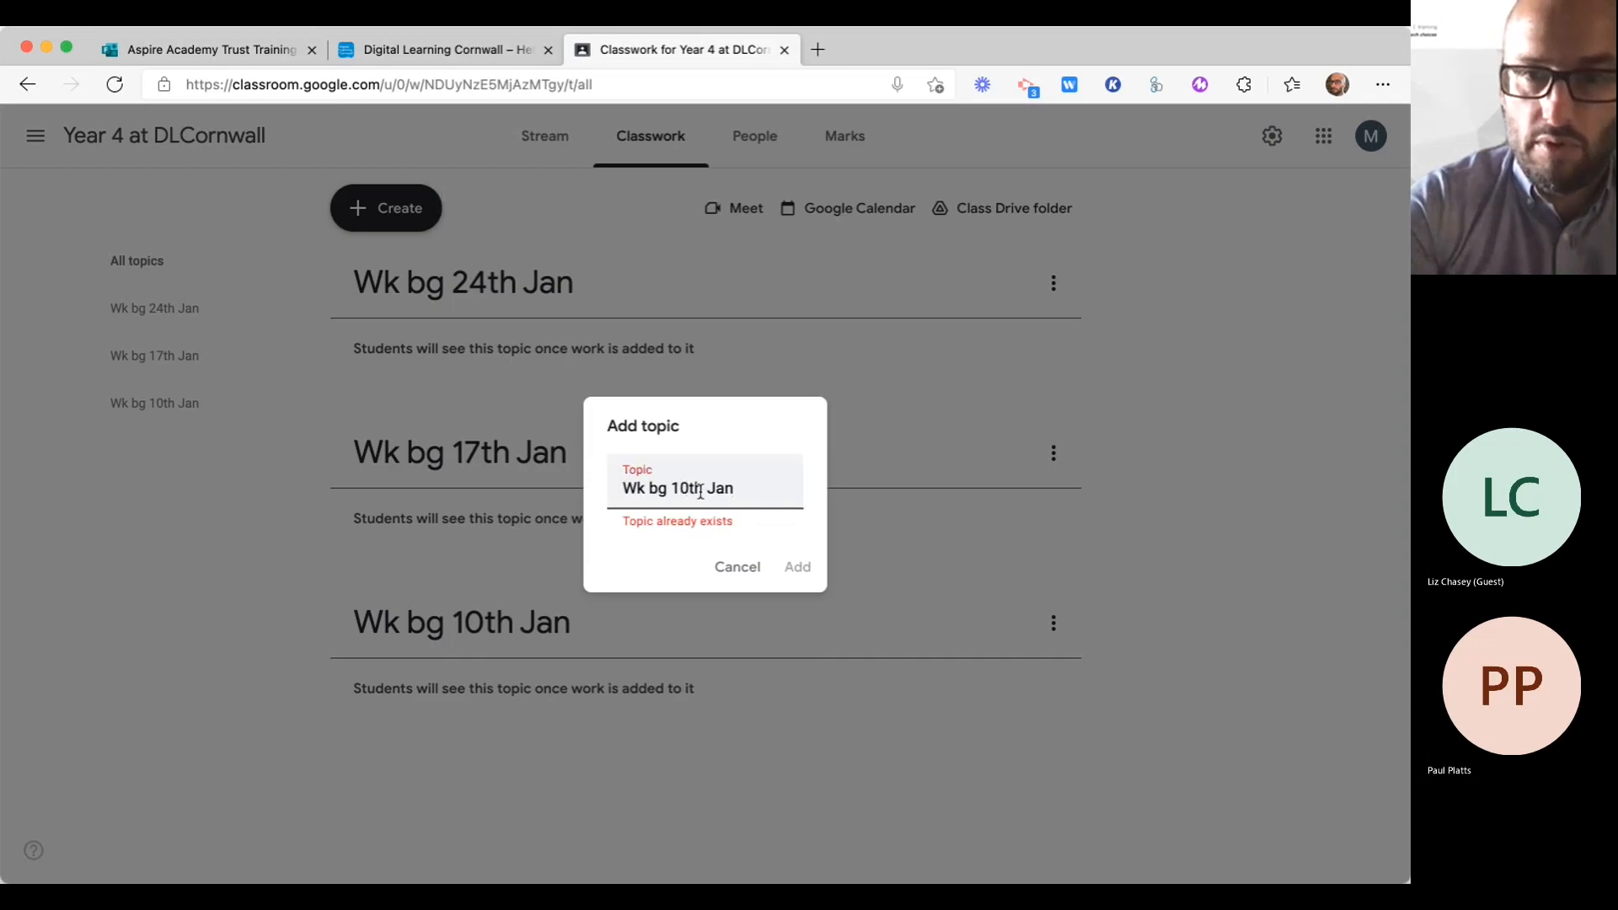
key("BackSpace")
key("BackSpace")
key("BackSpace")
key("BackSpace")
type("31st")
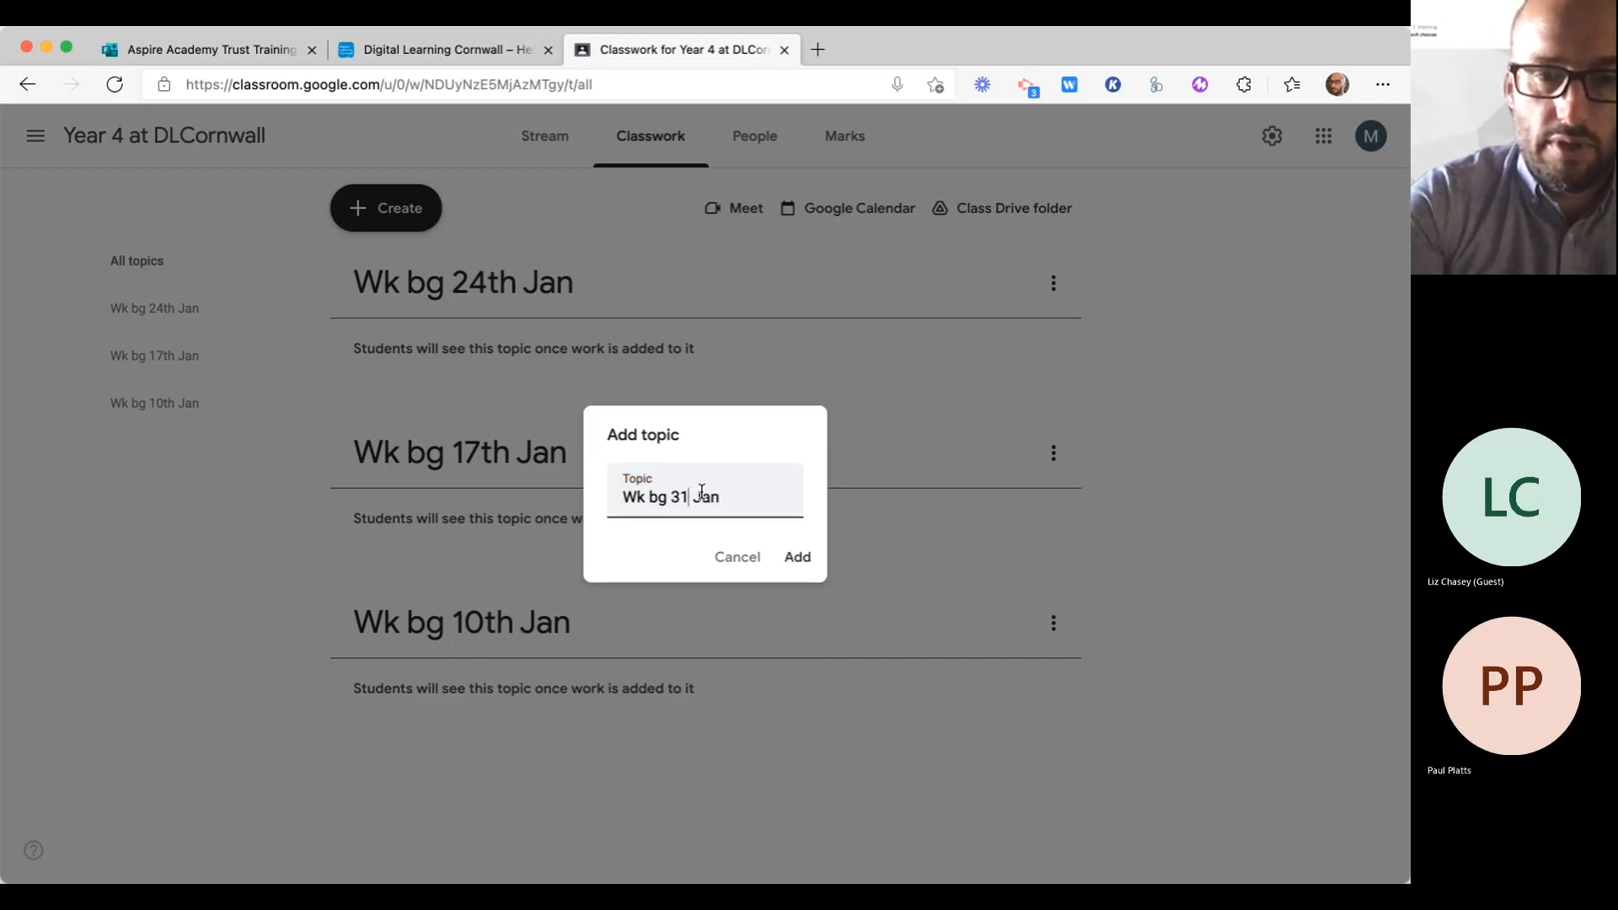
left_click(799, 555)
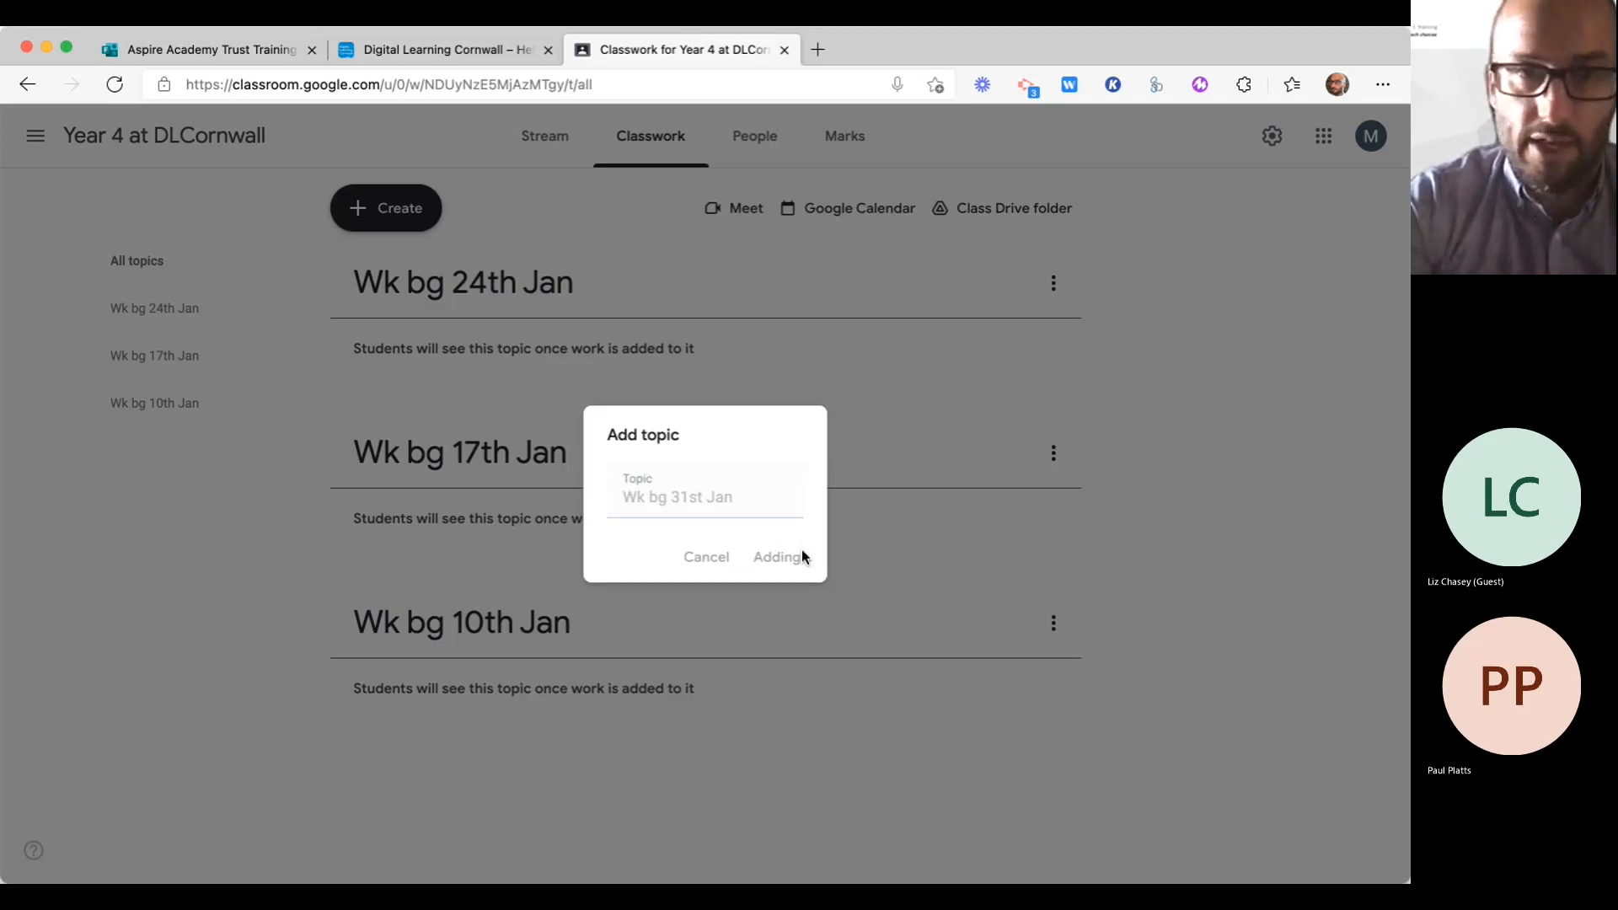
Step: Reorder the four weekly topics chronologically, from Wk bg 10th Jan first to Wk bg 31st Jan last
scroll(659, 615, "down", 1)
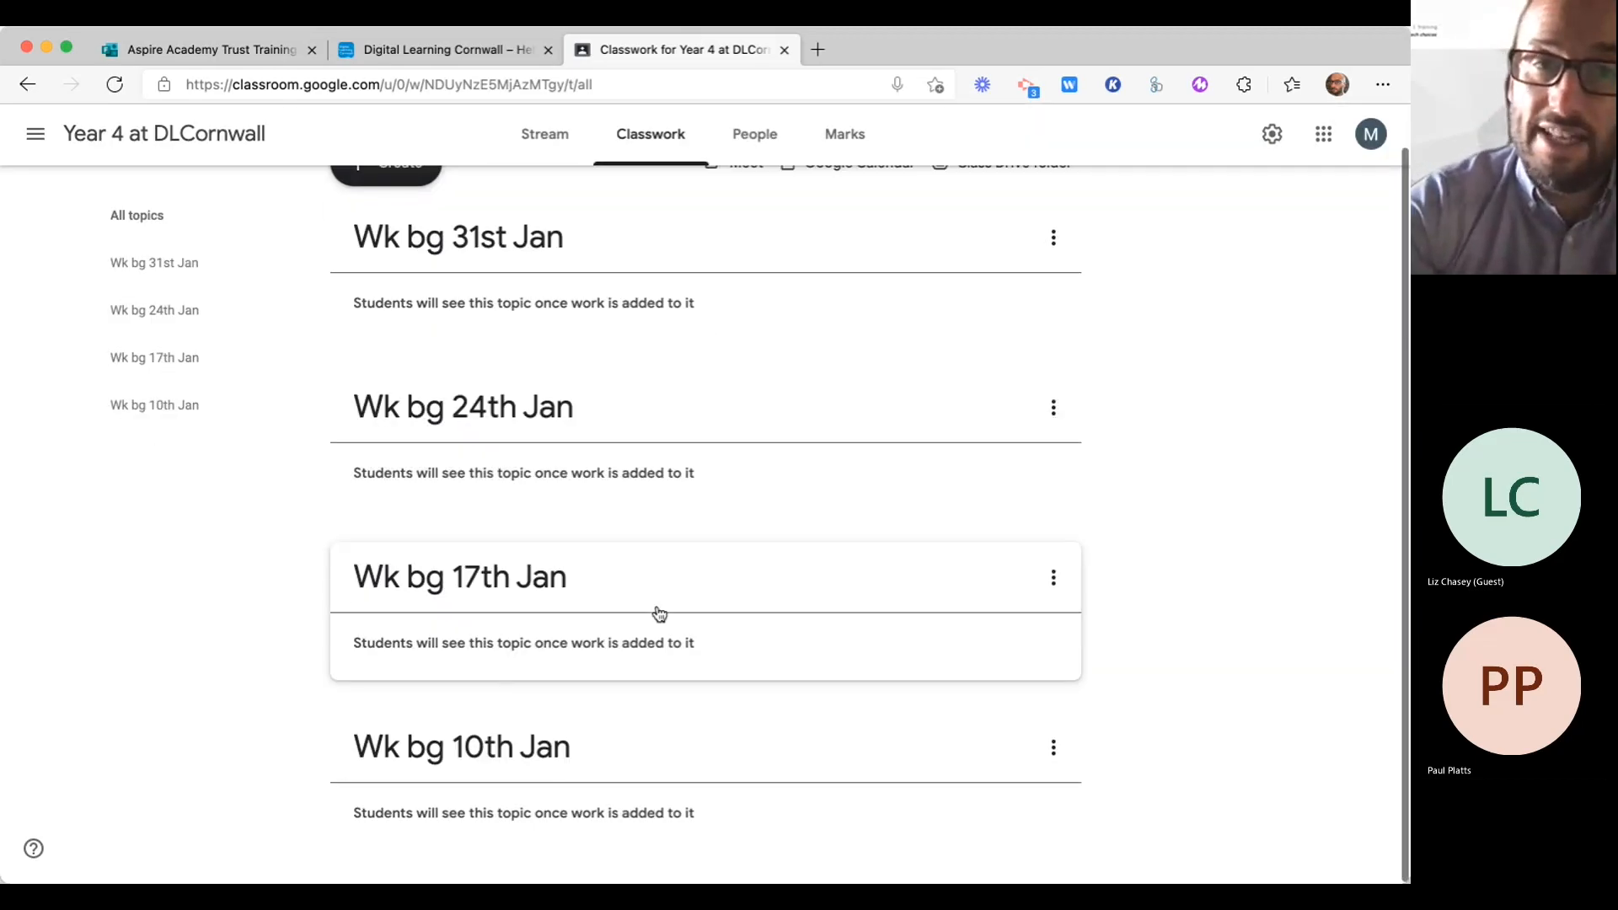
scroll(658, 616, "up", 1)
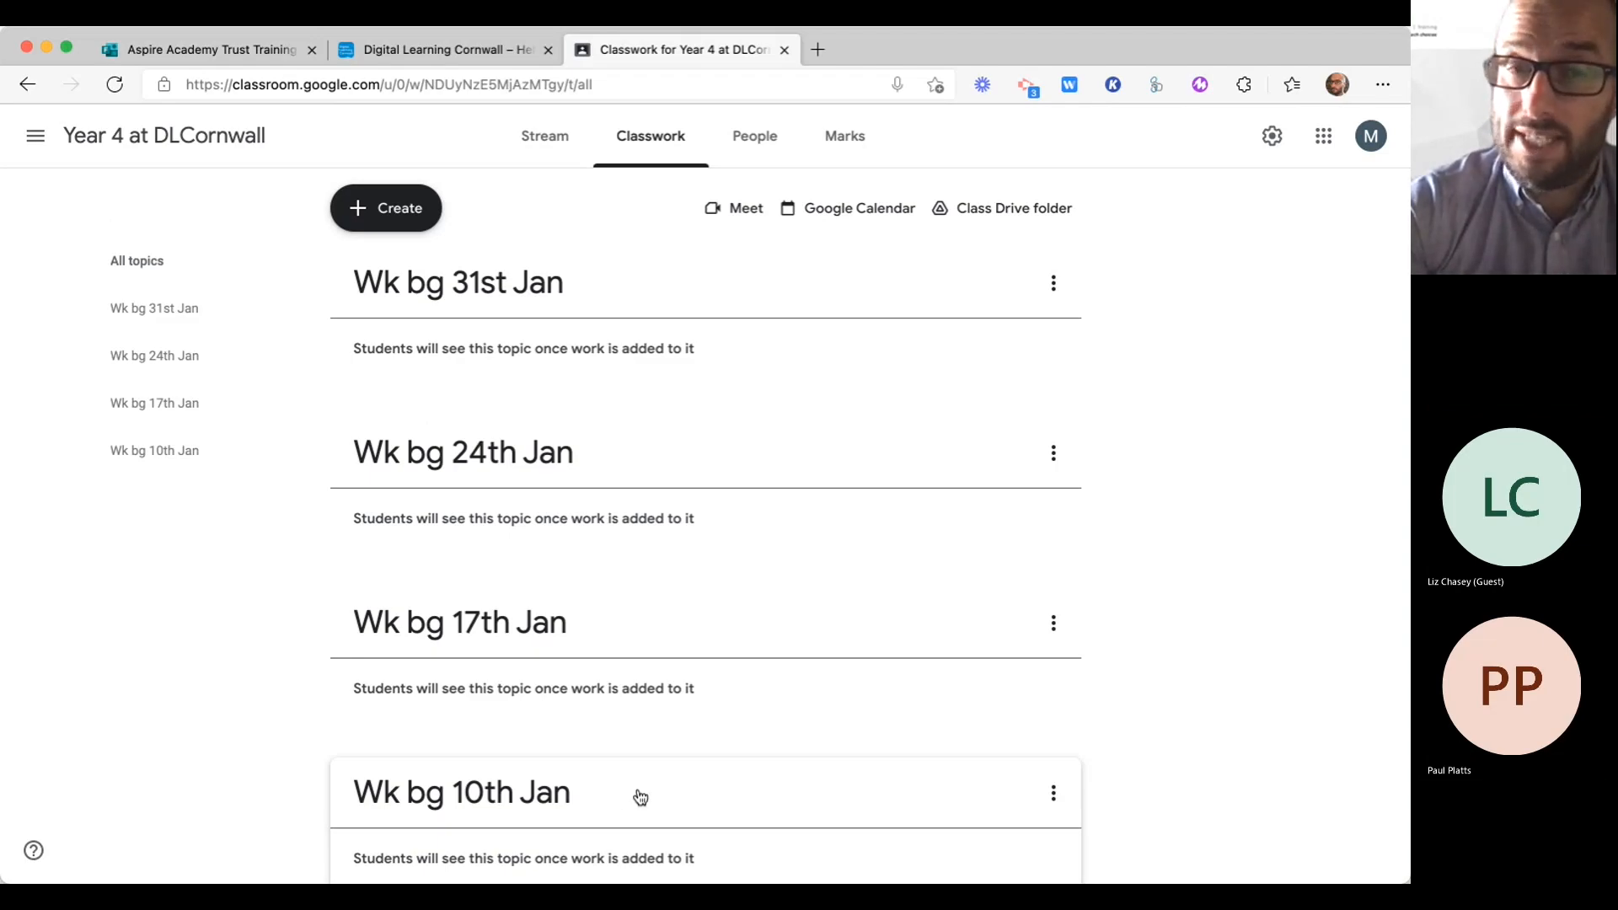
scroll(613, 422, "down", 1)
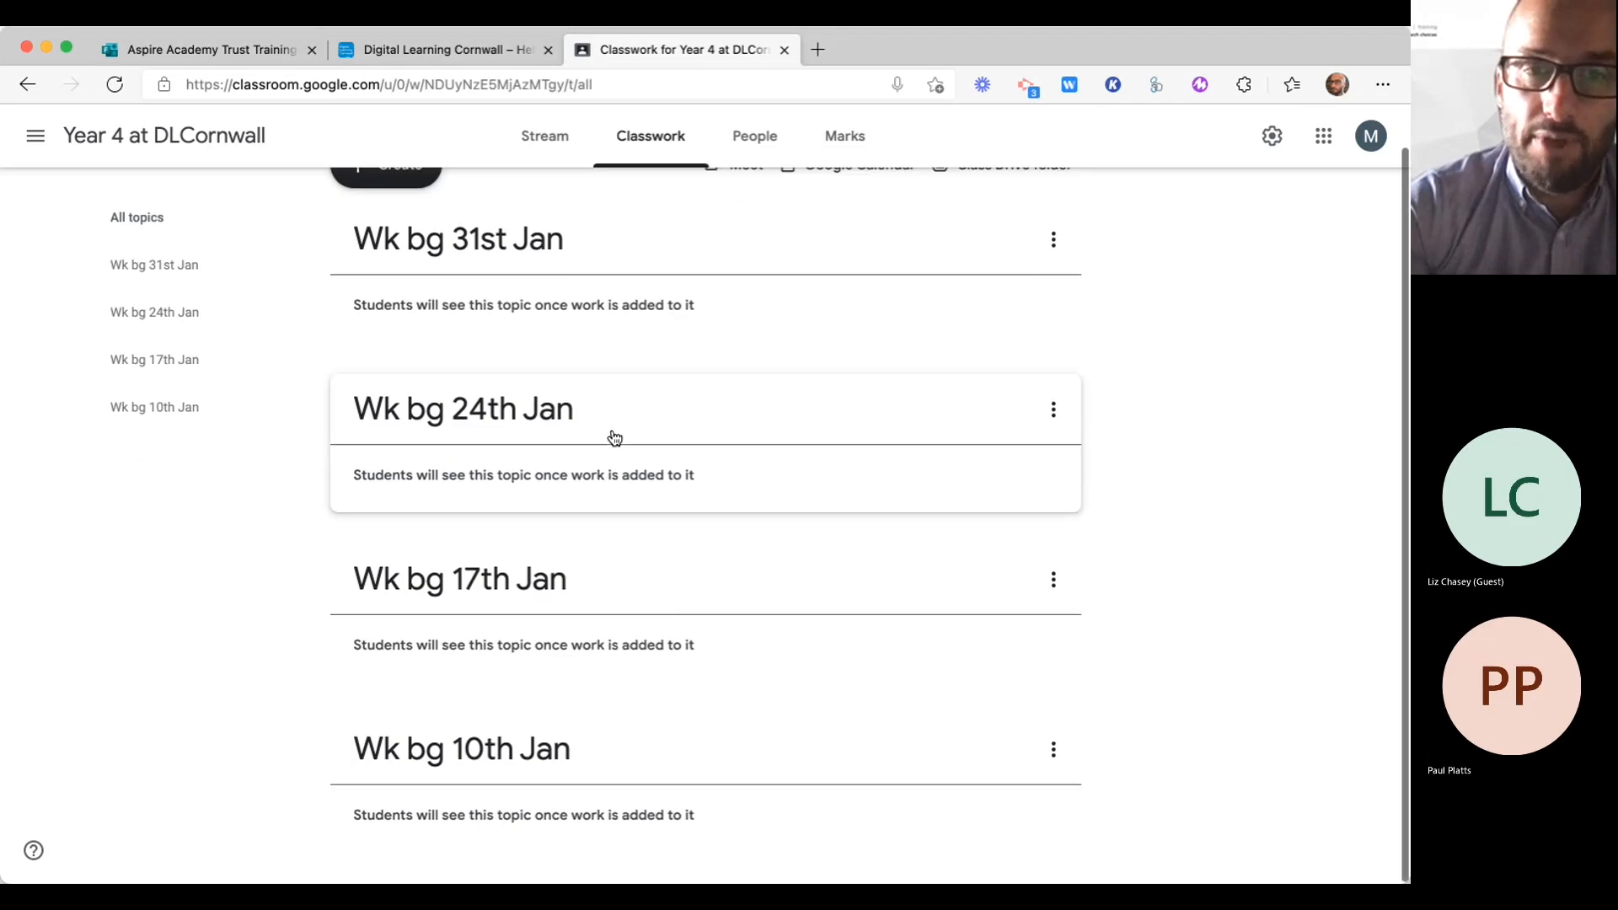
left_click_drag(654, 751, 608, 251)
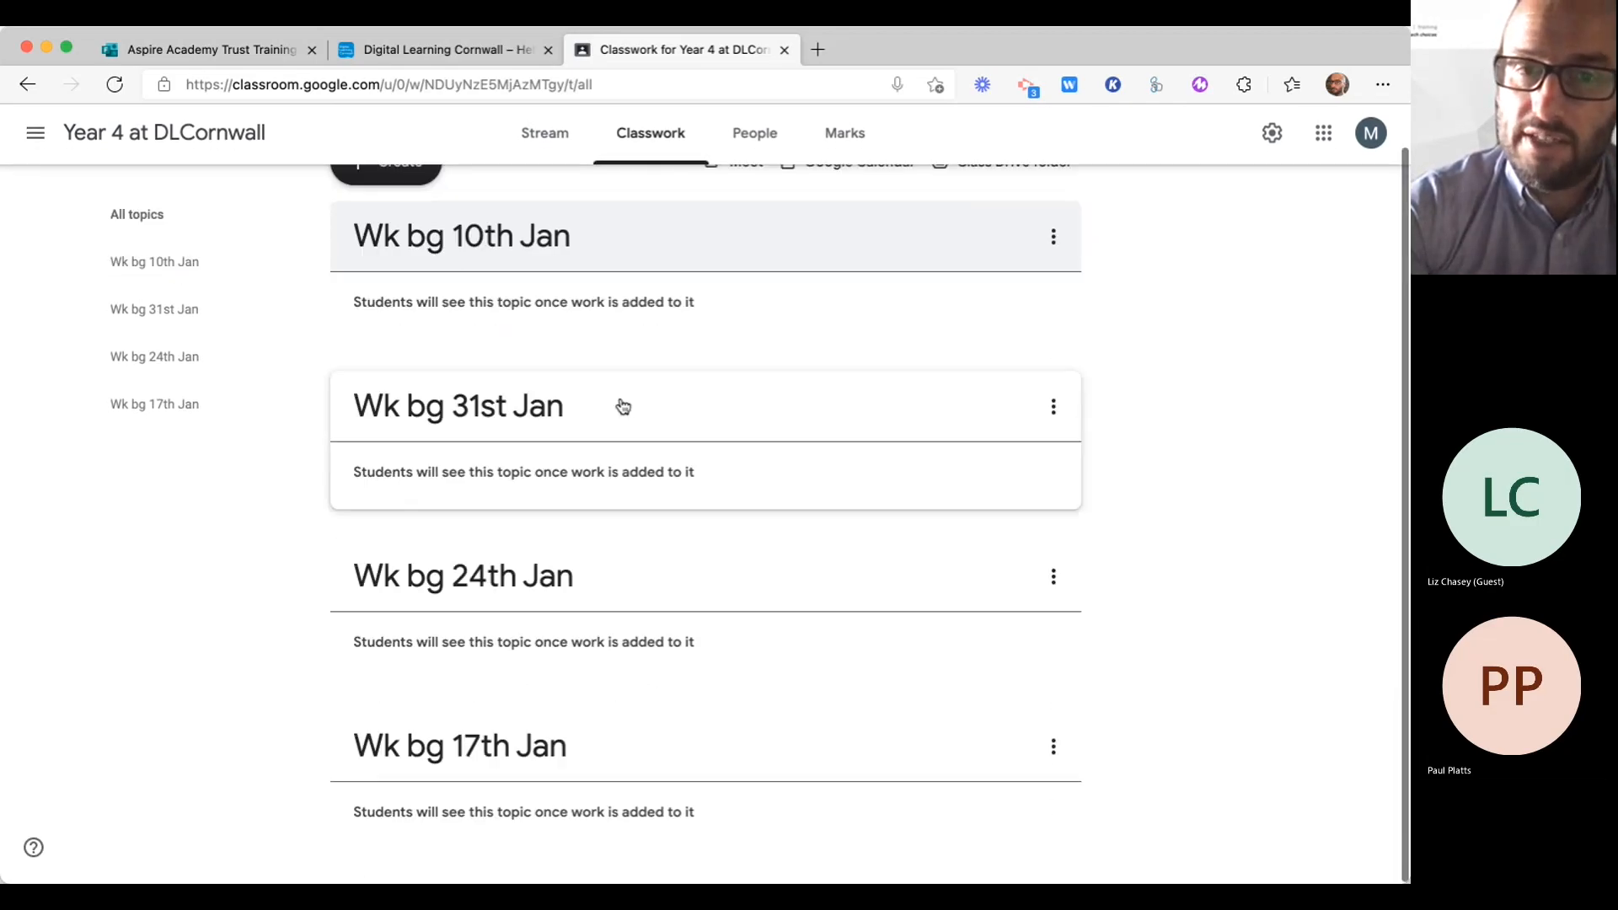
left_click_drag(654, 755, 628, 456)
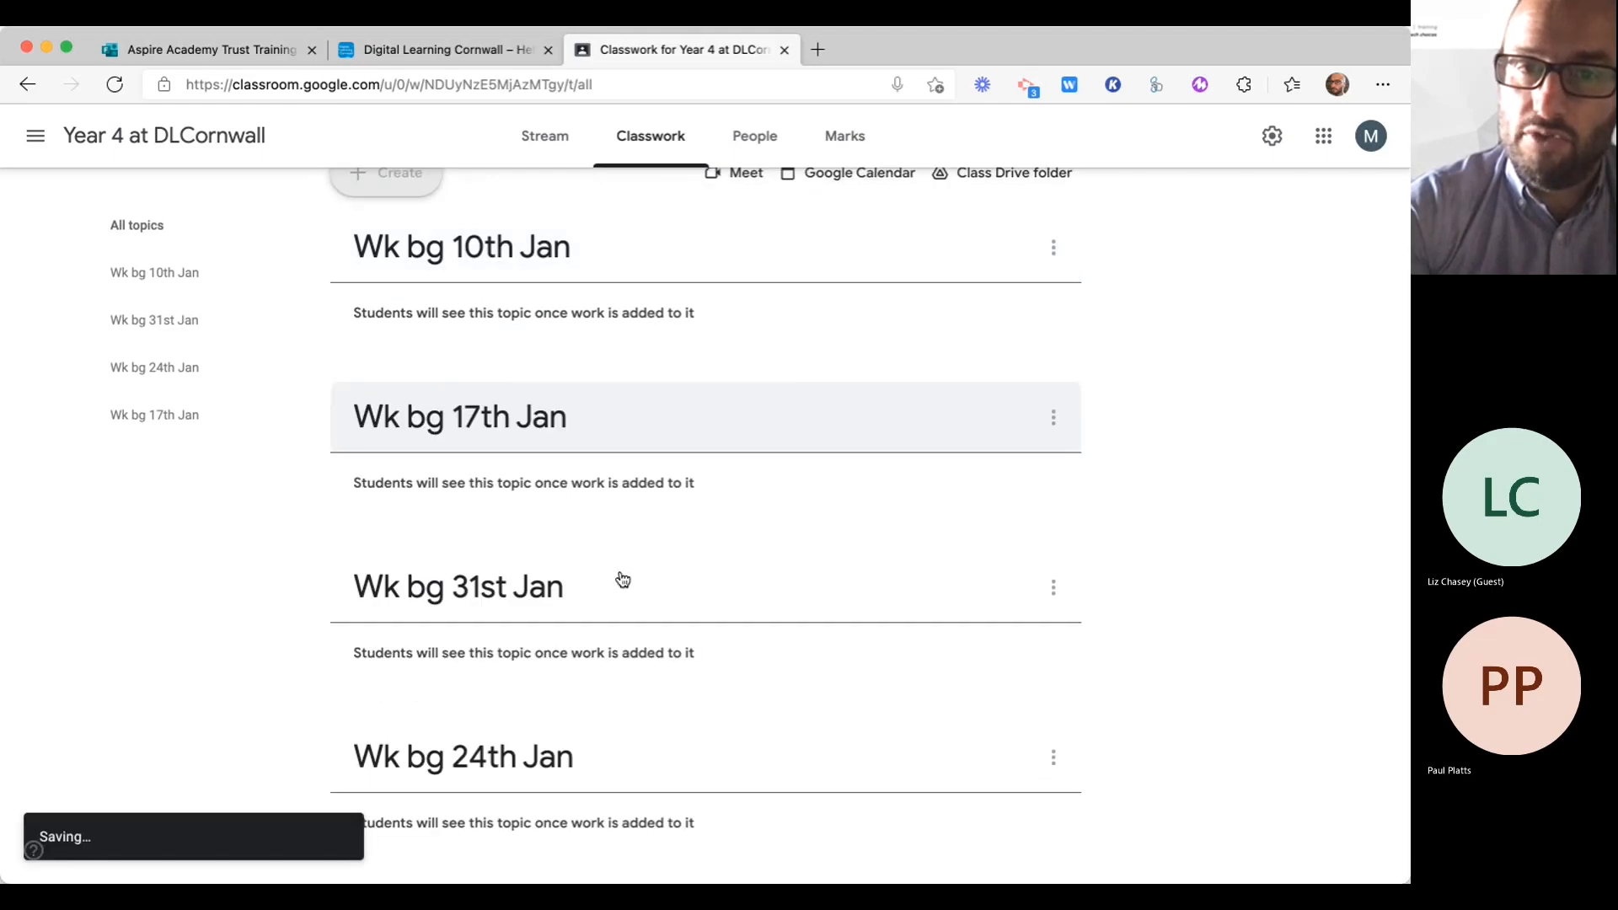
left_click_drag(647, 763, 637, 597)
scroll(622, 497, "up", 2)
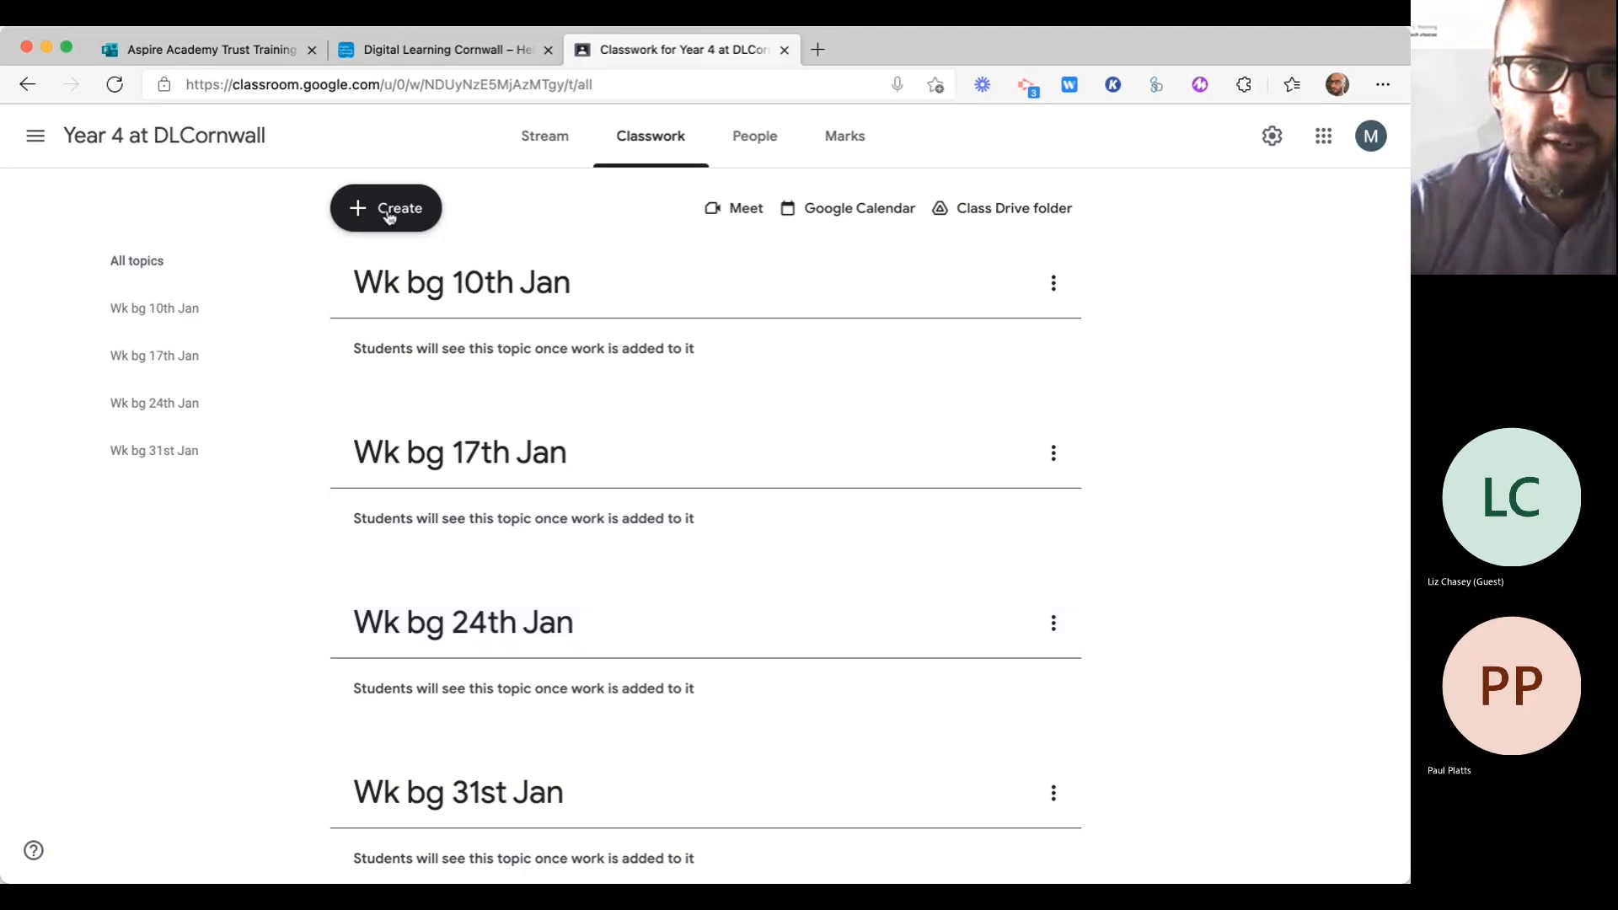
Step: Create a new assignment and title it Maths for Monday 17th
left_click(414, 214)
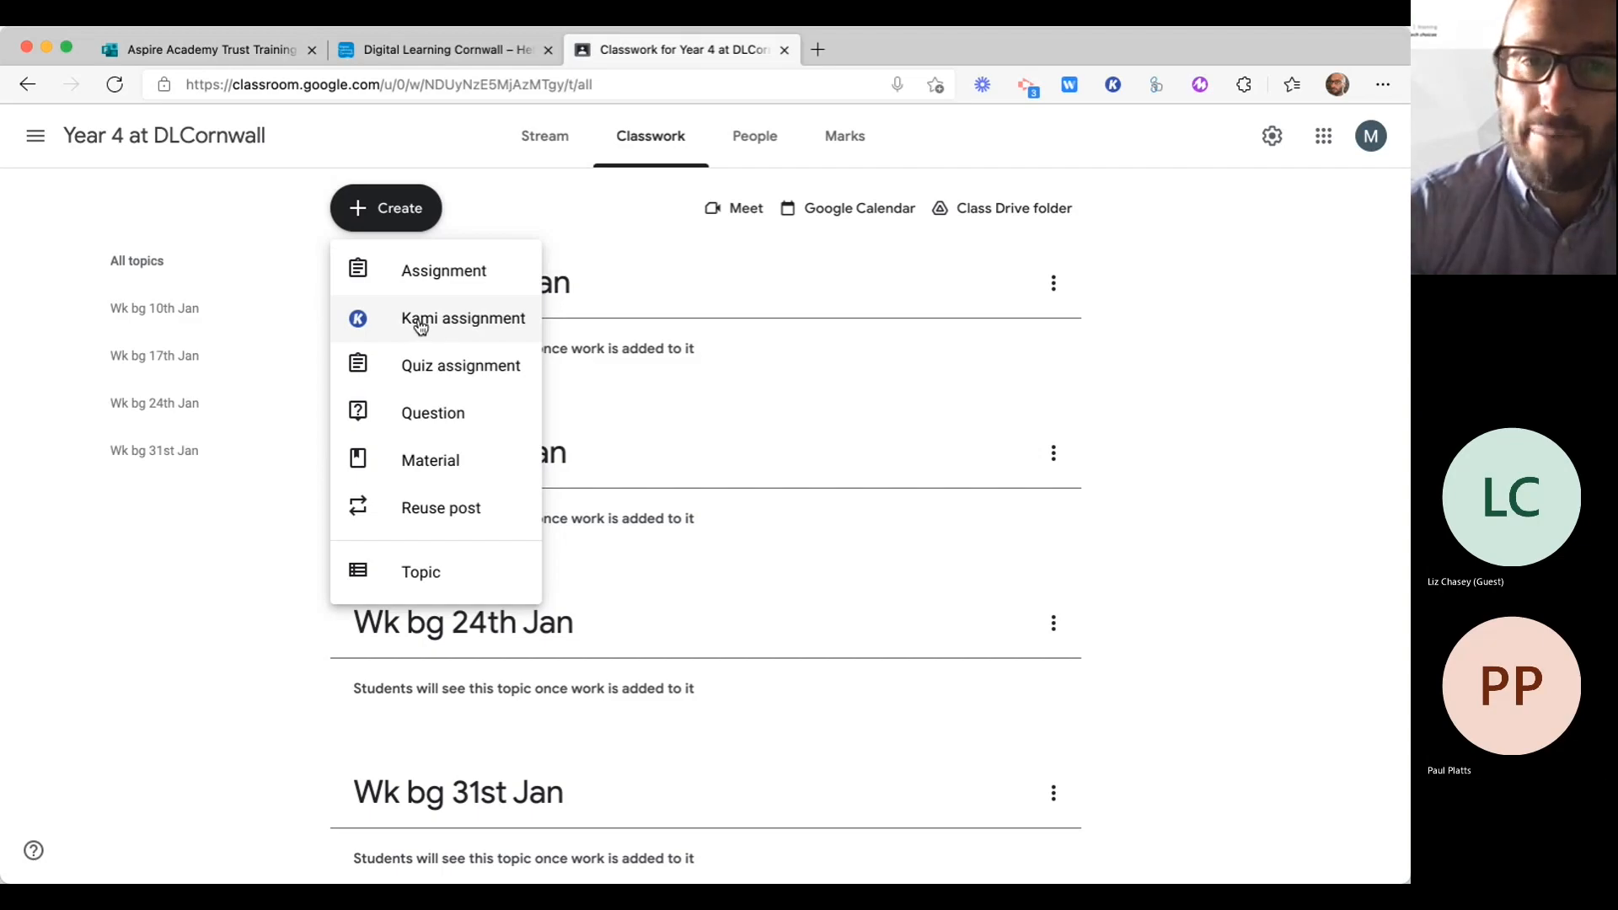
left_click(485, 275)
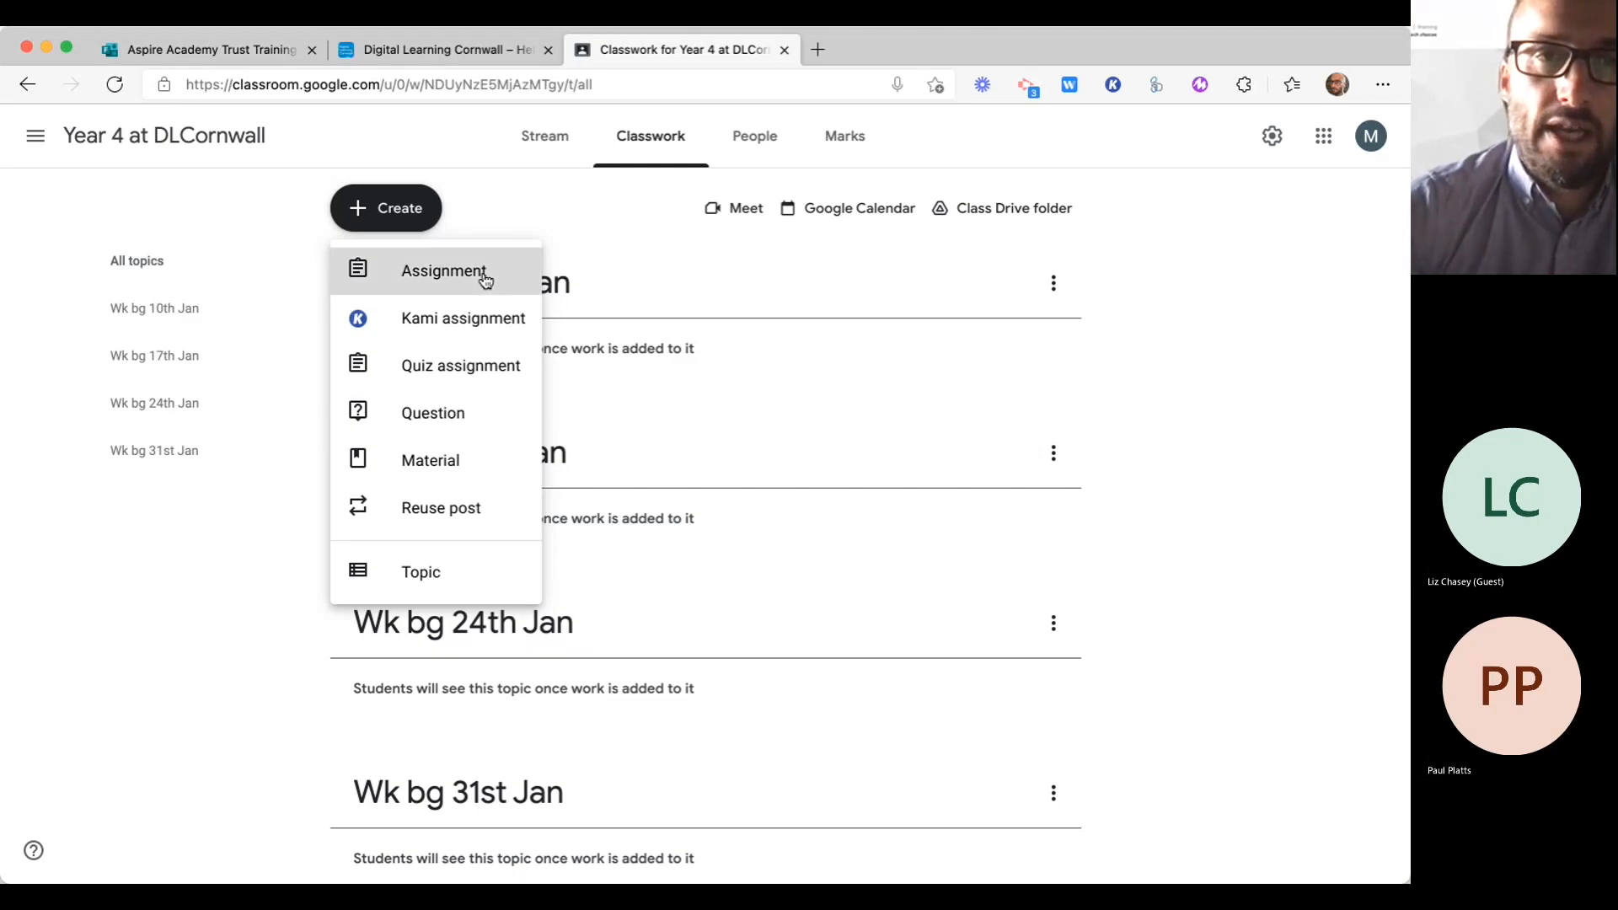
type("Maths ")
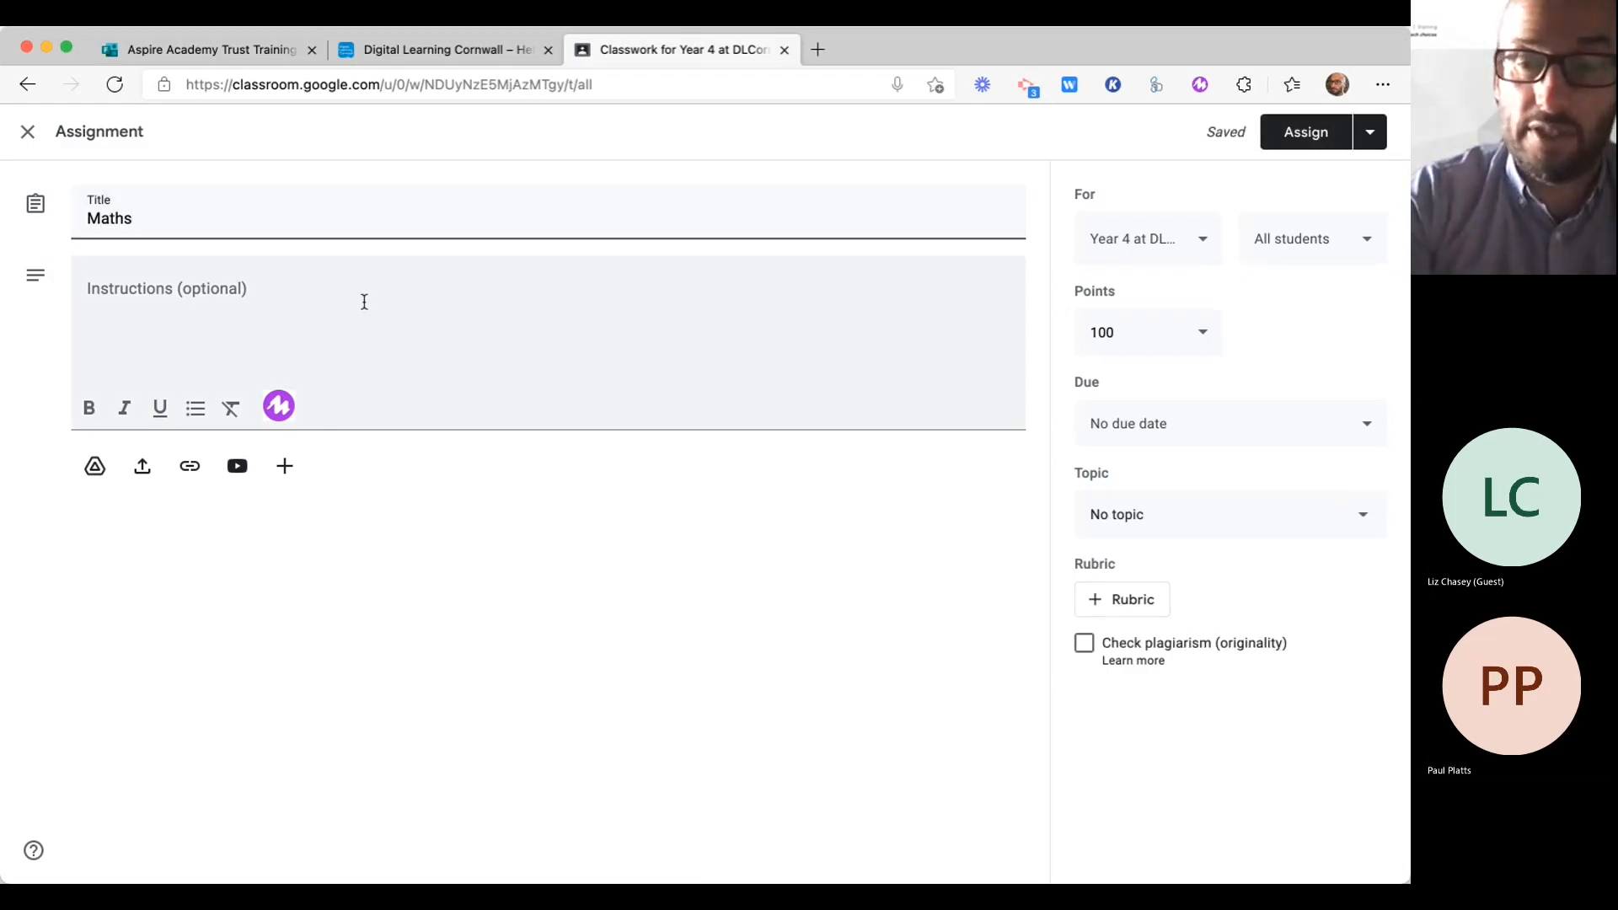
type("for Mond")
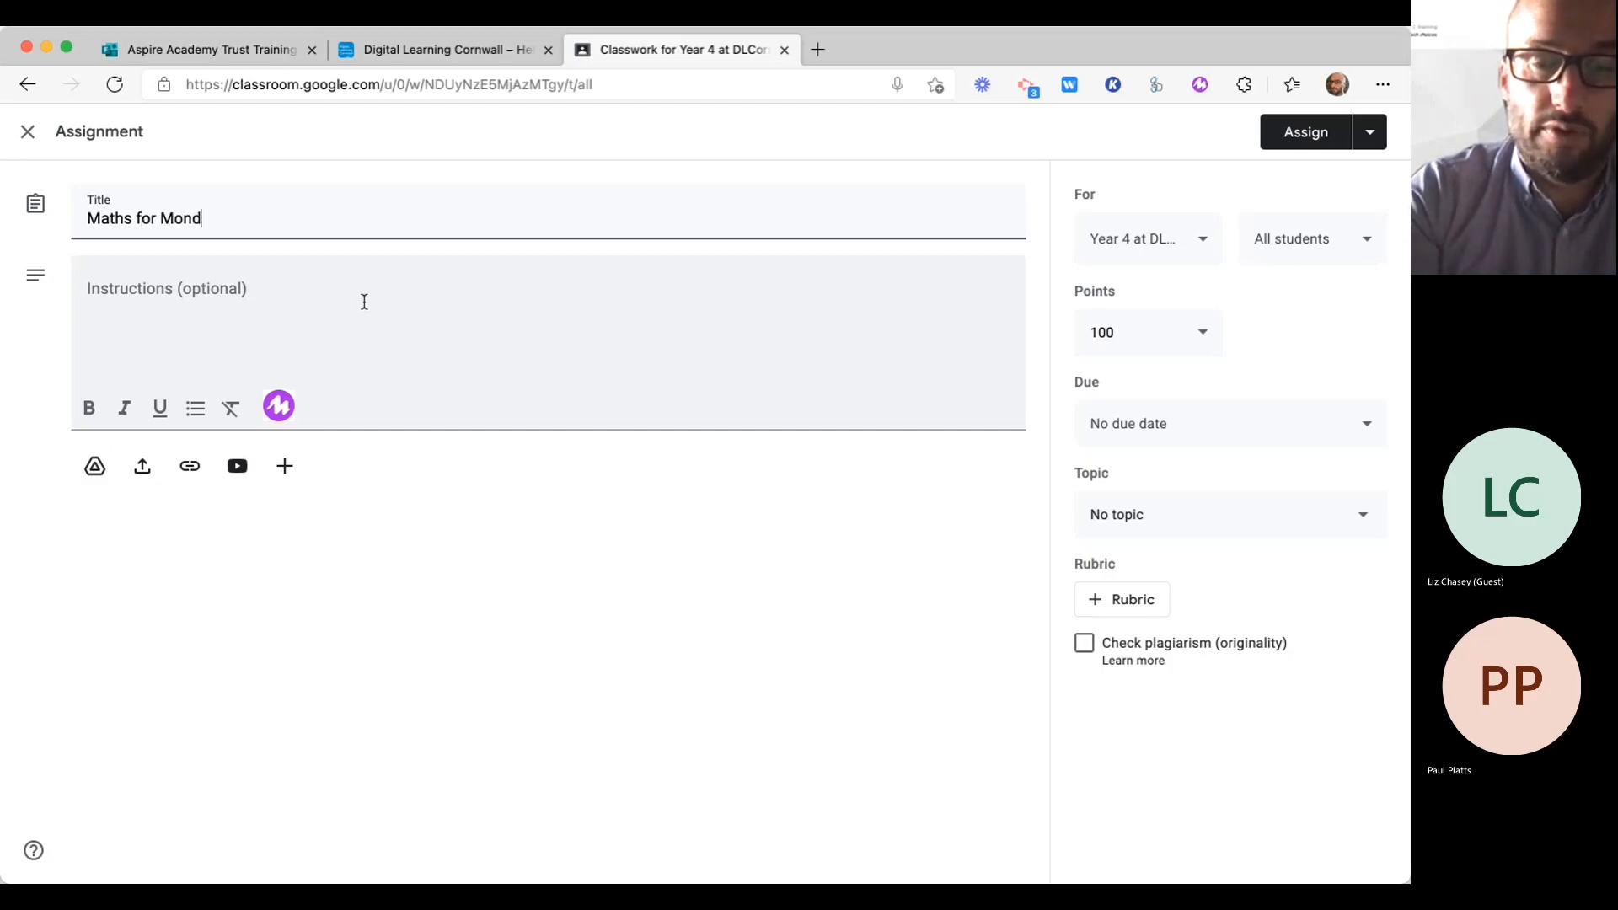
type("ay 17th J")
key("BackSpace")
key("BackSpace")
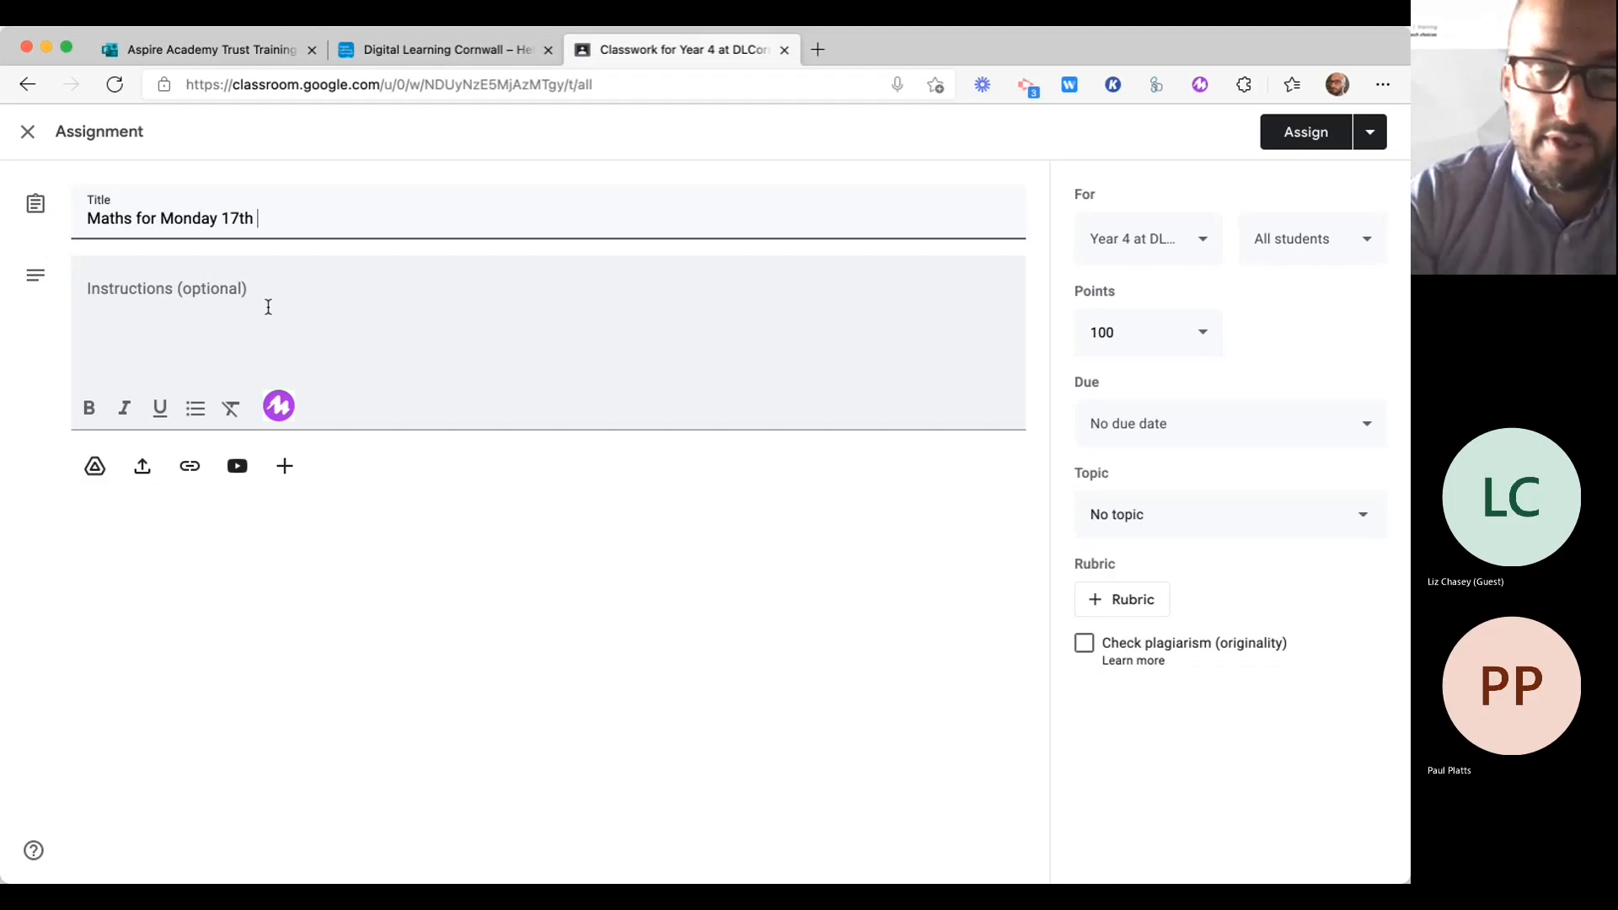
Step: Record a voice note with Mote as the assignment's instructions and insert its link in the instructions
left_click(254, 324)
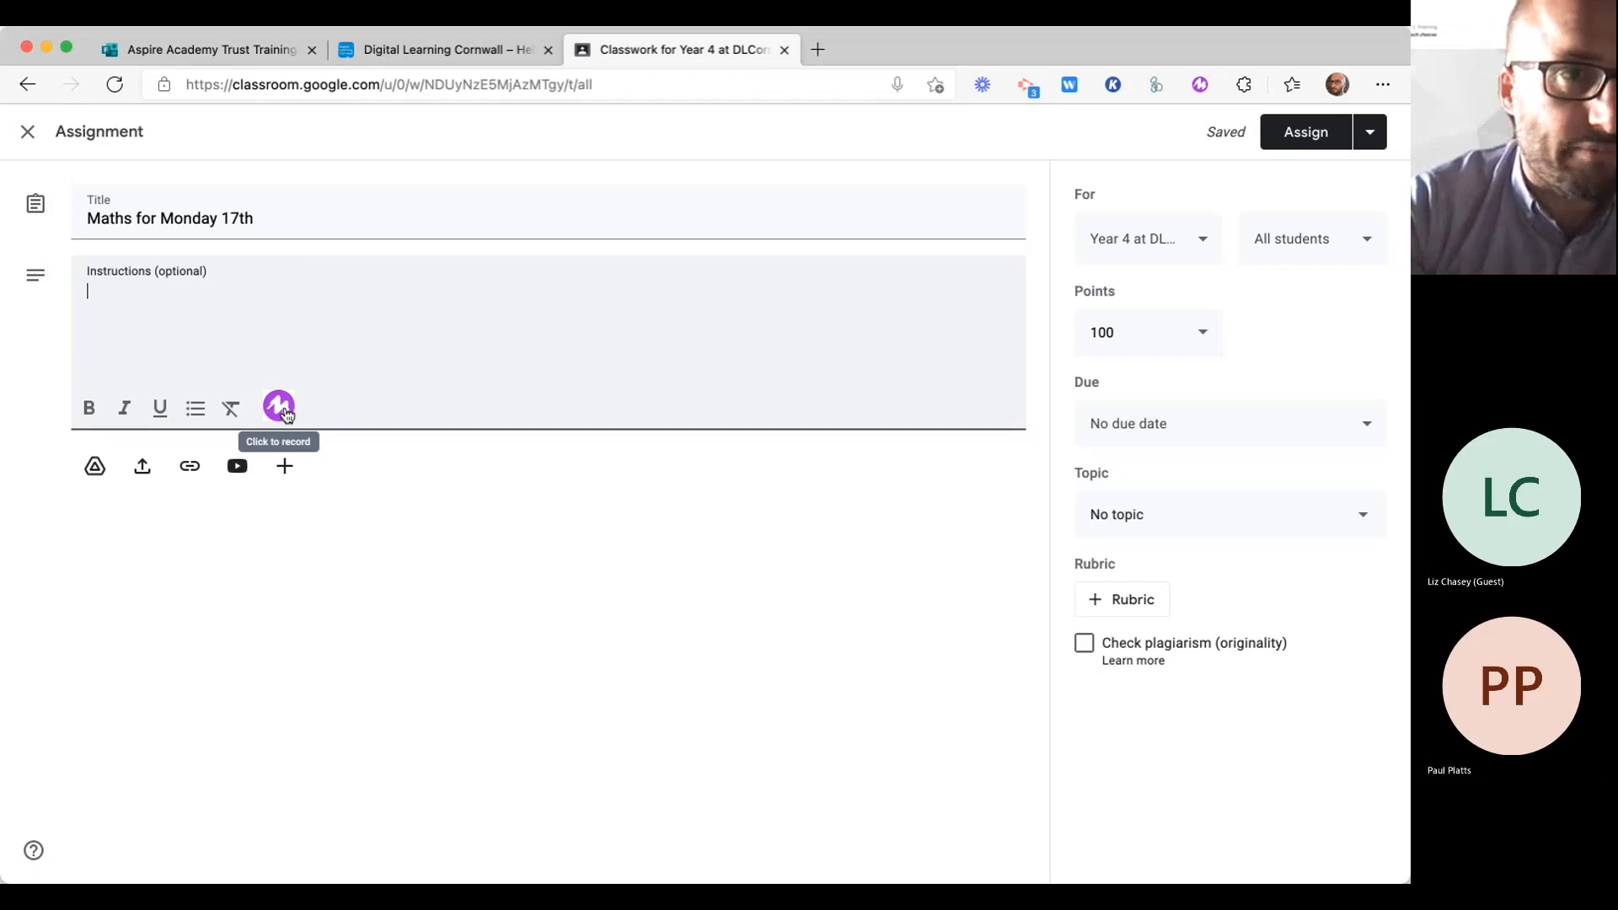
left_click(281, 409)
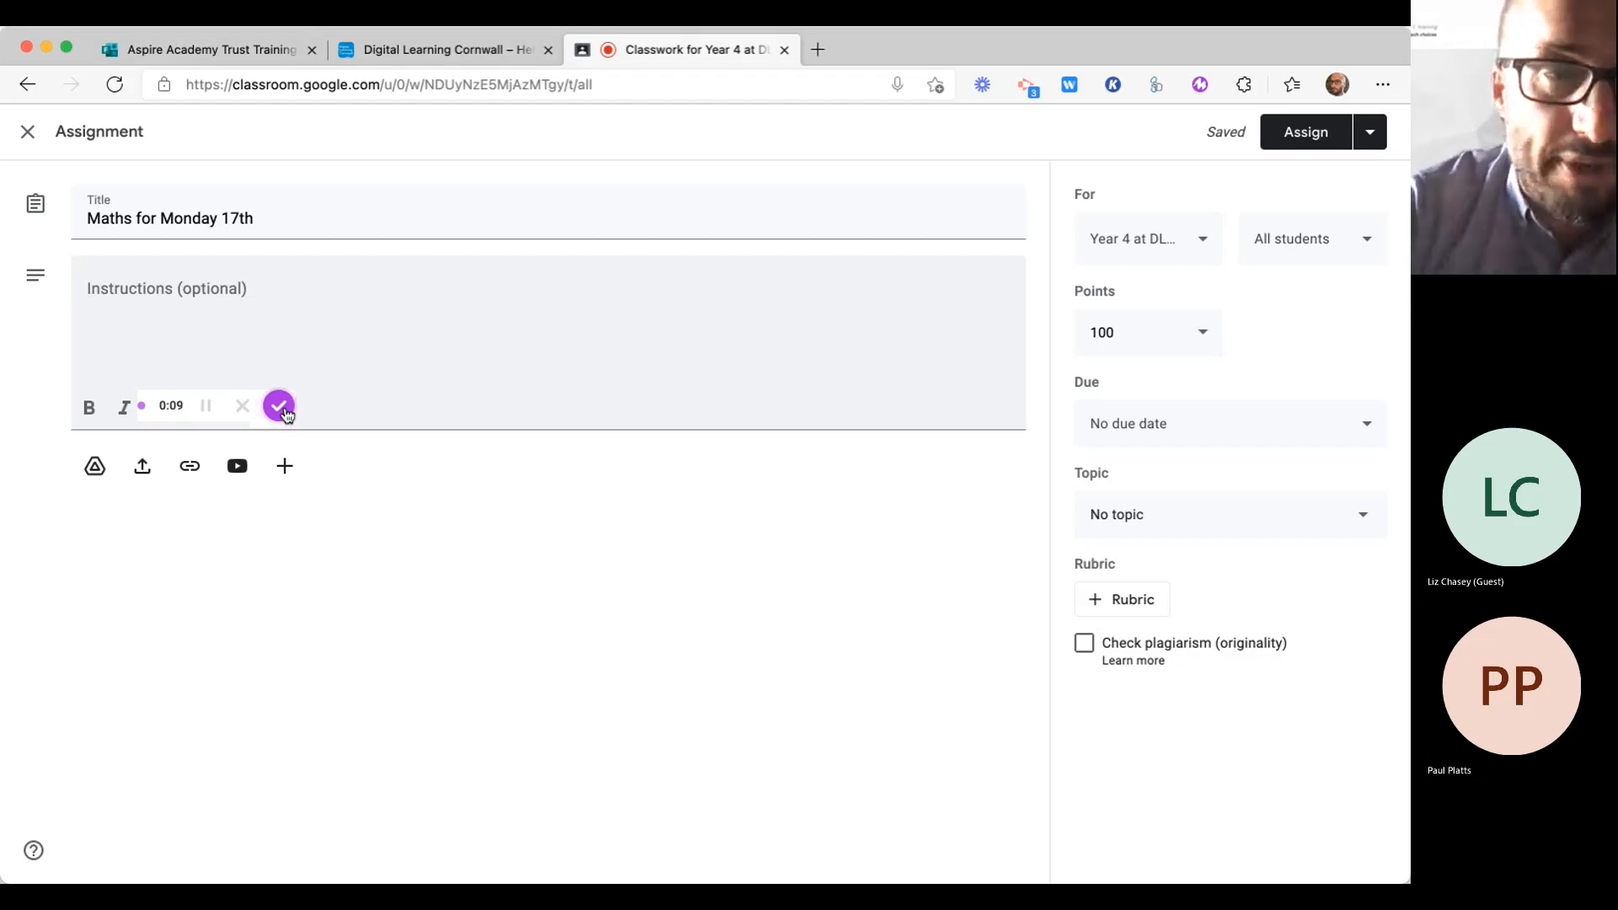
left_click(281, 408)
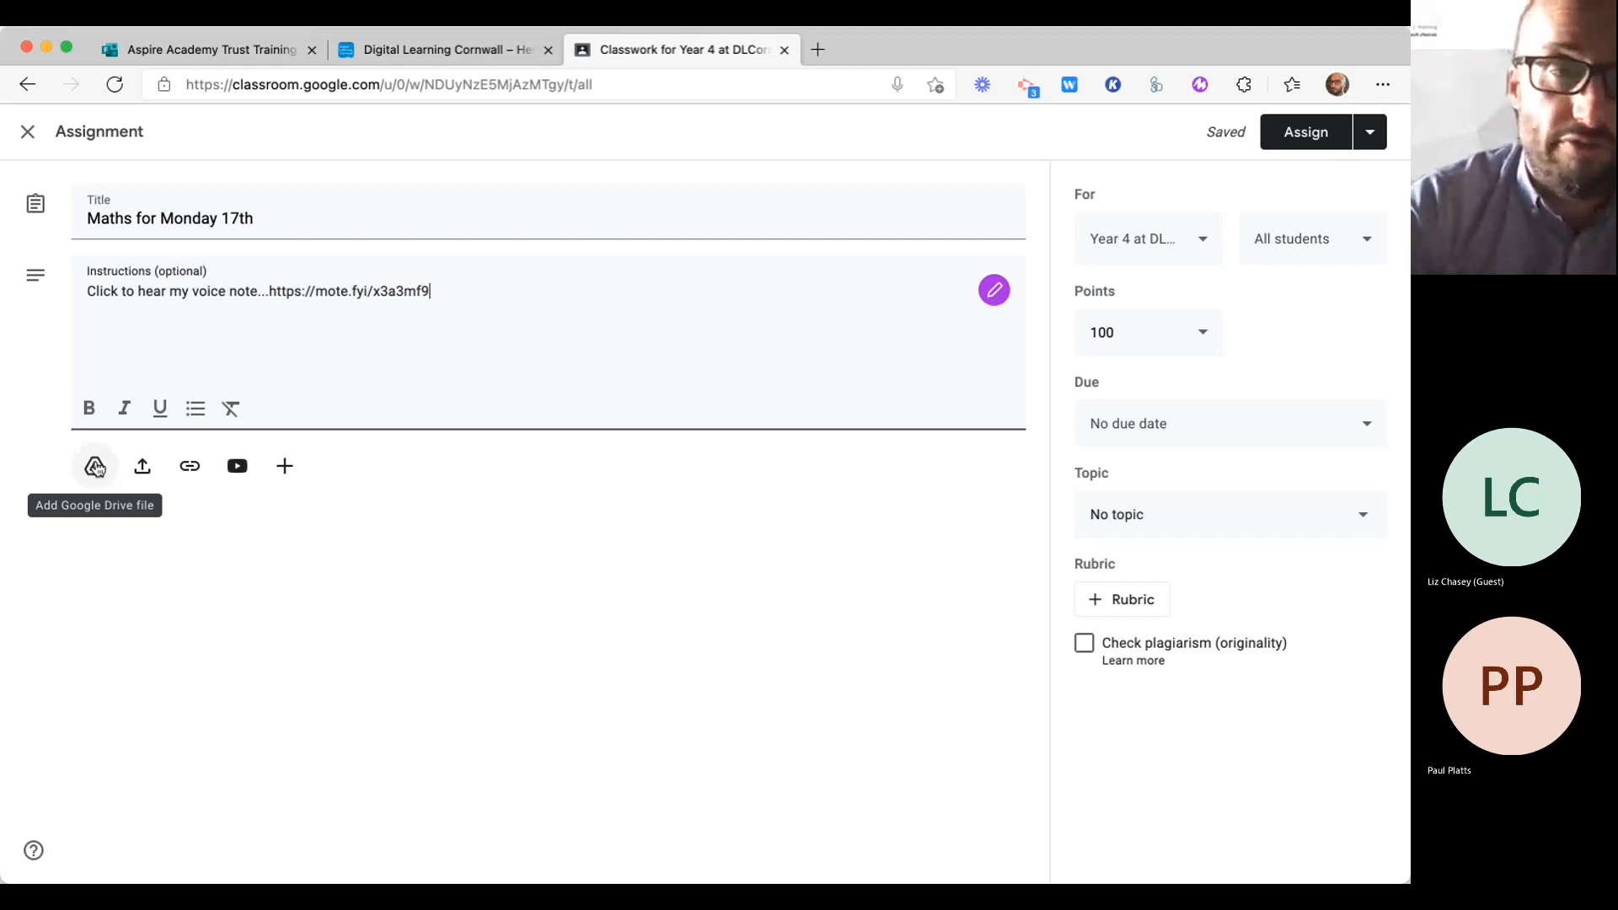
Step: Upload Y4-Autumn-Block-4-WO6-Divide-by-1-and-itself-2019.pdf from the computer and attach it to the assignment
left_click(144, 466)
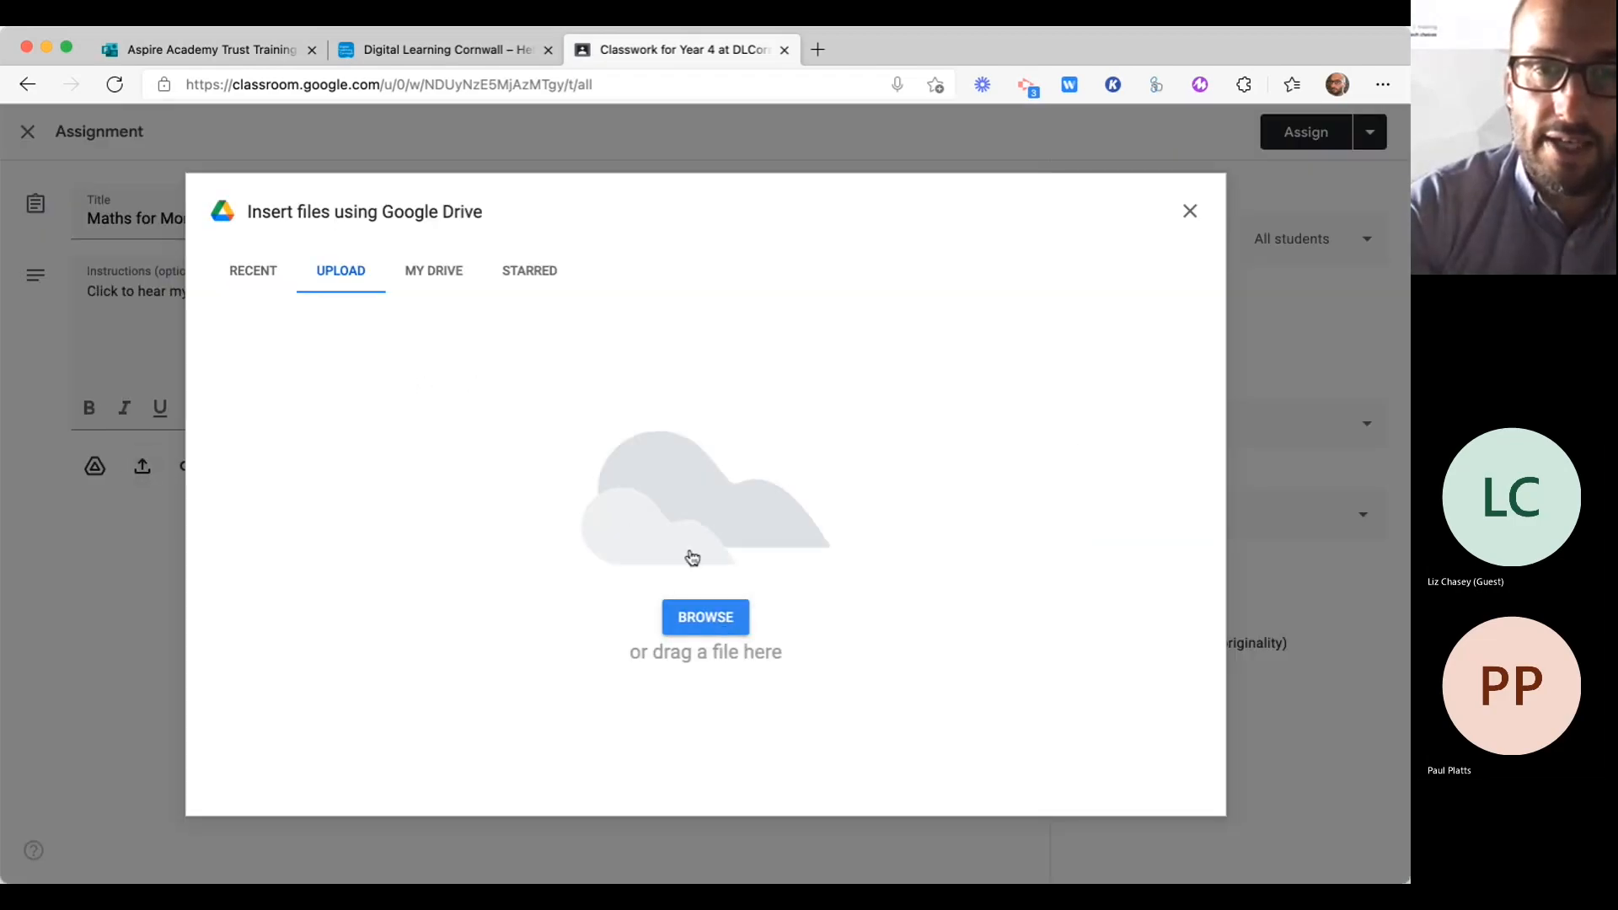
left_click(712, 617)
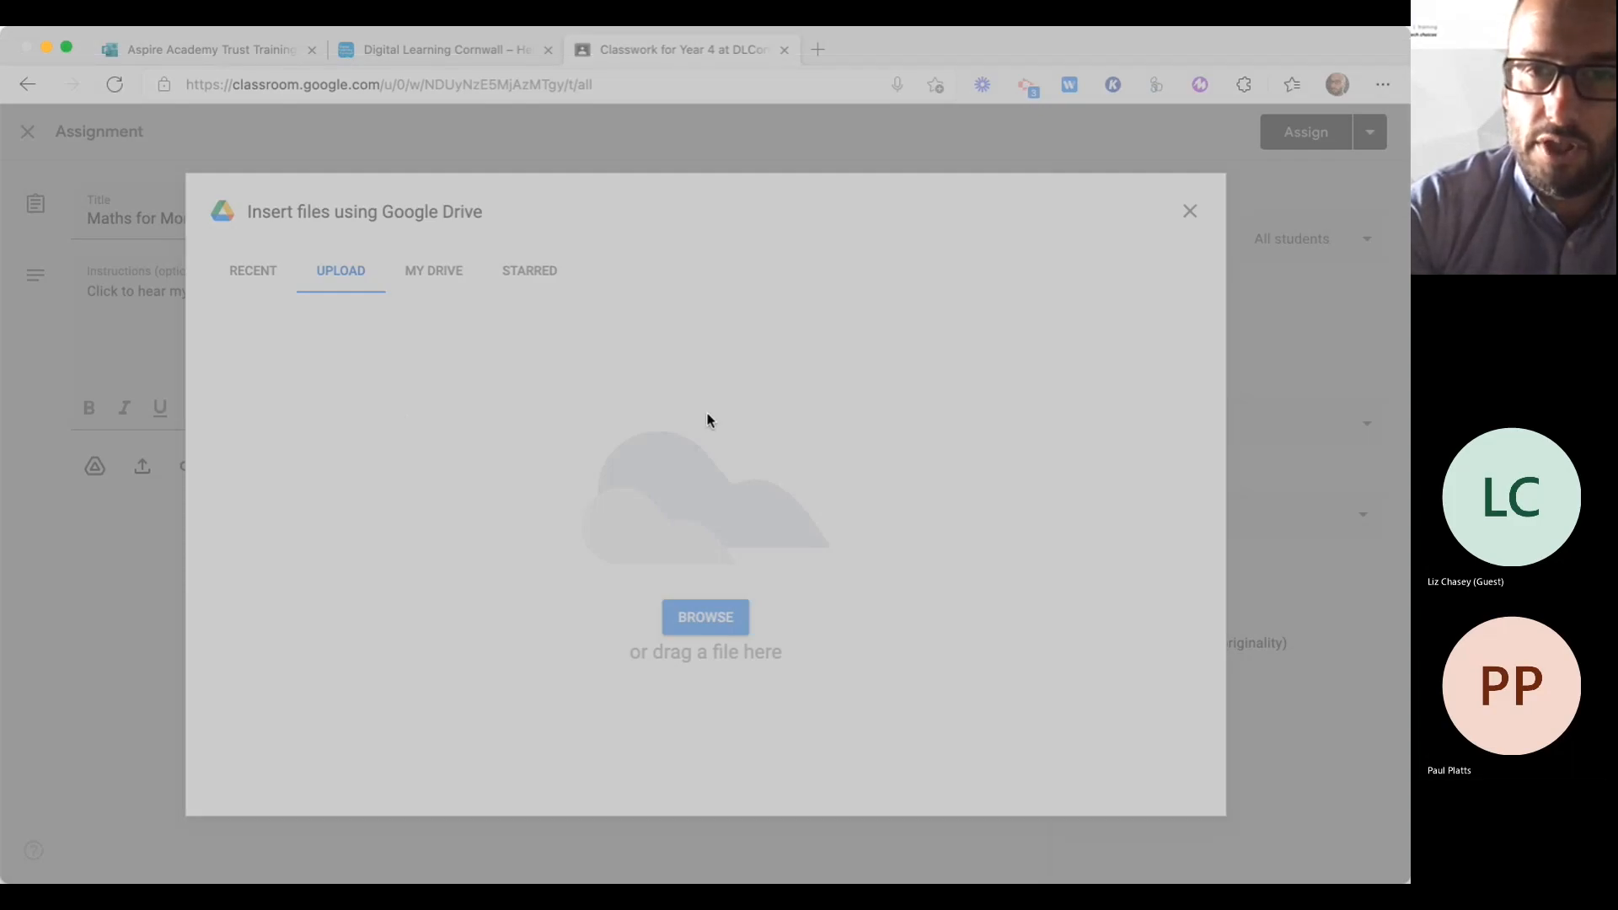
left_click(1057, 645)
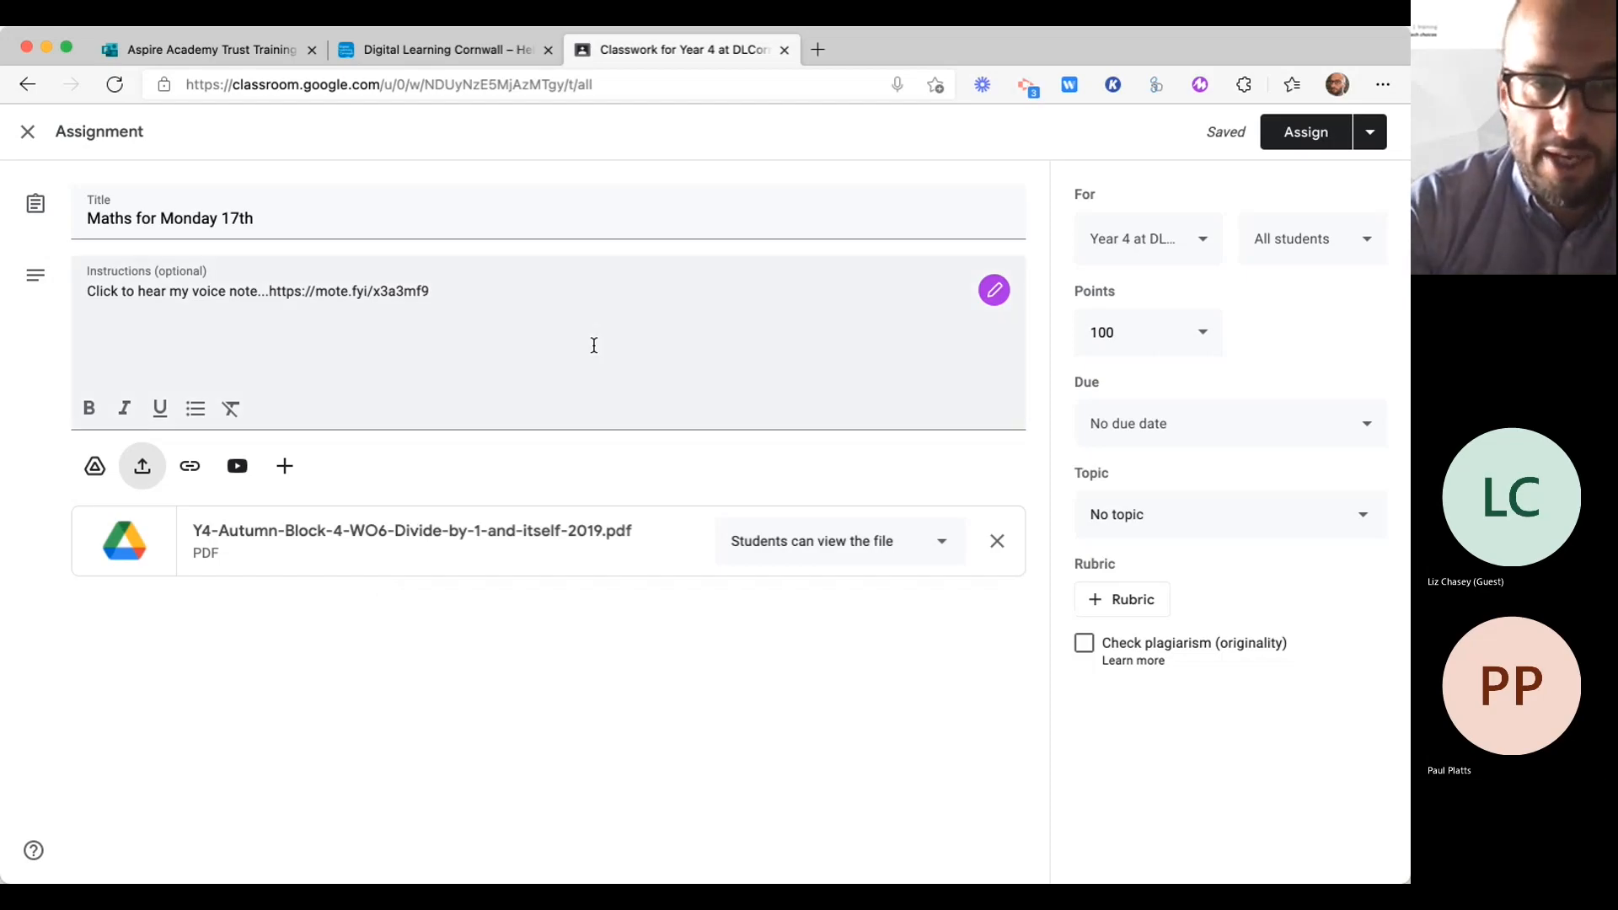
Step: Open the attached PDF to review both worksheet pages, and return to the assignment
left_click(364, 532)
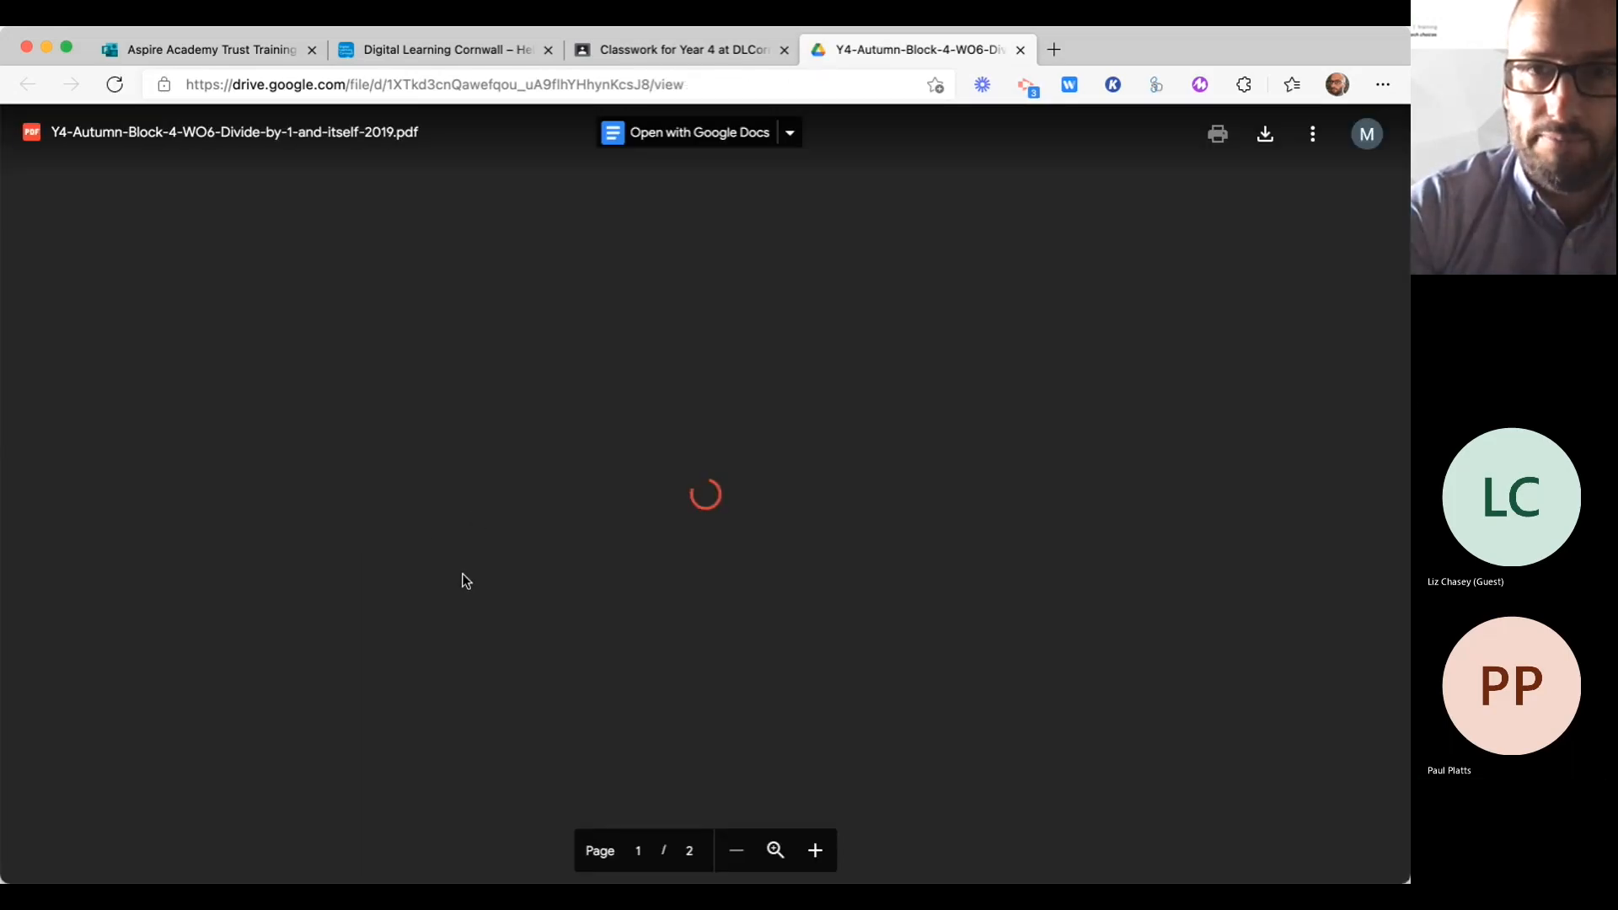
scroll(468, 598, "down", 5)
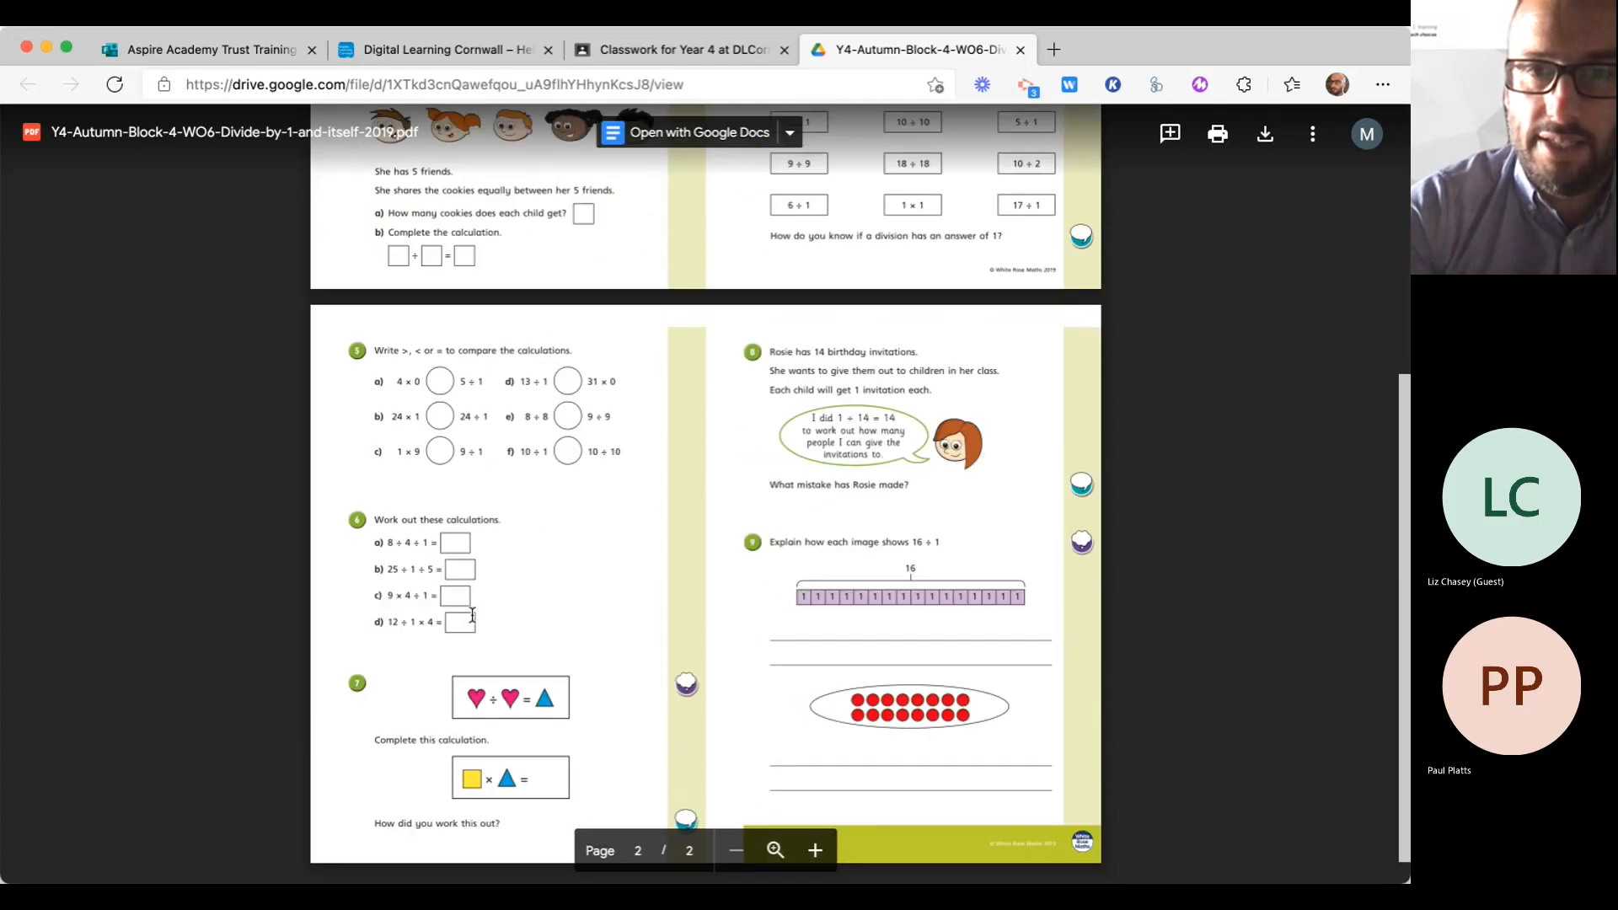
scroll(472, 616, "down", 1)
scroll(472, 616, "up", 5)
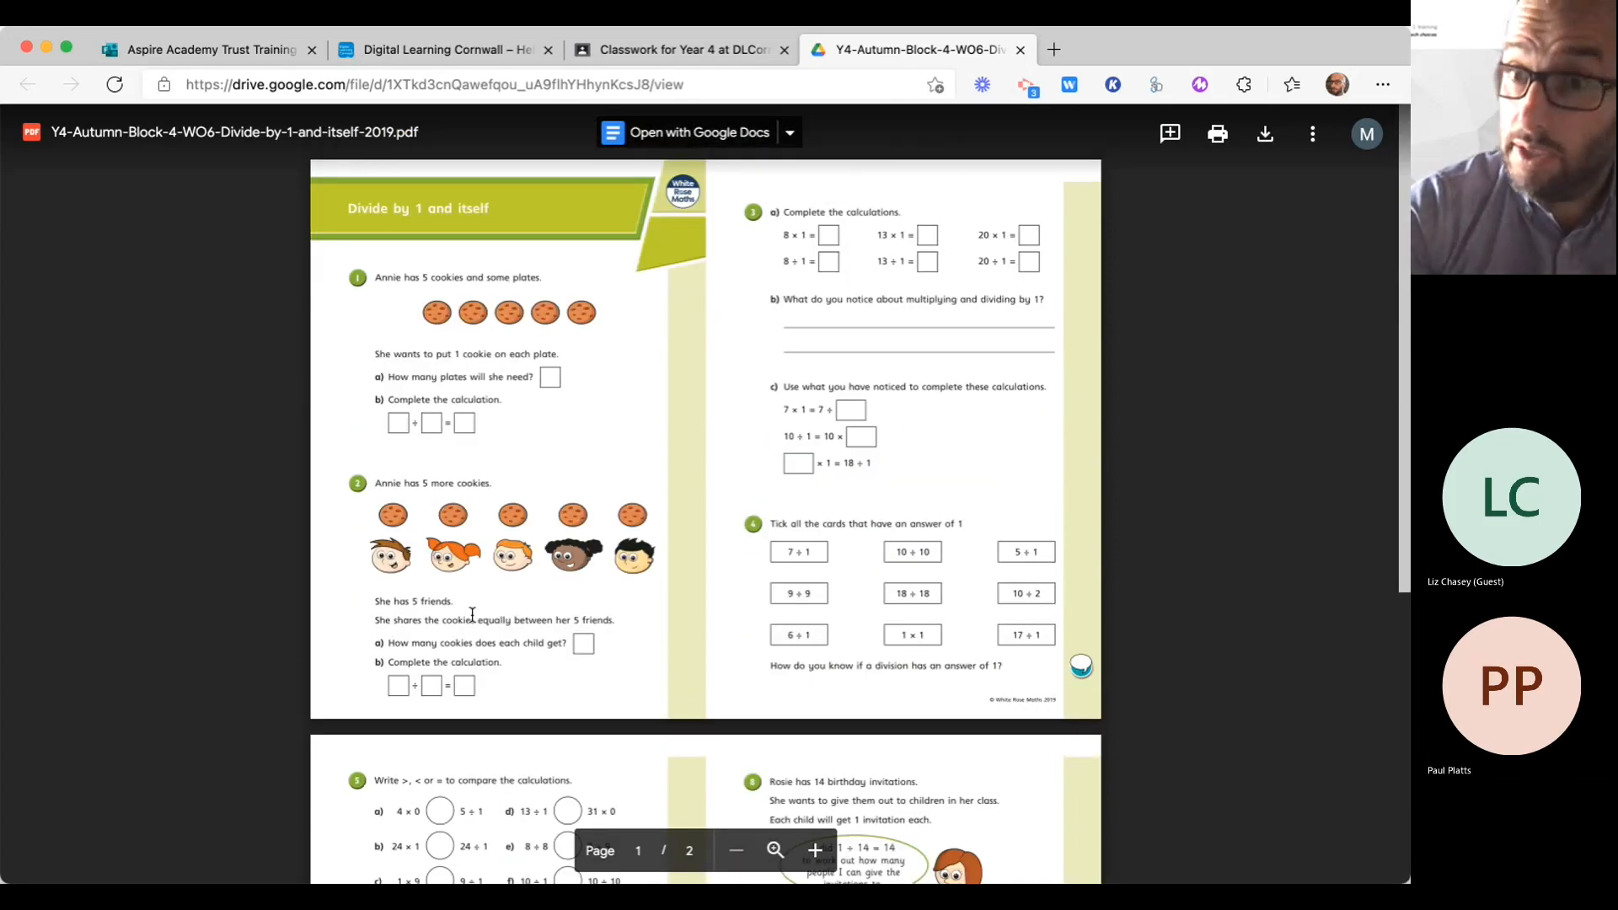
scroll(472, 616, "down", 5)
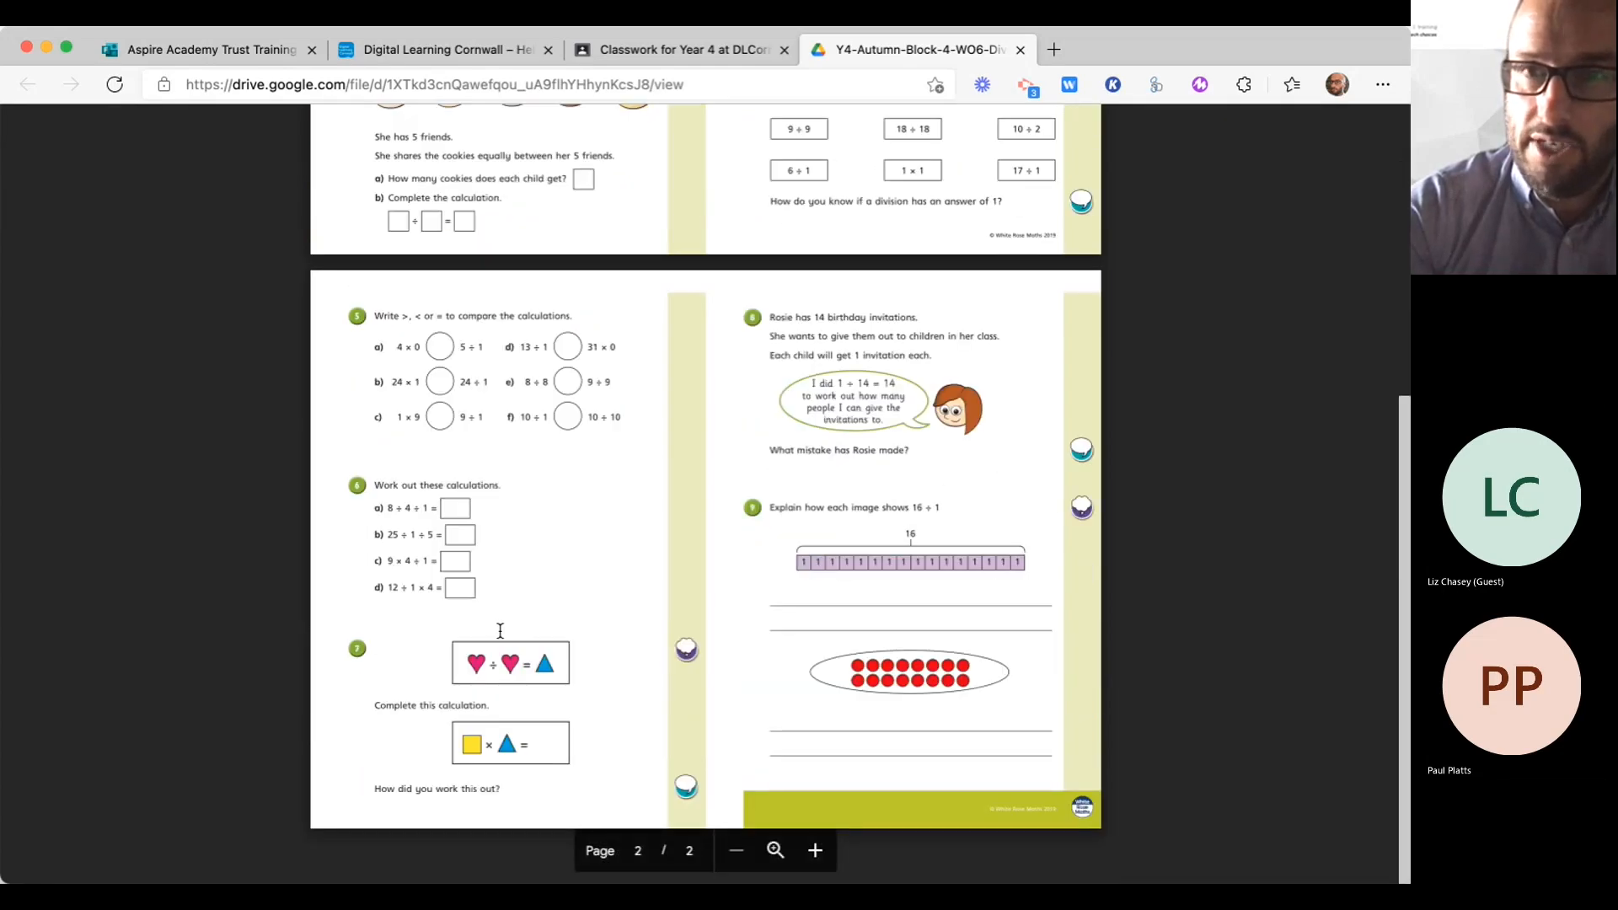
scroll(500, 630, "up", 5)
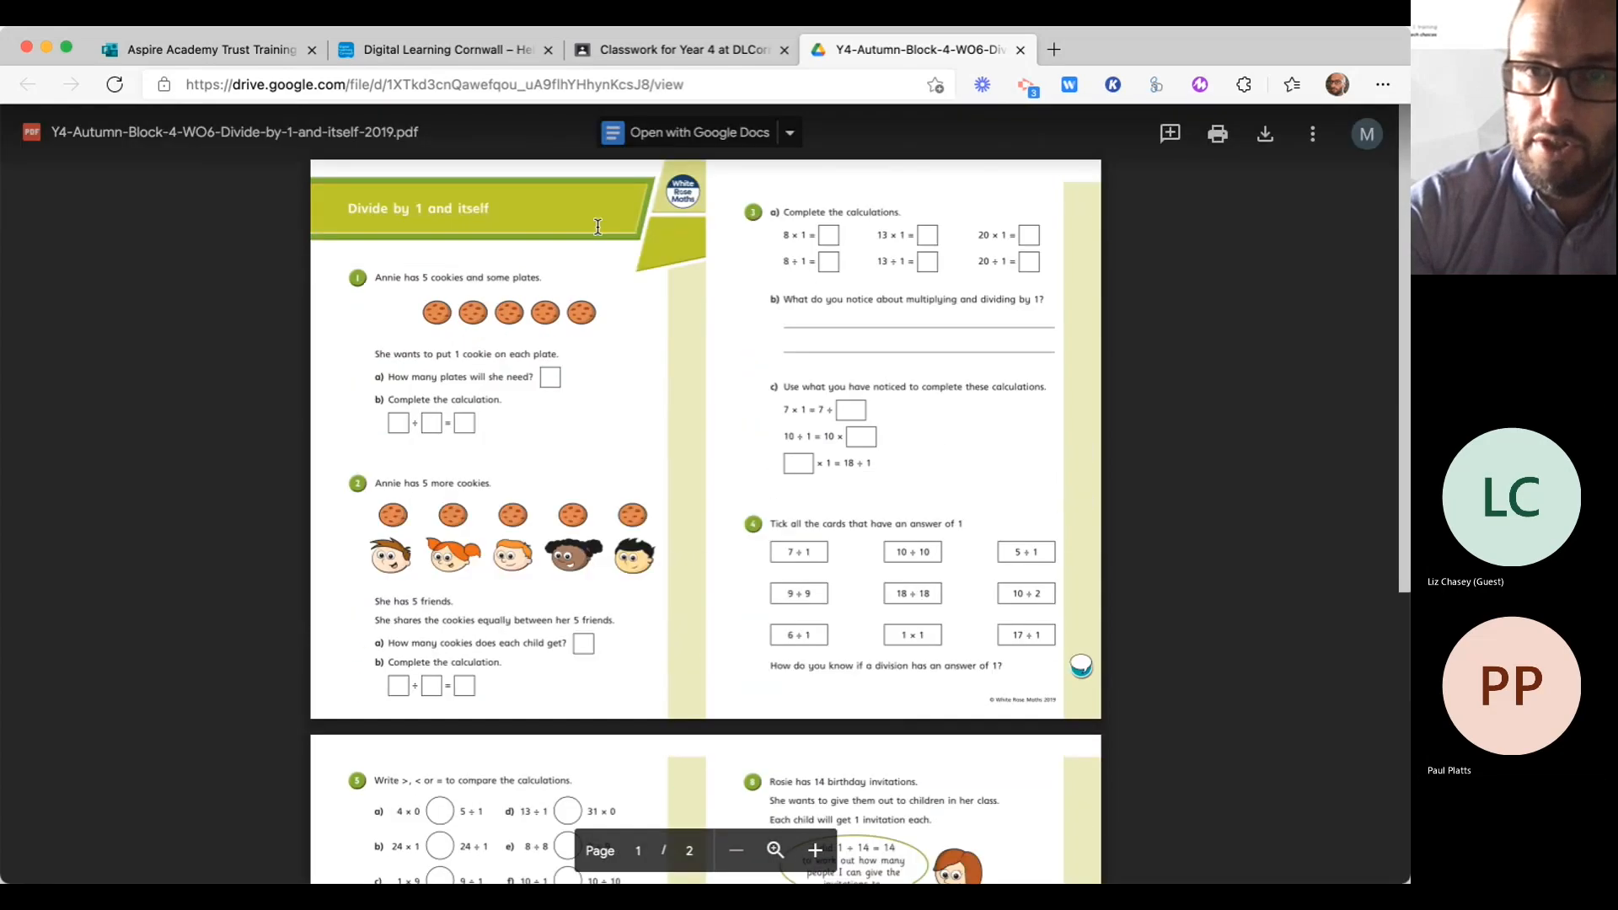
left_click(675, 51)
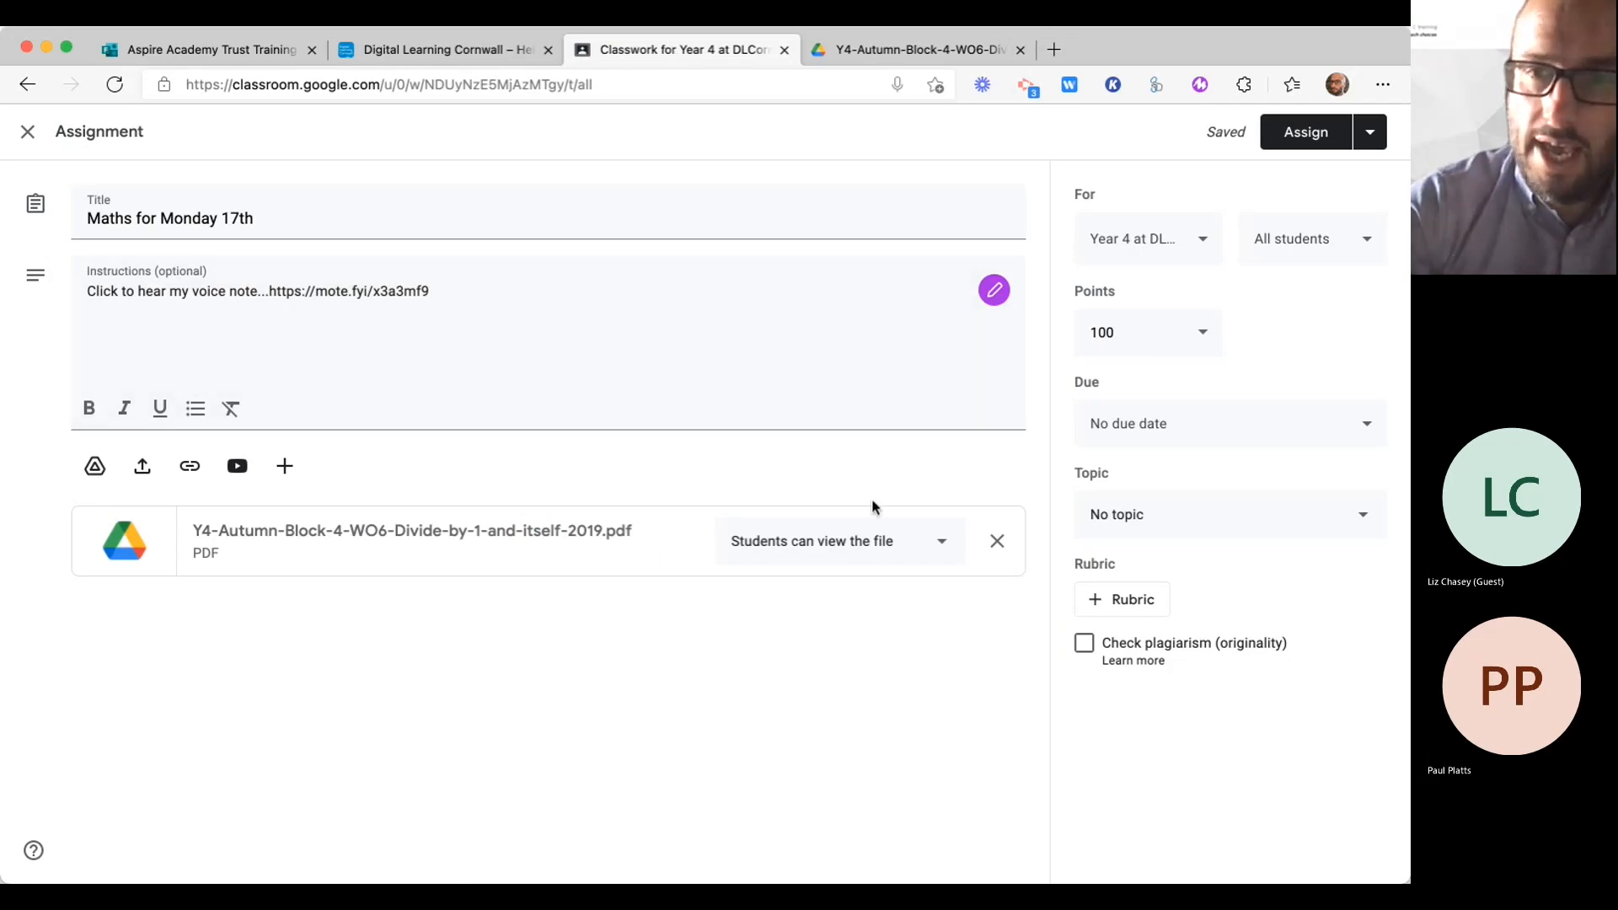
Step: Set the attached PDF's sharing option to Make a copy for each student
left_click(942, 545)
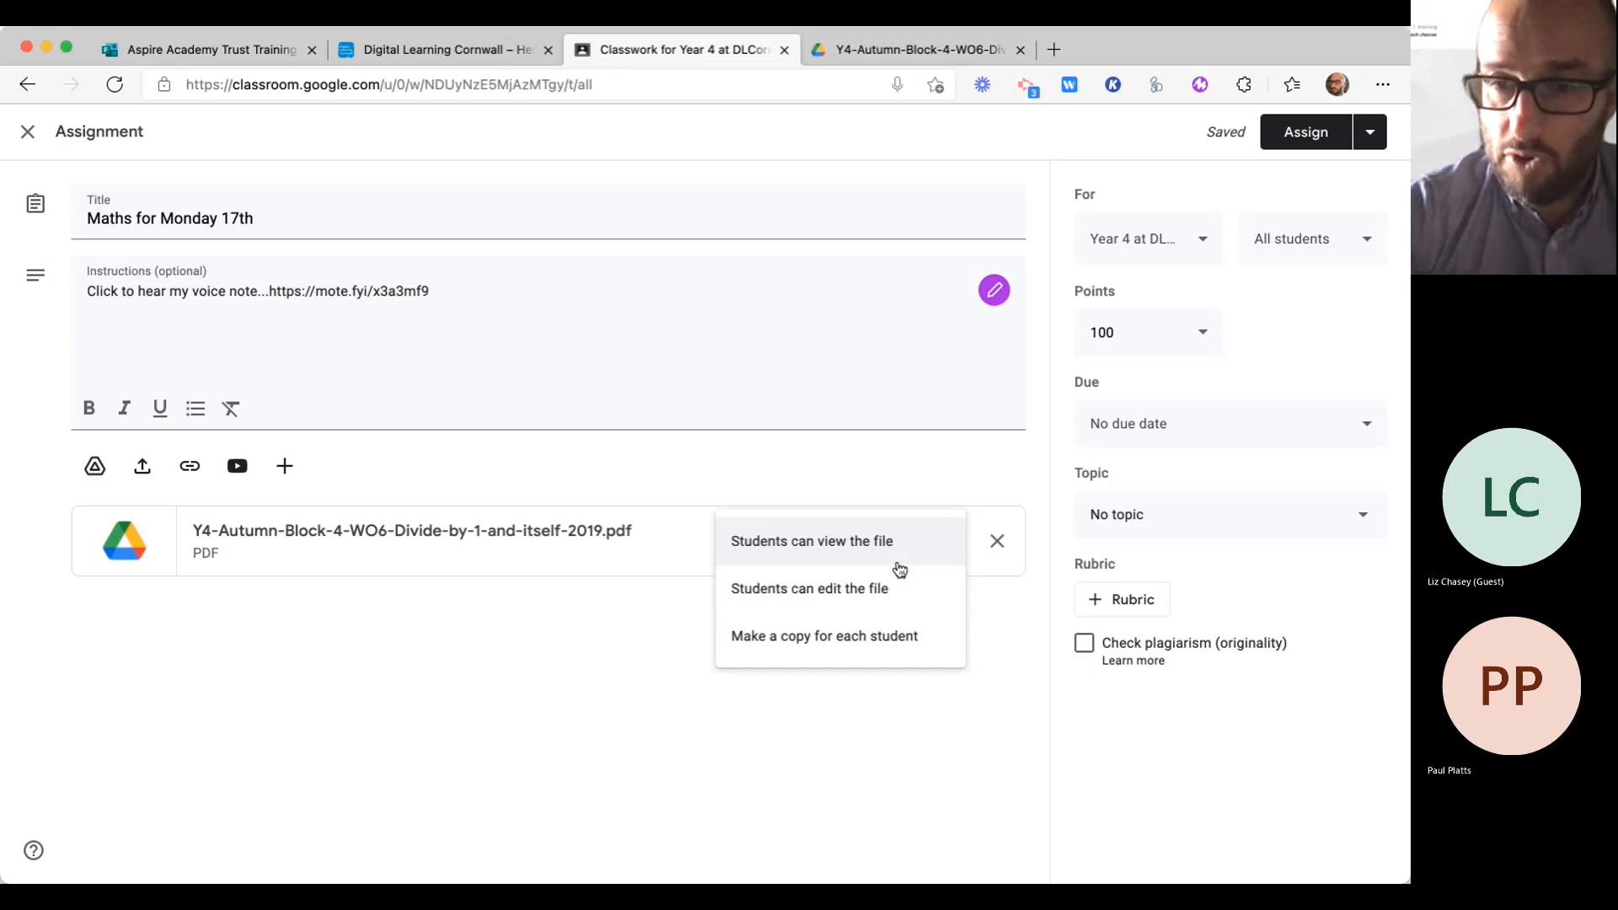
left_click(936, 648)
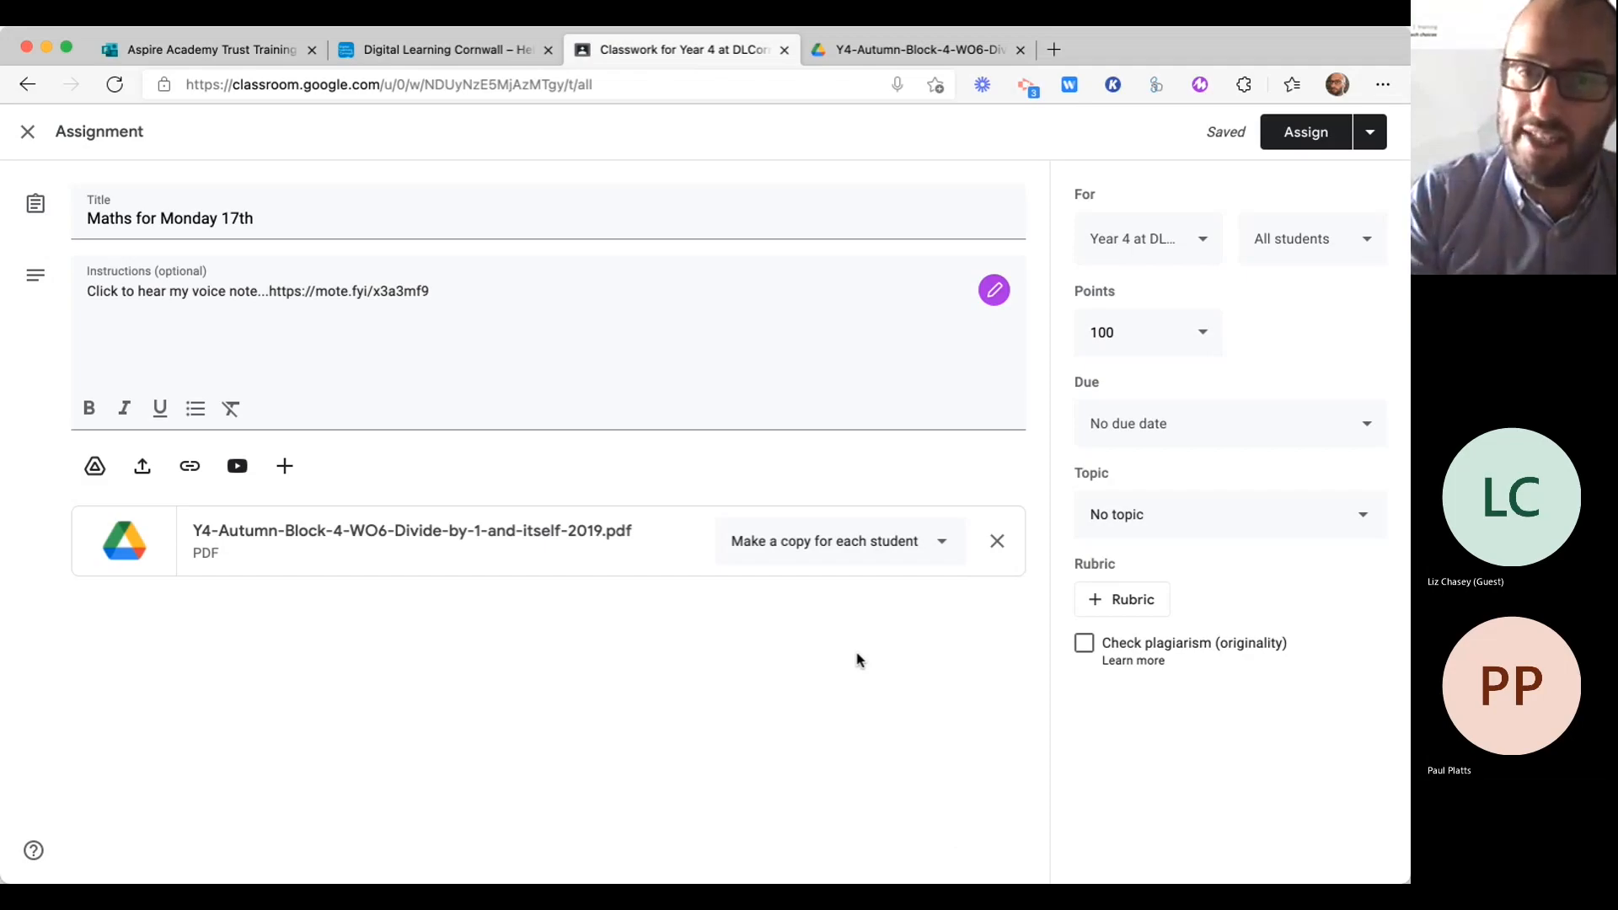
left_click(928, 546)
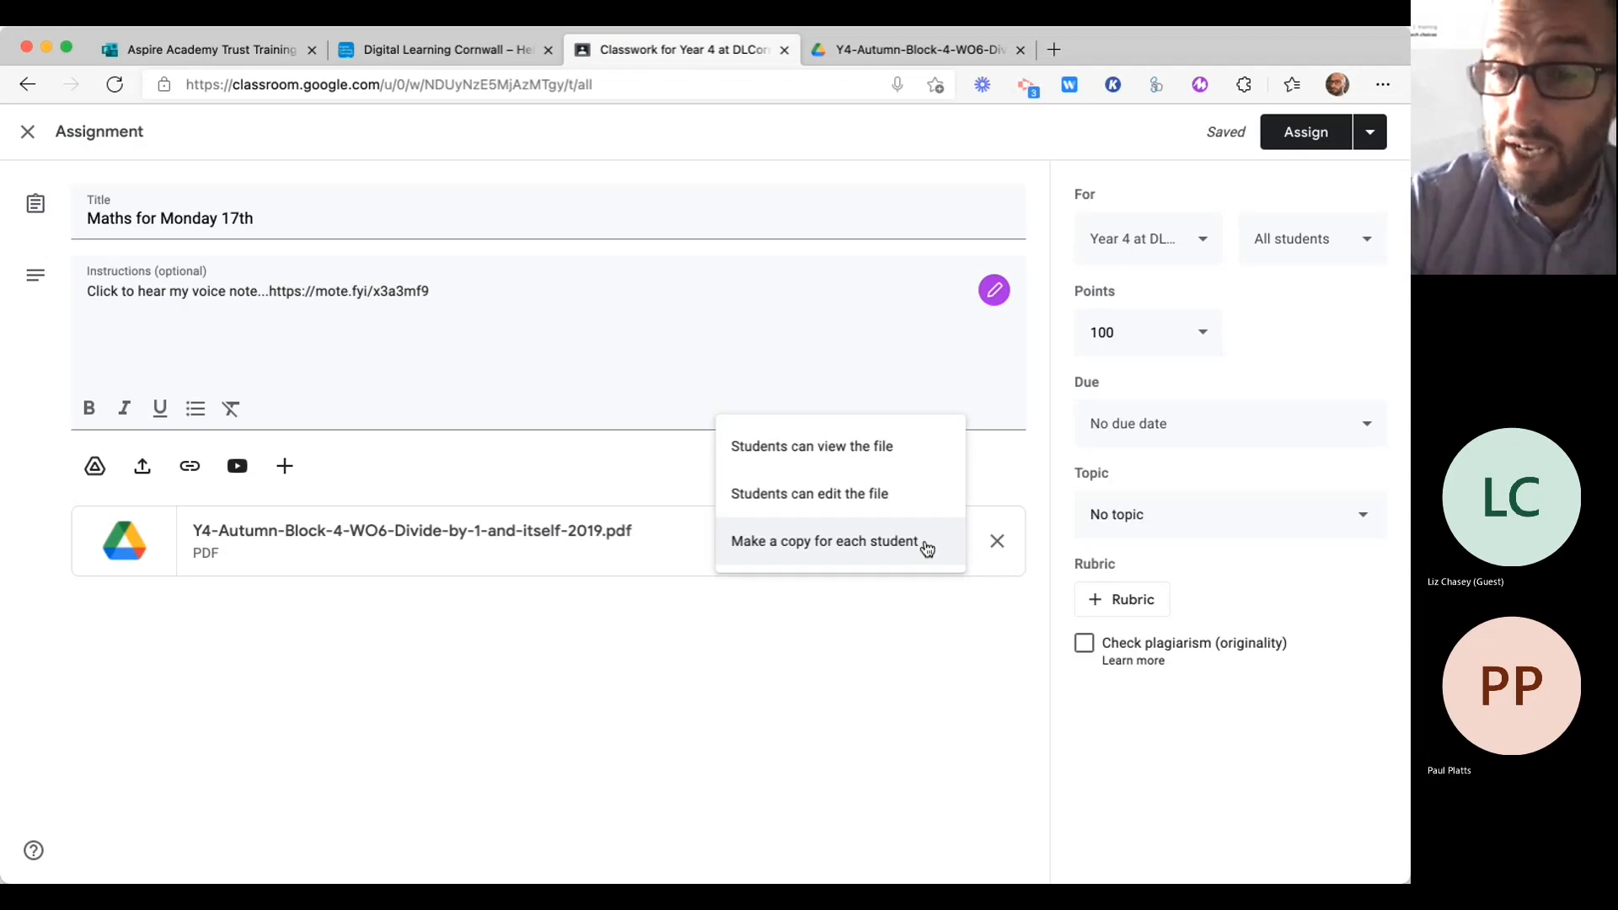
left_click(923, 545)
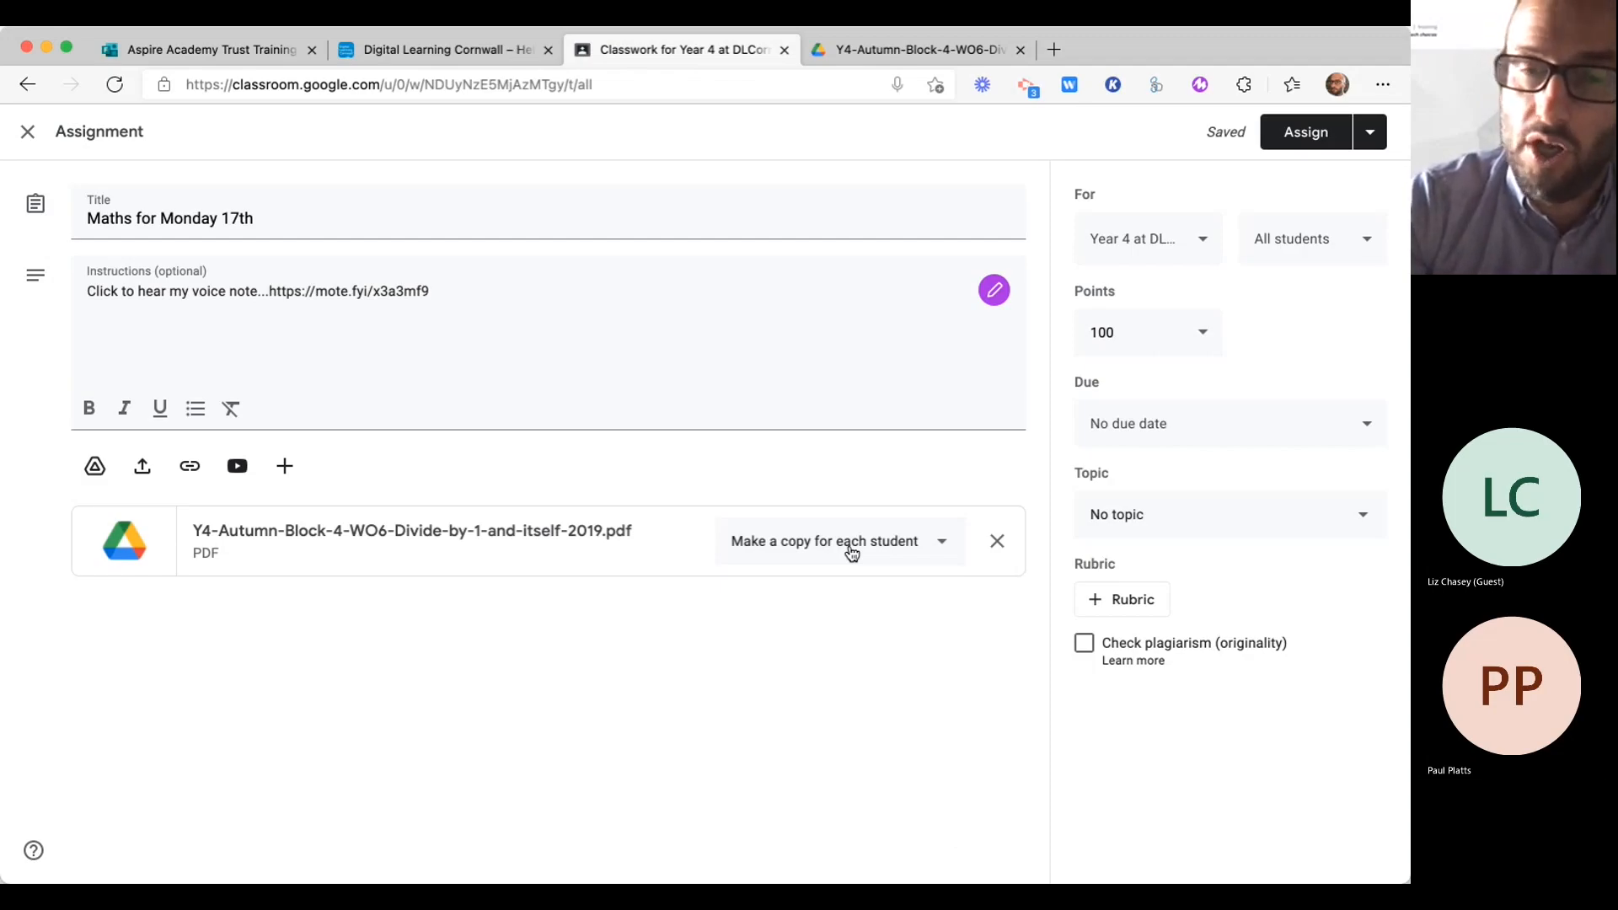
left_click(889, 550)
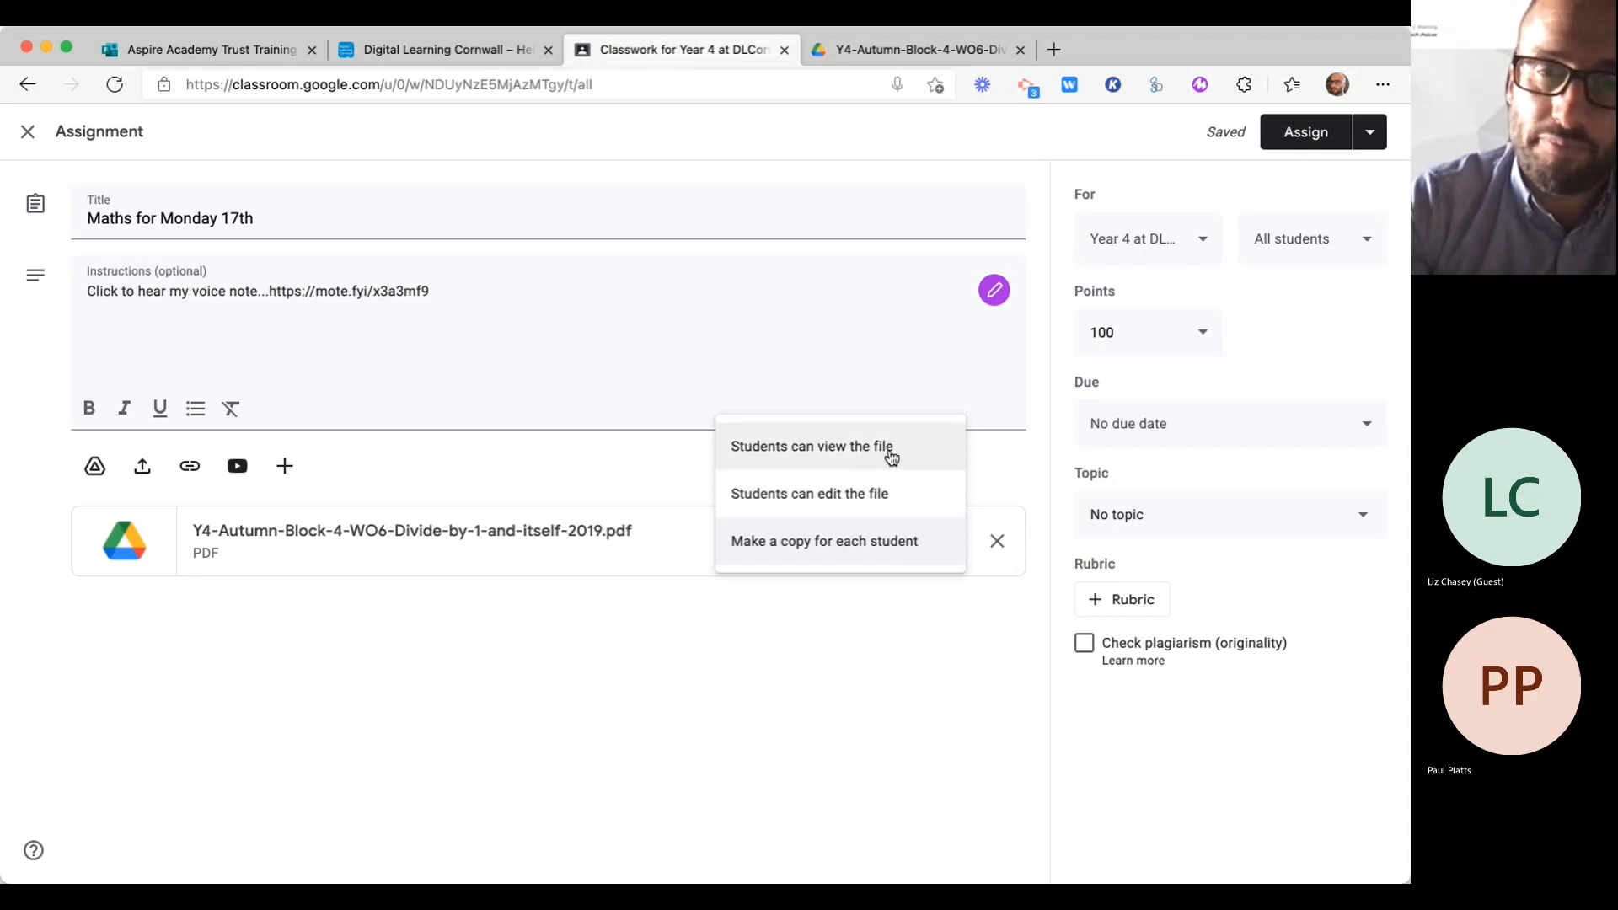
left_click(843, 640)
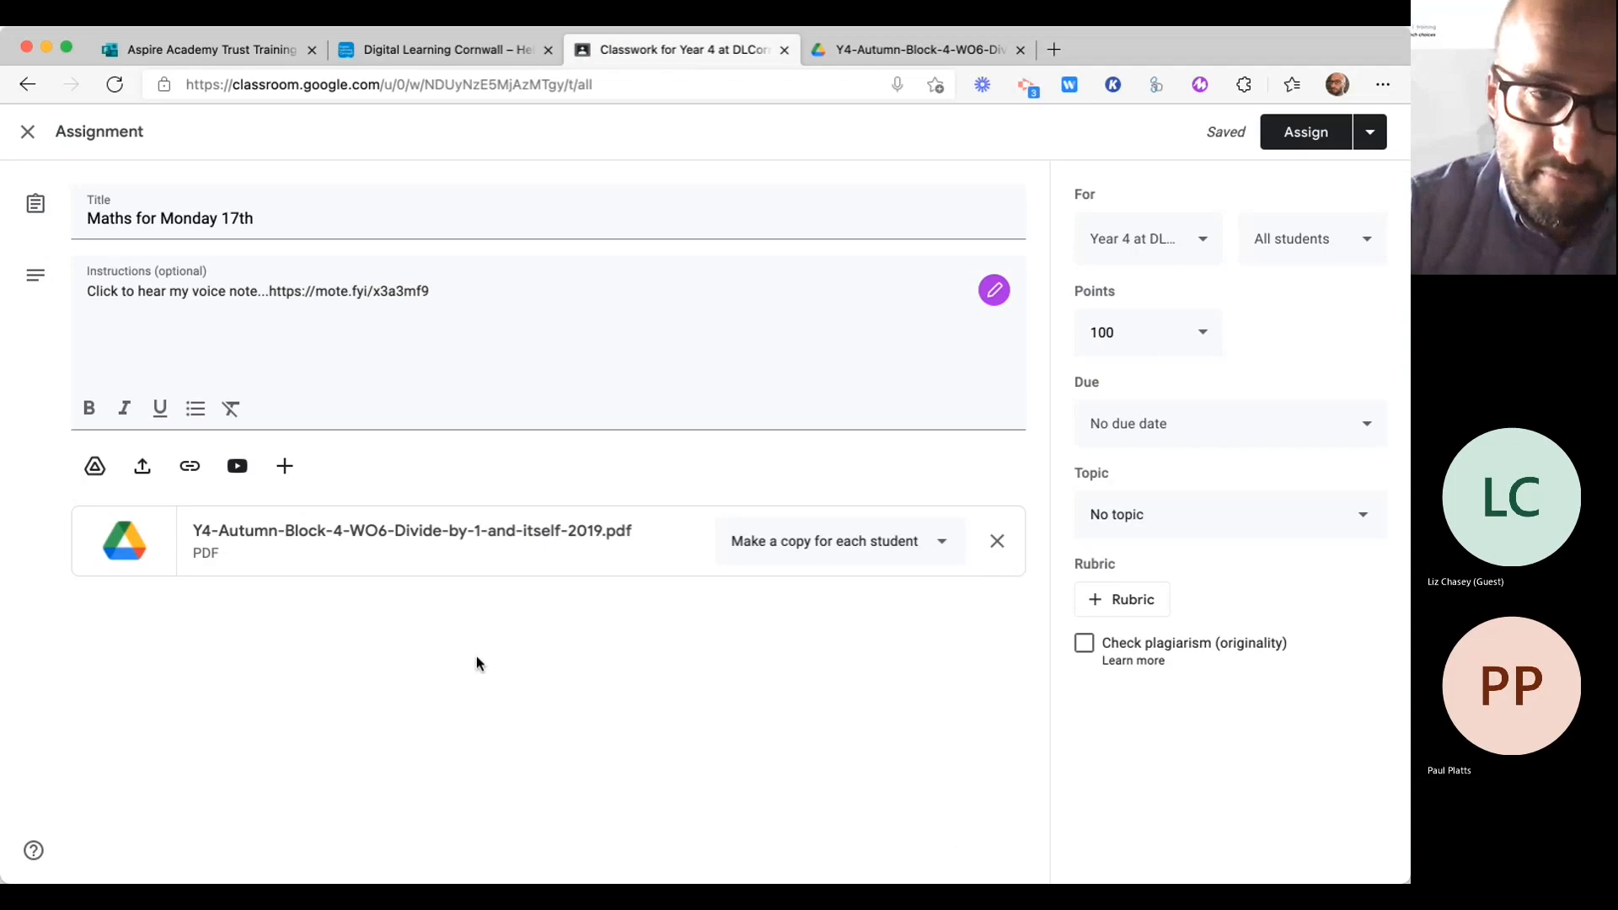
left_click(893, 544)
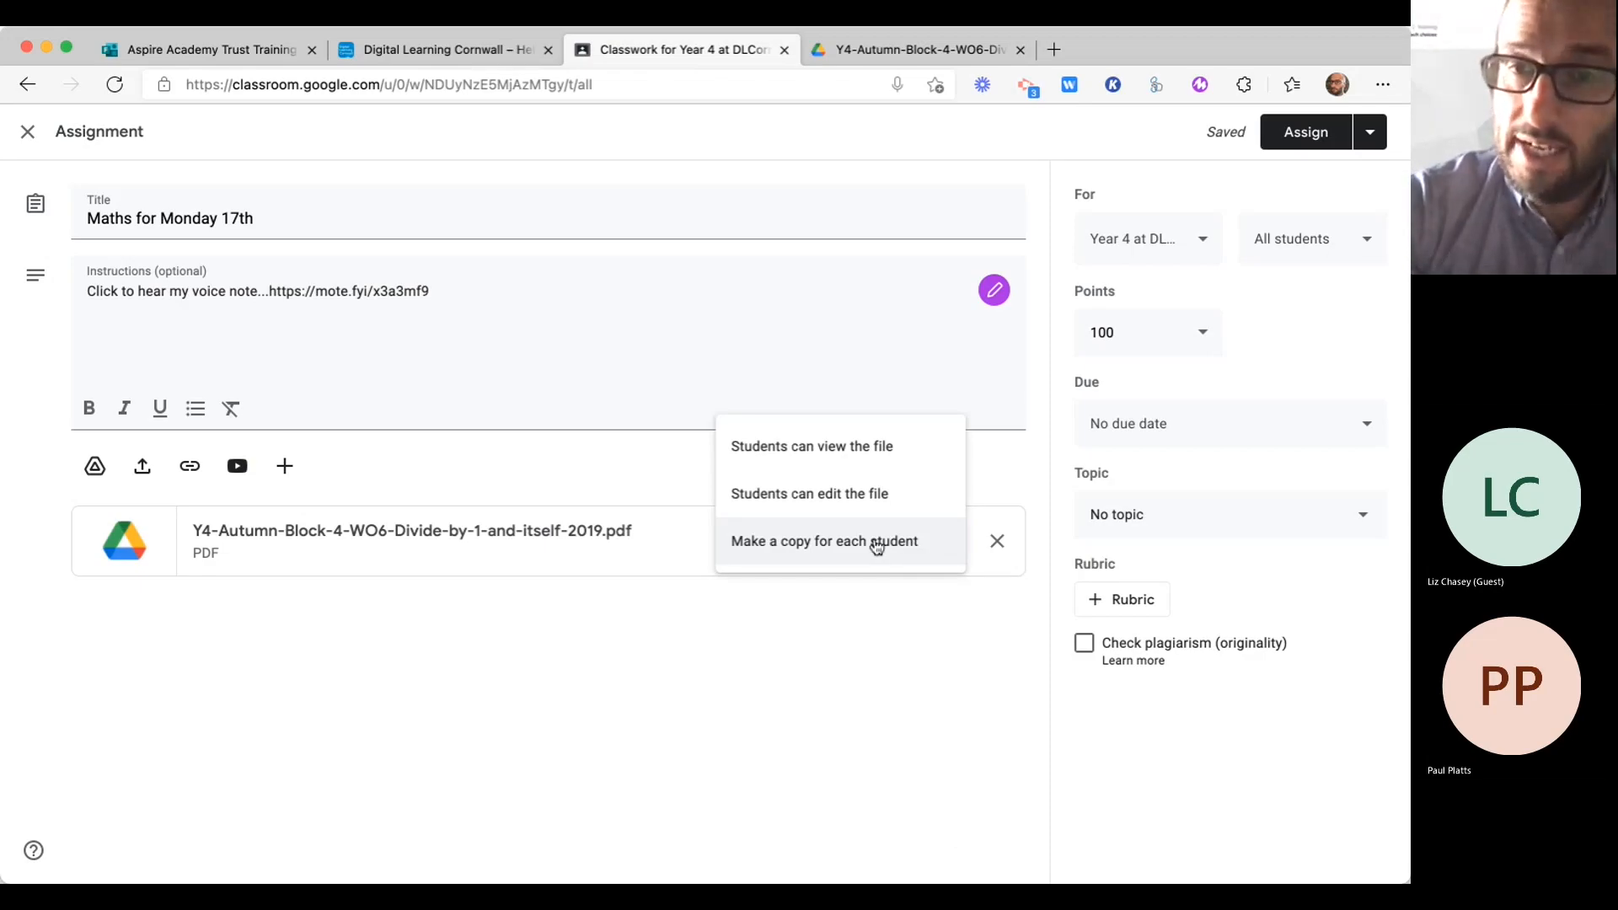
left_click(891, 546)
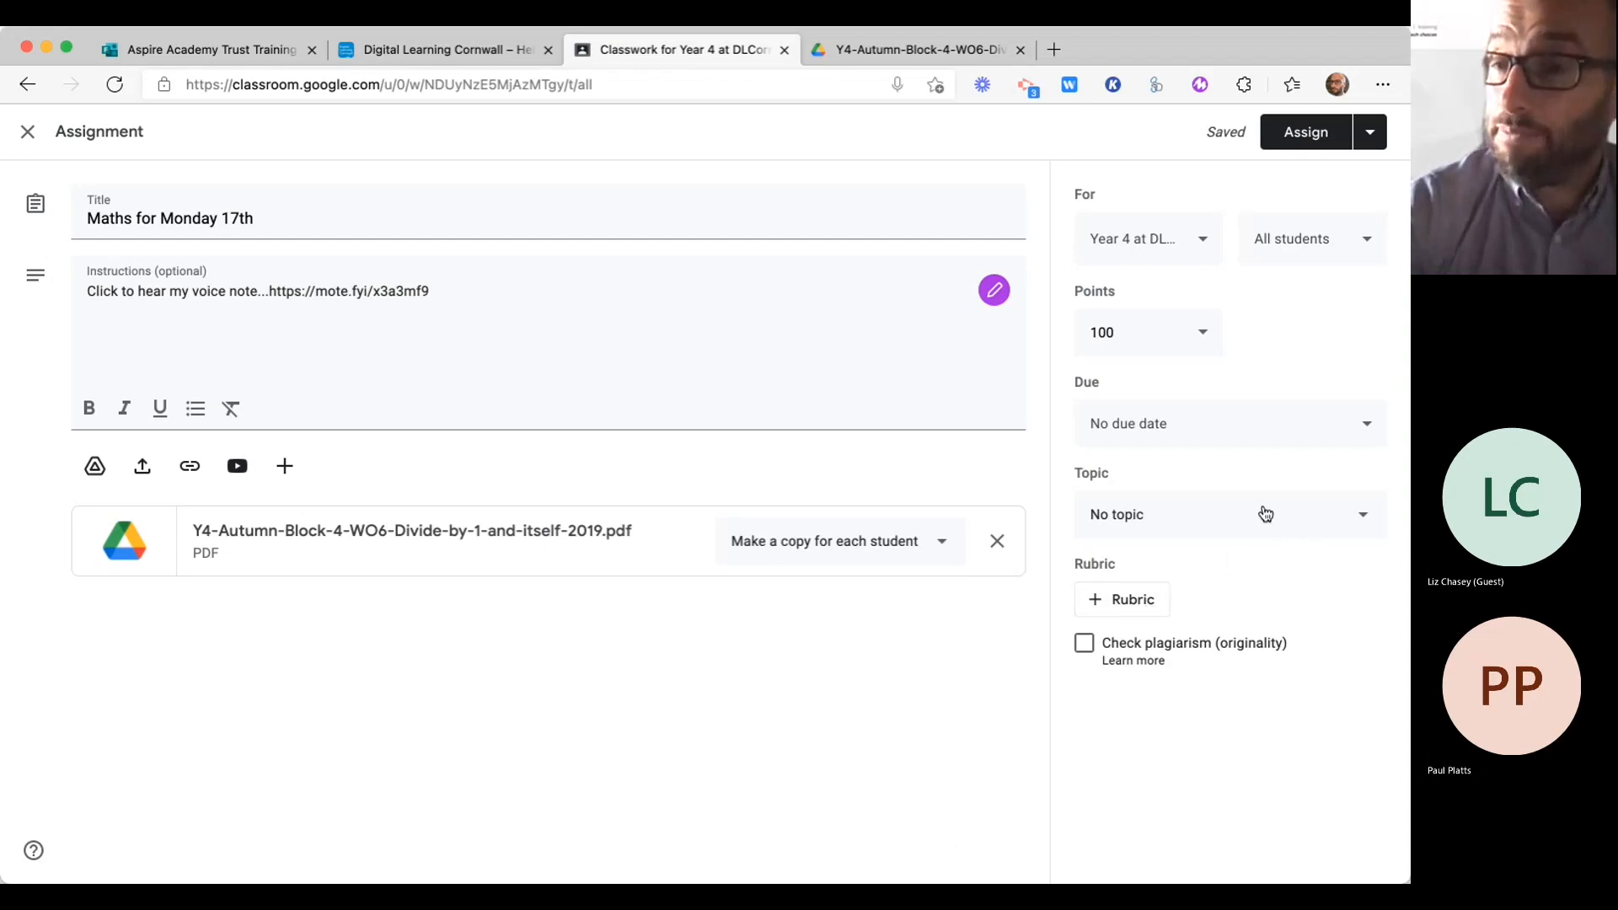
left_click(1294, 517)
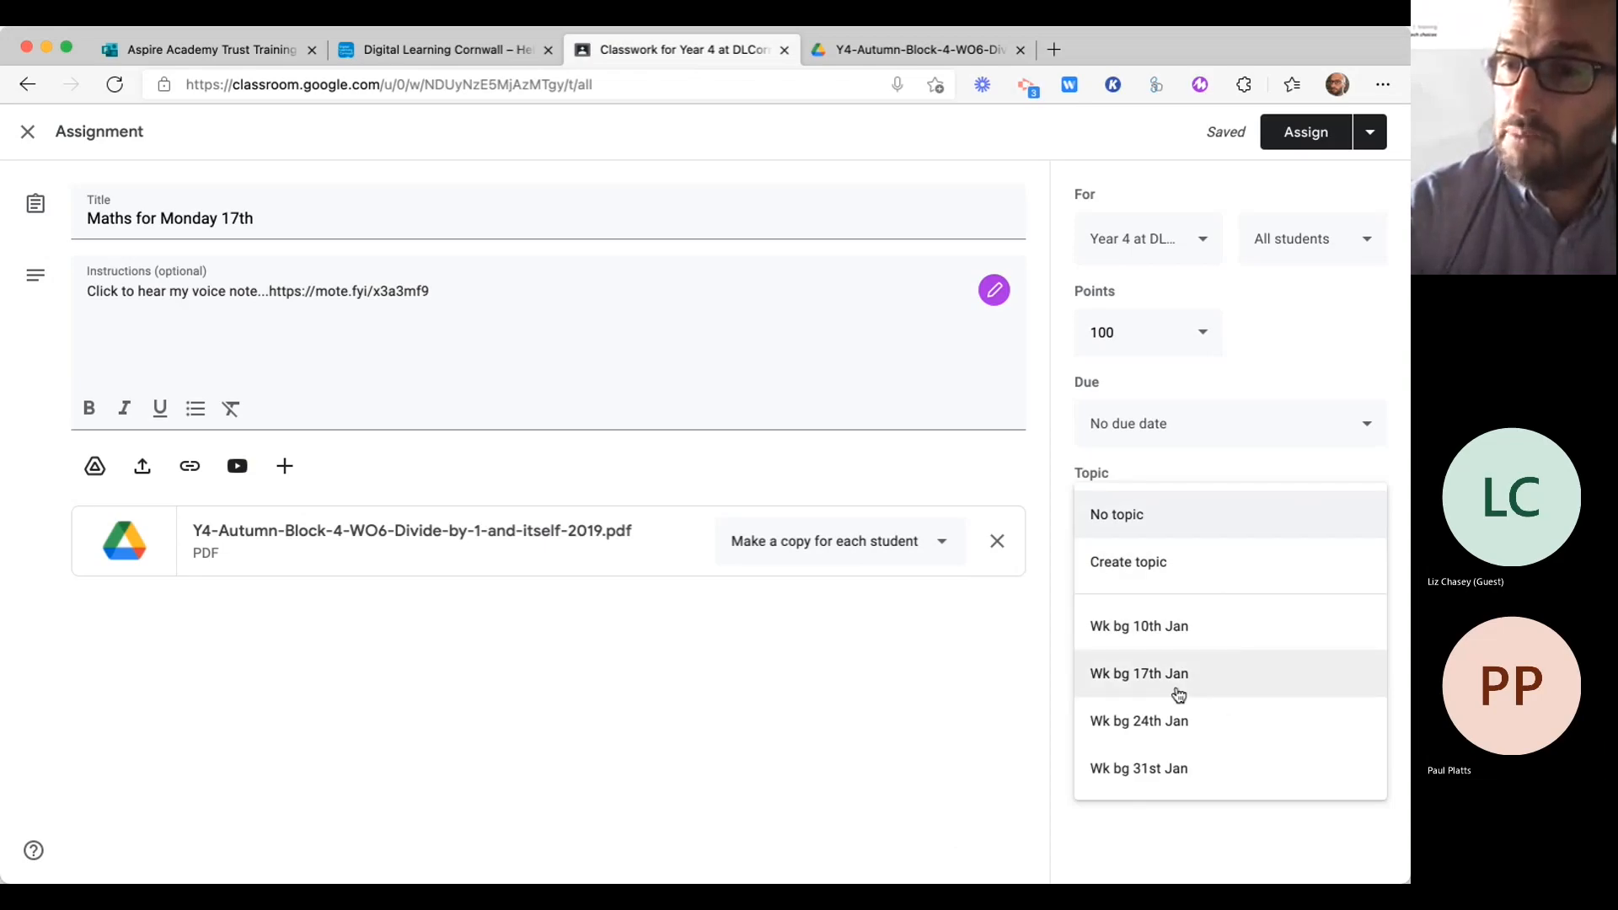
left_click(1215, 520)
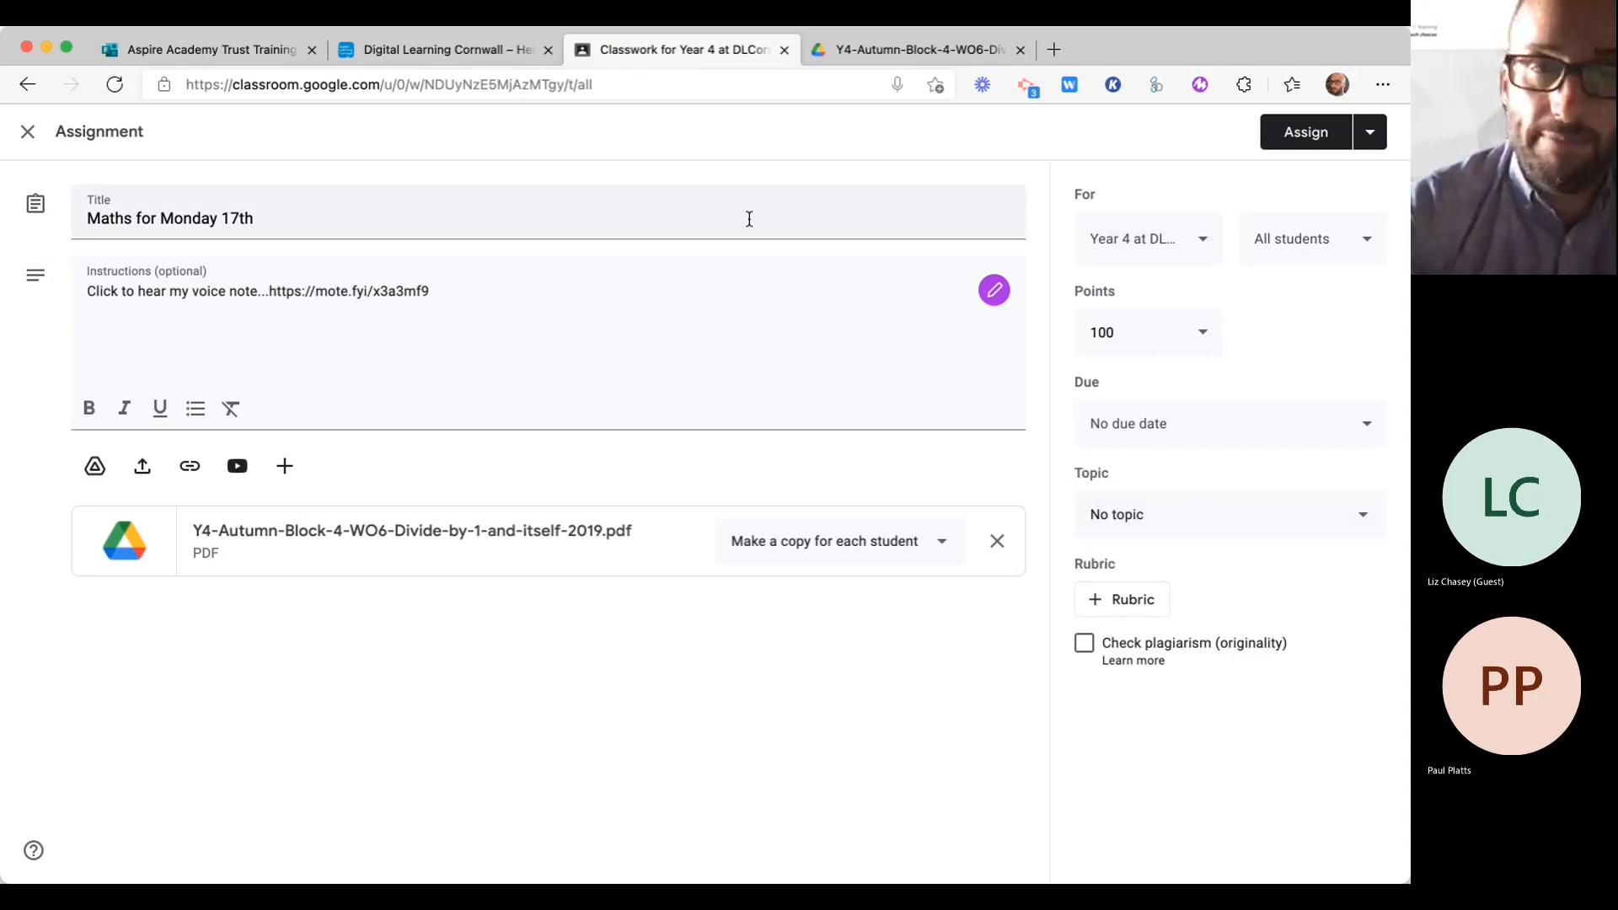
key("super+Tab")
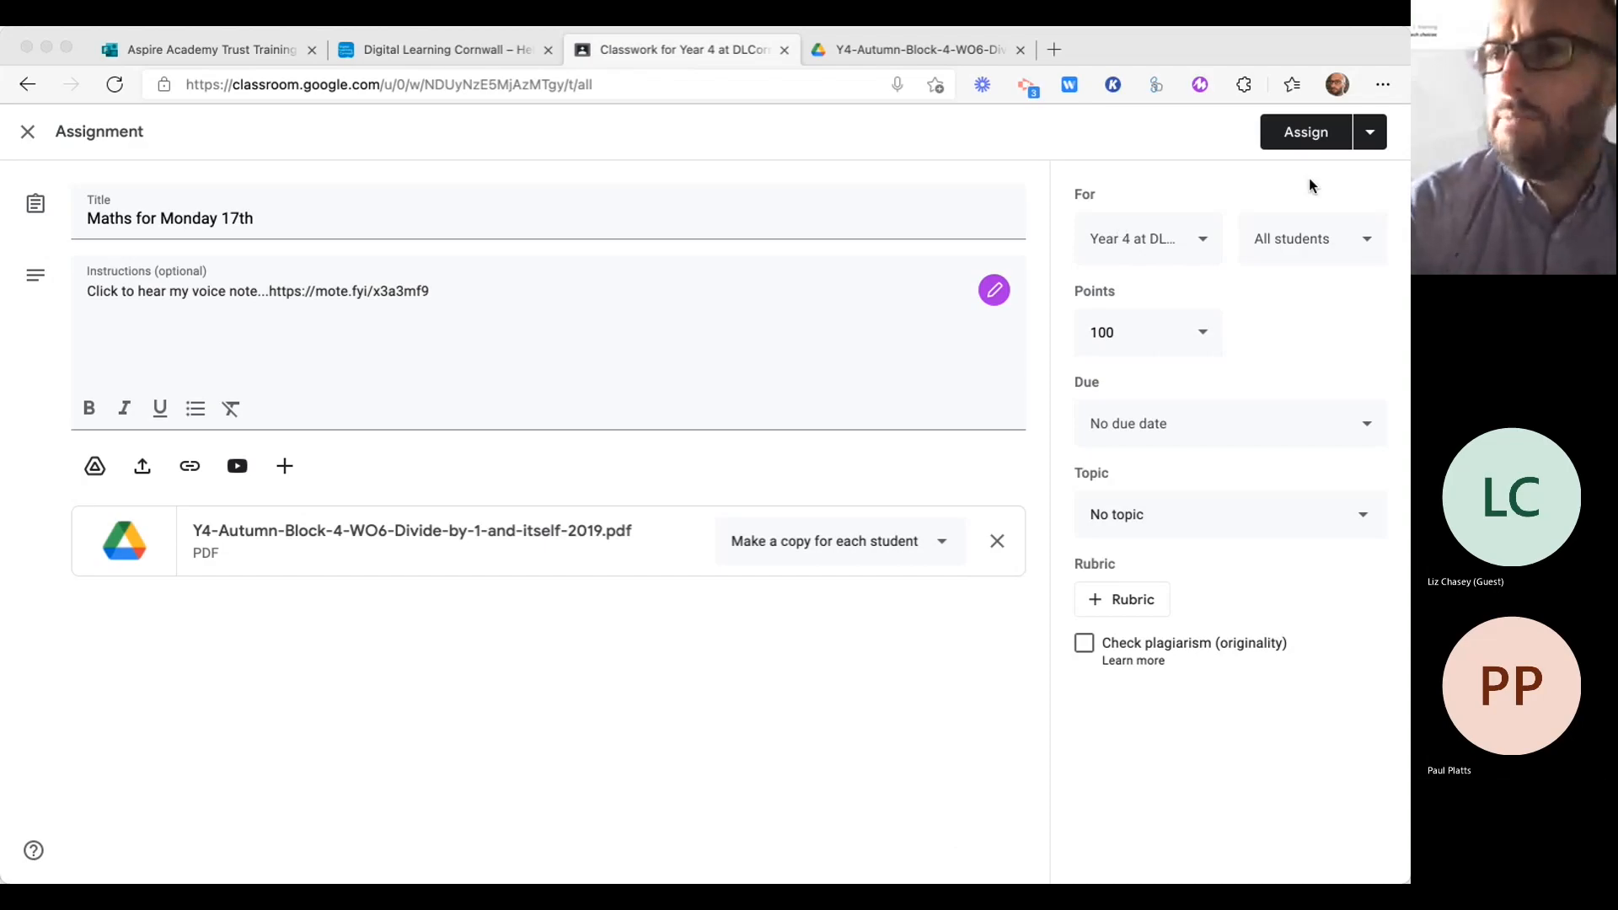
Step: Schedule the assignment for 17 Jan 2022 at 08:00 and move it into the Wk bg 17th Jan topic
left_click(1372, 133)
left_click(1372, 135)
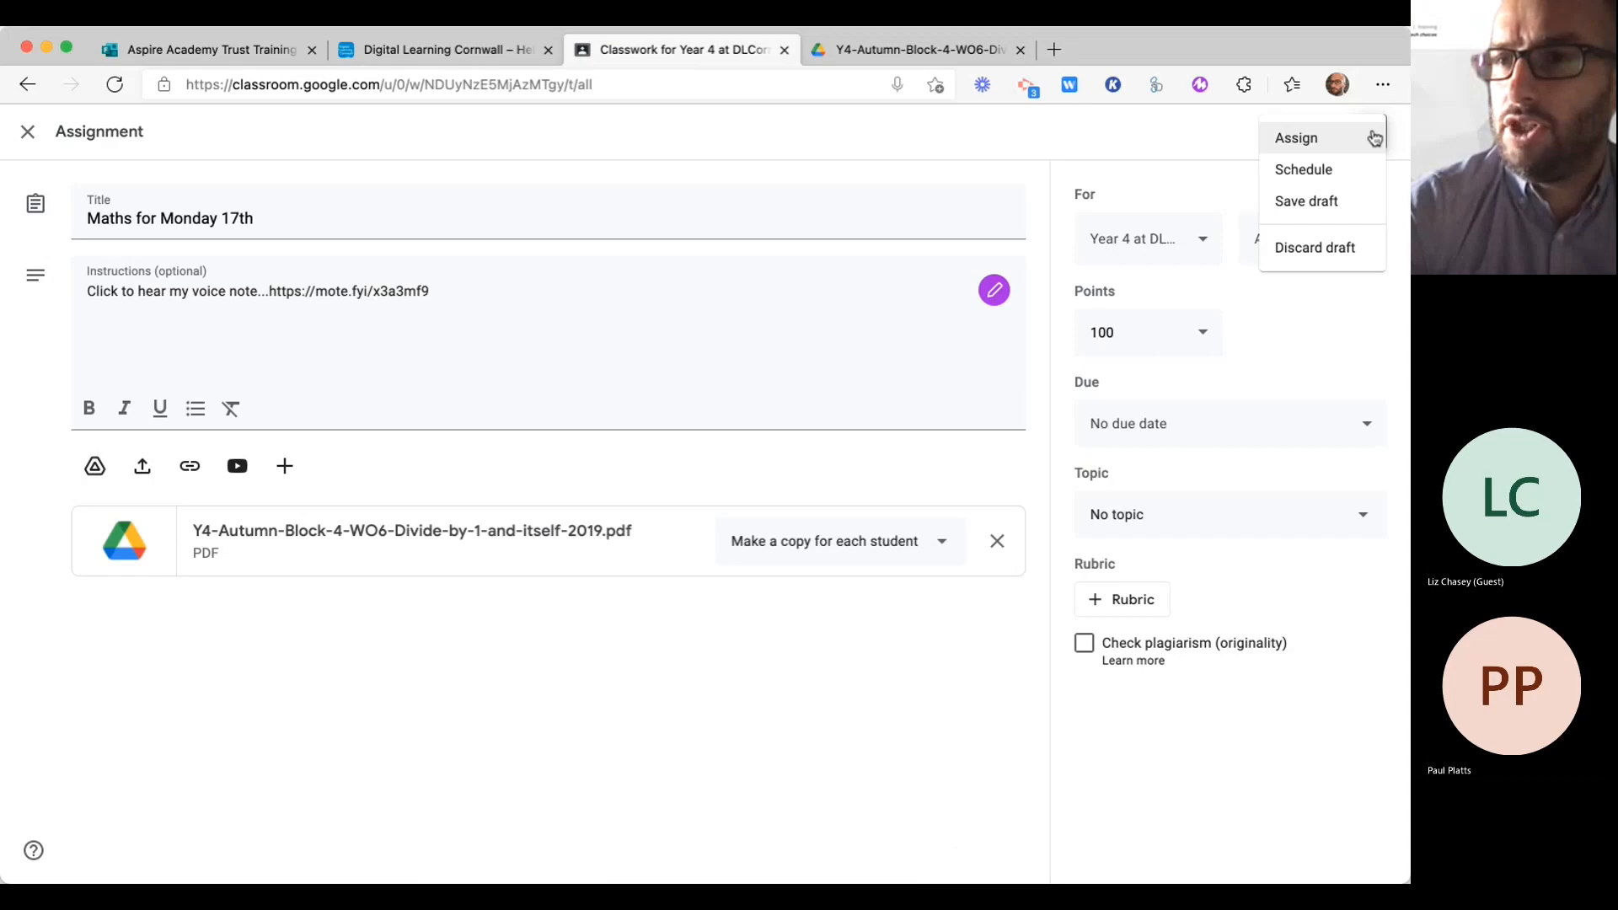
left_click(1347, 176)
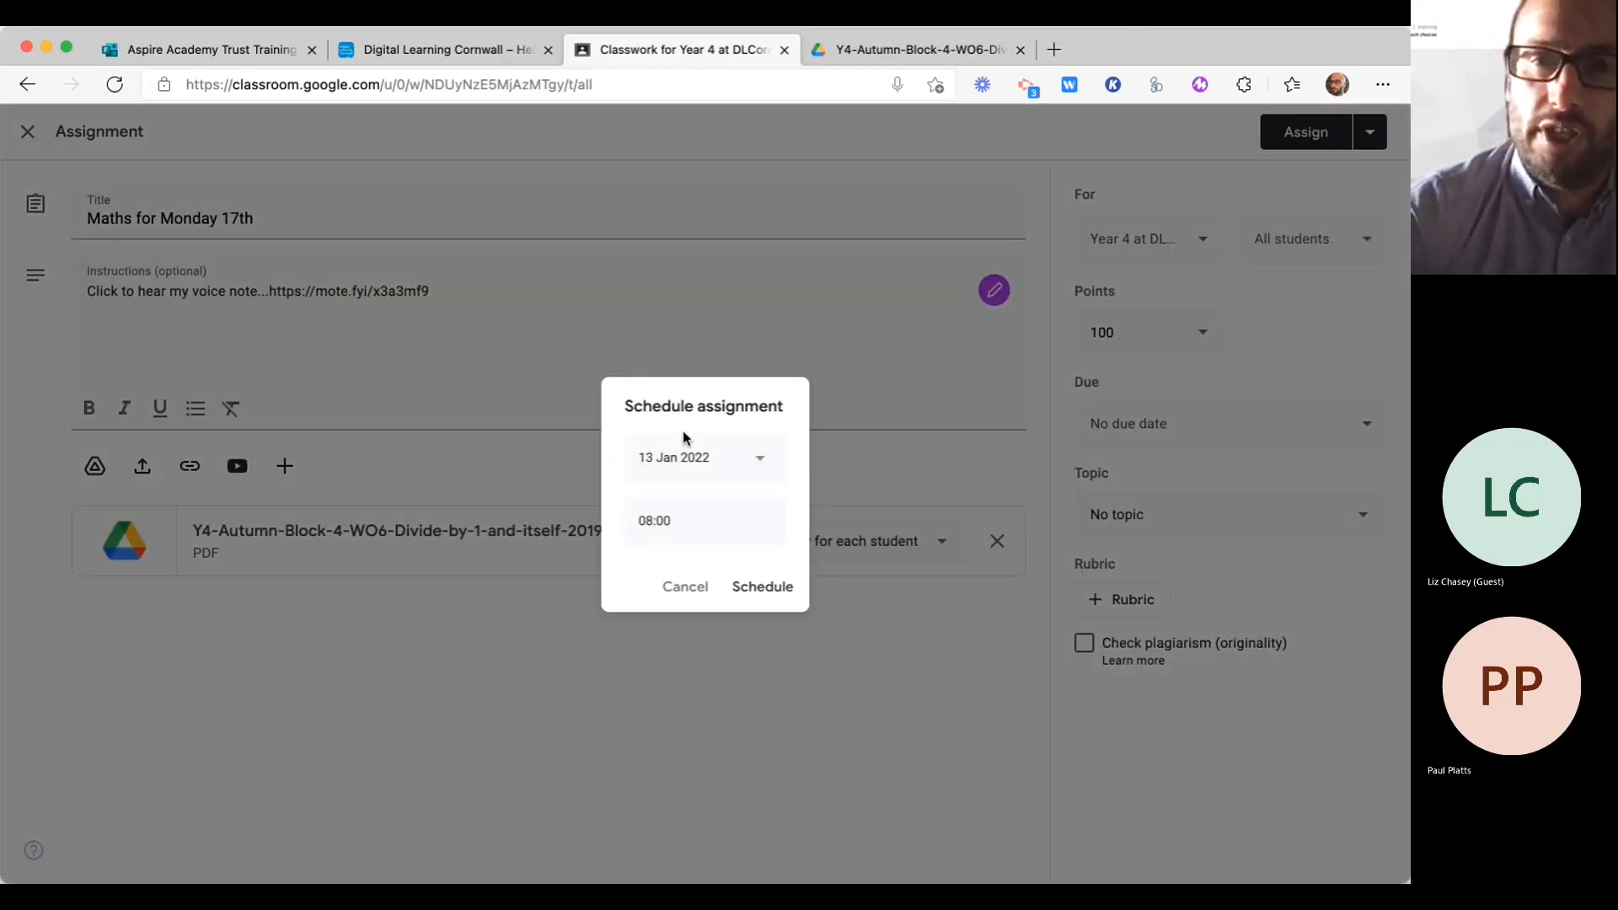
left_click(760, 464)
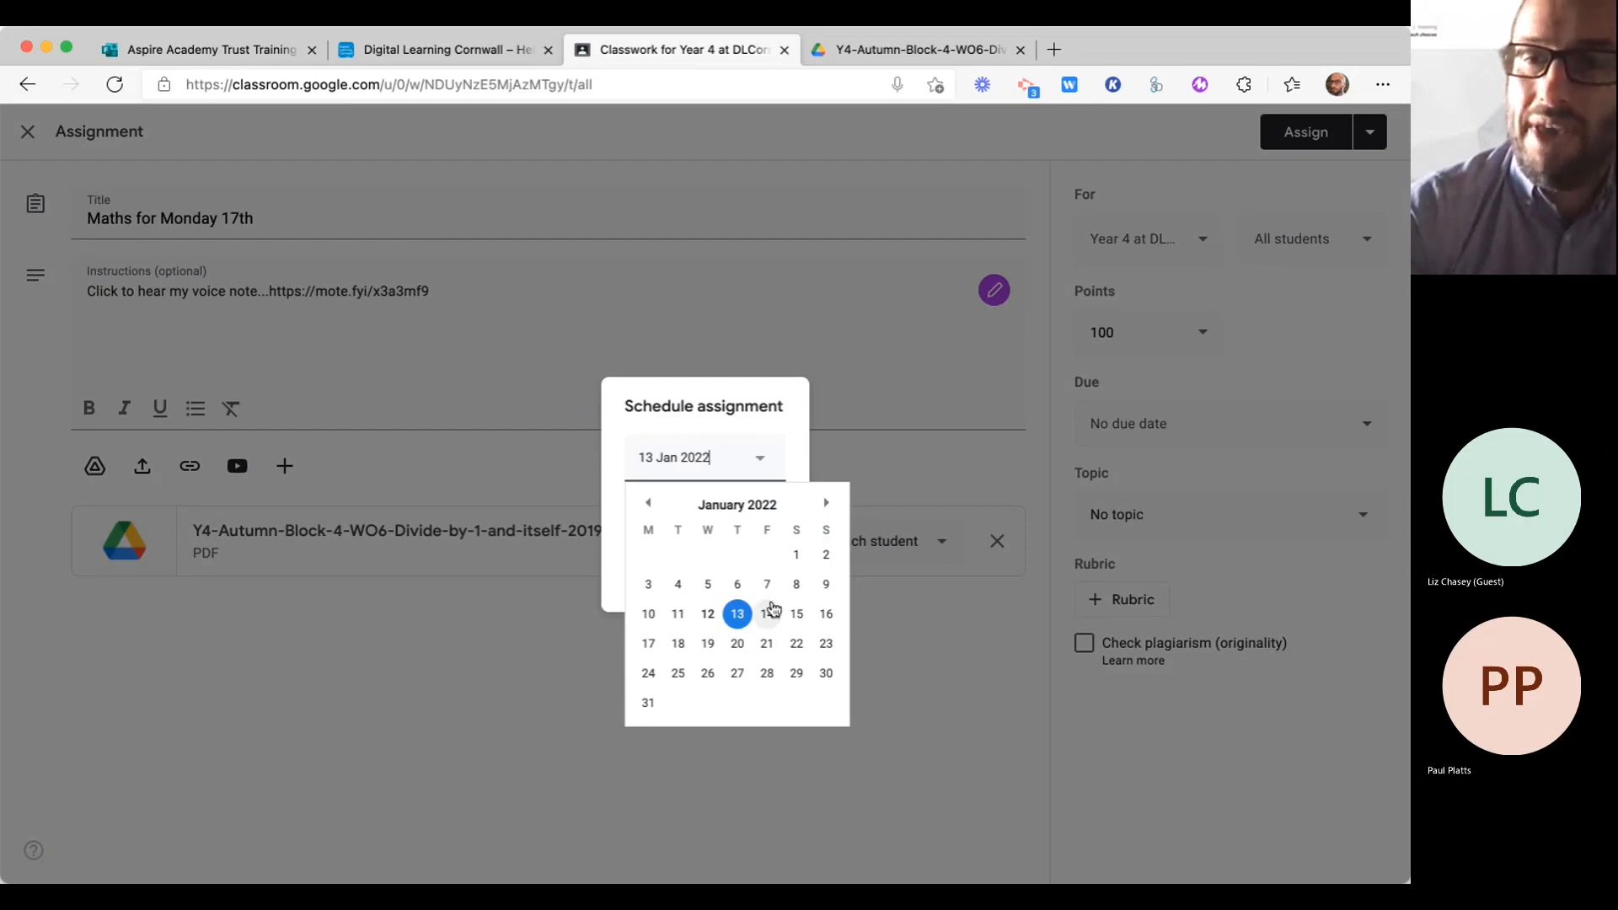
left_click(647, 645)
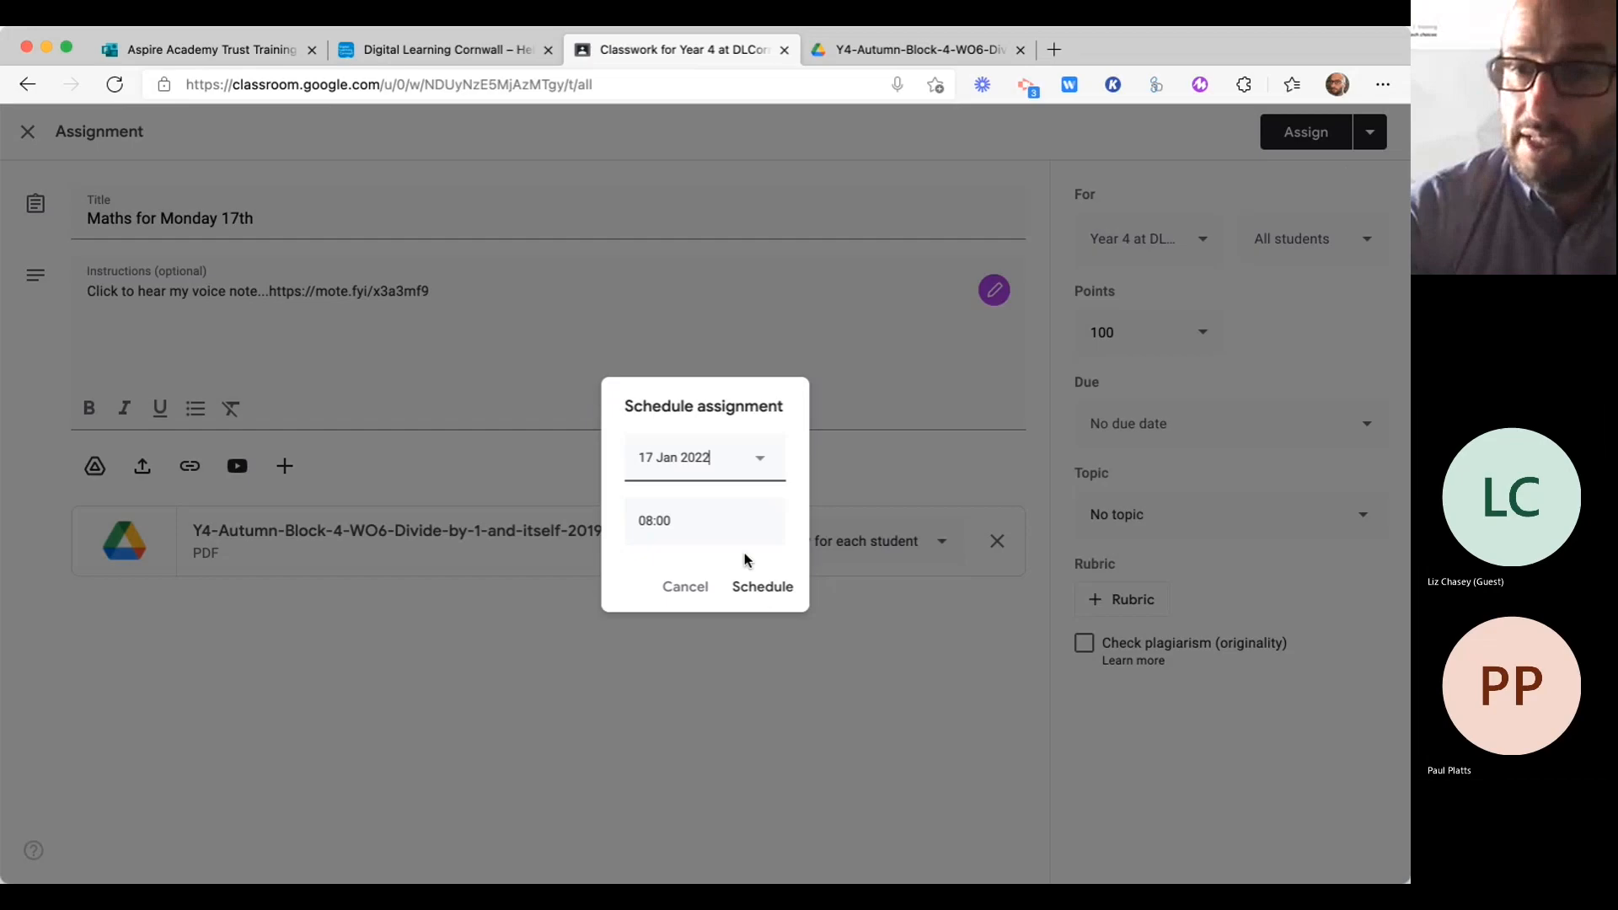
left_click(772, 590)
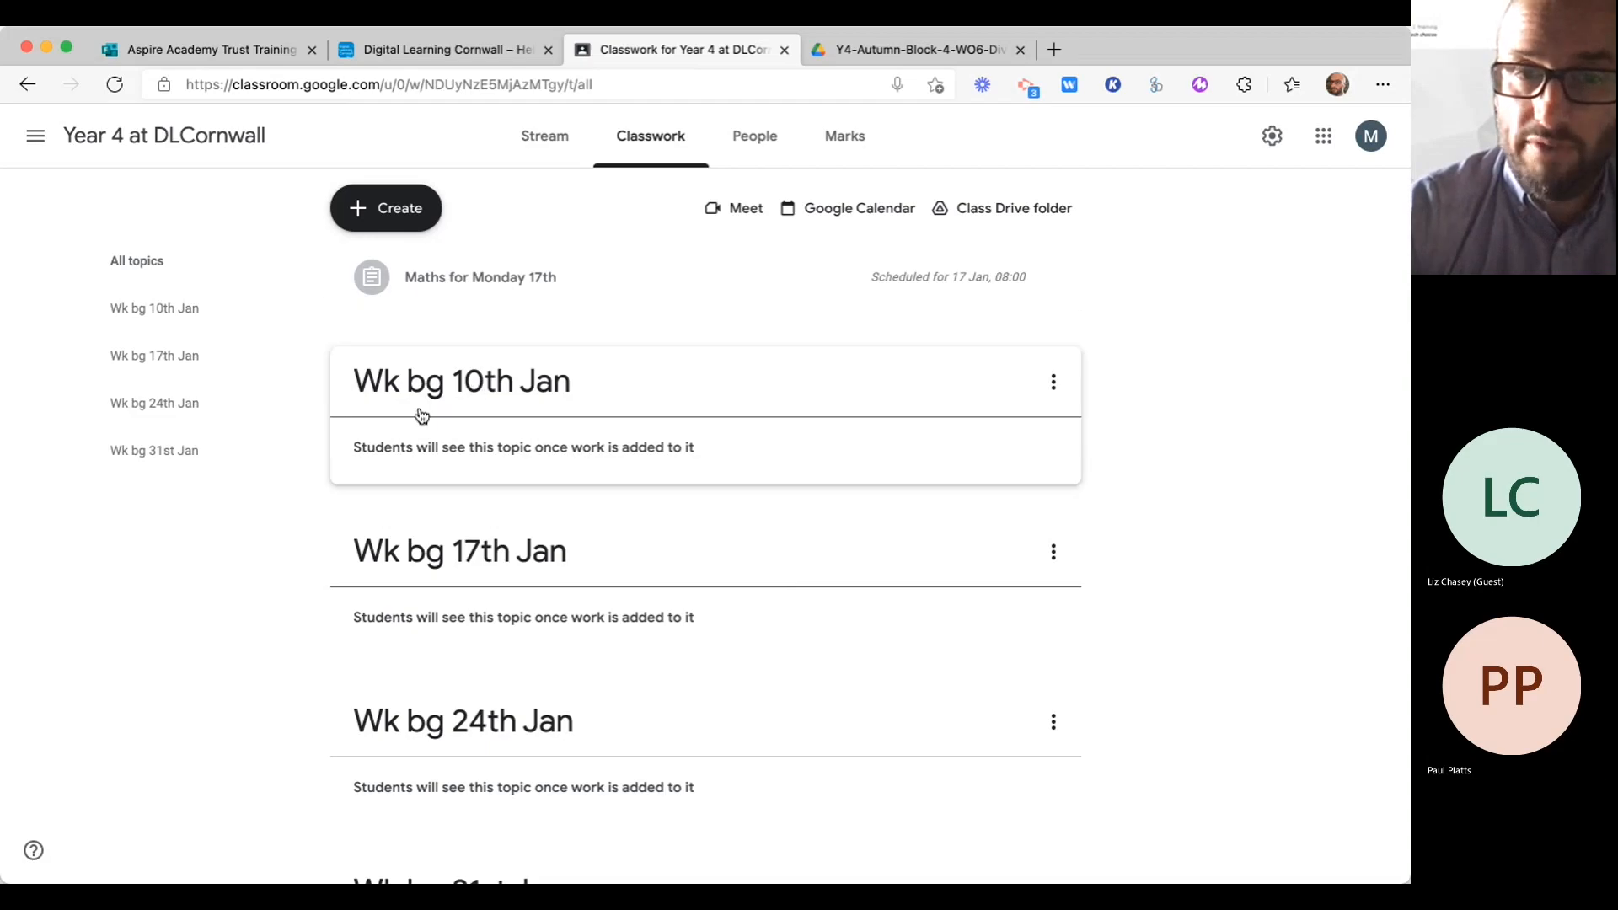
left_click_drag(603, 274, 635, 514)
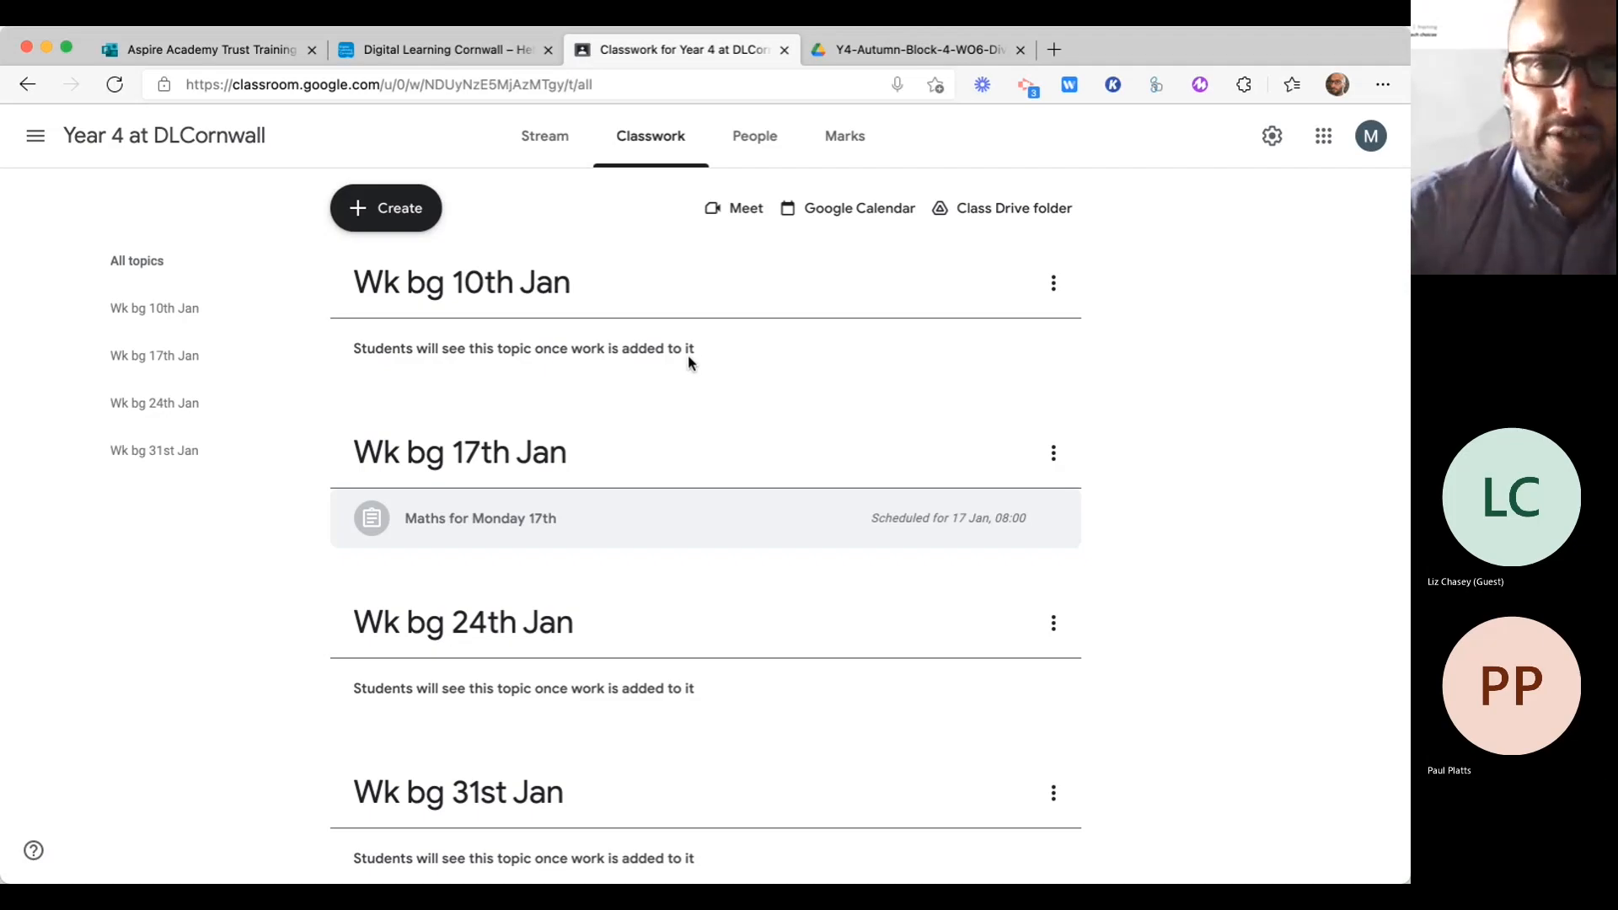
Step: Create a new material post in the class's Classwork
left_click(400, 211)
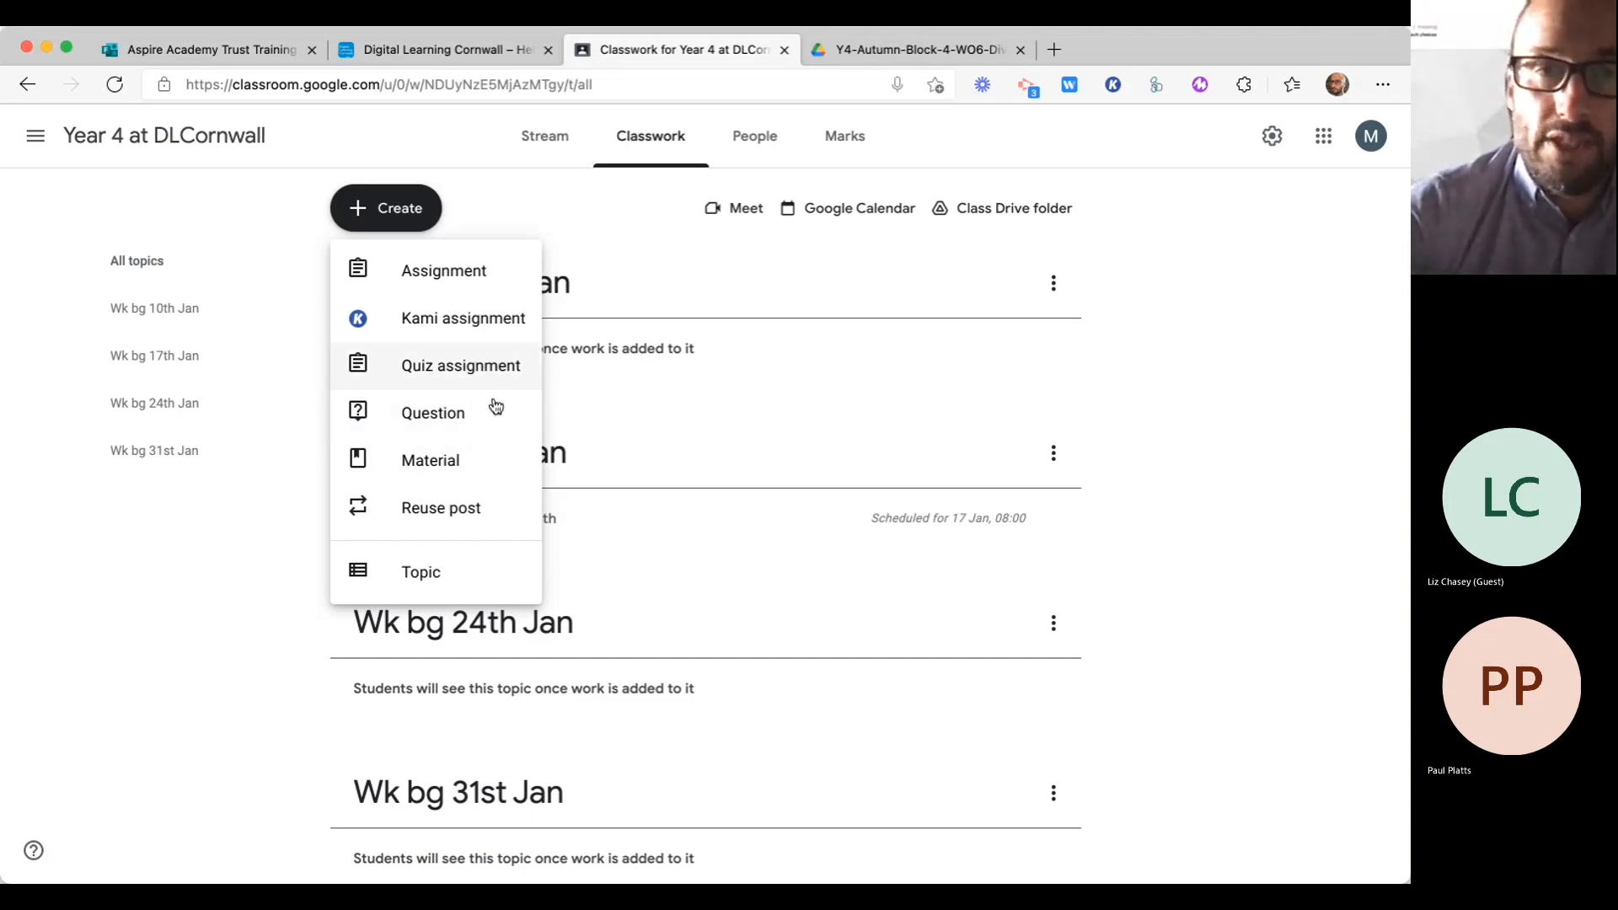
left_click(480, 467)
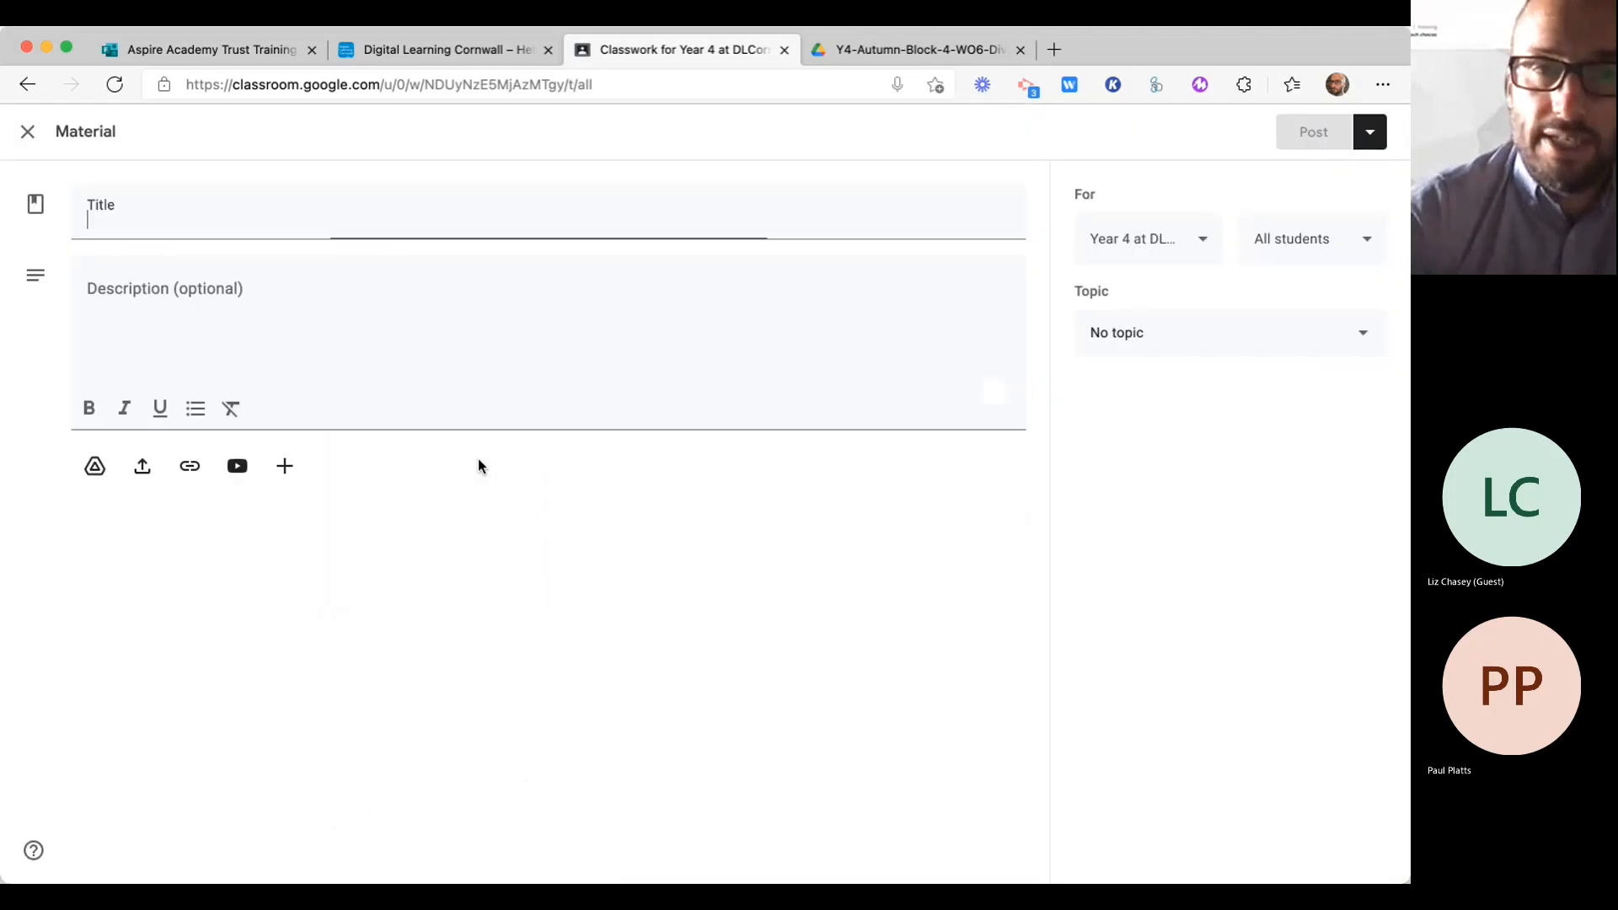
type("Timetable for")
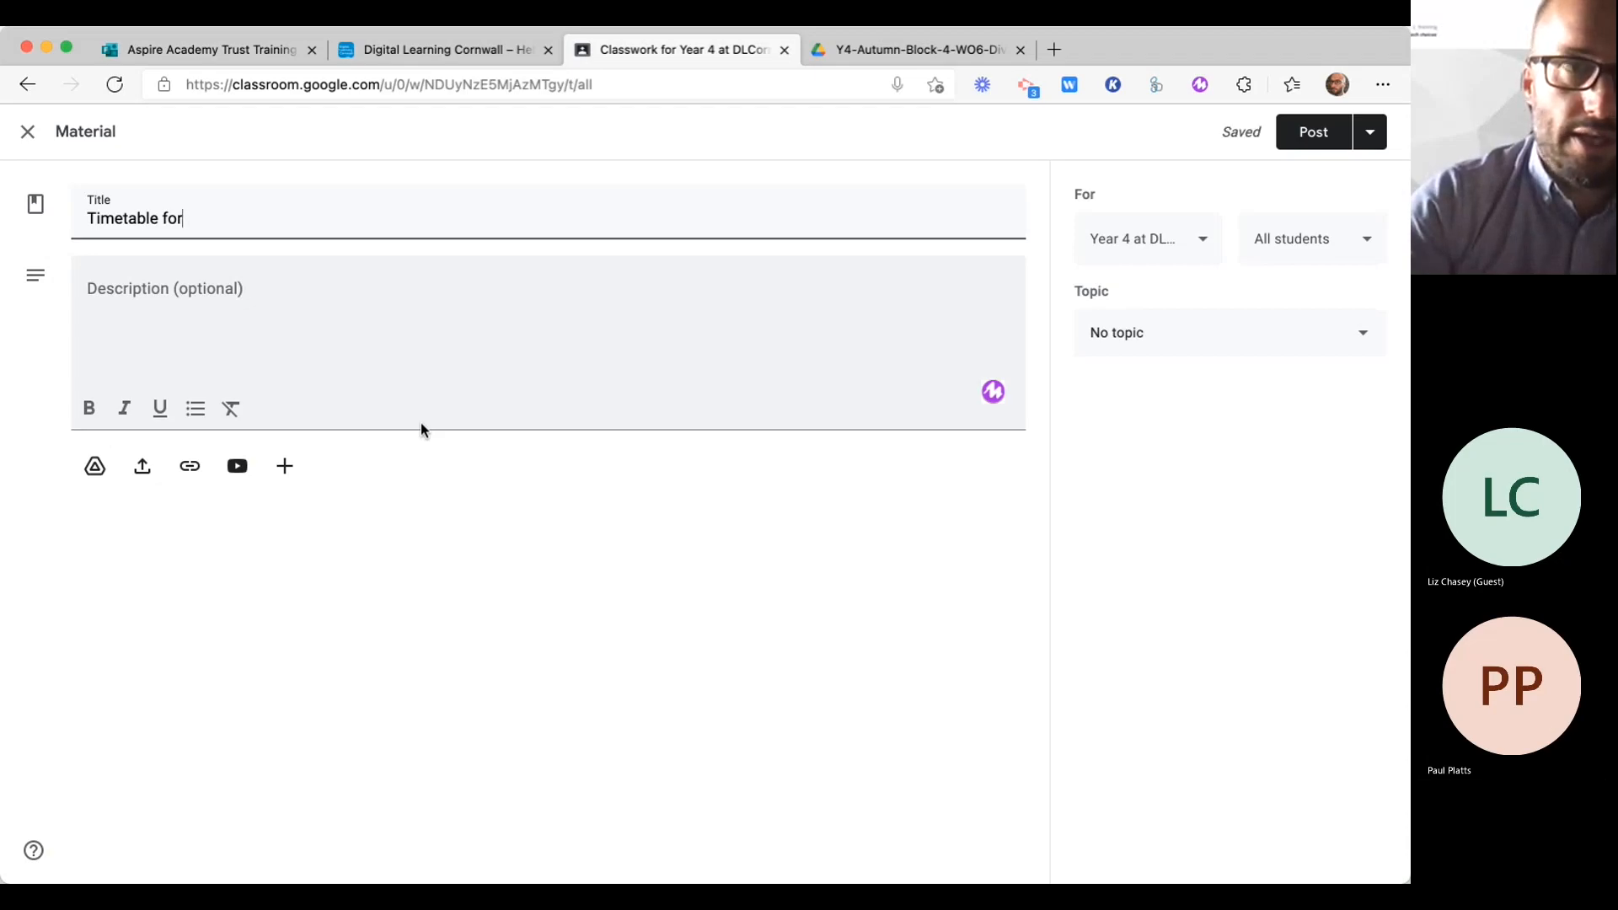
key("BackSpace")
key("BackSpace")
key("BackSpace")
key("BackSpace")
key("BackSpace")
key("BackSpace")
key("BackSpace")
key("BackSpace")
key("BackSpace")
key("BackSpace")
key("BackSpace")
key("BackSpace")
key("BackSpace")
key("BackSpace")
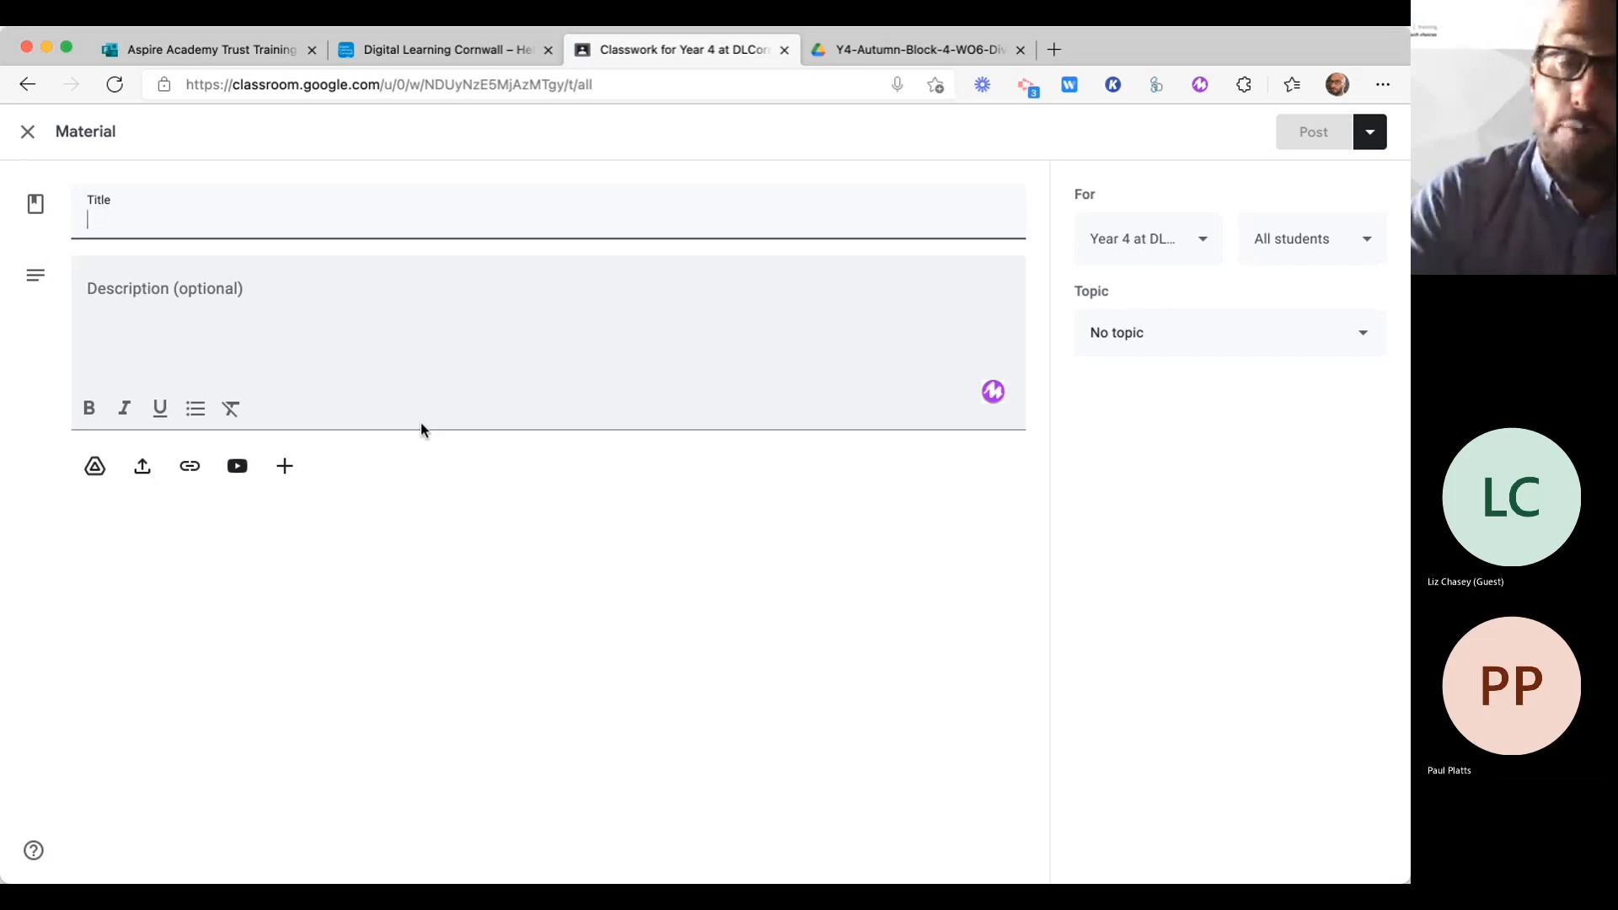
Step: Title the material "Remote learning information" and attach the file Remote_Learning_Guidance_for_Parents_September_2021 (1).pdf from the computer
type("Remote learning information")
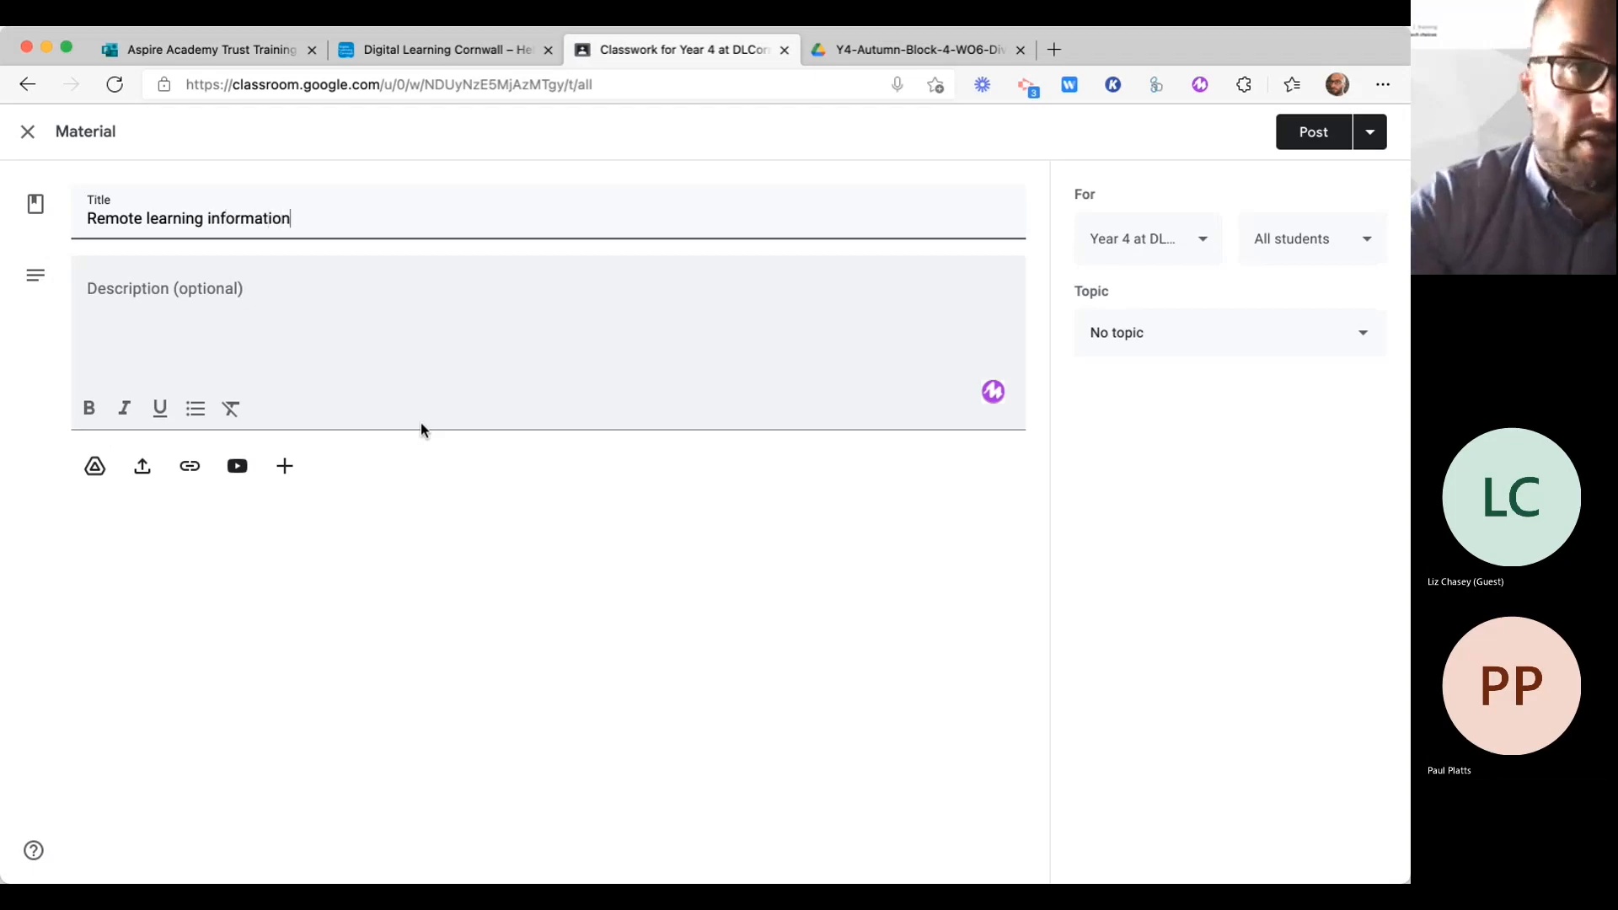
left_click(239, 296)
left_click(143, 466)
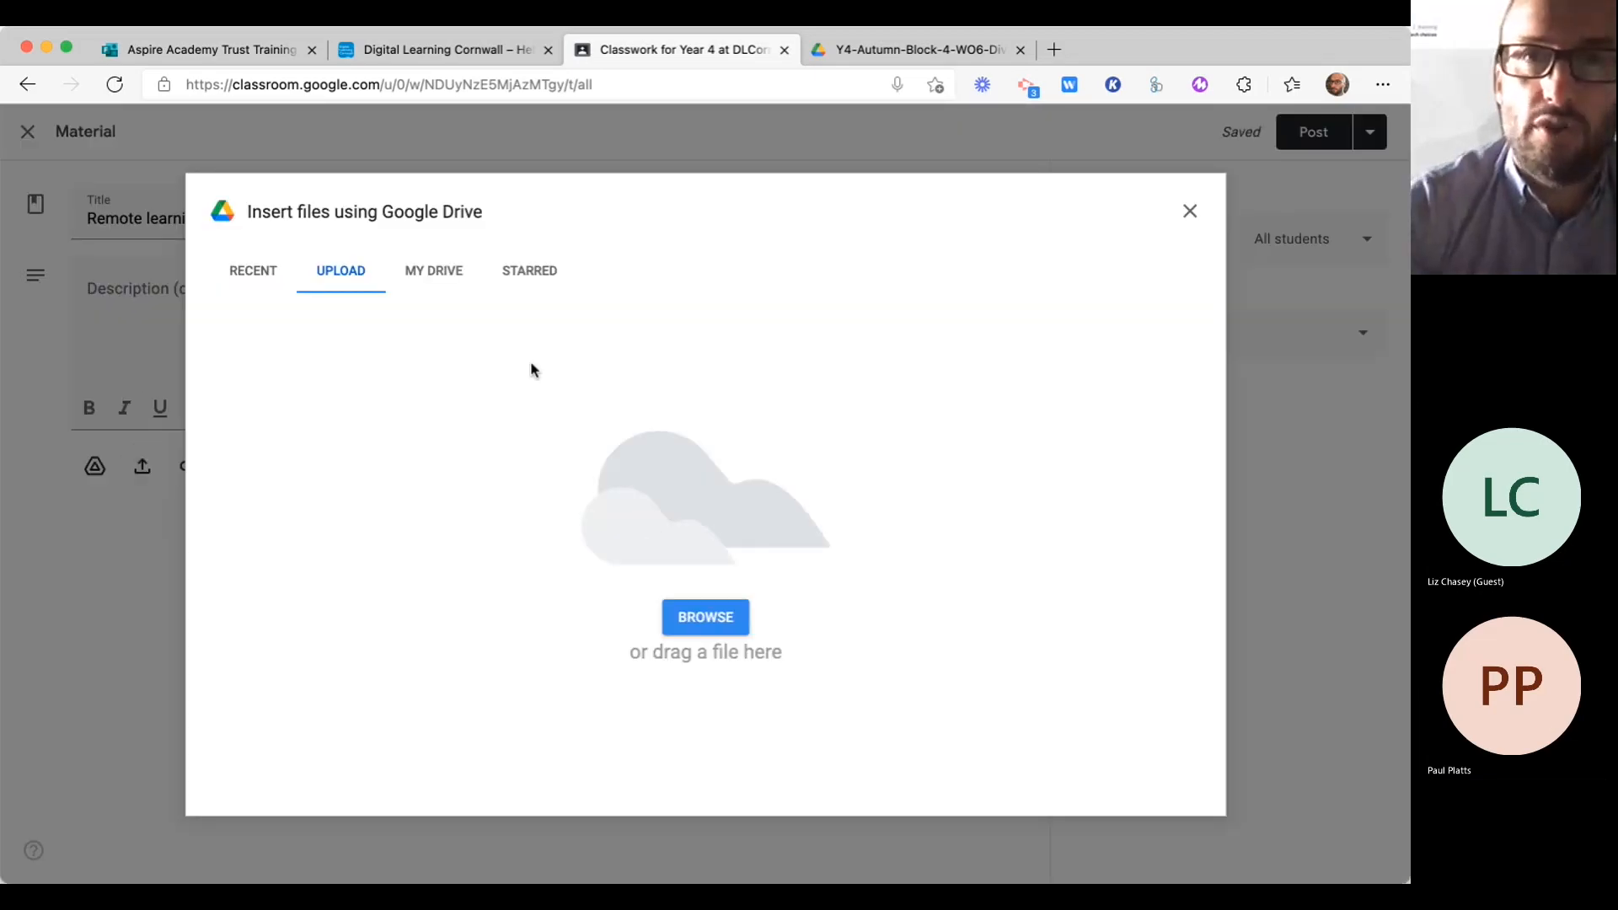
left_click(716, 619)
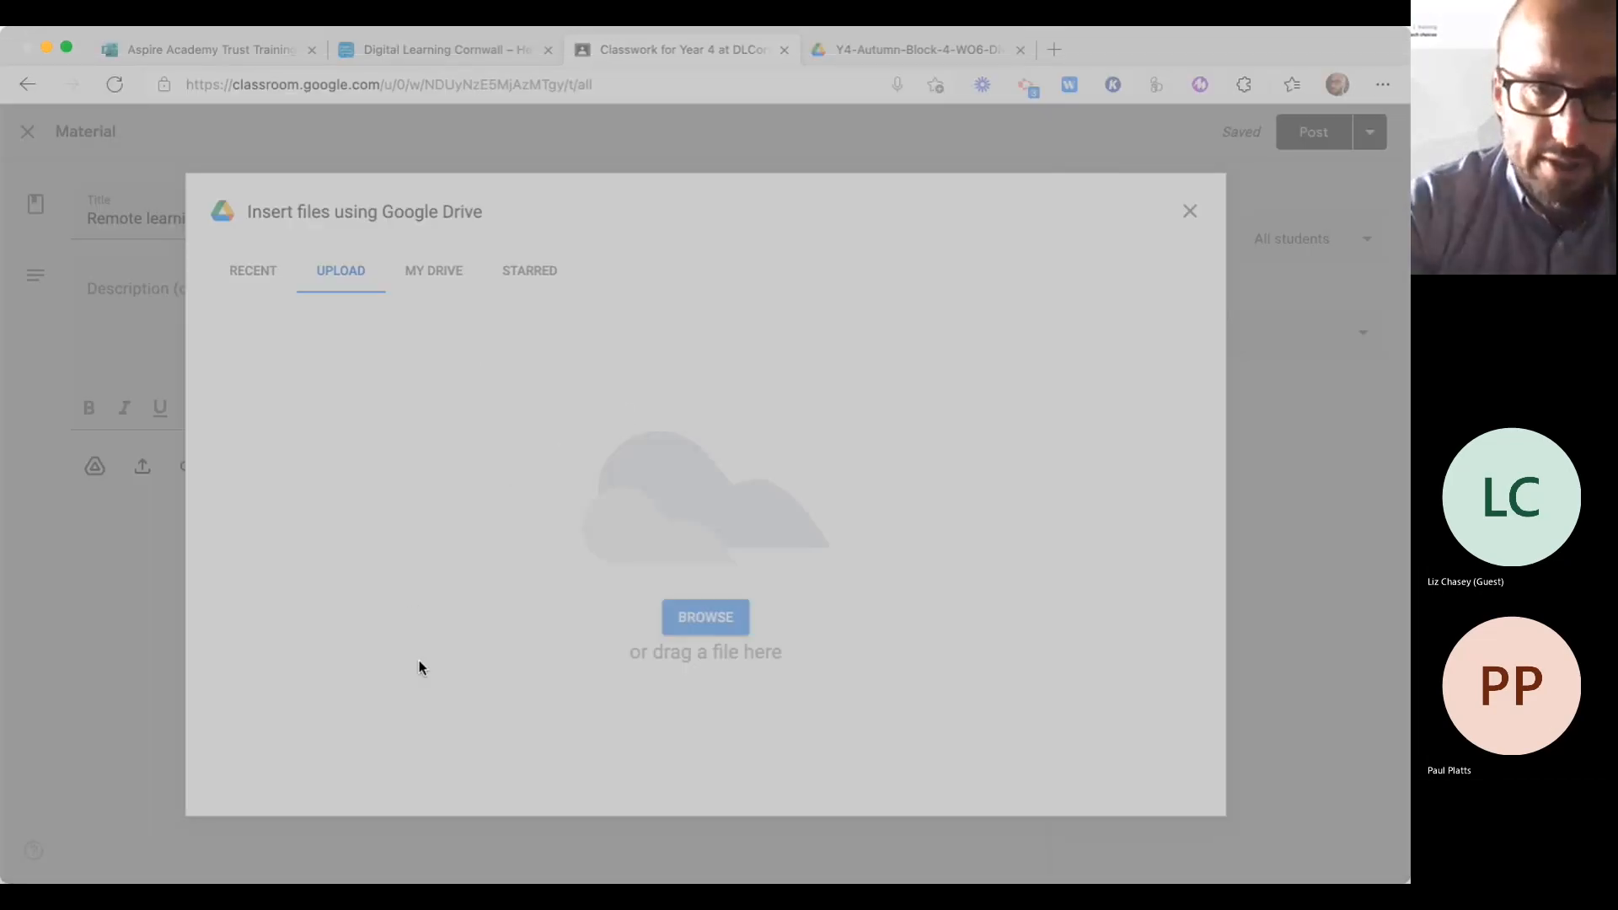
double_click(730, 340)
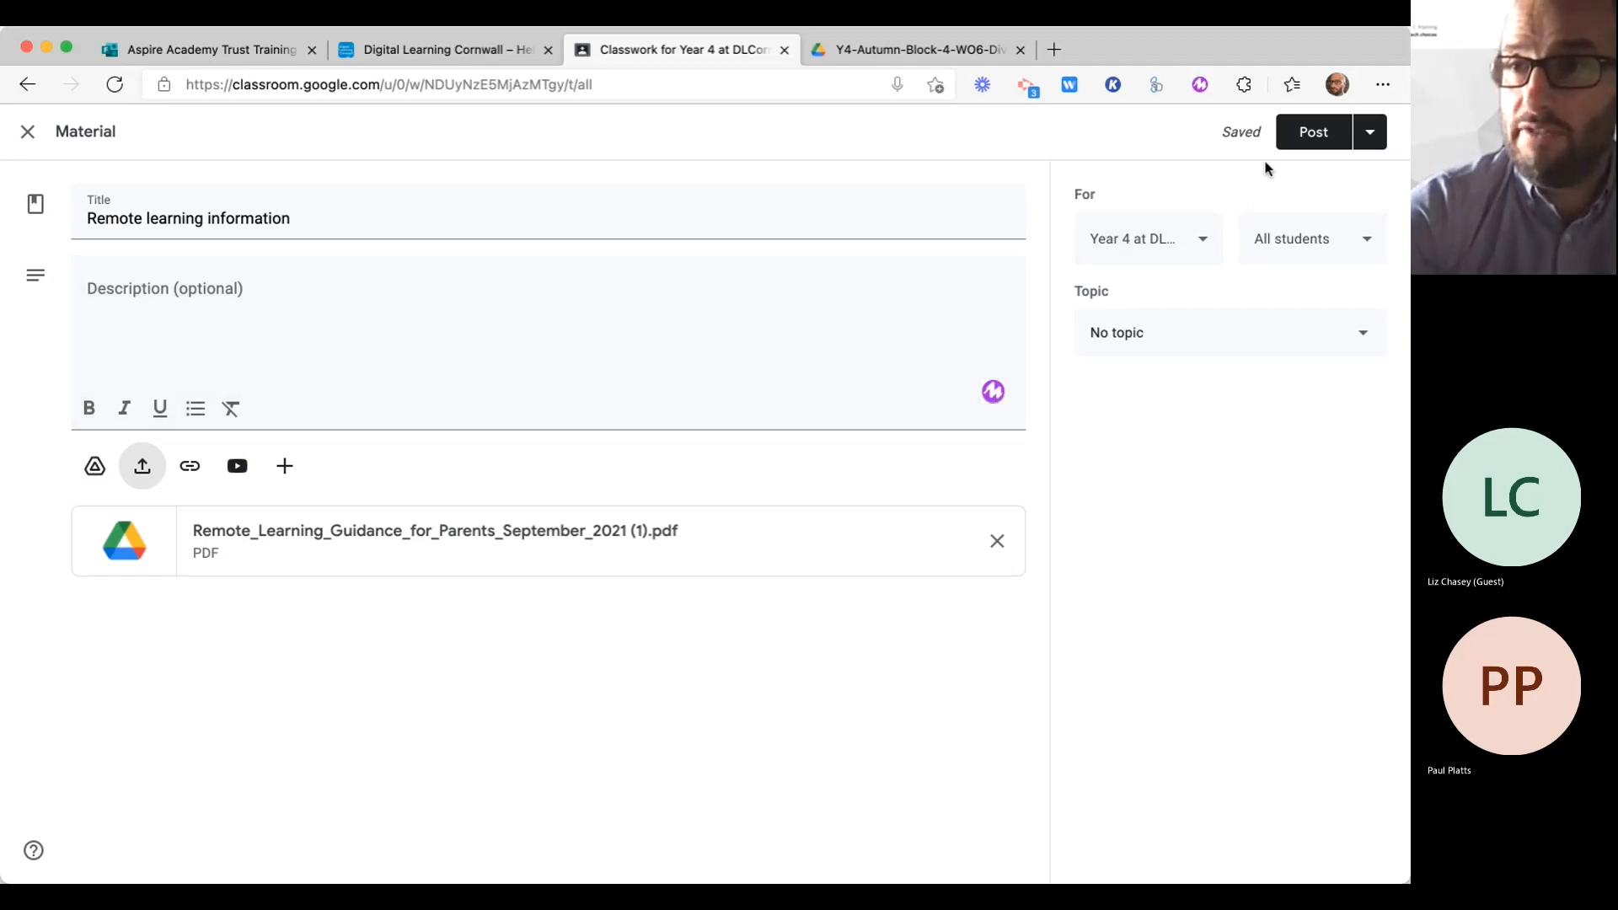
Step: Post the material to all students in Year 4 at DLCornwall with no topic and an empty description
left_click(1313, 139)
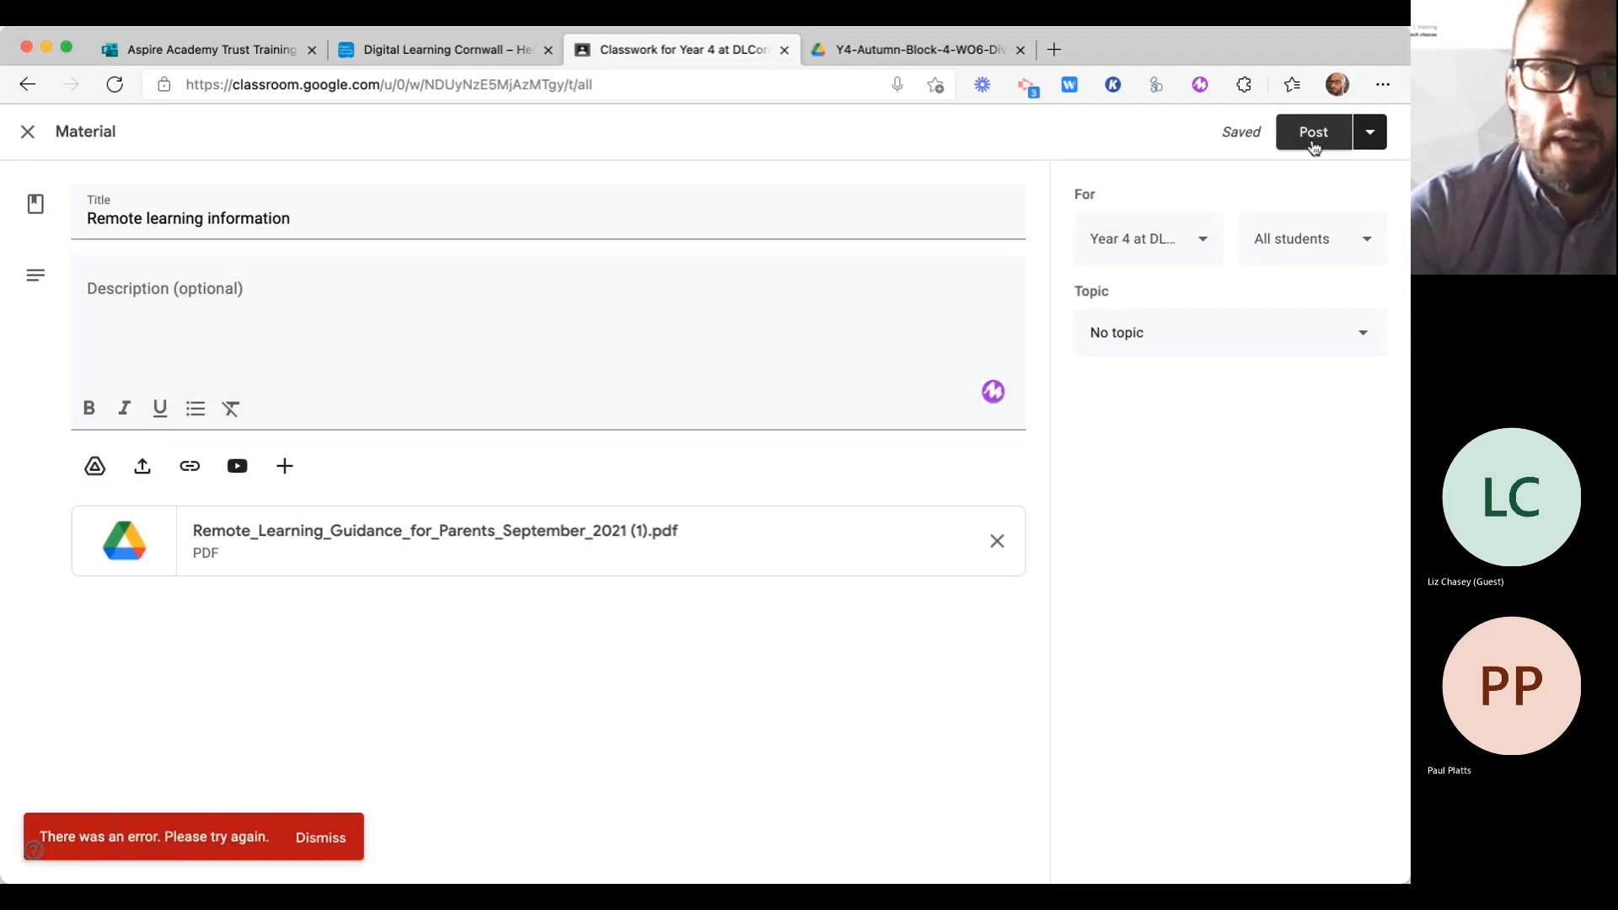
left_click(388, 301)
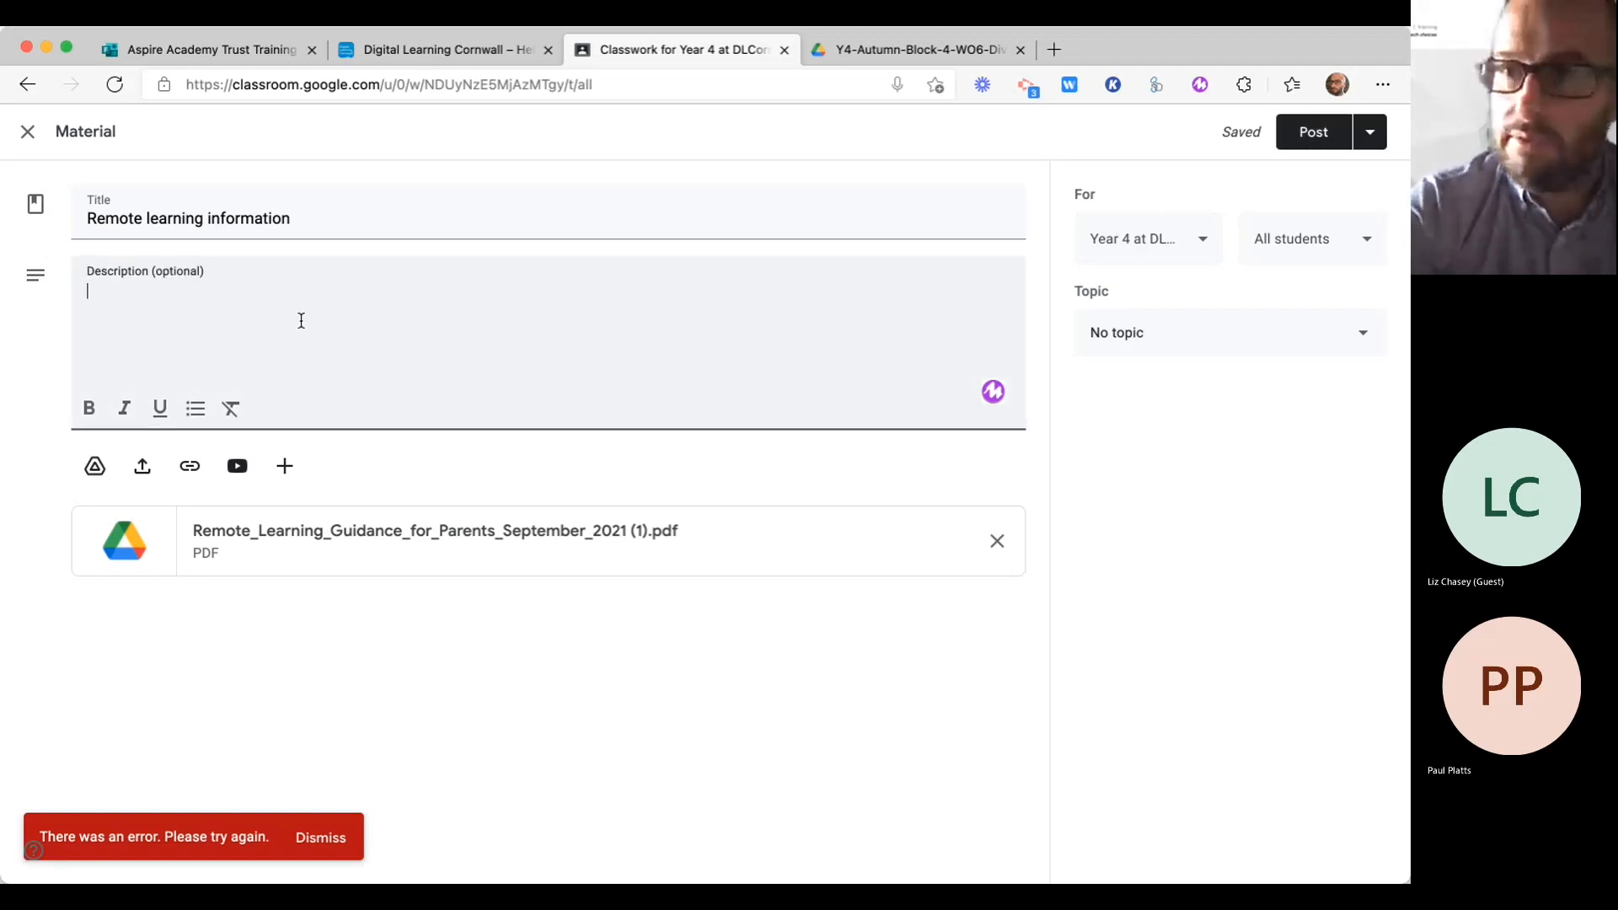
type("ss")
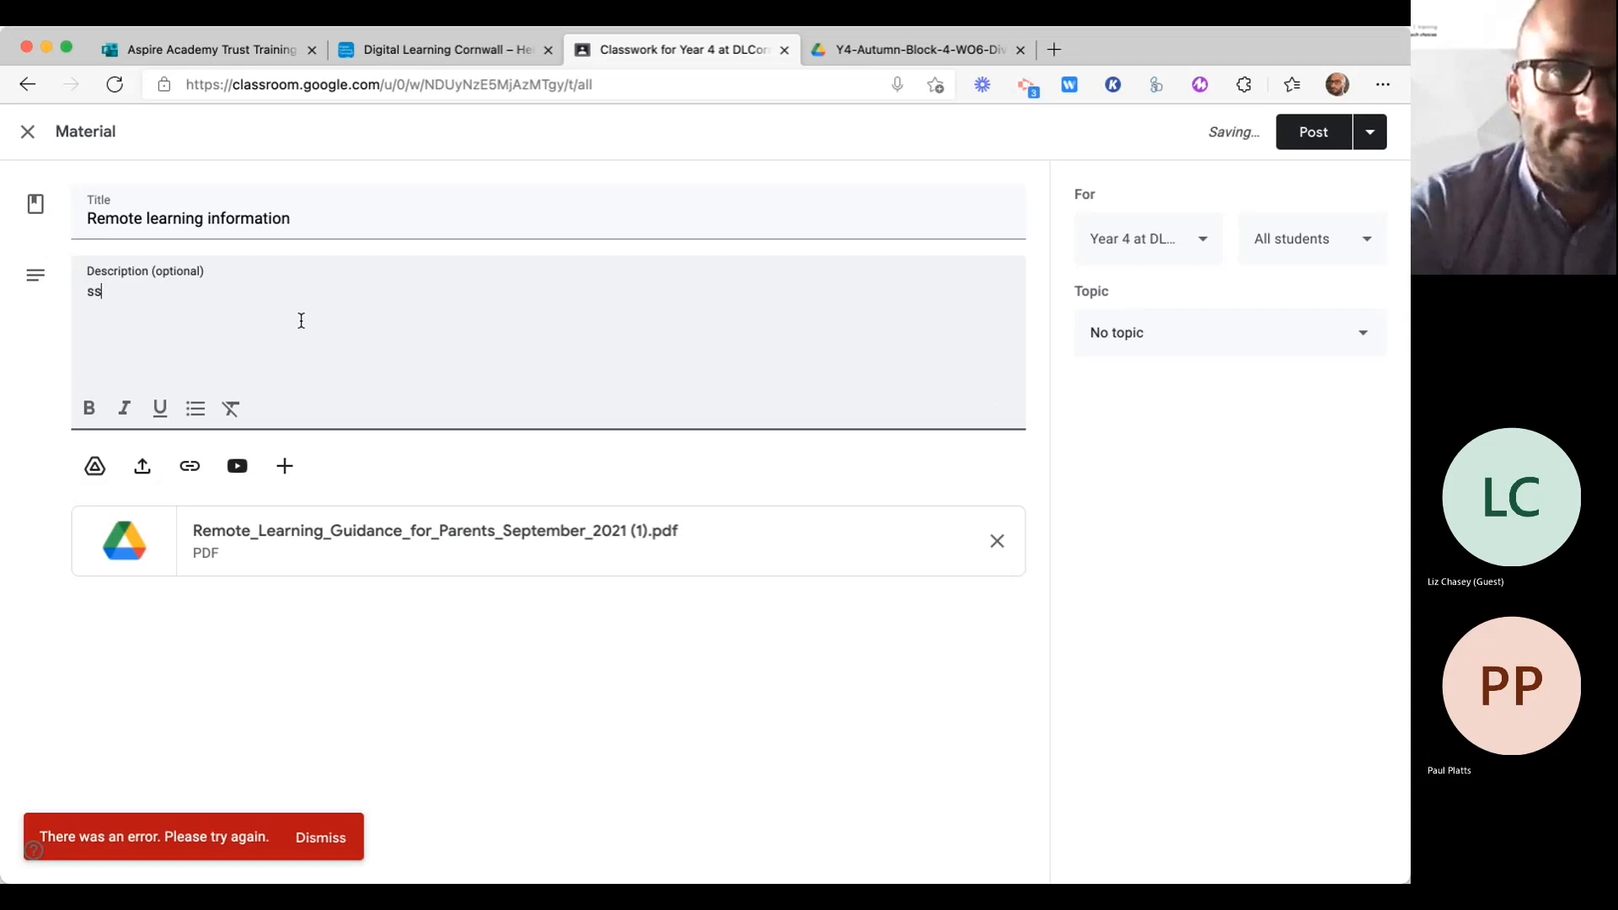
key("BackSpace")
key("BackSpace")
left_click(1311, 133)
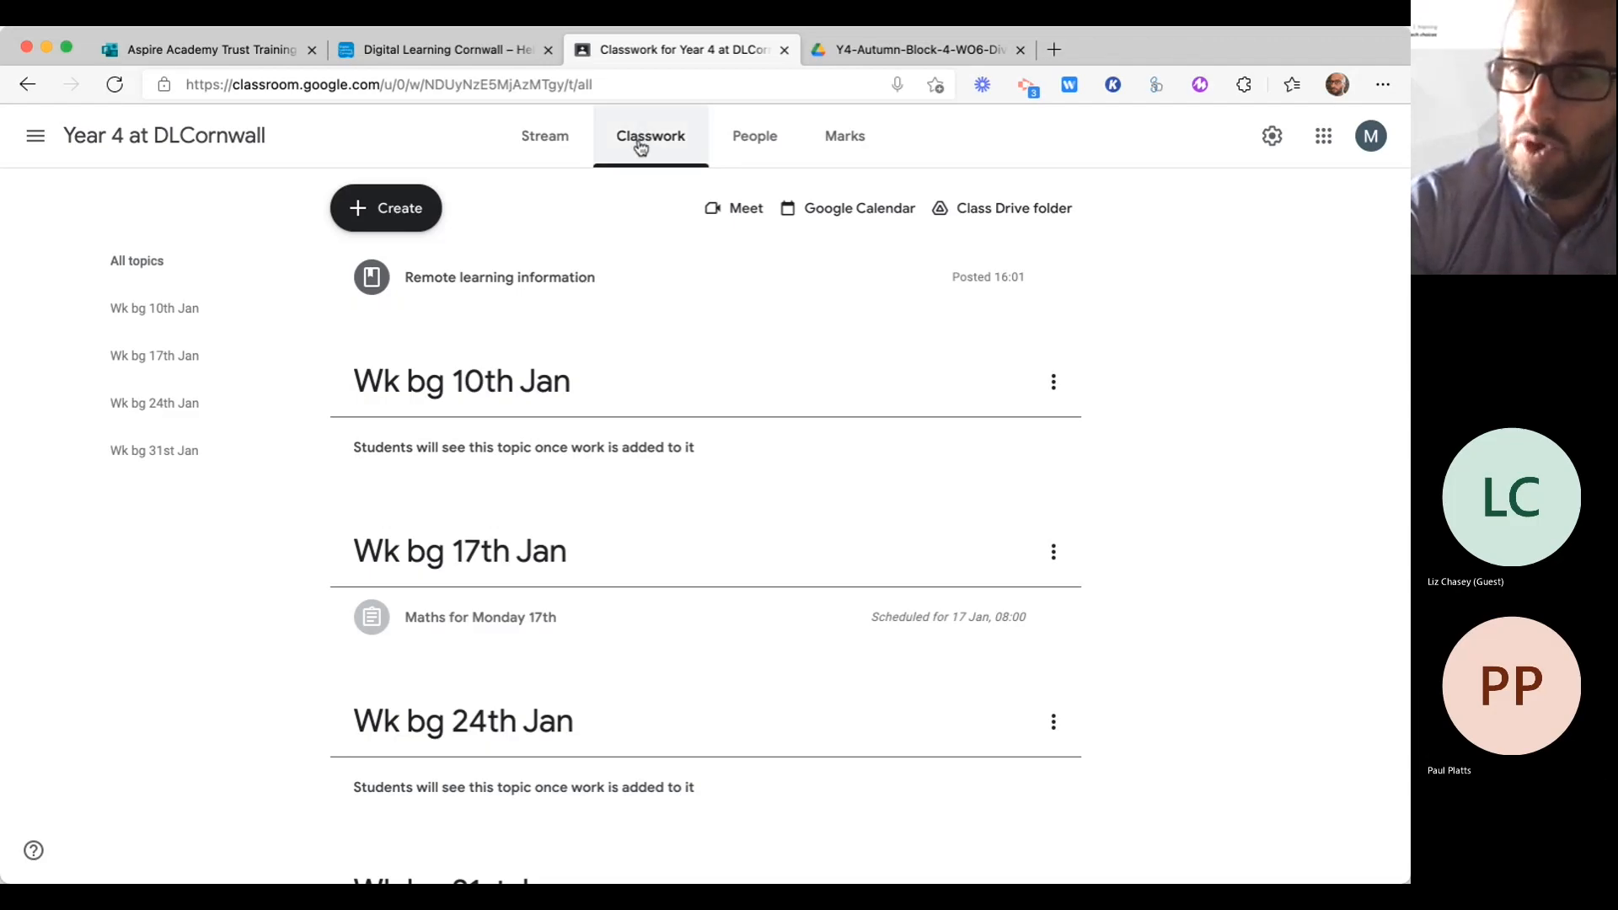
Step: Review the posted Remote learning information material's options and its attached PDF, and return to the Classwork list with the material collapsed
scroll(665, 493, "down", 2)
scroll(628, 421, "up", 2)
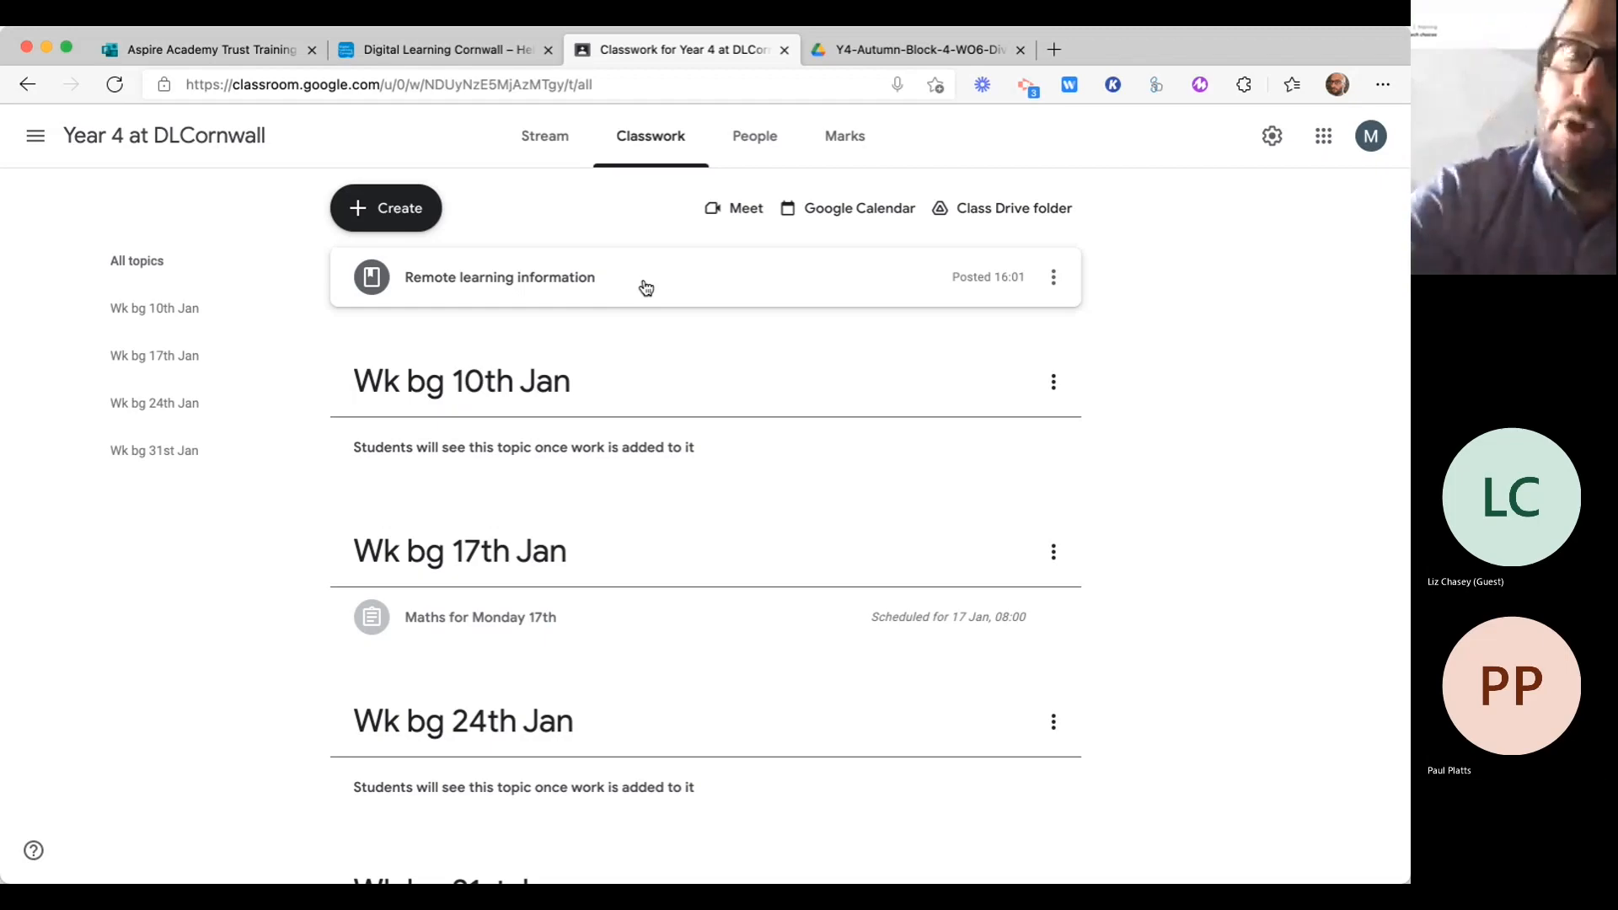
left_click(1055, 280)
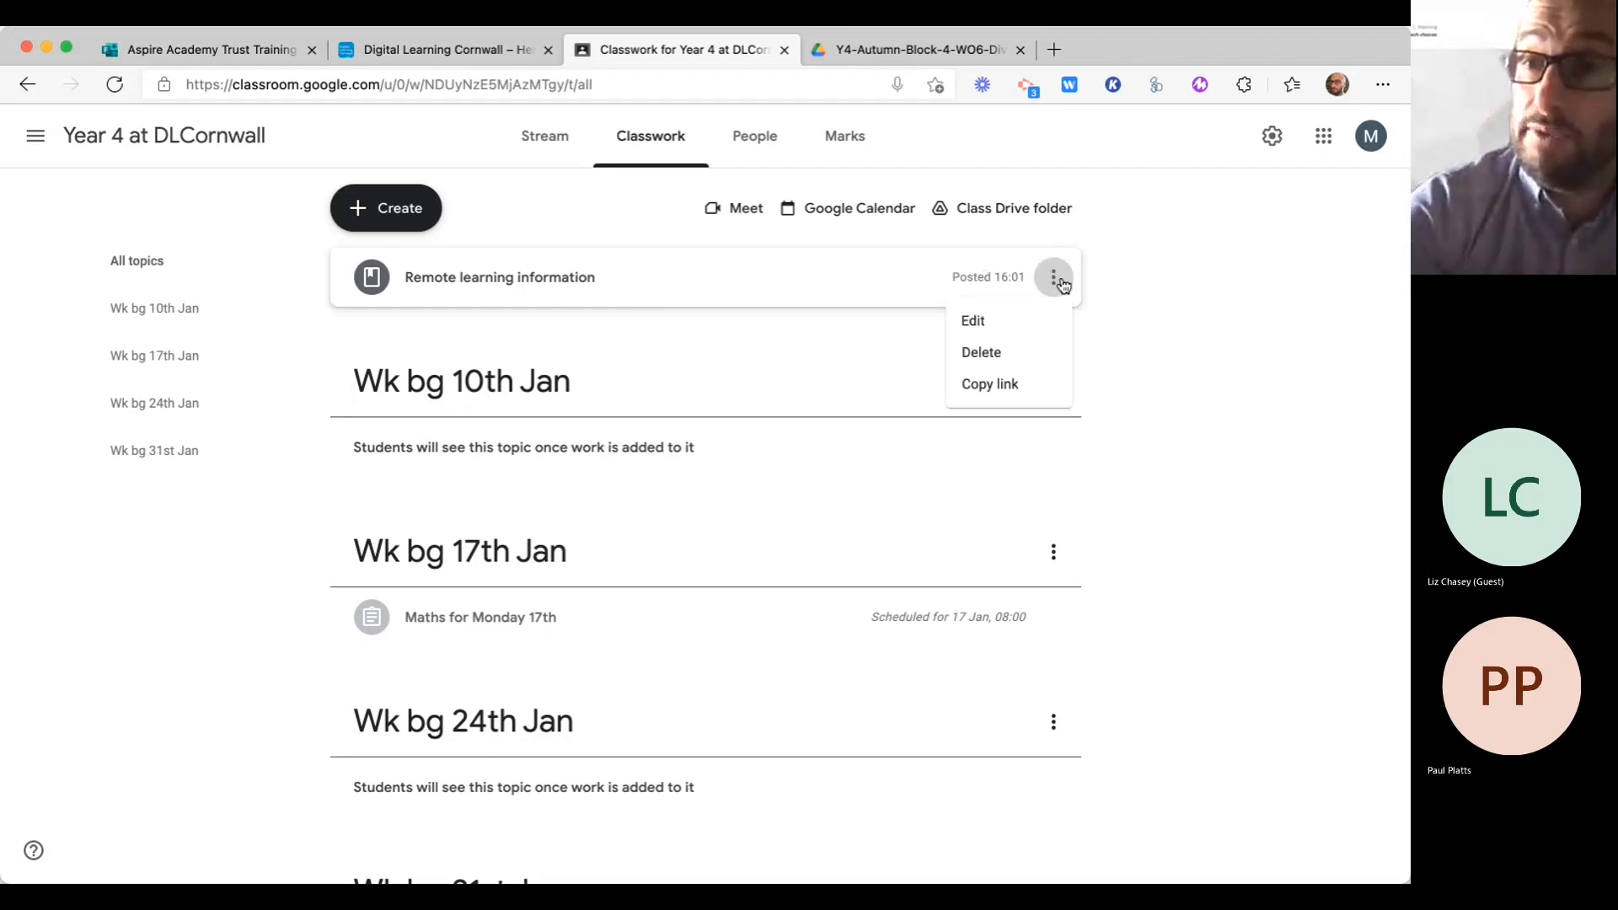
left_click(1264, 315)
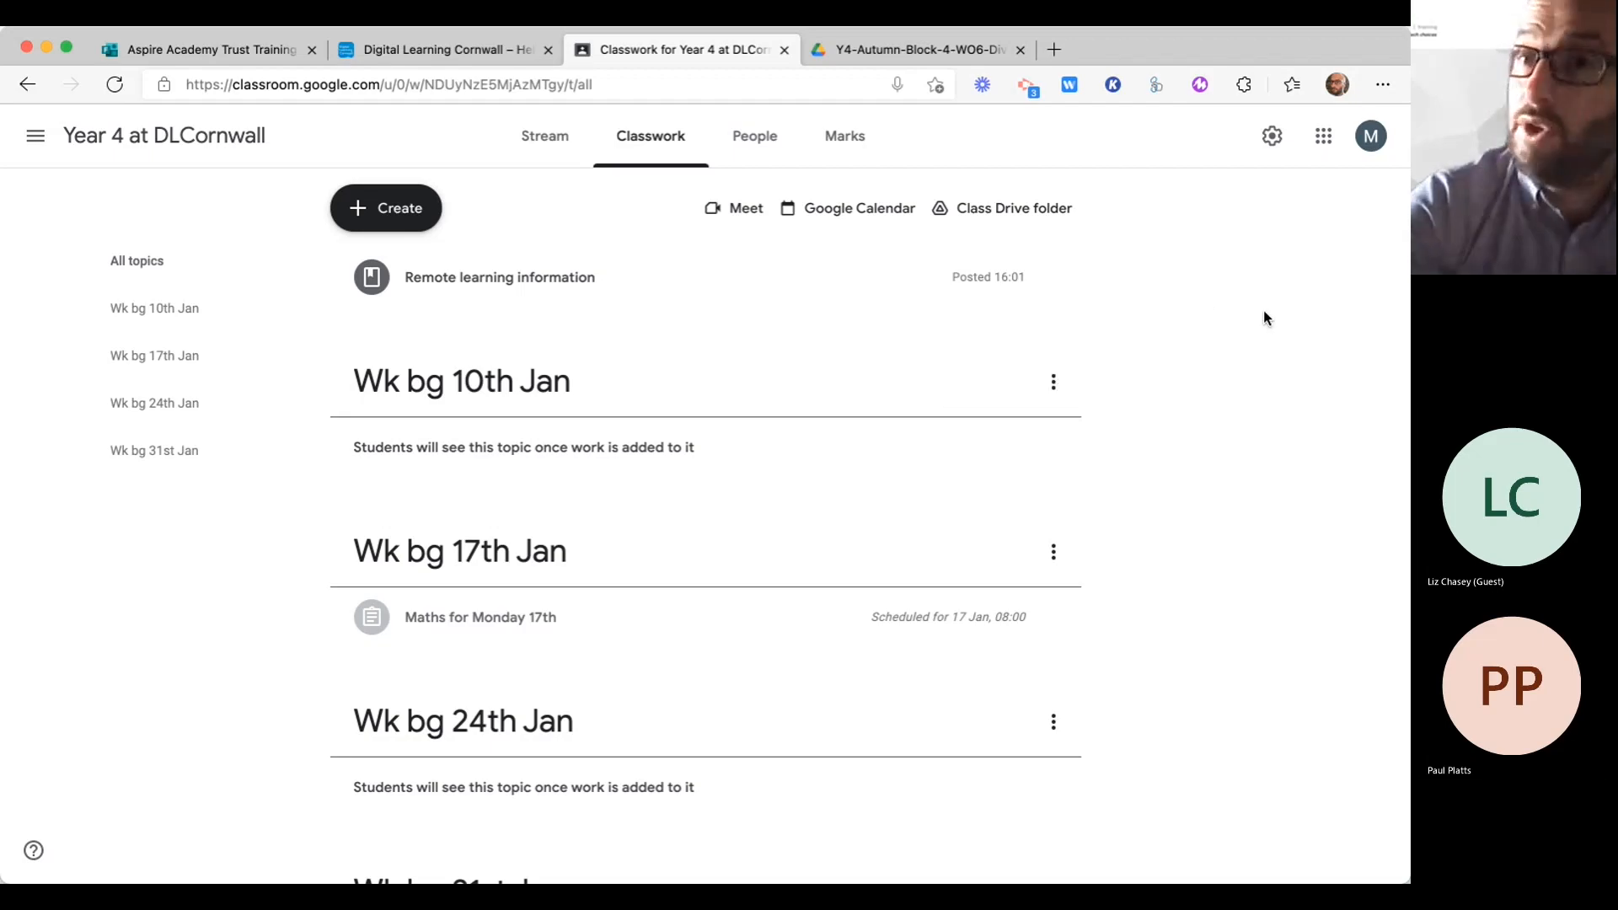
left_click(648, 289)
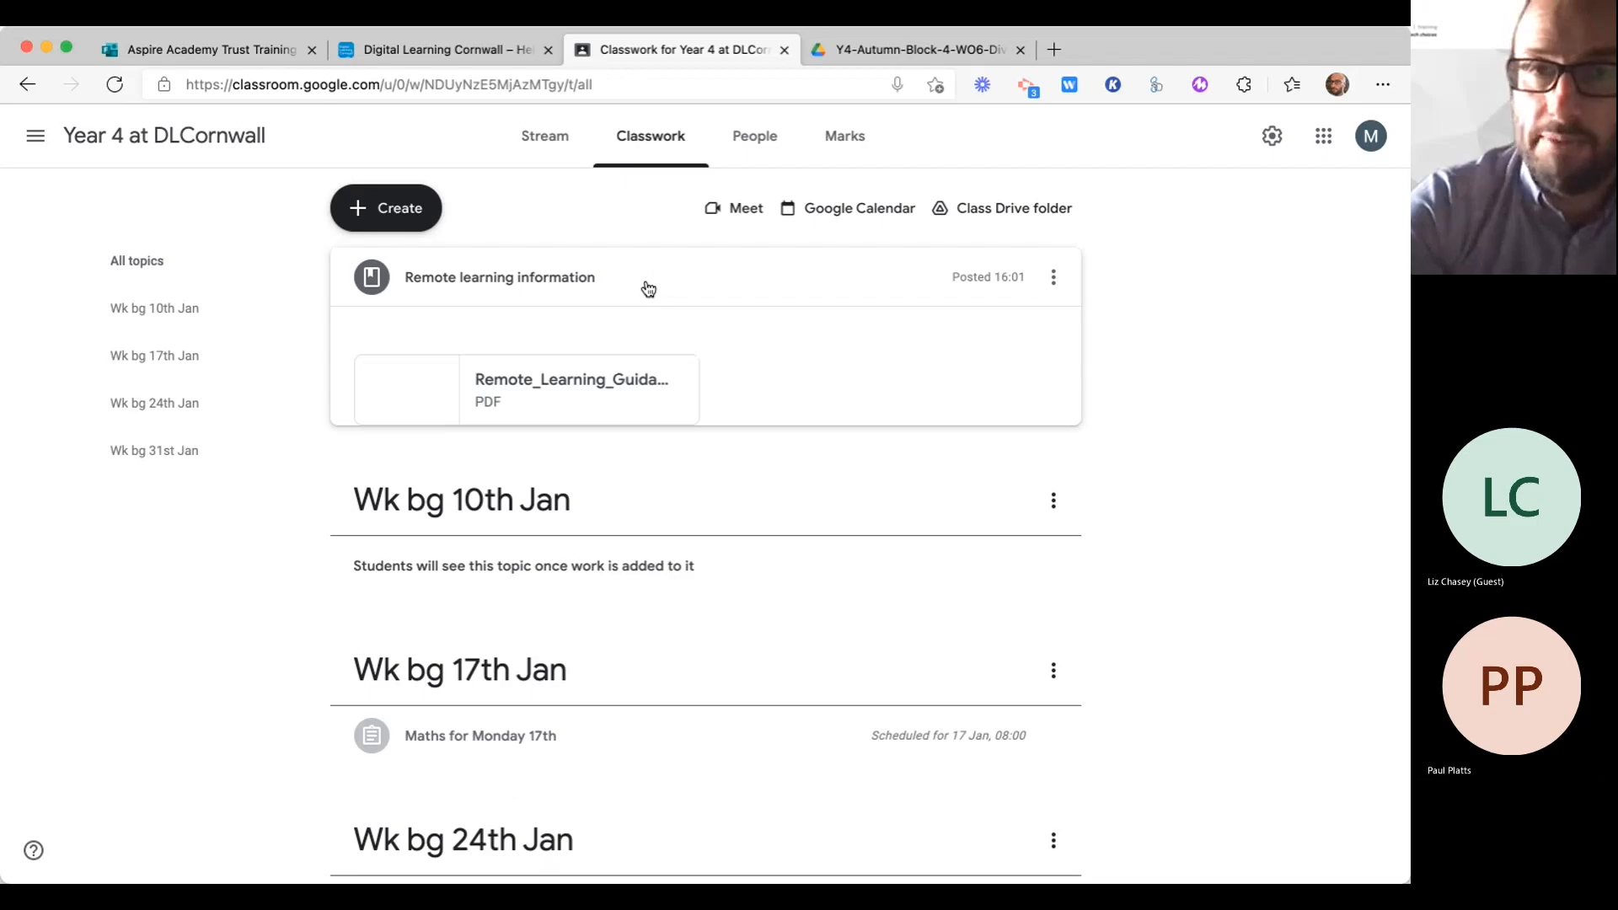
left_click(564, 387)
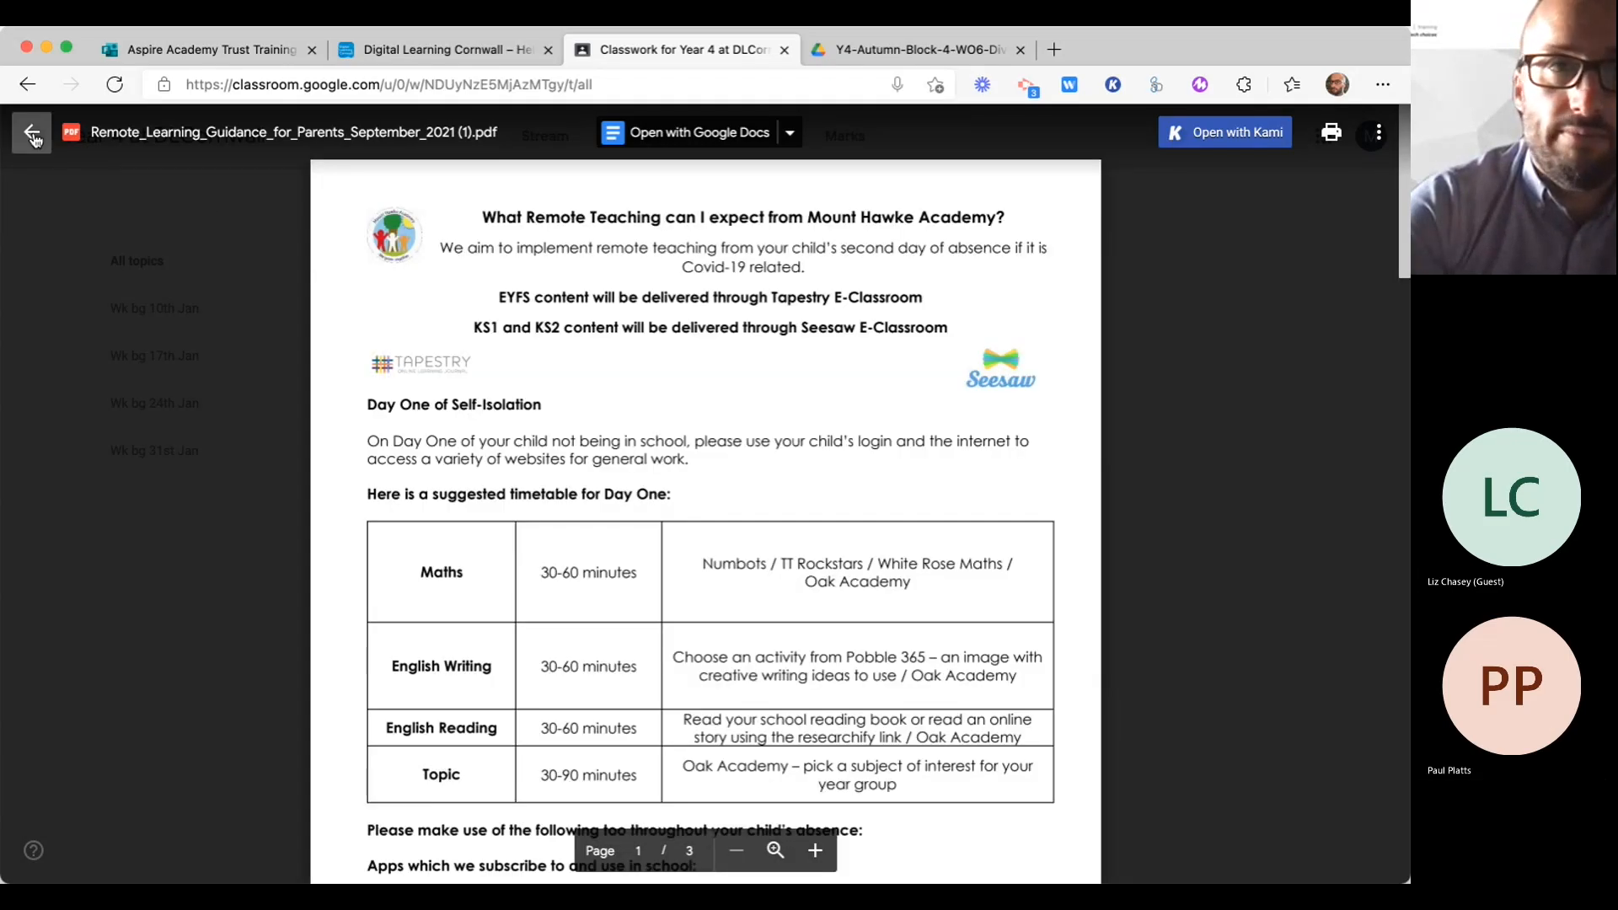
left_click(33, 137)
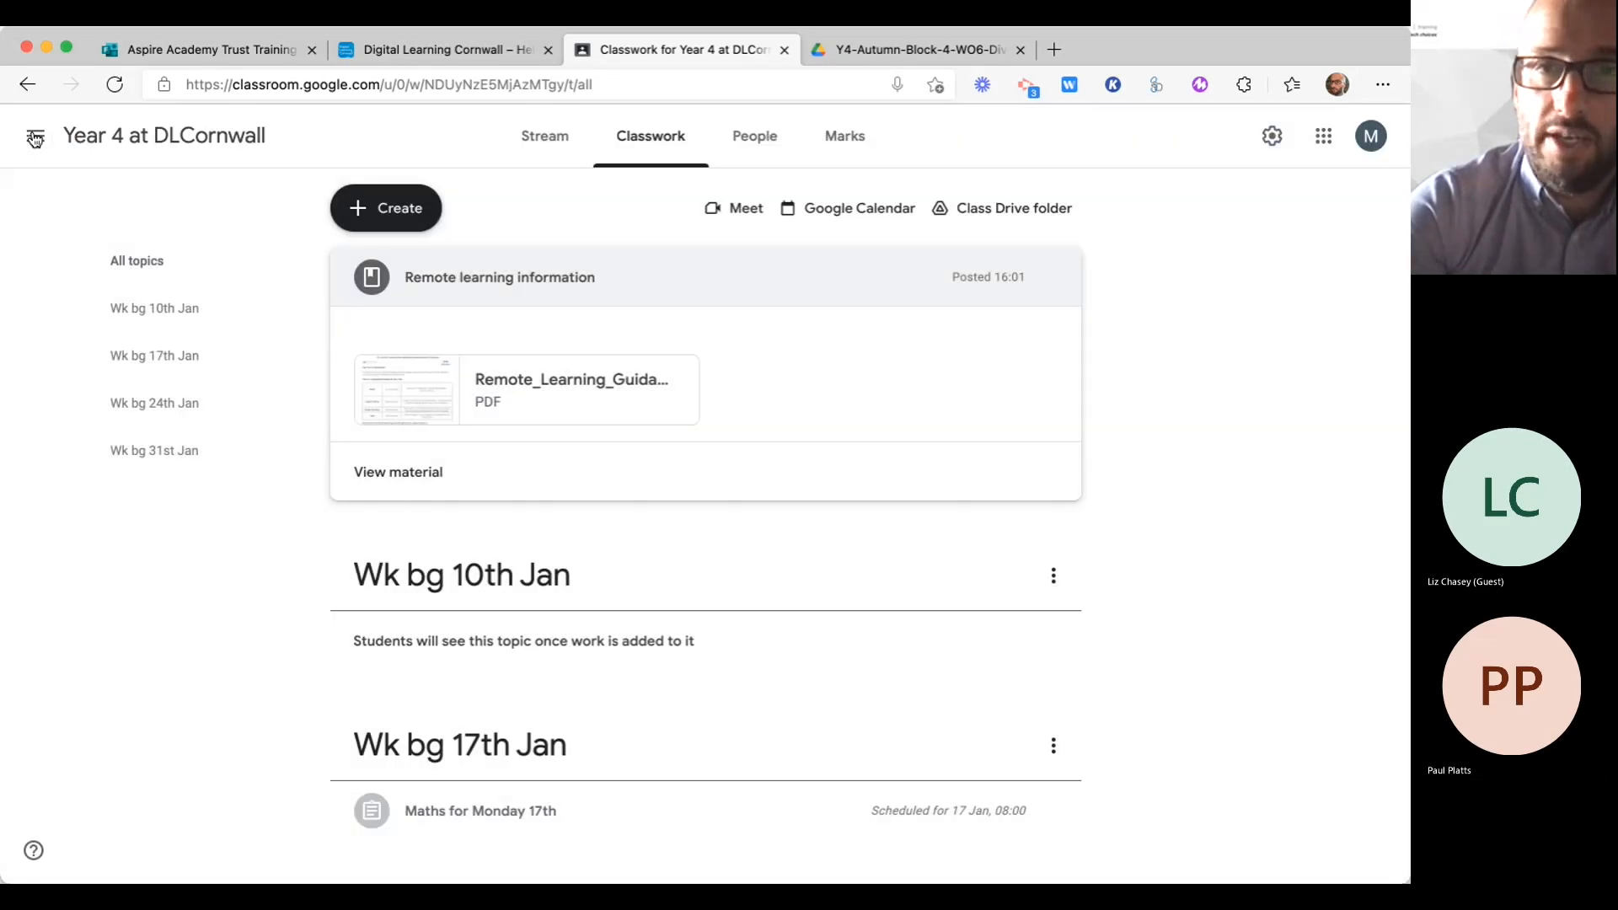
left_click(628, 299)
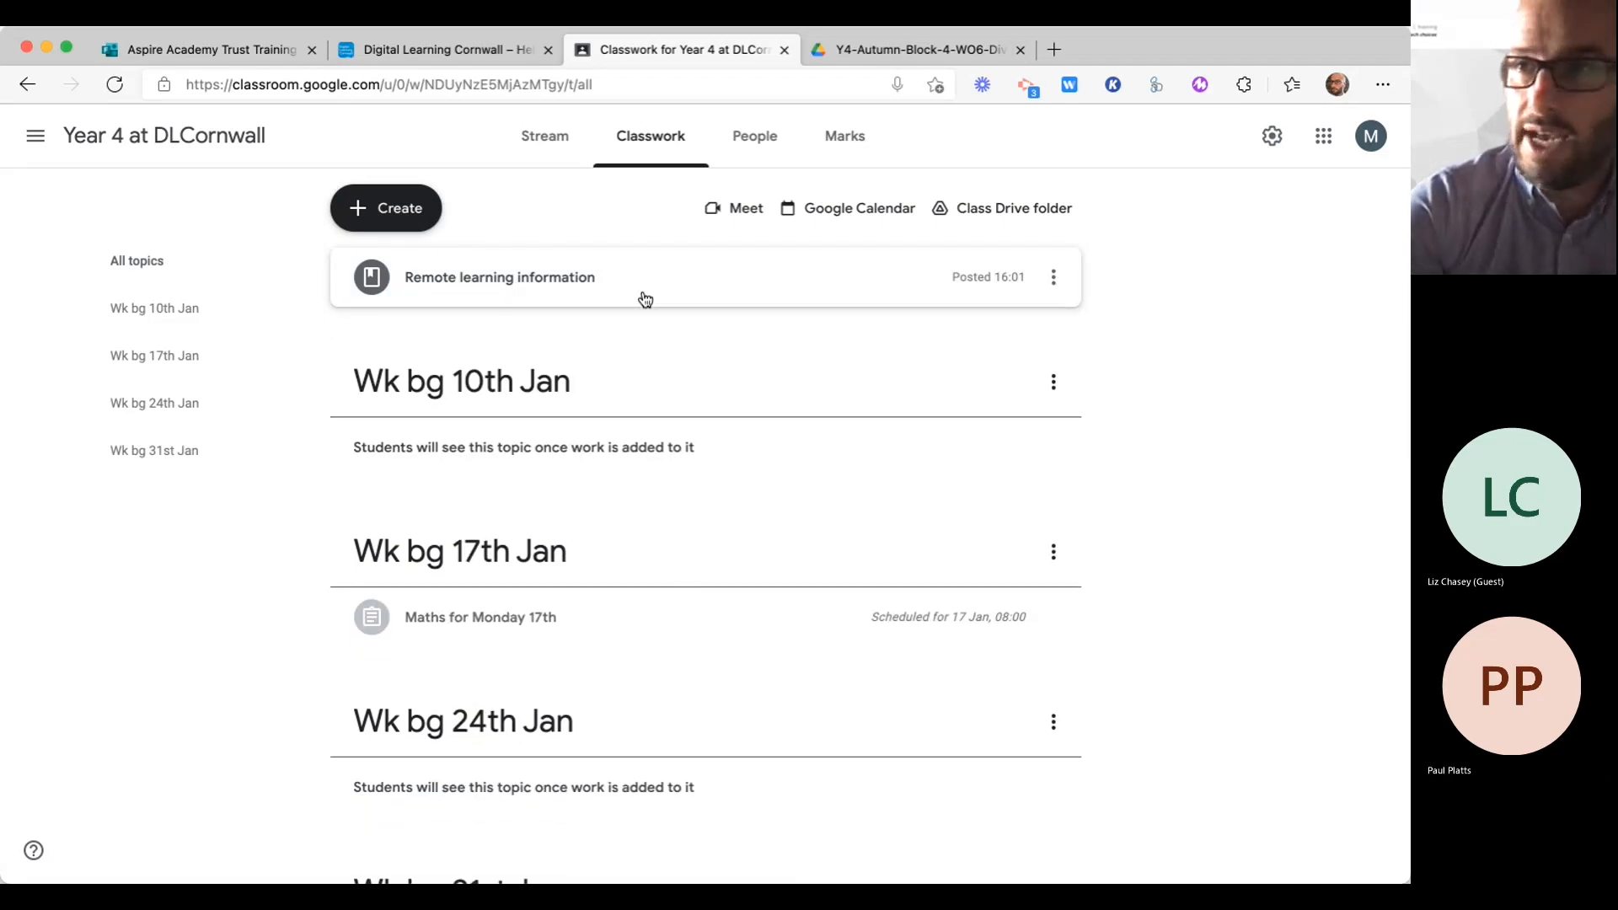
Step: Expand the Maths for Monday 17th assignment under Wk bg 17th Jan and review its voice note and PDF attachment
scroll(636, 629, "down", 3)
left_click(646, 485)
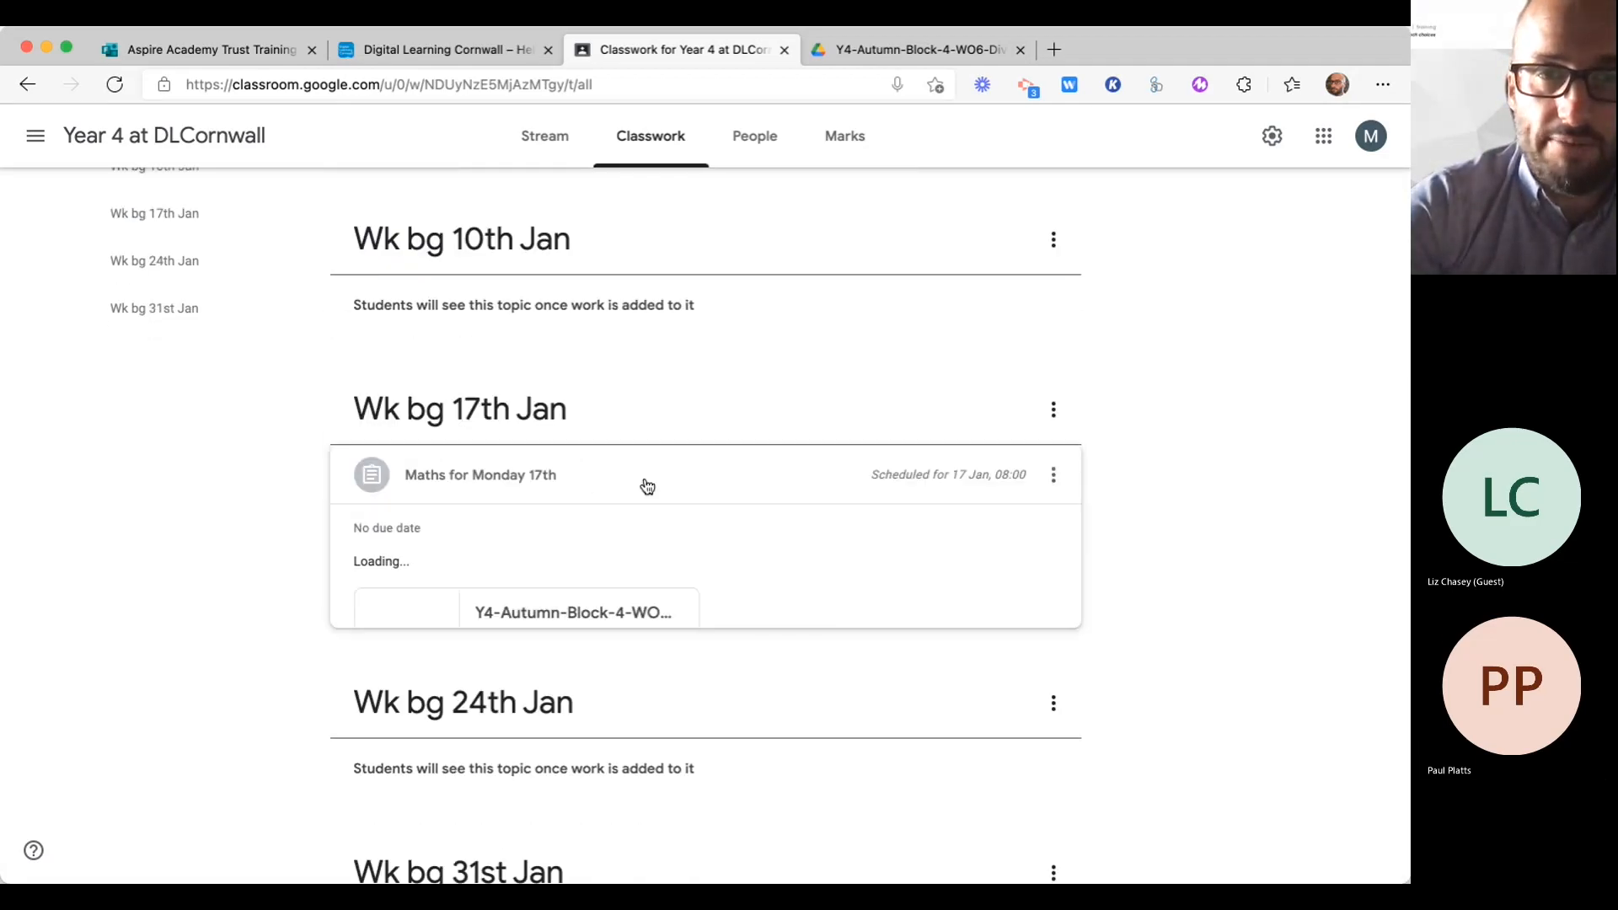
scroll(589, 639, "down", 5)
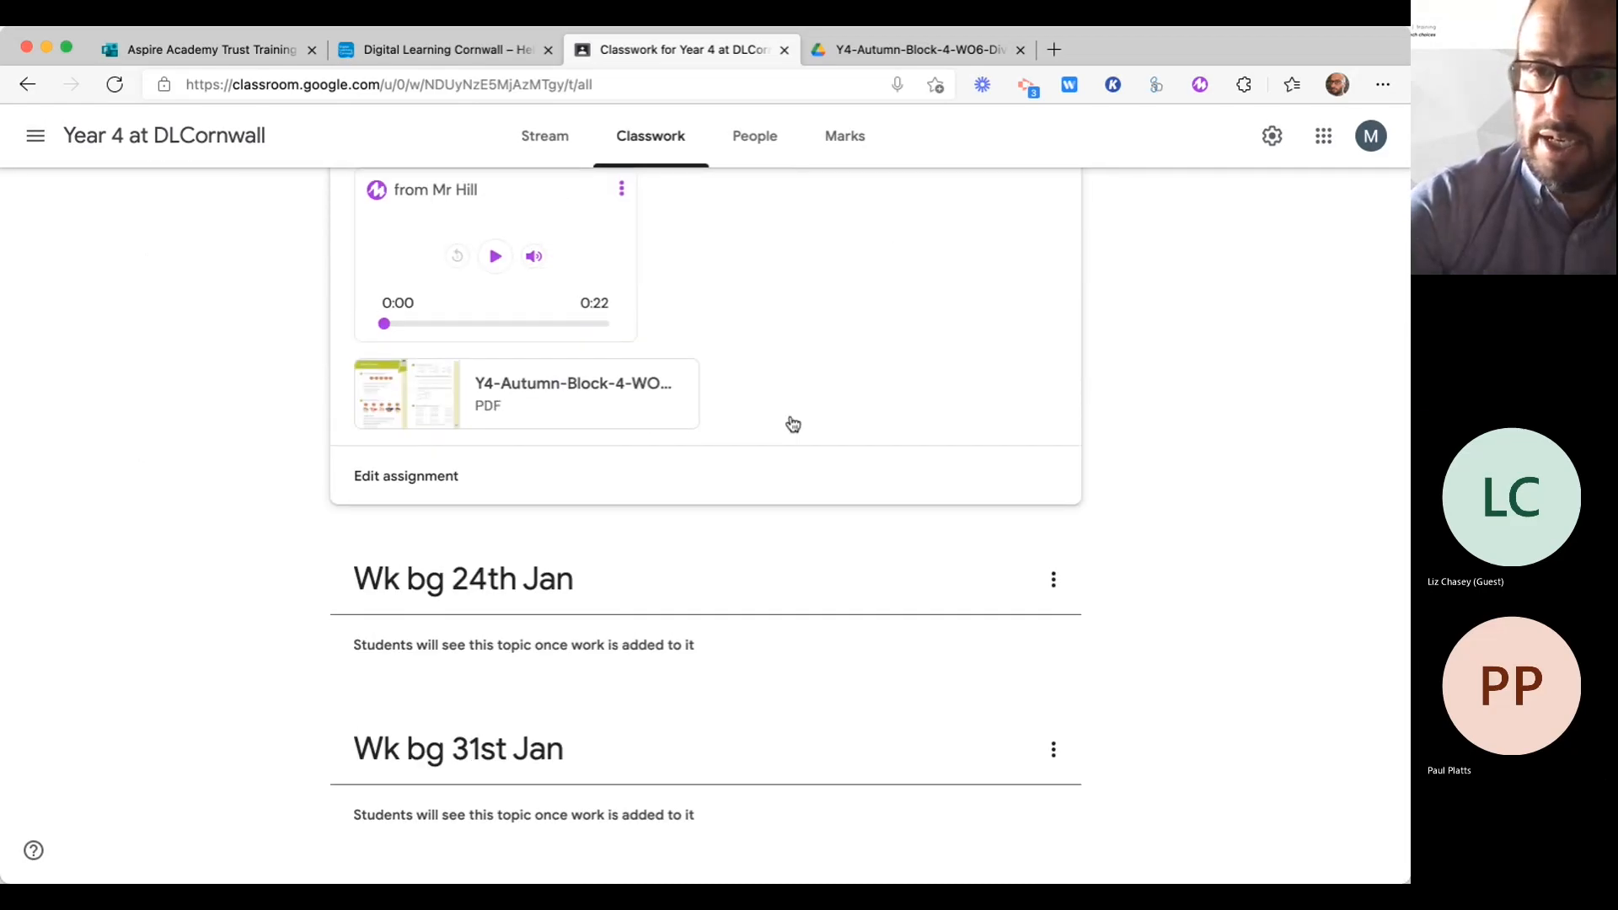
scroll(793, 424, "up", 3)
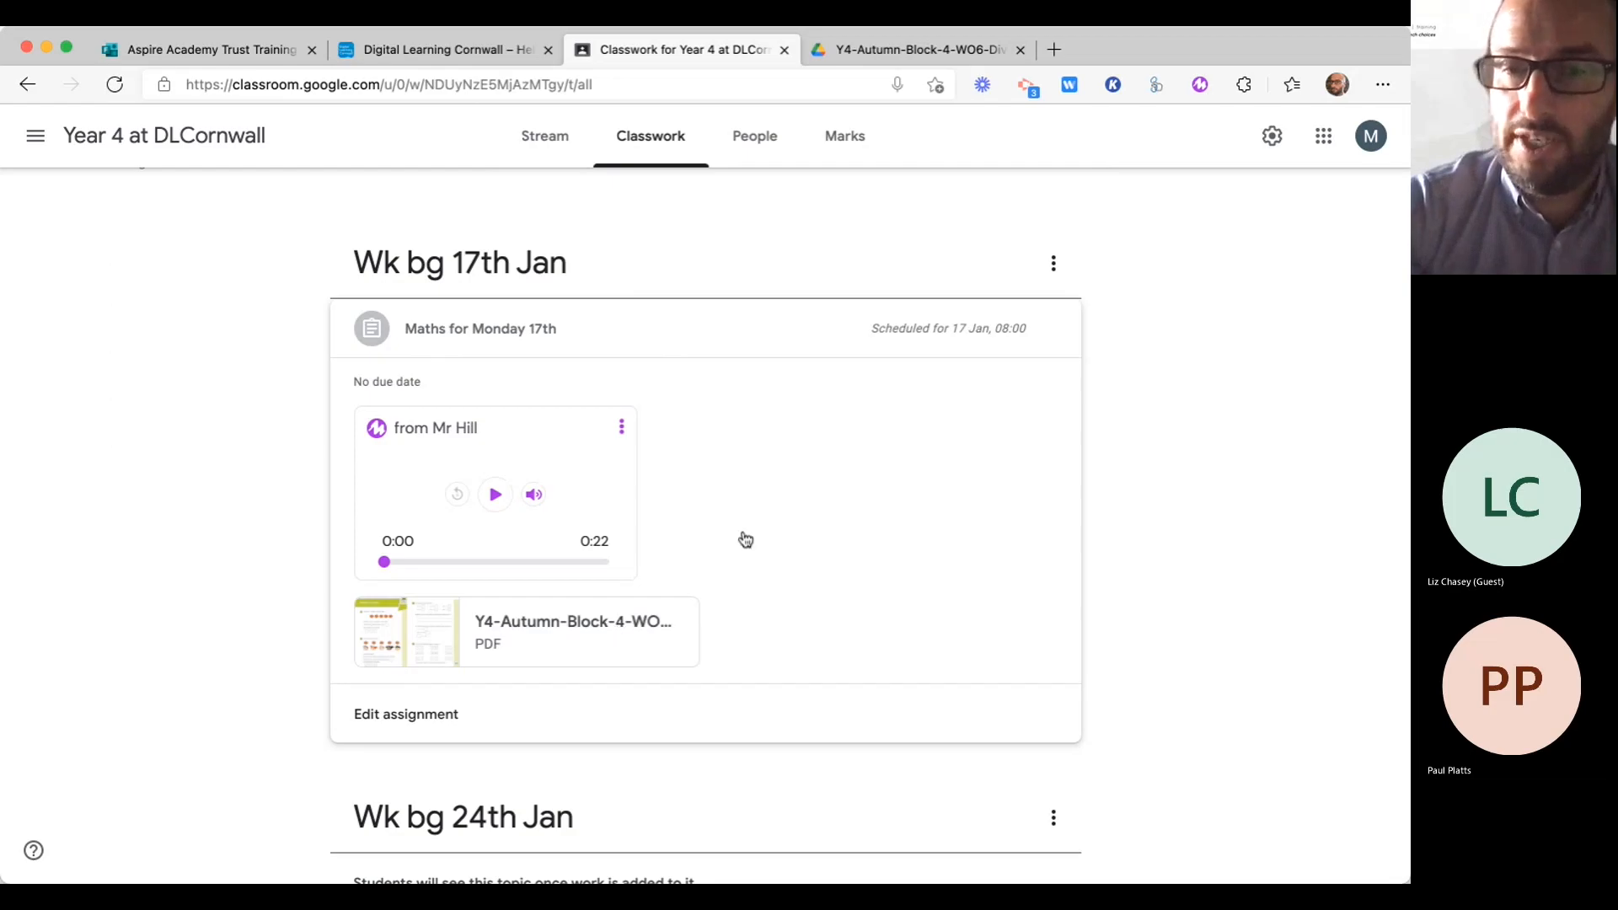
scroll(770, 540, "up", 1)
scroll(770, 553, "up", 4)
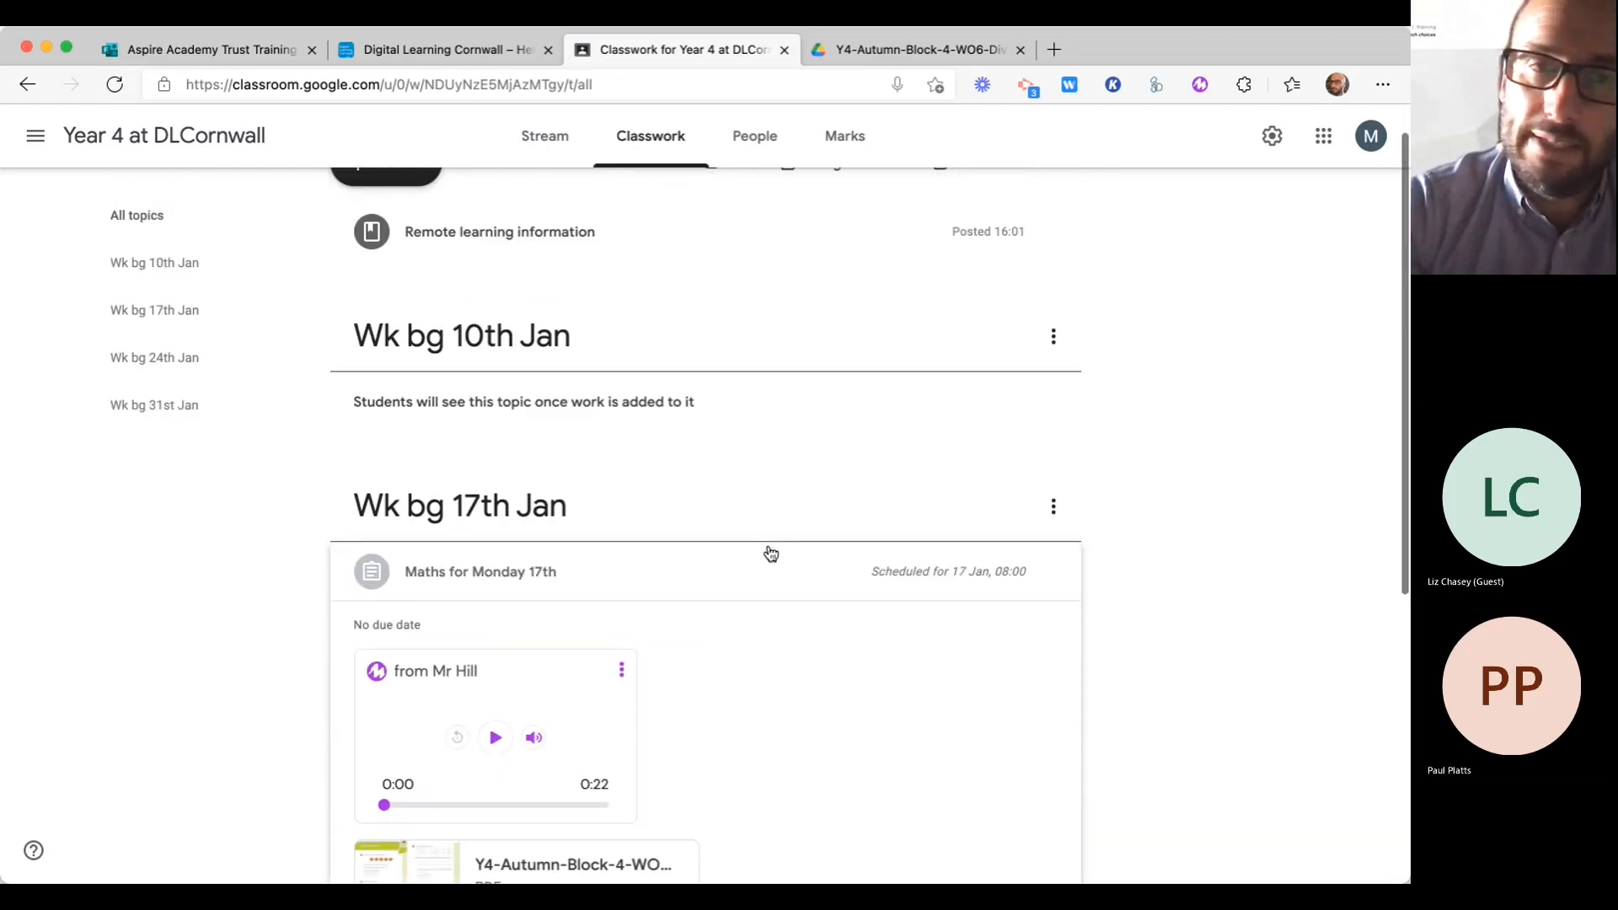
scroll(770, 553, "down", 5)
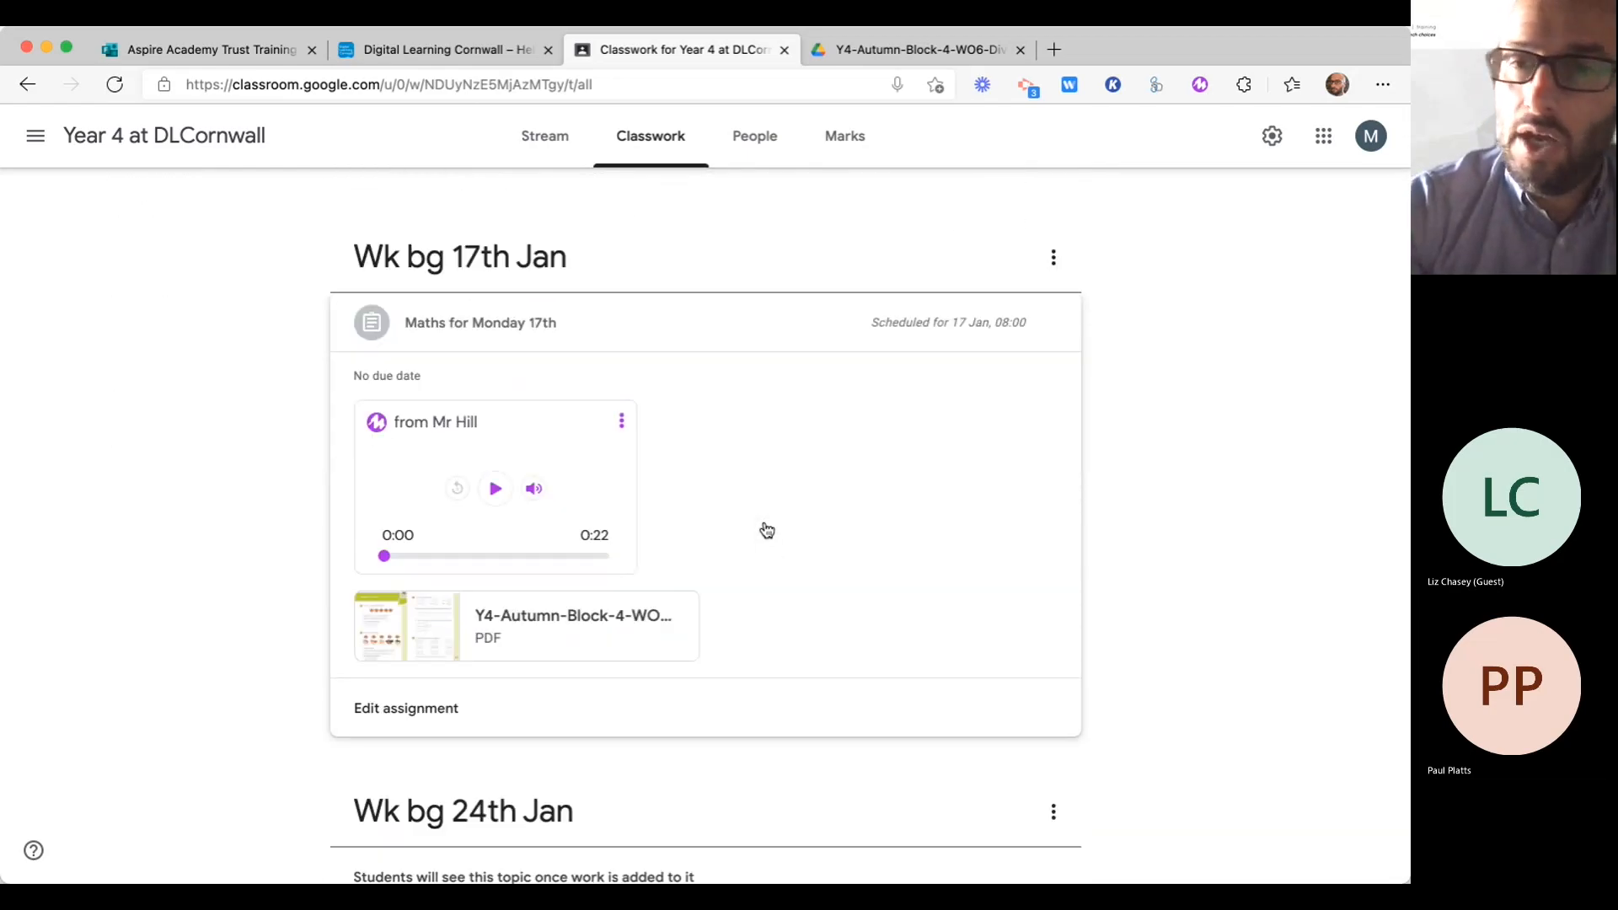
scroll(767, 531, "up", 1)
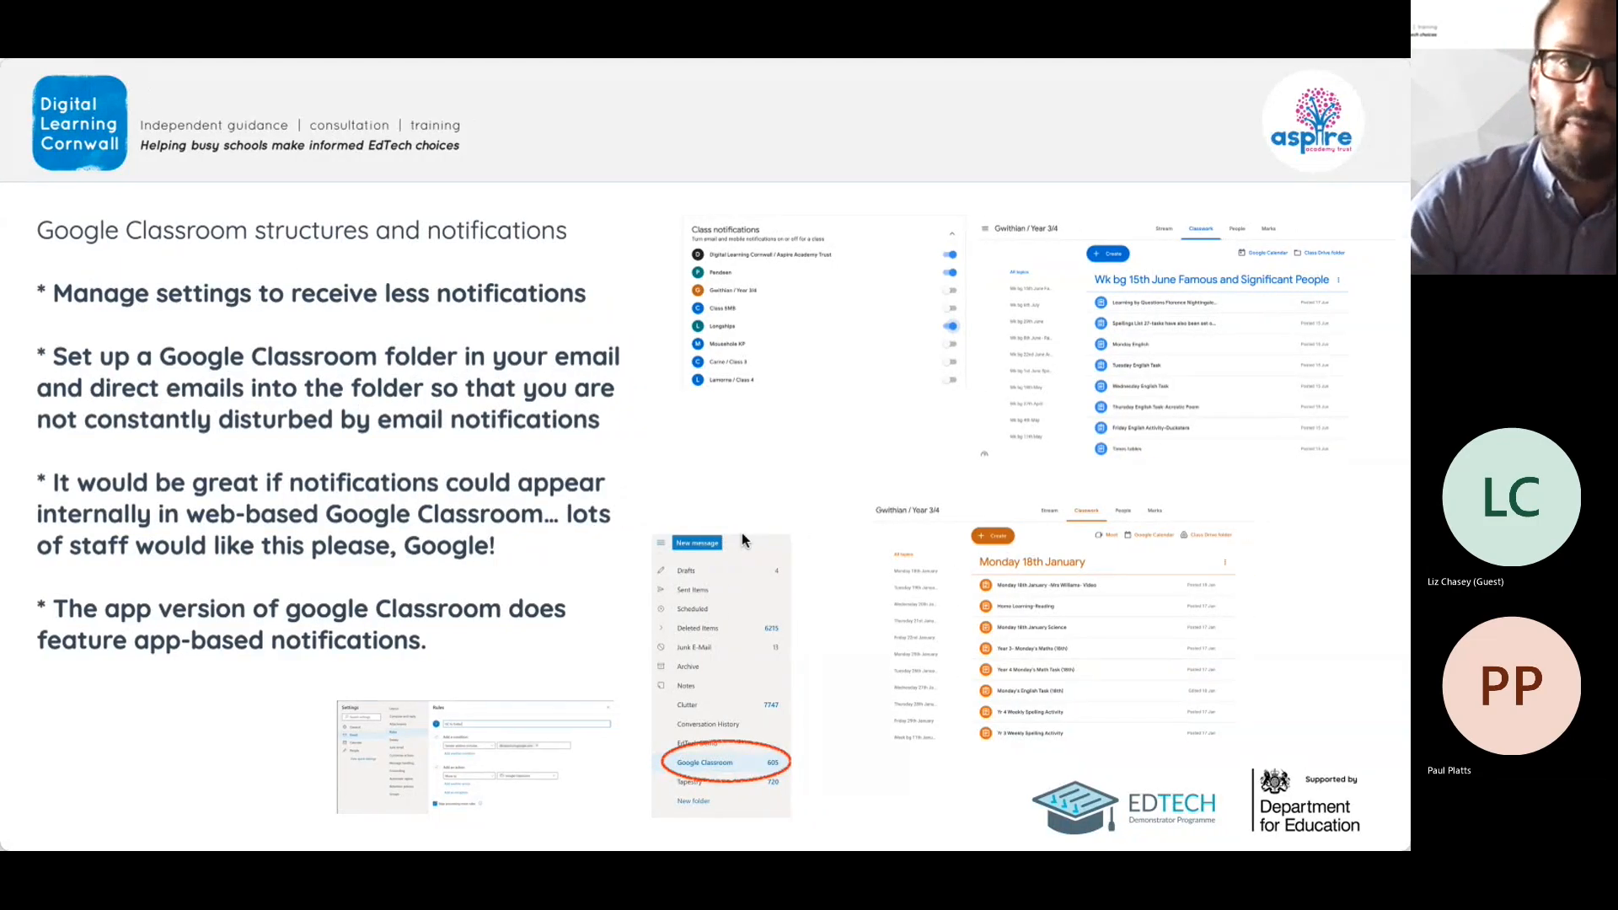
key("Right")
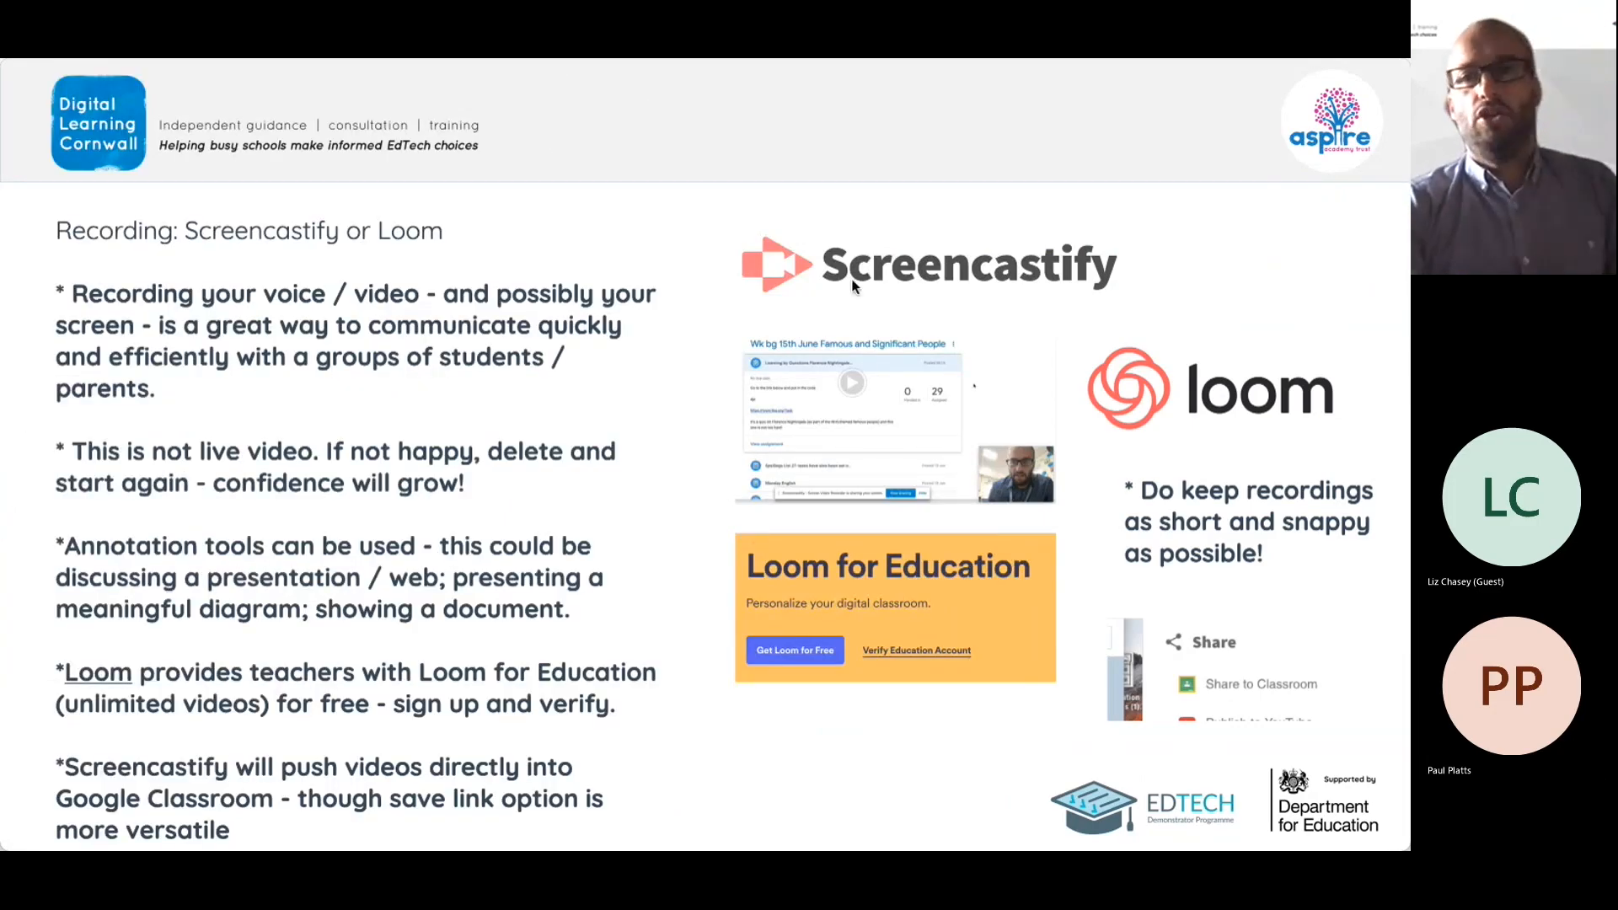